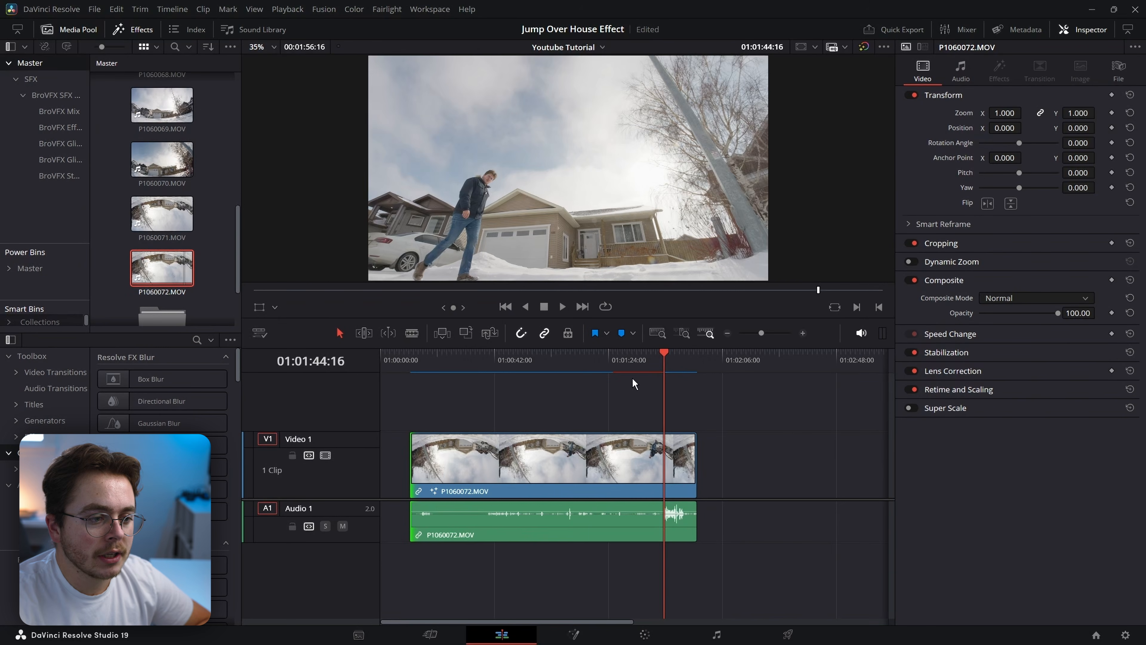
Step: Scrub and step frame by frame through the jump in the clip, from the walk-in to the landing
left_click_drag(665, 360, 669, 361)
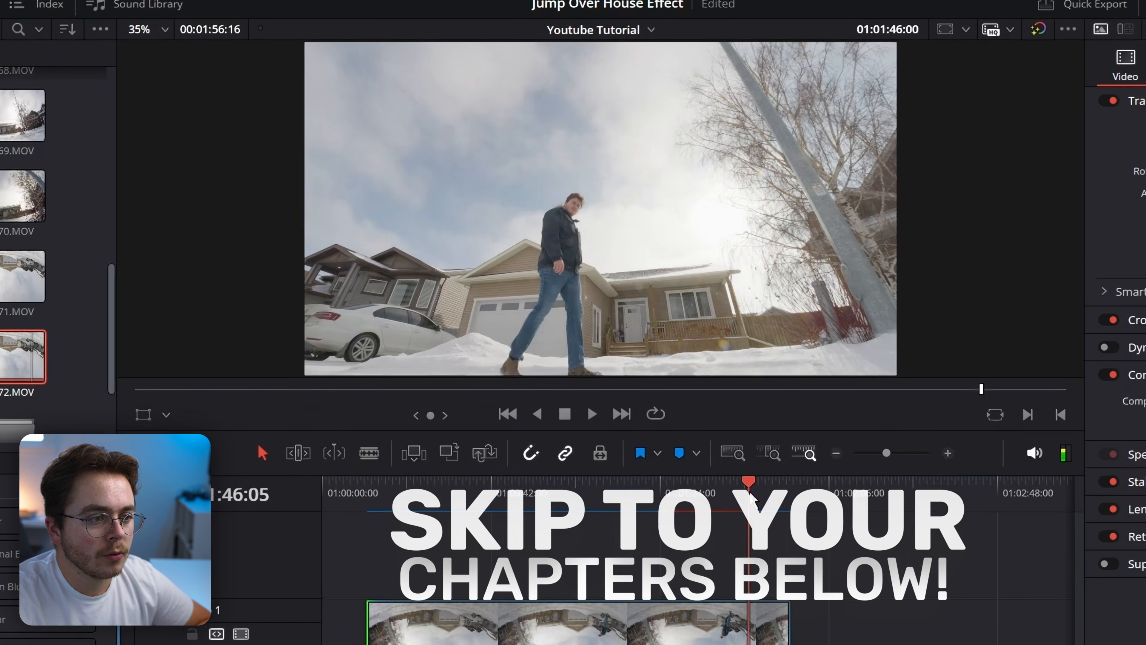
left_click_drag(751, 496, 755, 497)
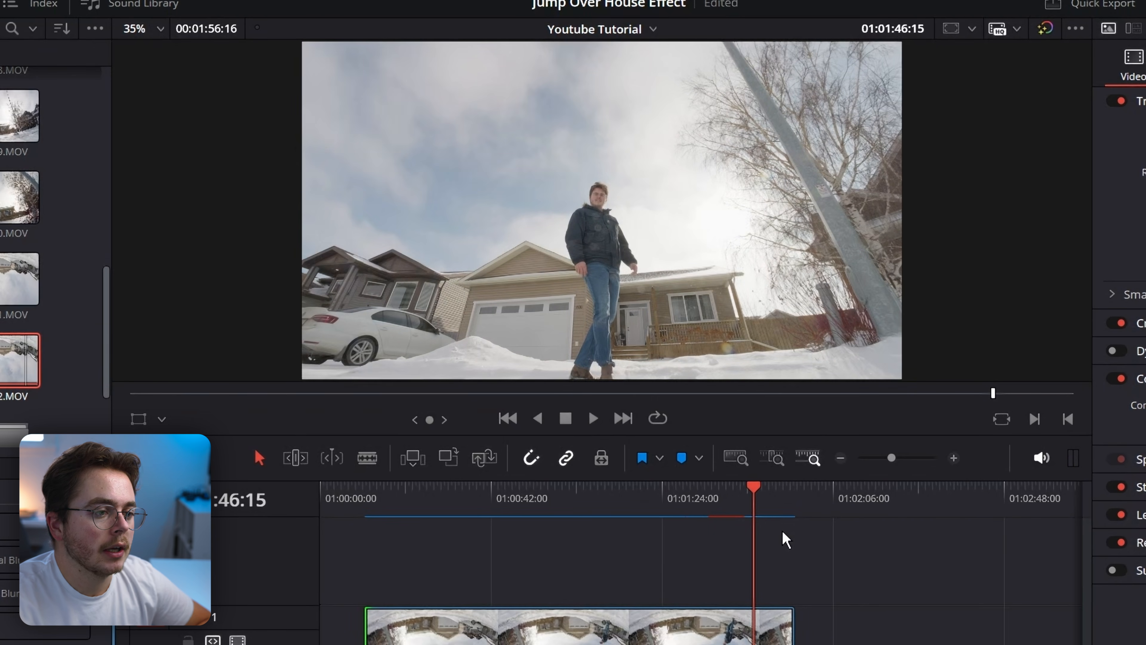
left_click_drag(755, 530, 765, 517)
key("Right")
key("Right")
key("Right")
key("Right")
key("Right")
key("Right")
key("Right")
key("Right")
key("Right")
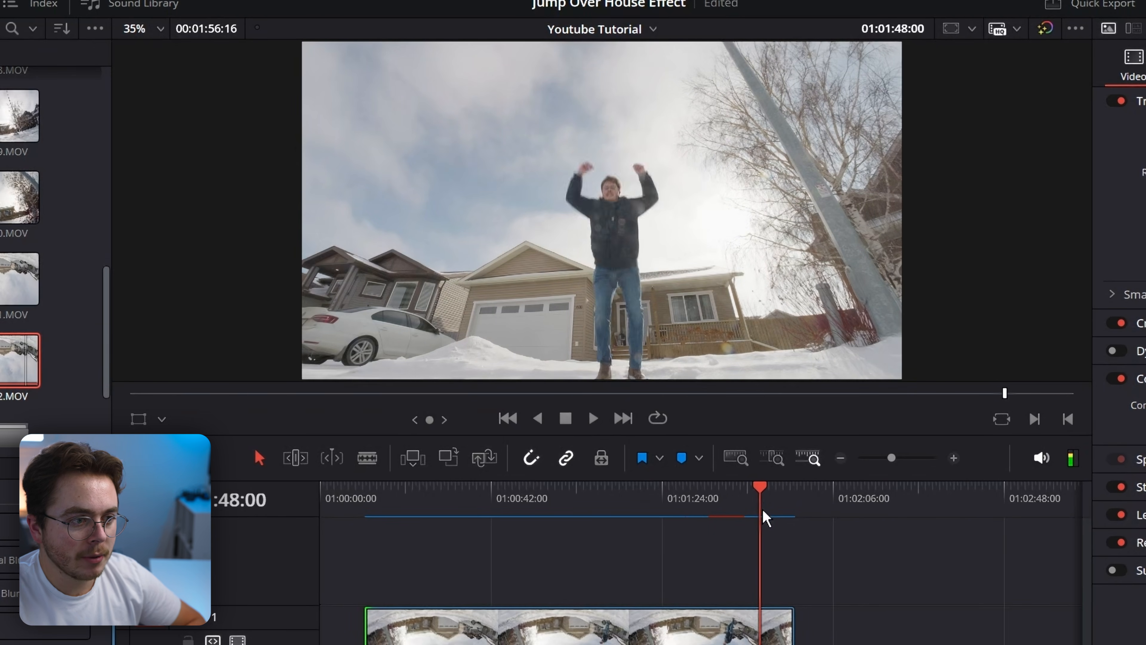
key("Right")
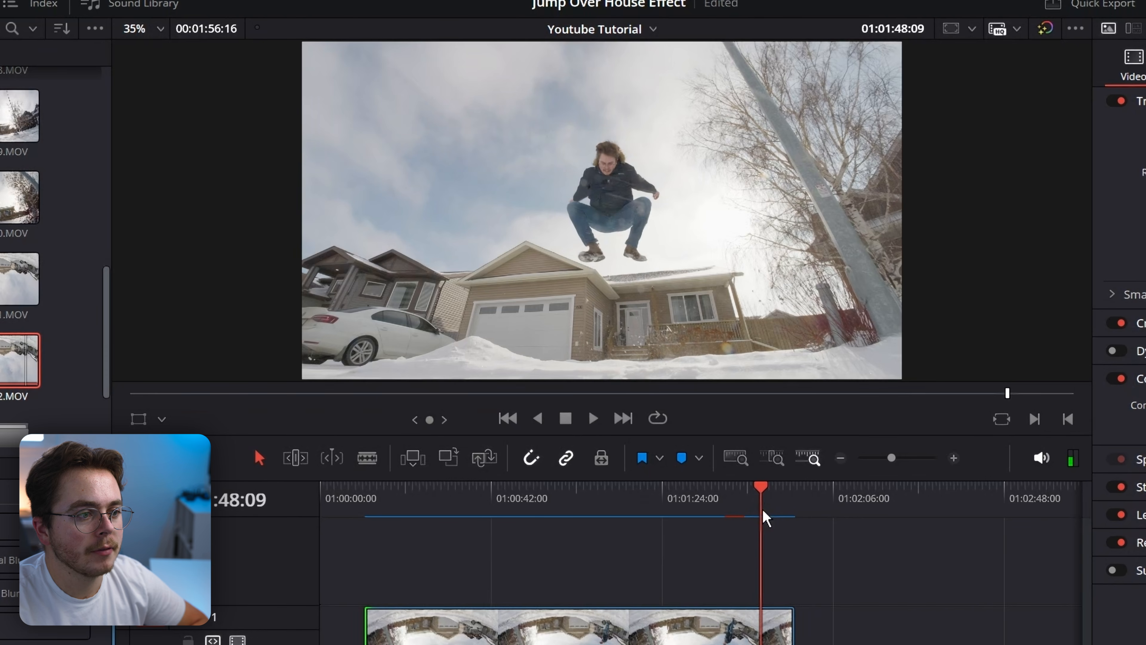
key("Left")
key("Right")
key("Left")
key("Left")
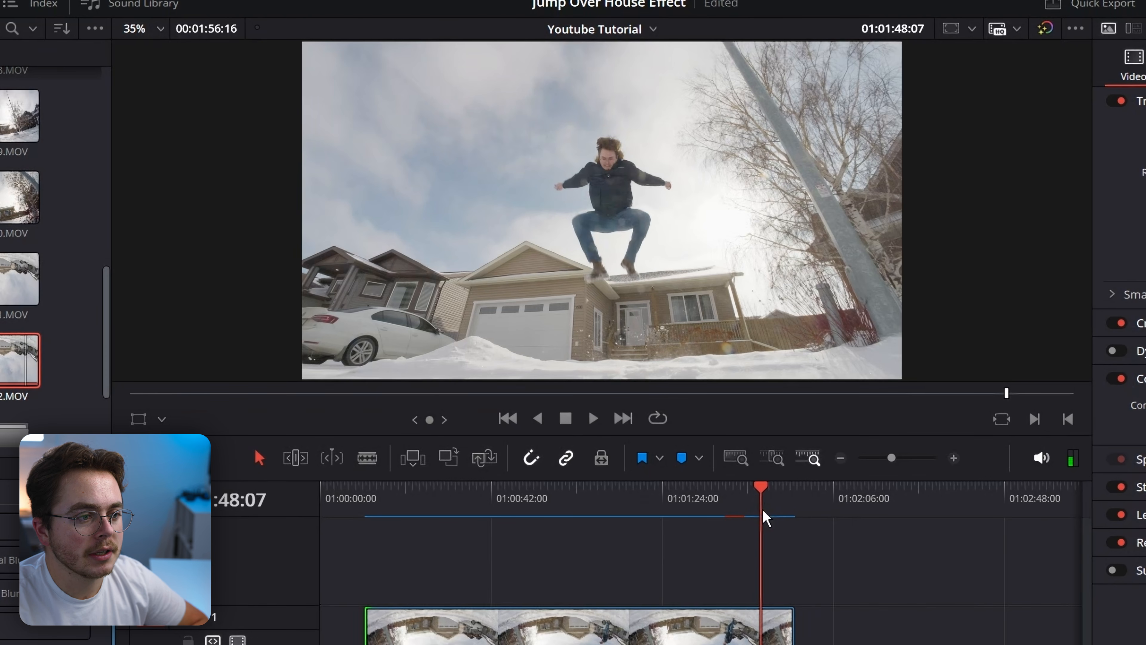
key("Left")
key("Right")
key("Right")
key("Right")
key("Right")
key("Right")
key("Right")
key("Right")
key("Right")
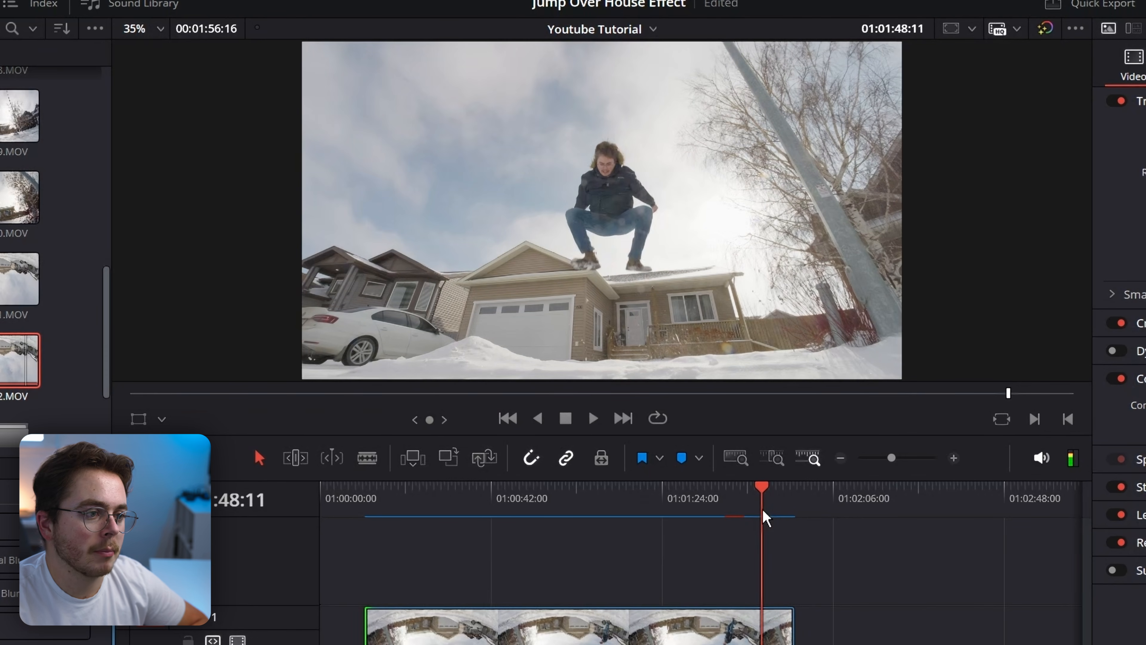
key("Right")
key("Right")
key("Right")
key("Right")
key("Right")
key("Right")
key("Right")
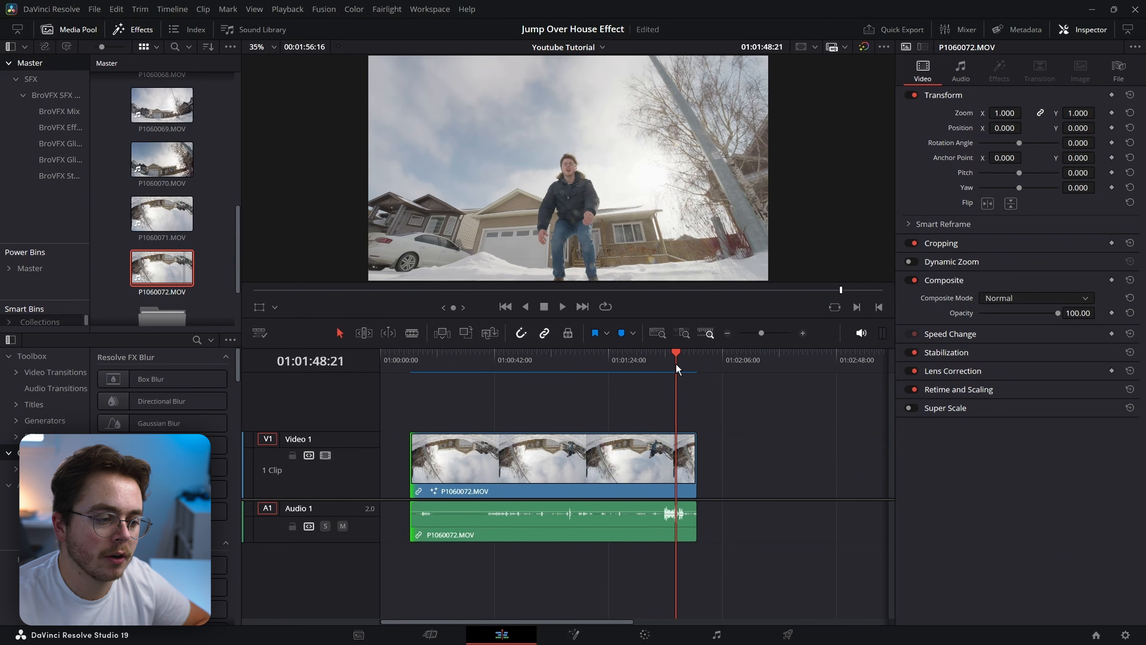
Step: Place the clip at the start of the timeline and split it at 01:01:33:01, where the man walks across the frame
left_click_drag(382, 366, 631, 416)
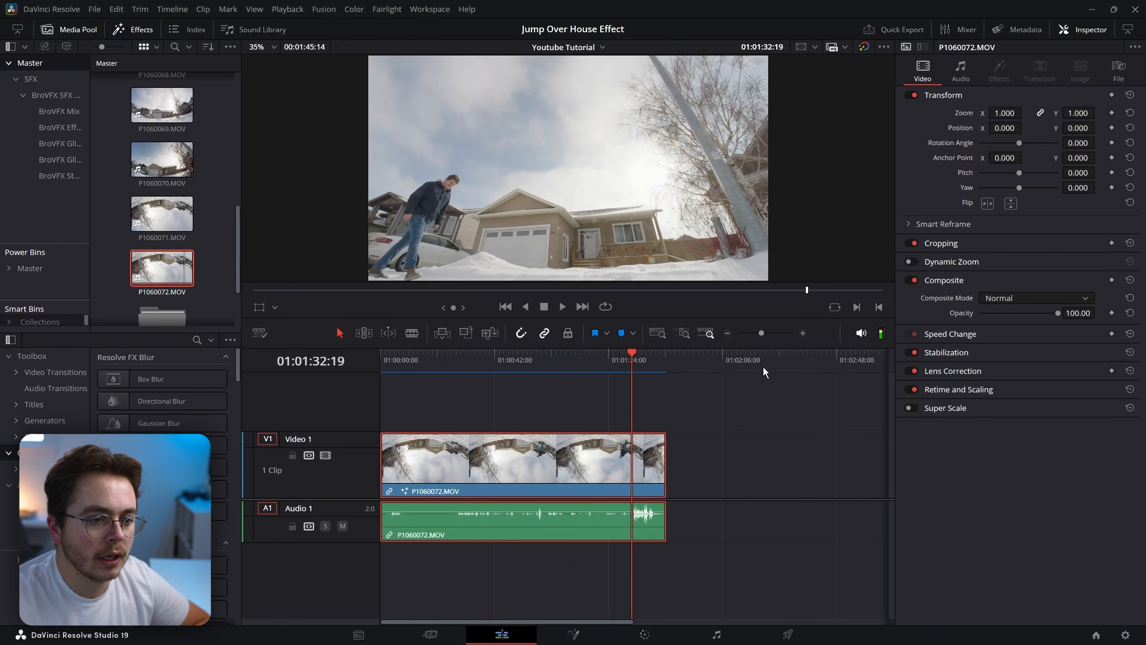
left_click(803, 333)
left_click(639, 362)
key("ctrl+b")
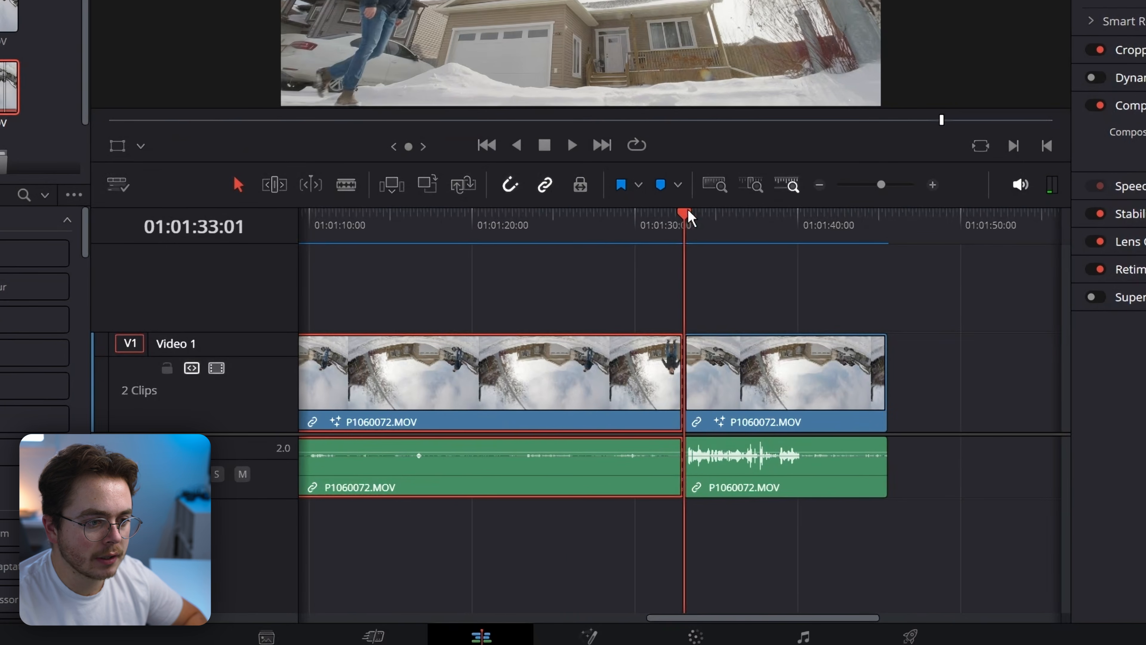
Step: Split the jump clip at about 01:01:40:08, after the landing, and delete the leftover section after it
left_click_drag(689, 220, 806, 239)
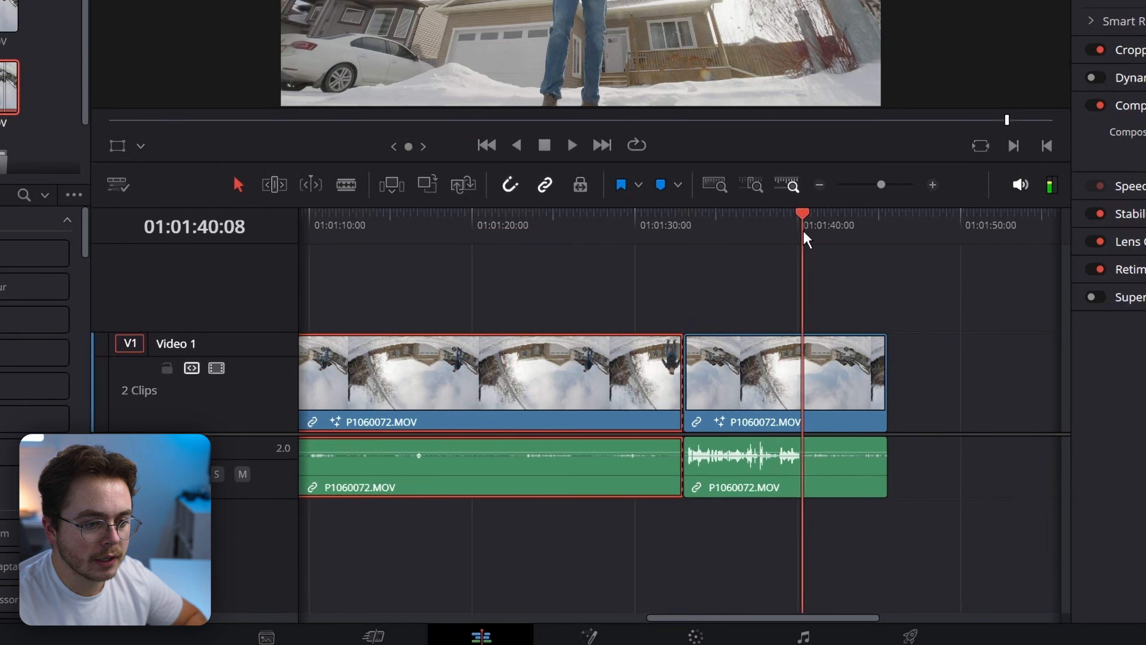
left_click(845, 362)
key("ctrl+b")
left_click(838, 367)
key("Delete")
Step: Play back the beginning of the trimmed jump clip to check its start
left_click_drag(745, 218, 676, 225)
key("space")
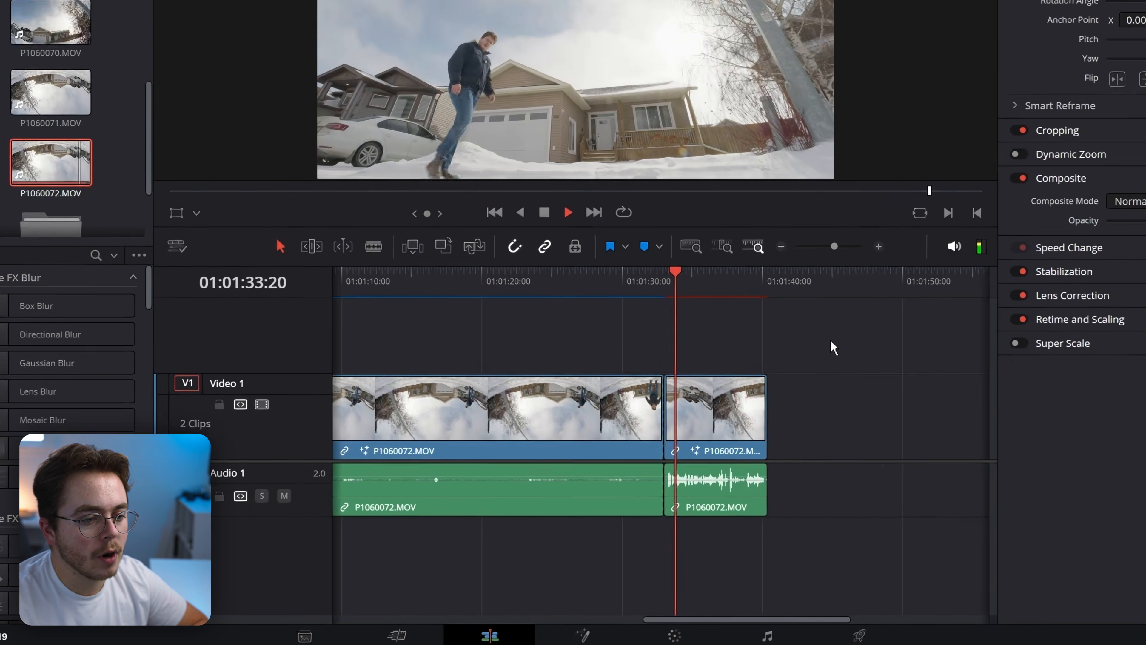
key("space")
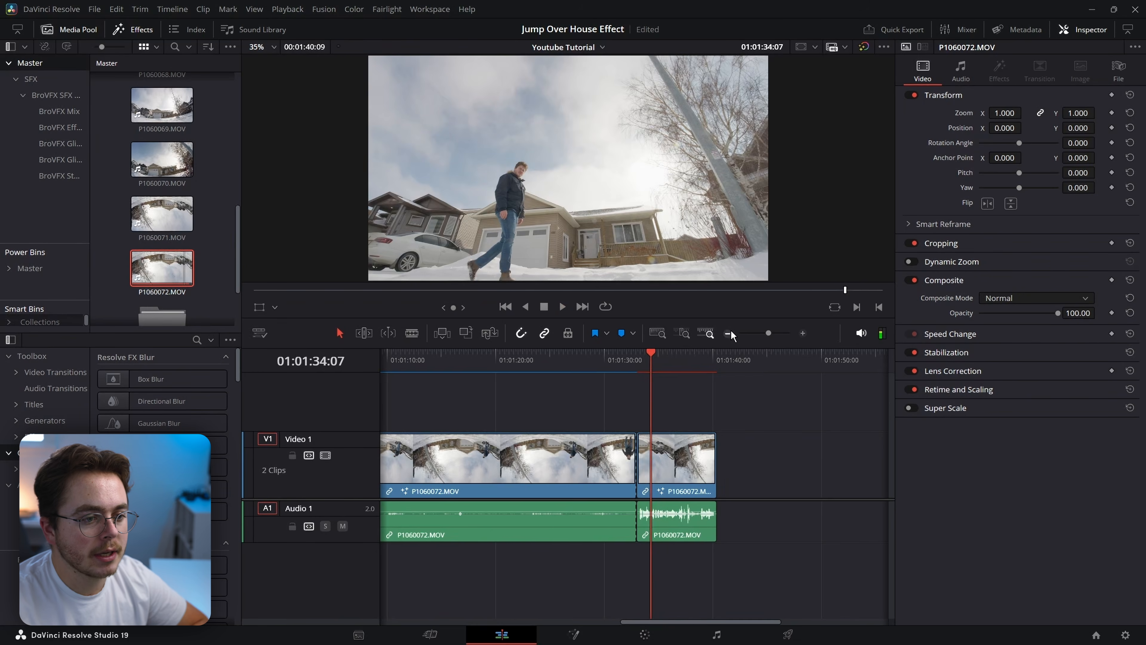
Step: Split the long first clip at 01:00:10:09 and delete the part after the cut, keeping the empty house shot
left_click(728, 333)
left_click_drag(396, 361, 380, 359)
key("space")
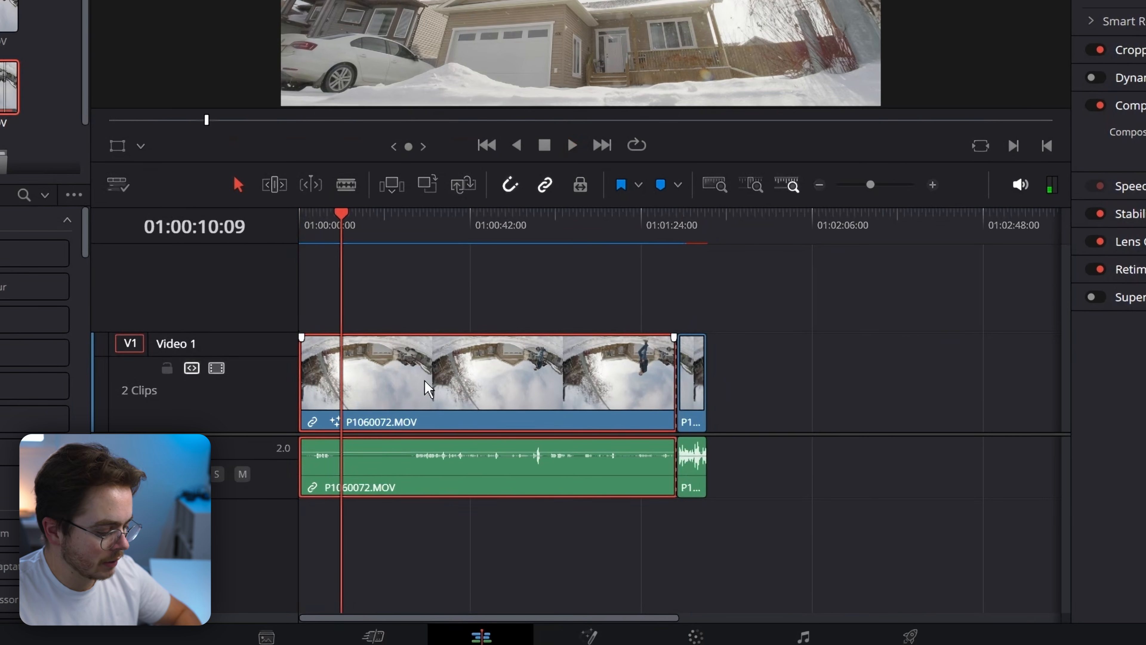
key("ctrl+b")
left_click(441, 389)
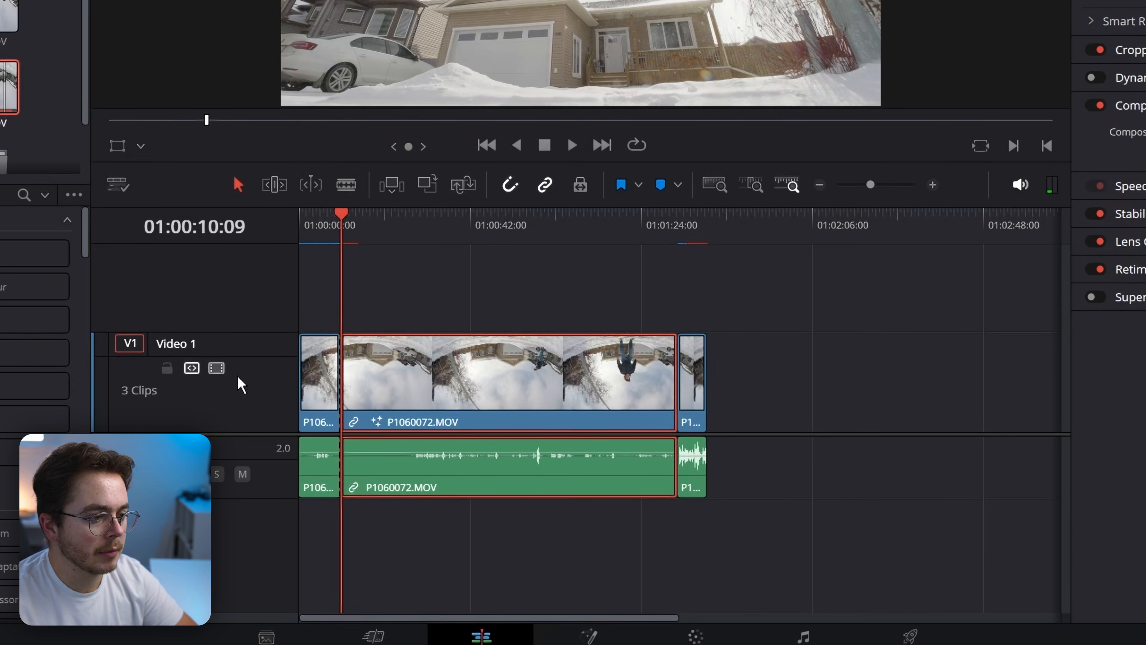
key("BackSpace")
Step: Stack the empty house clip on Video 2 above the jump clip on Video 1 at the timeline start, trimmed to matching length
left_click_drag(691, 361, 425, 361)
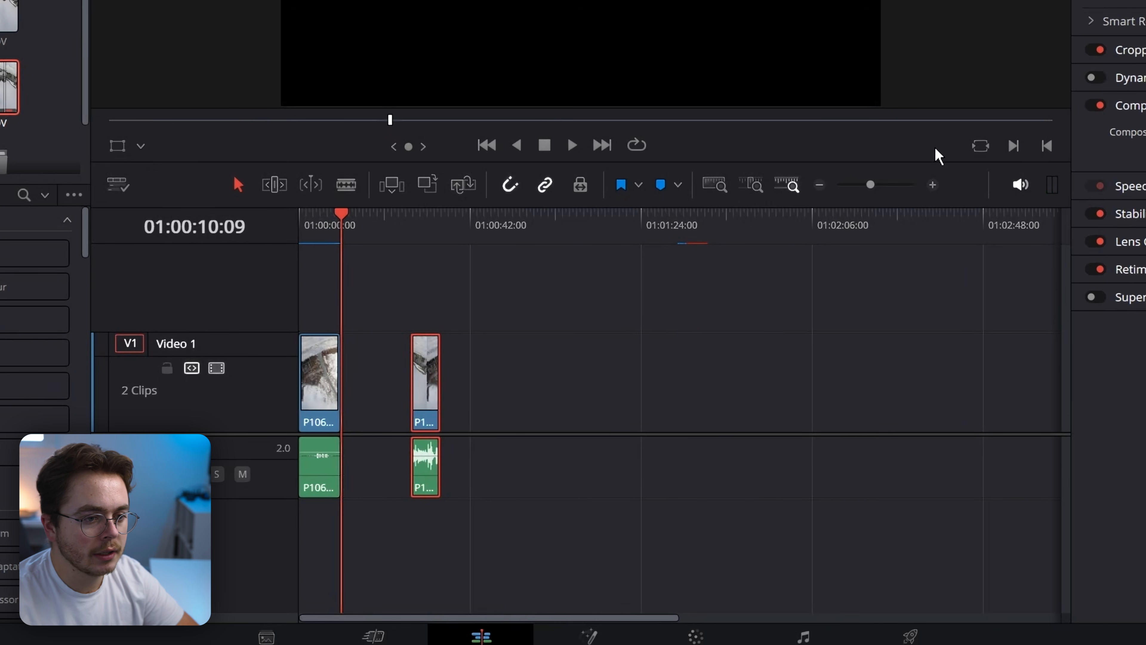
left_click(932, 185)
left_click(329, 391)
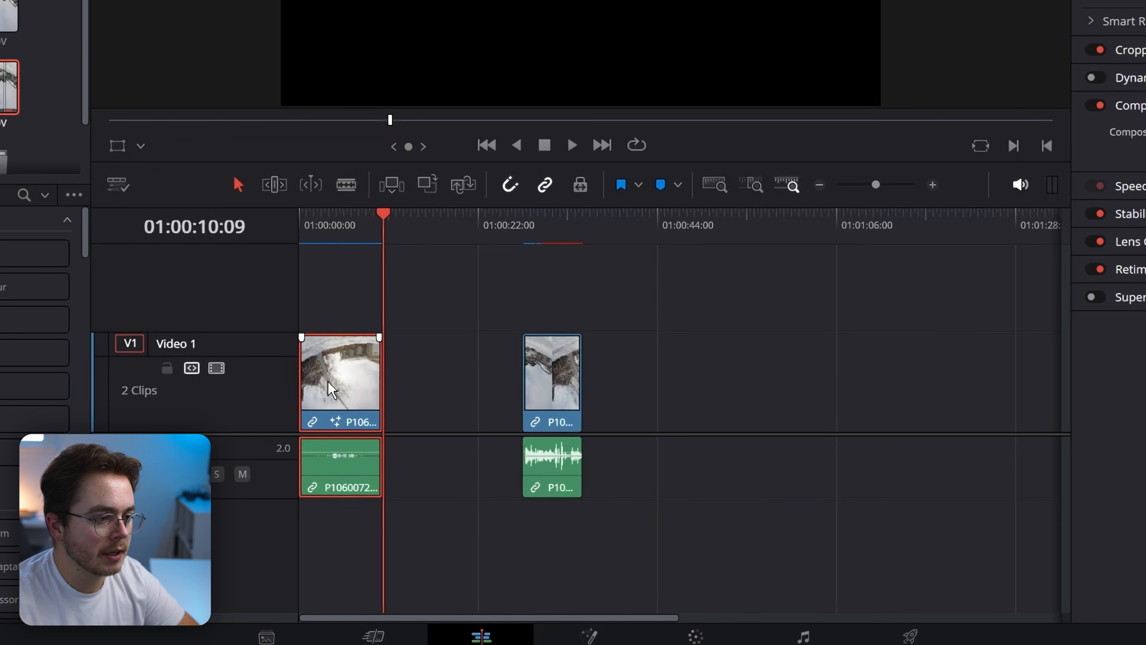
left_click_drag(336, 383, 424, 321)
left_click_drag(536, 395, 313, 391)
left_click_drag(432, 285, 339, 289)
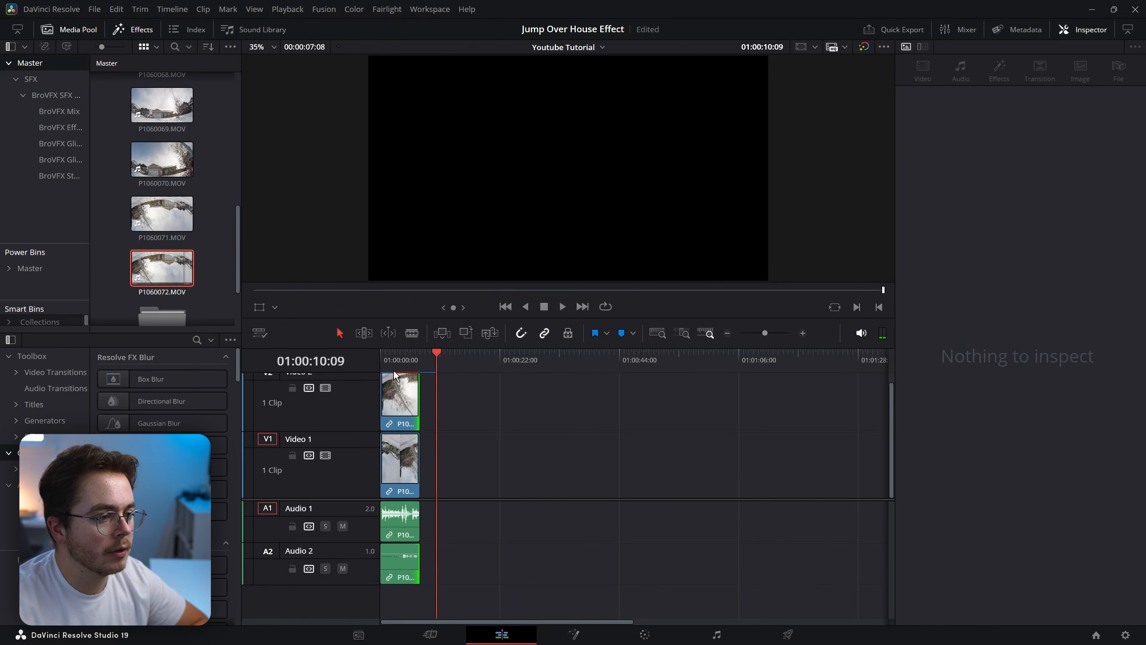
Step: Toggle the Video 2 track off and on at 01:00:01:15 to compare the two stacked clips
left_click(388, 358)
left_click(326, 388)
left_click(326, 387)
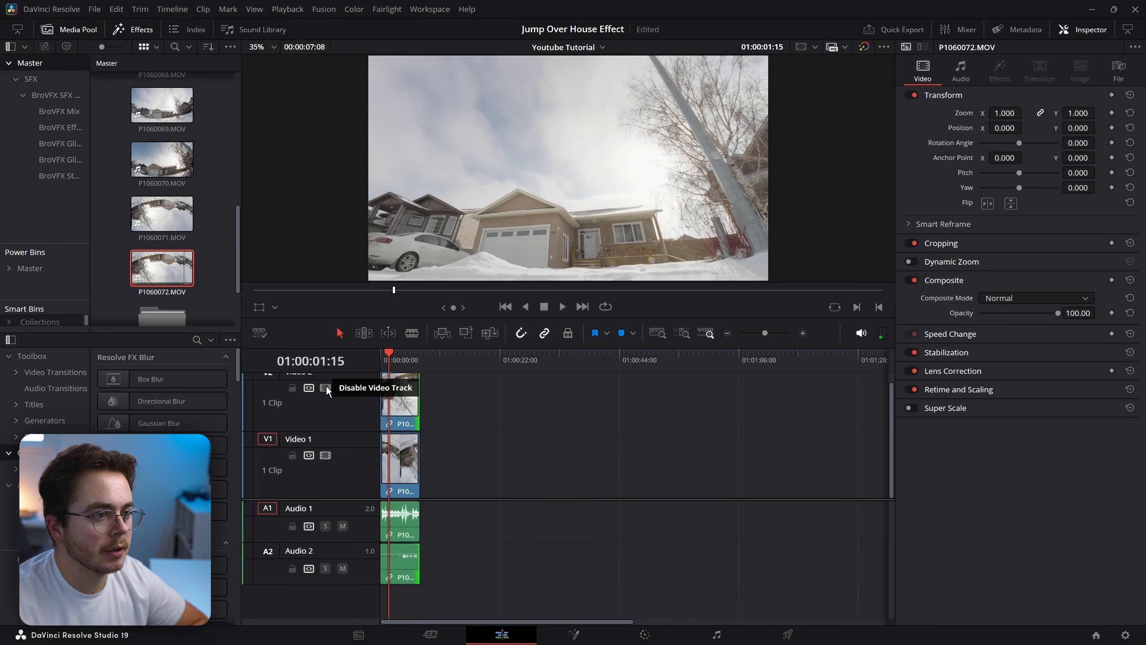
left_click(326, 388)
left_click(329, 385)
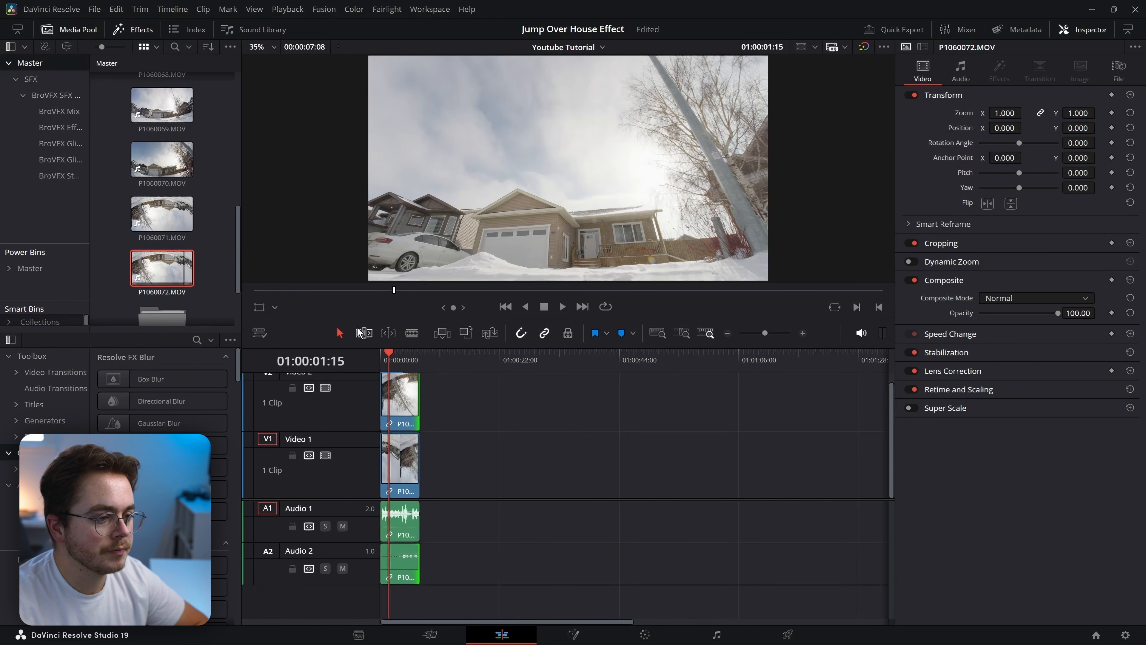
Step: On the Color page, add an alpha output to the Video 2 clip and connect node 01's alpha to it
left_click(635, 637)
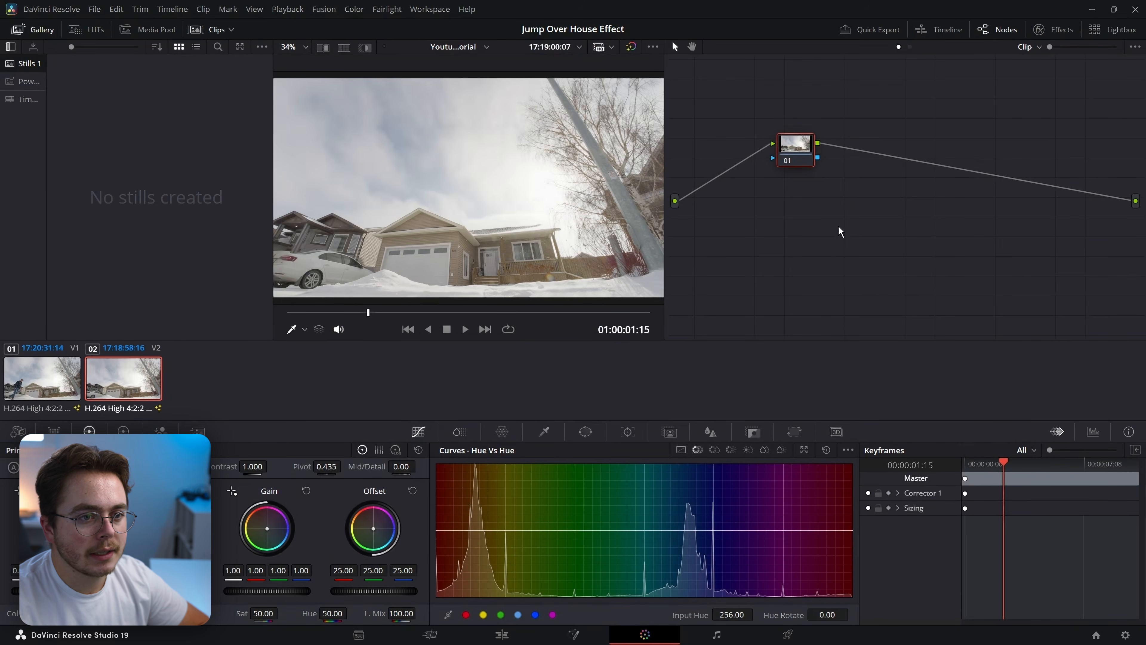
right_click(838, 228)
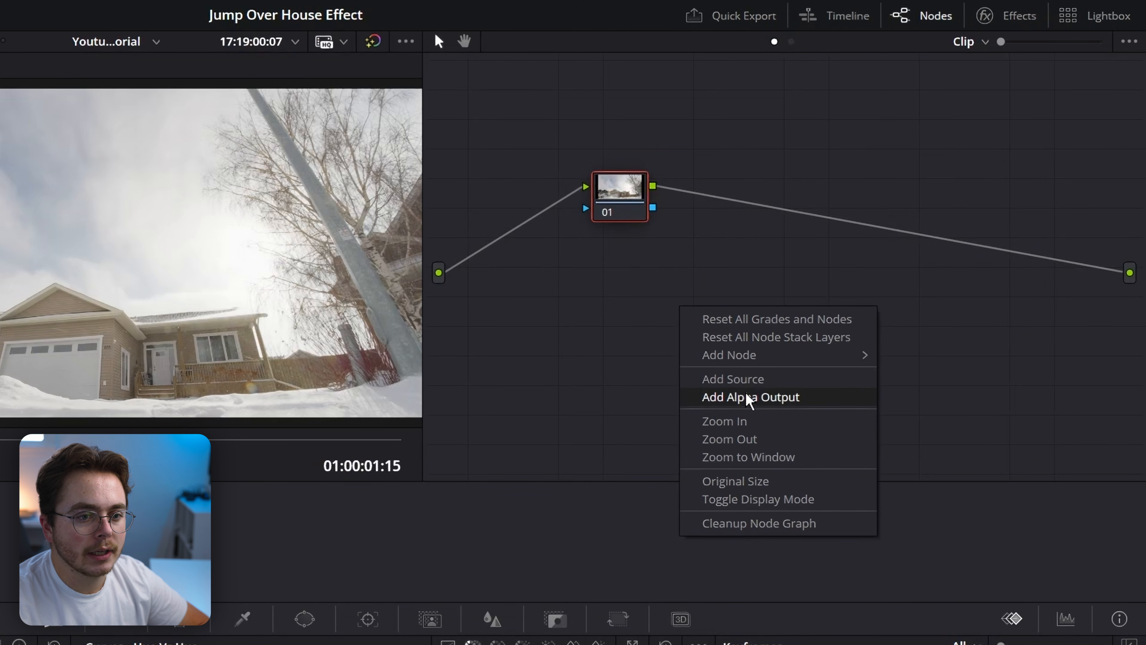
left_click(748, 397)
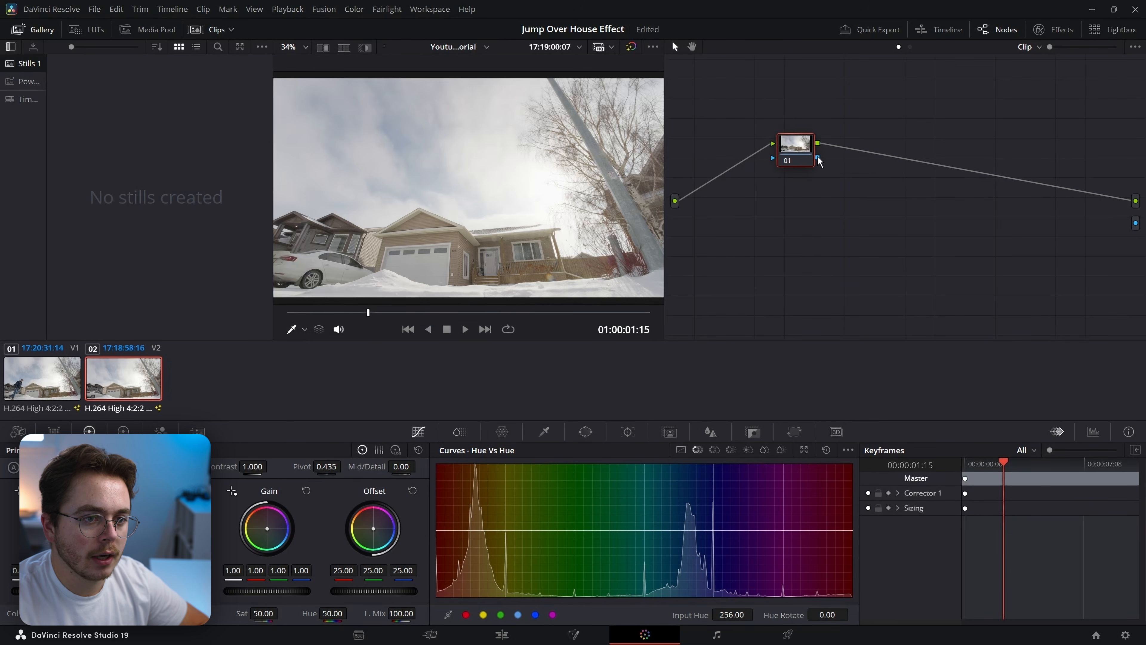
left_click_drag(1089, 220, 1134, 225)
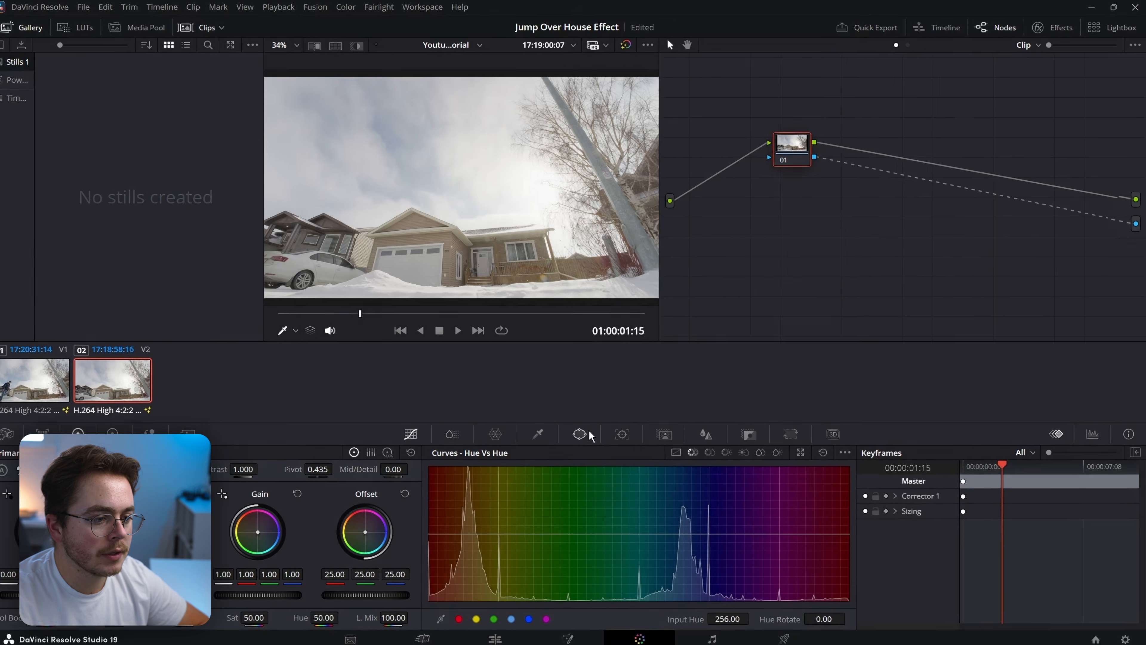
Step: Start a curve window on node 01, tracing the neighbouring houses' rooflines up to the main garage roof peak
left_click(580, 434)
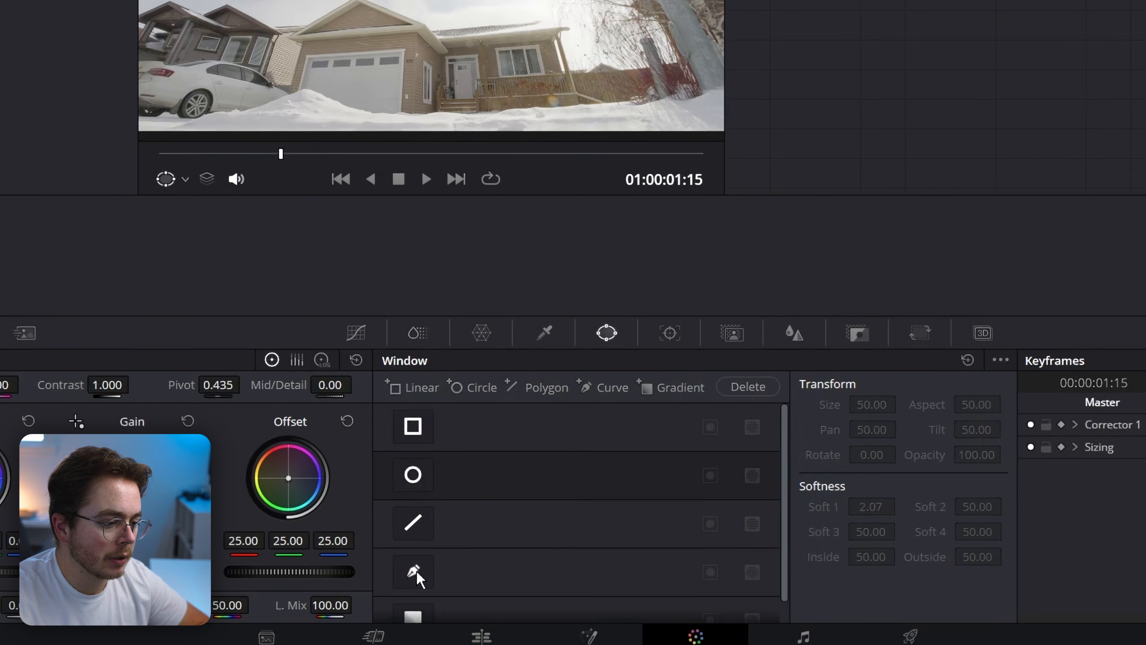
left_click(413, 572)
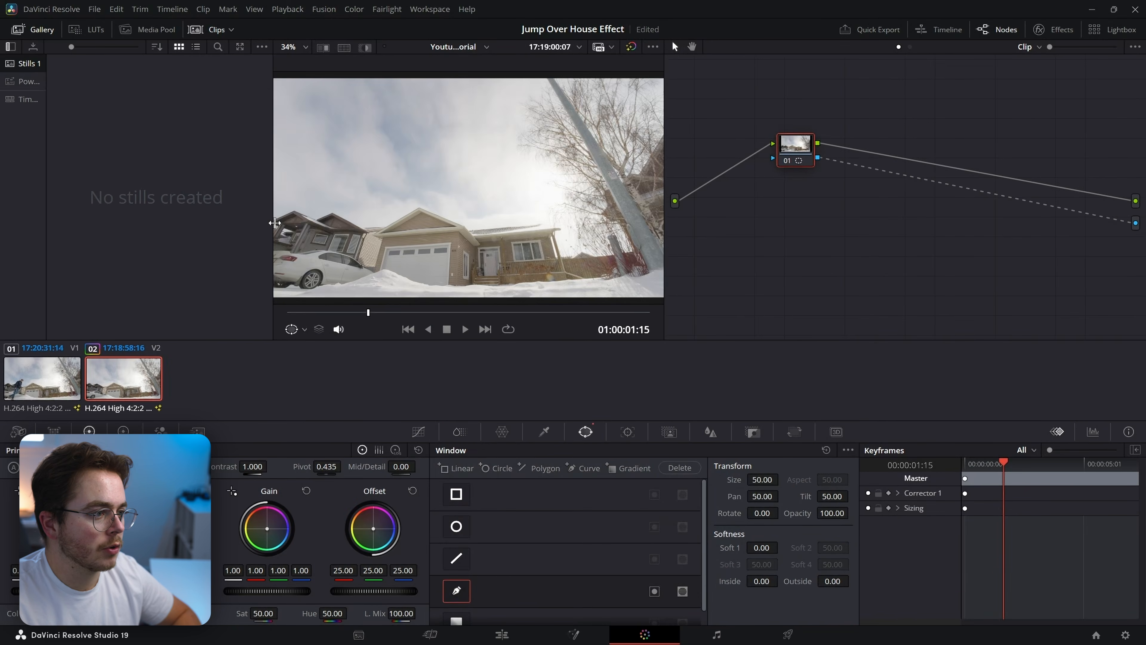
scroll(650, 169, "up", 6)
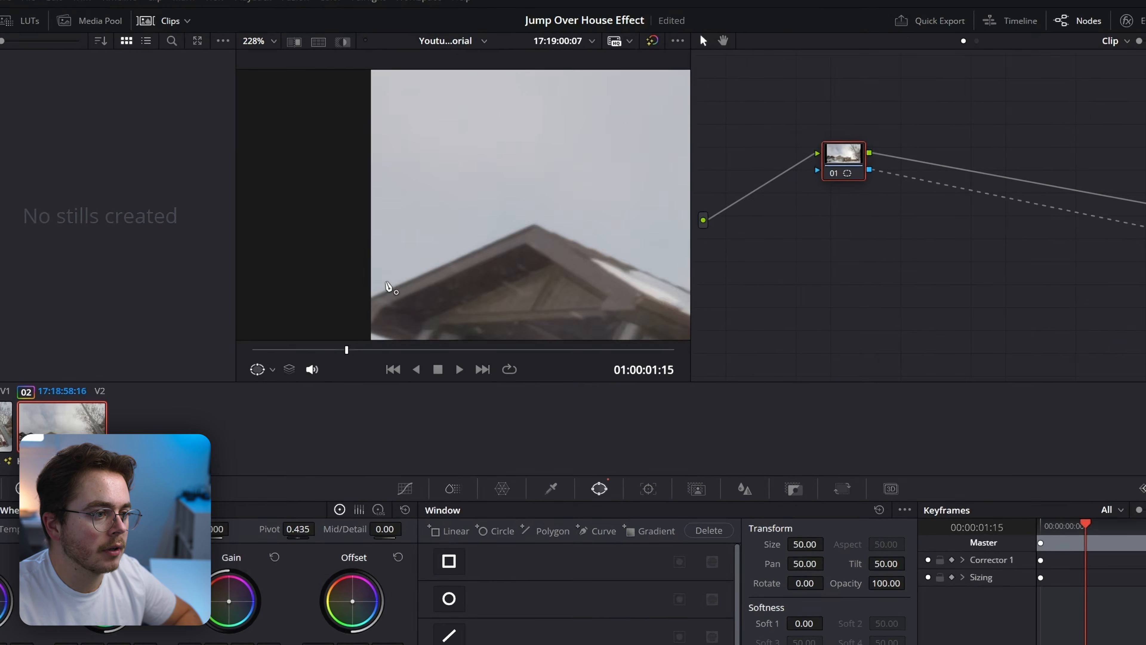
scroll(388, 287, "up", 1)
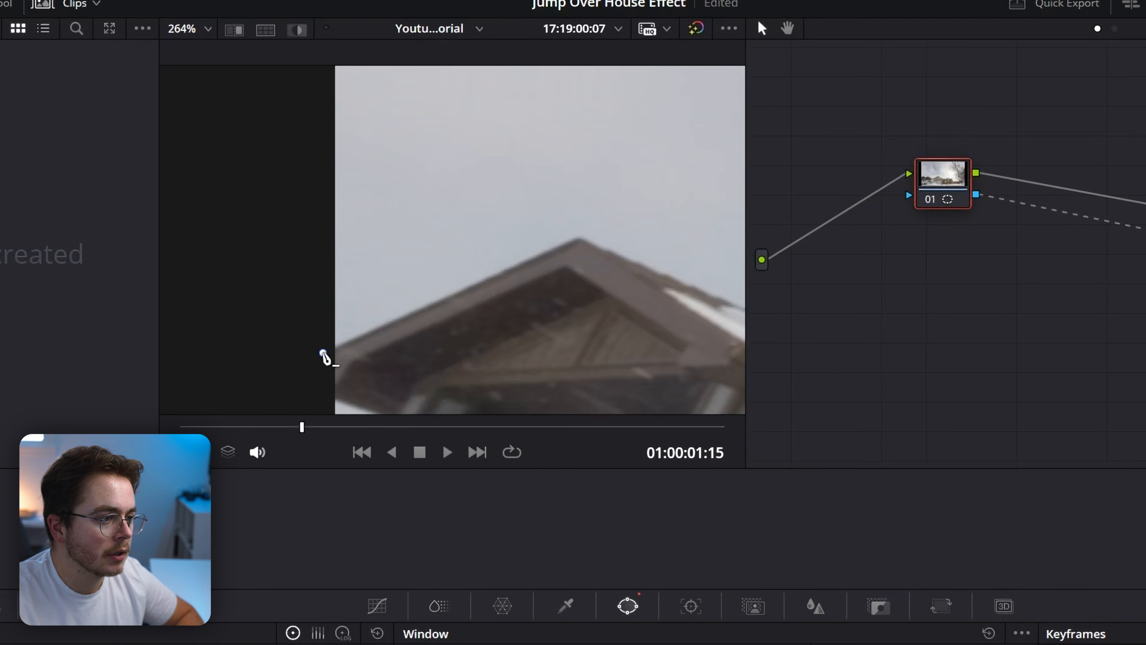
left_click_drag(682, 360, 428, 333)
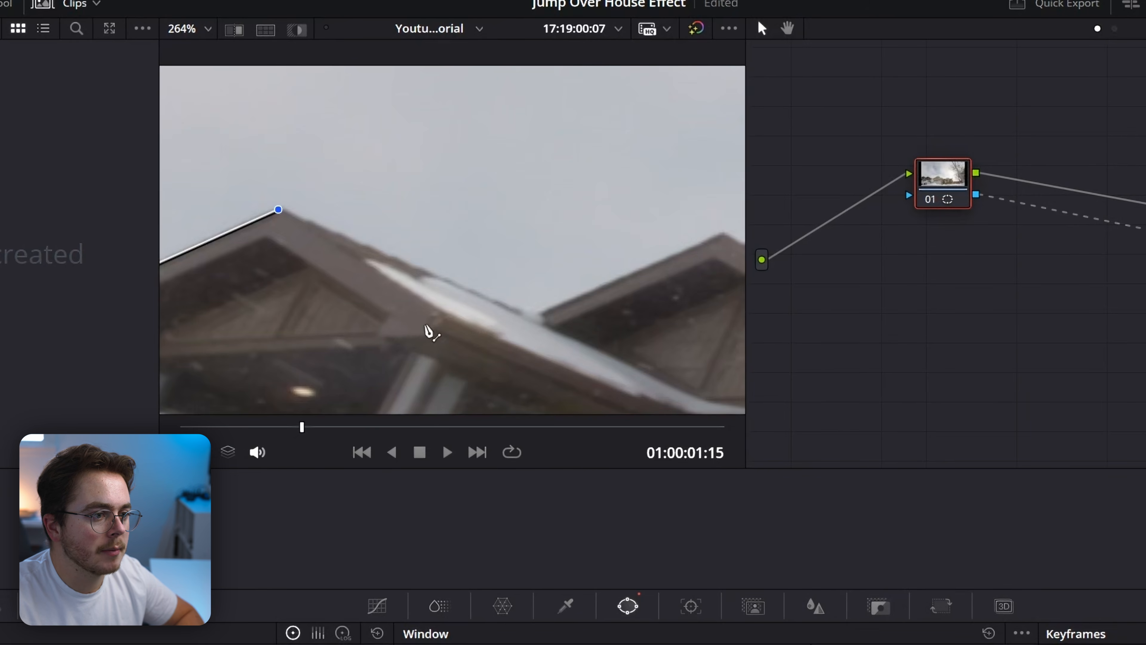
left_click_drag(695, 262, 541, 346)
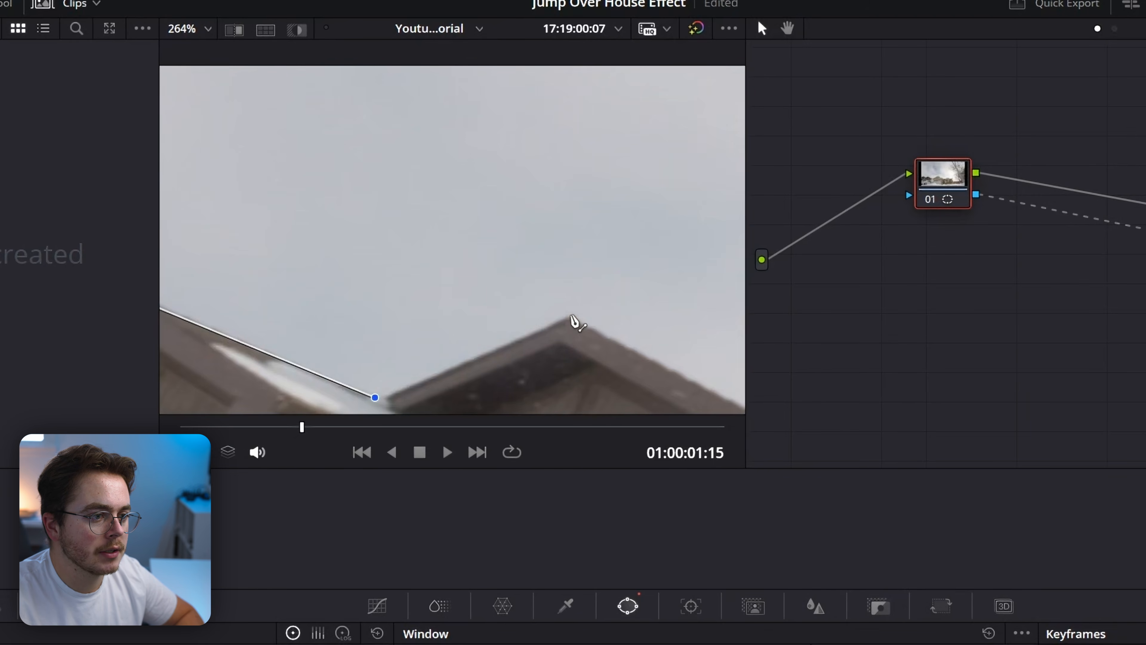
left_click_drag(630, 368, 335, 143)
left_click(532, 177)
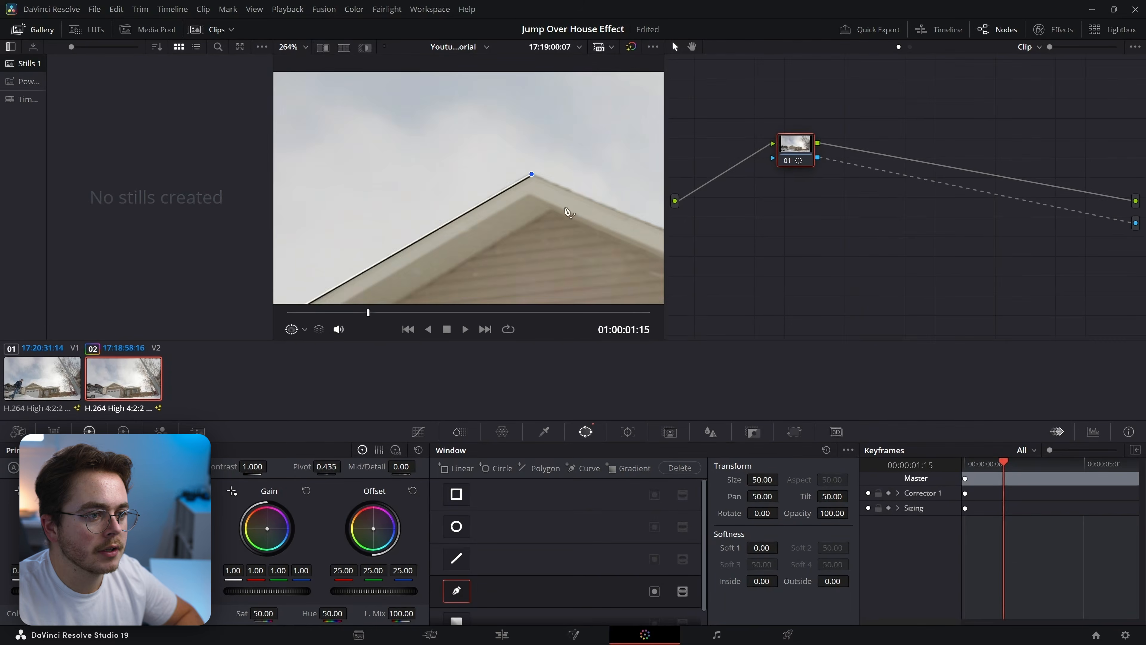
Step: Continue the curve mask down from the garage peak and along the porch roof to its far end
scroll(505, 201, "up", 6)
left_click(428, 216)
left_click(508, 207)
scroll(505, 219, "down", 8)
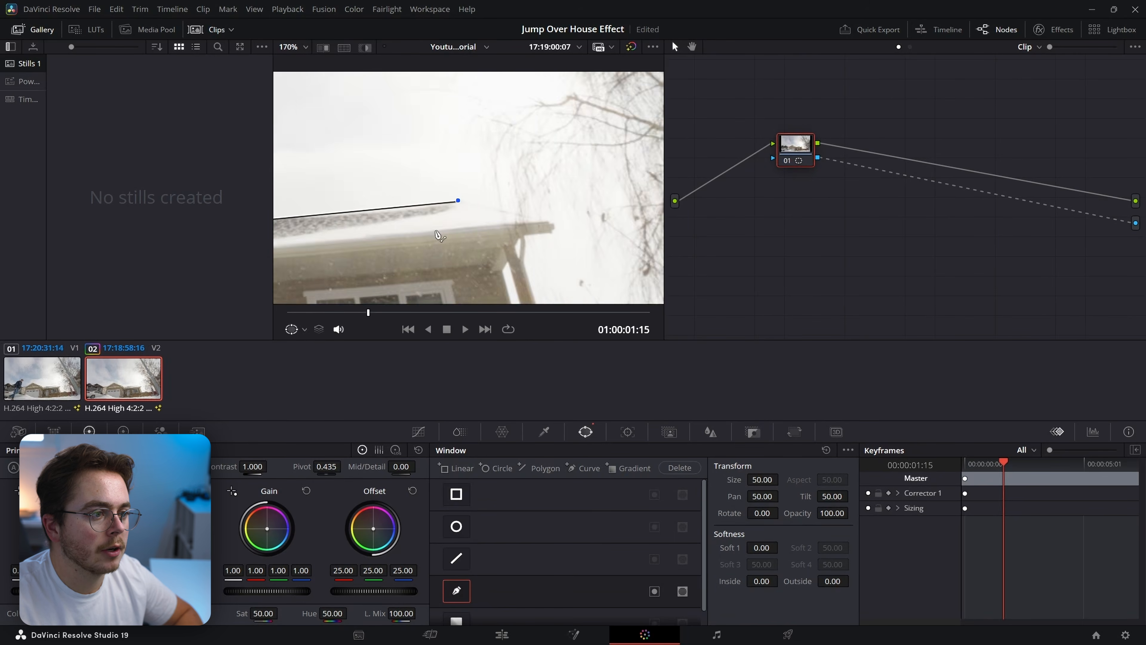
scroll(450, 227, "down", 3)
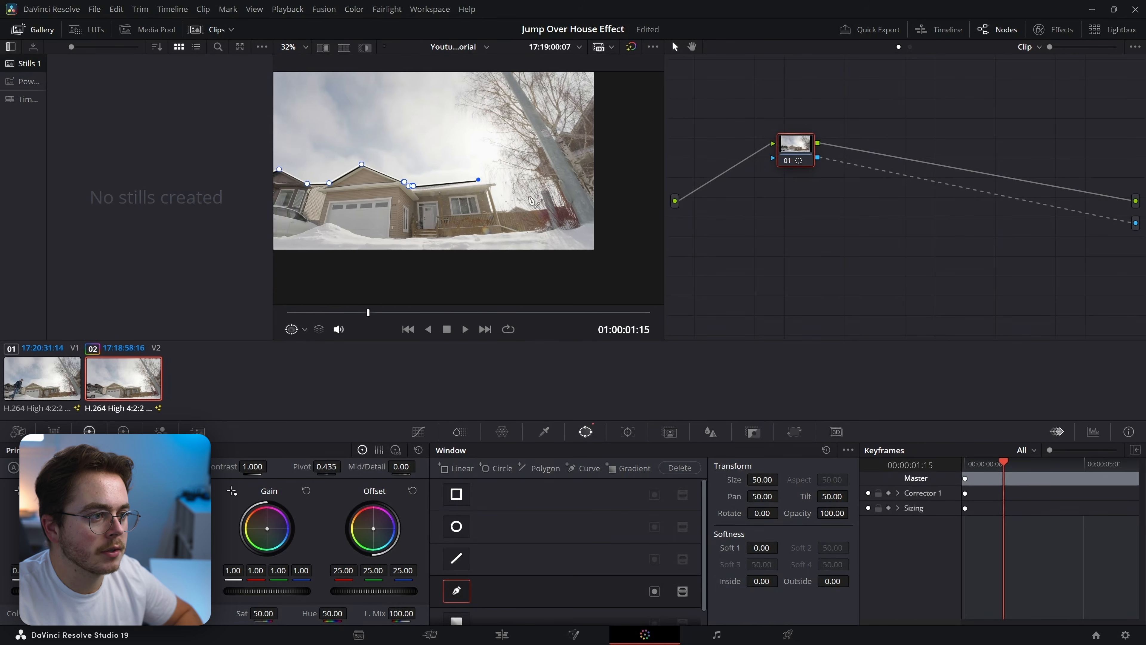
Step: Close the curve mask around the area beneath the rooflines, running outside the frame, and return to the Edit page
left_click(610, 235)
left_click(571, 276)
left_click_drag(428, 278, 695, 279)
left_click(467, 177)
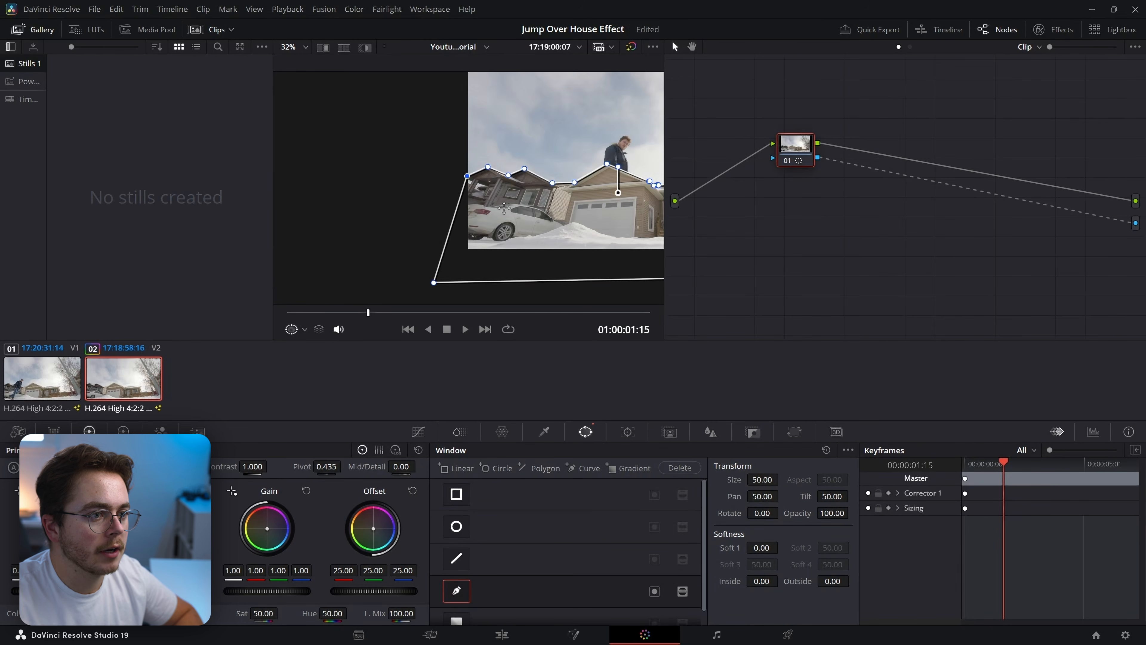
left_click_drag(614, 236, 456, 232)
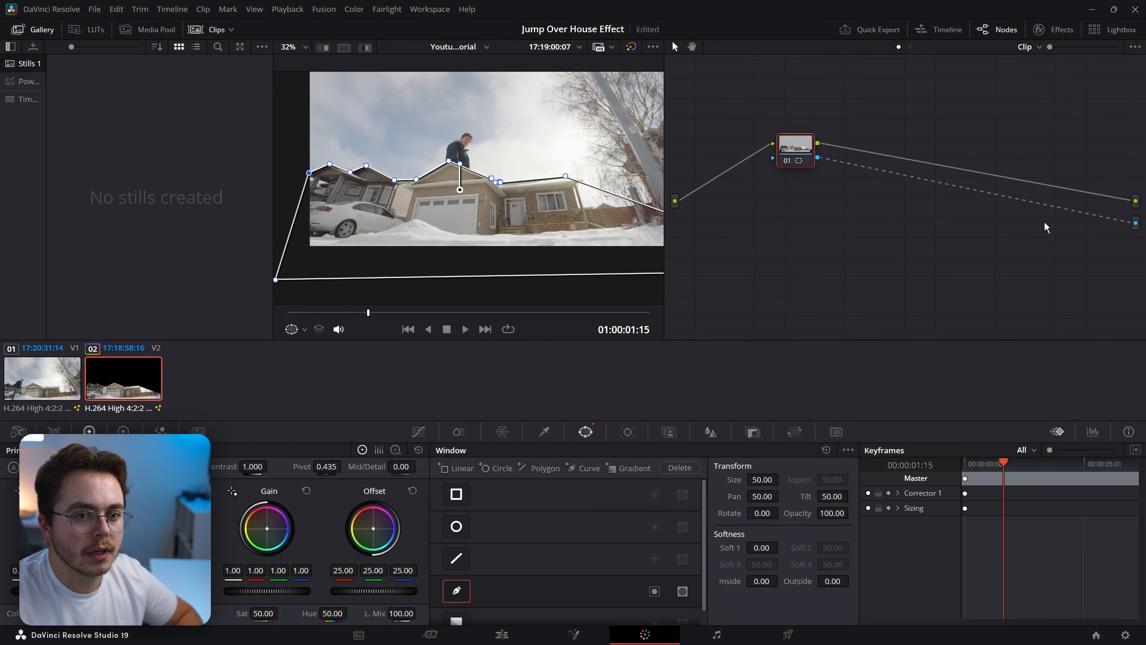
left_click(529, 635)
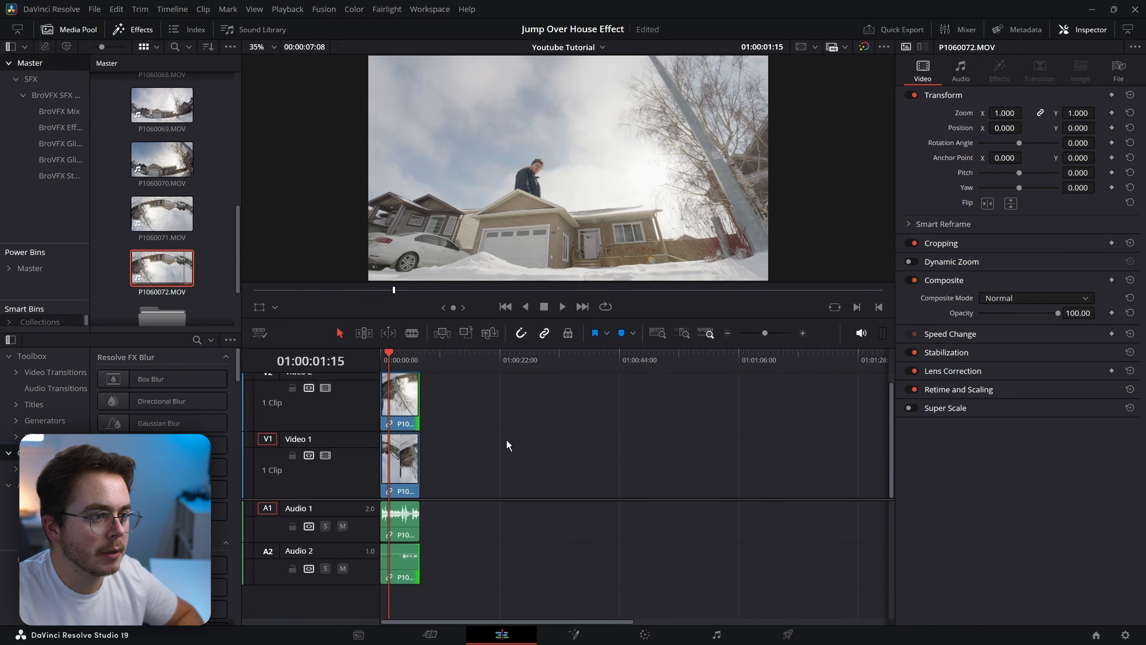
Step: Trim the end of the Video 2 clip back to the mid-jump moment above the roof and play the result from the beginning
left_click(802, 333)
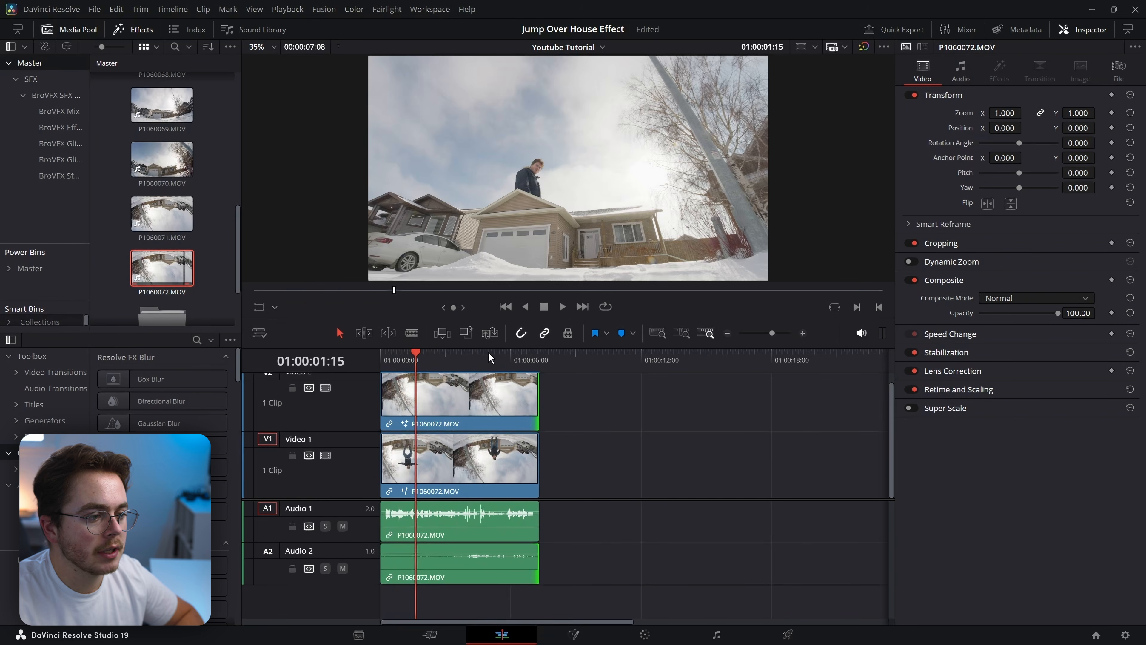
left_click_drag(488, 353, 353, 357)
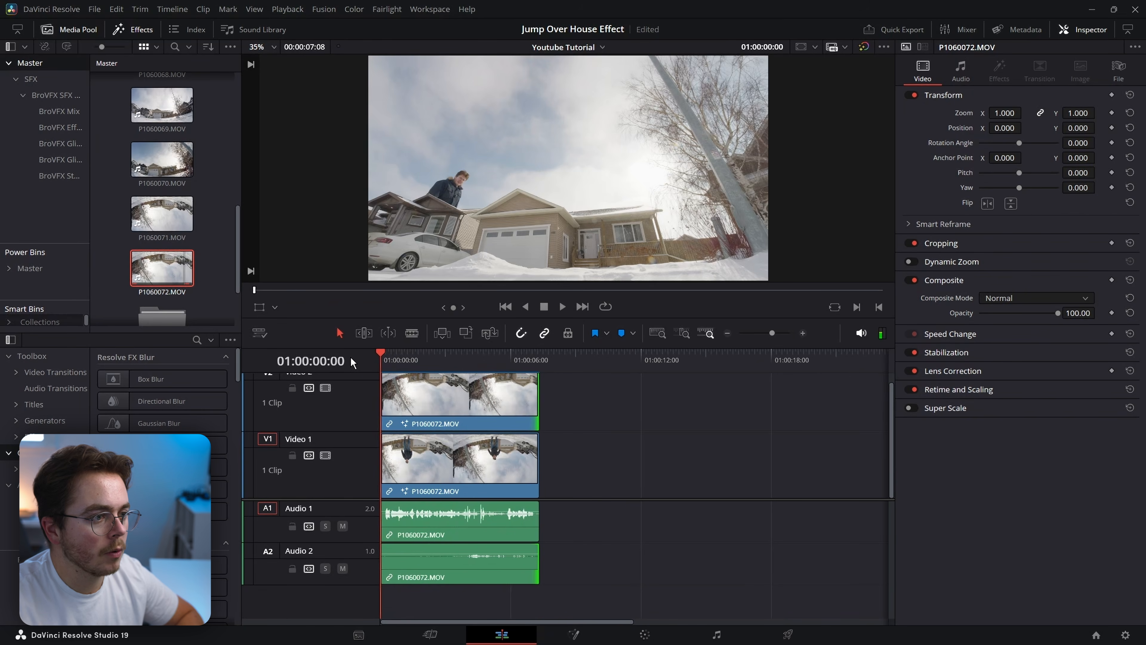
key("space")
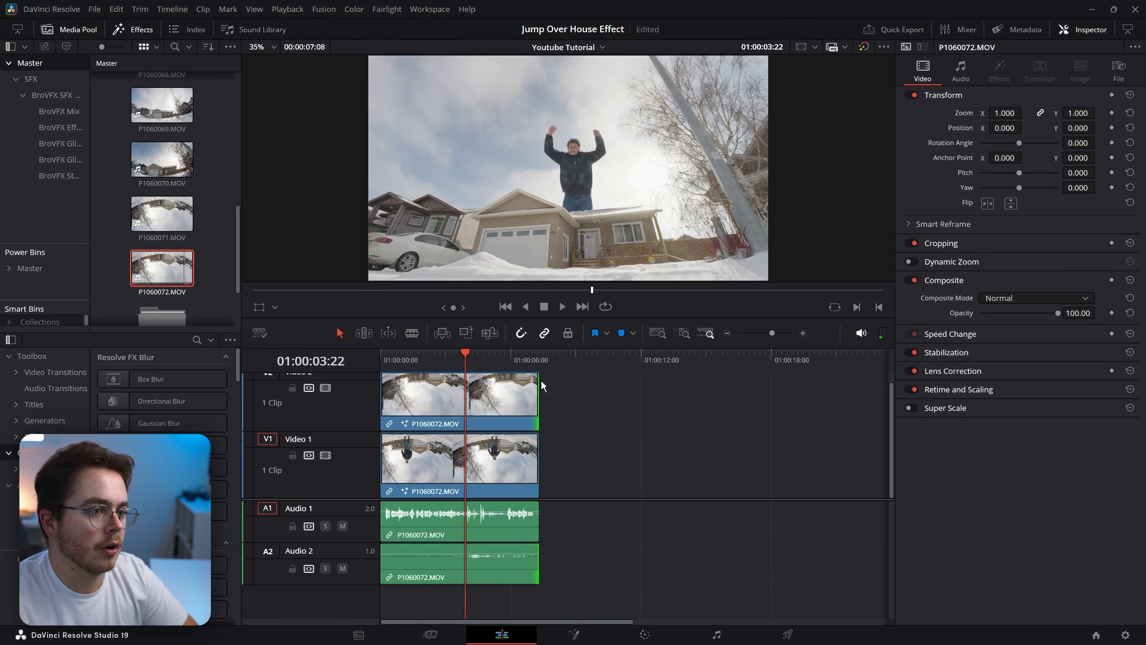
left_click_drag(533, 394, 500, 396)
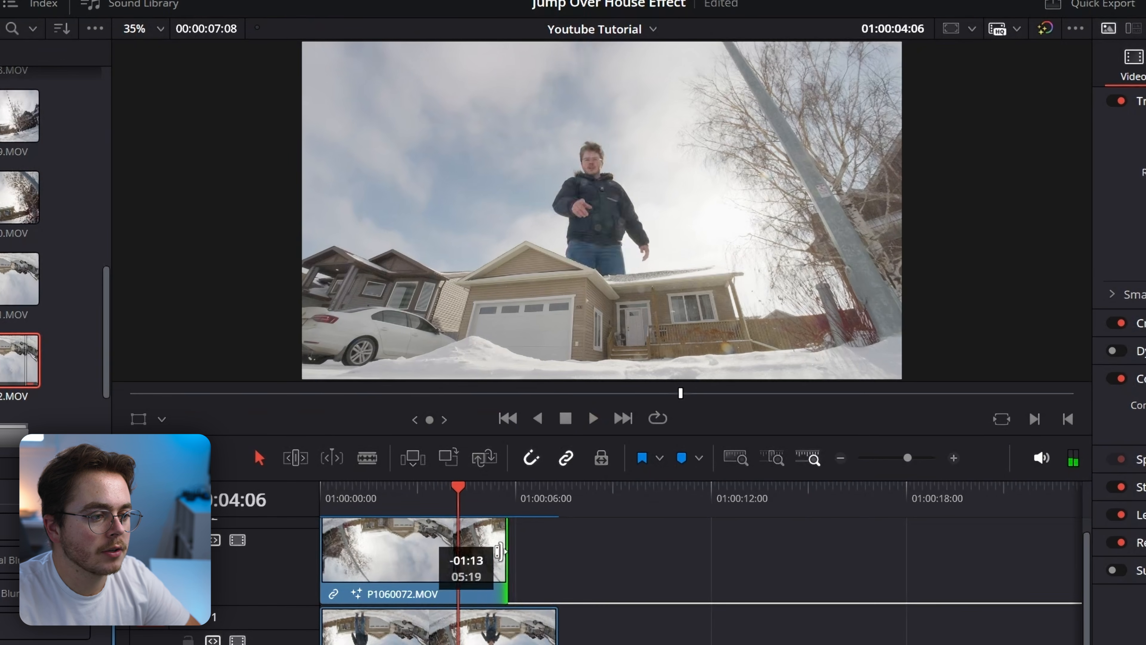
left_click_drag(499, 551, 456, 560)
key("space")
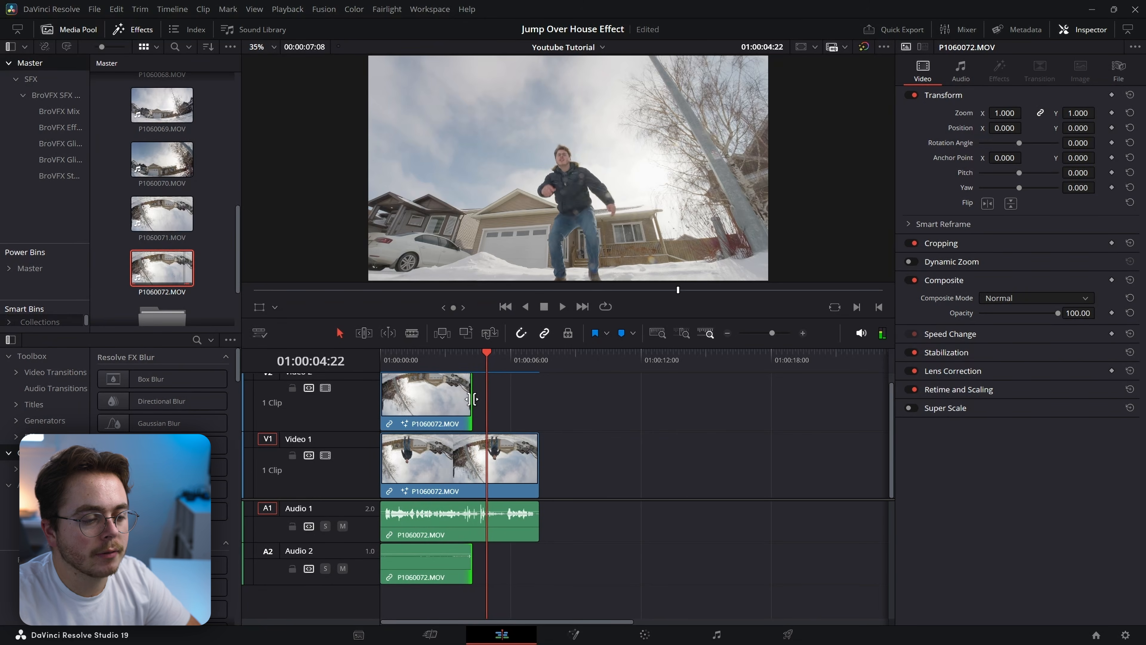
left_click_drag(397, 360, 261, 328)
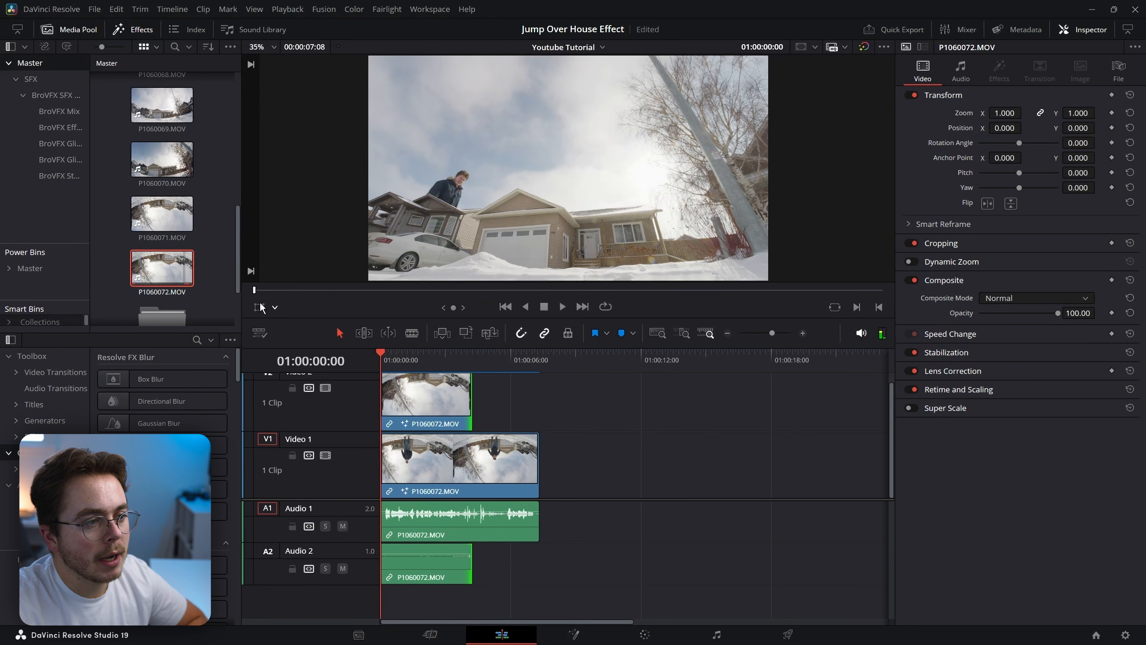
key("space")
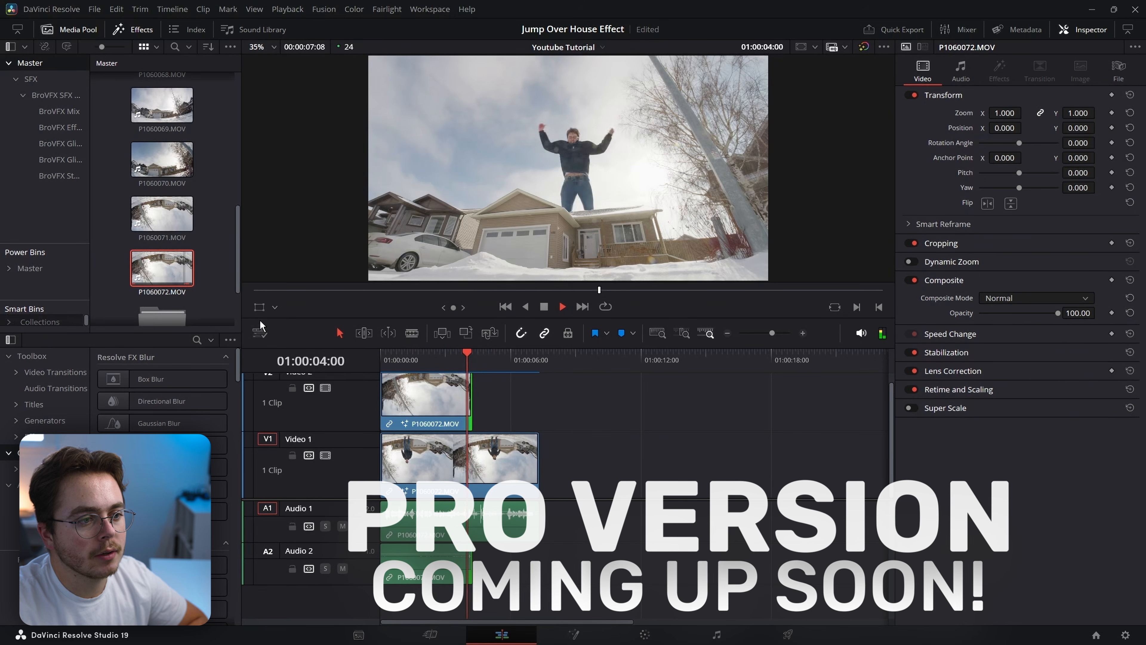
key("Home")
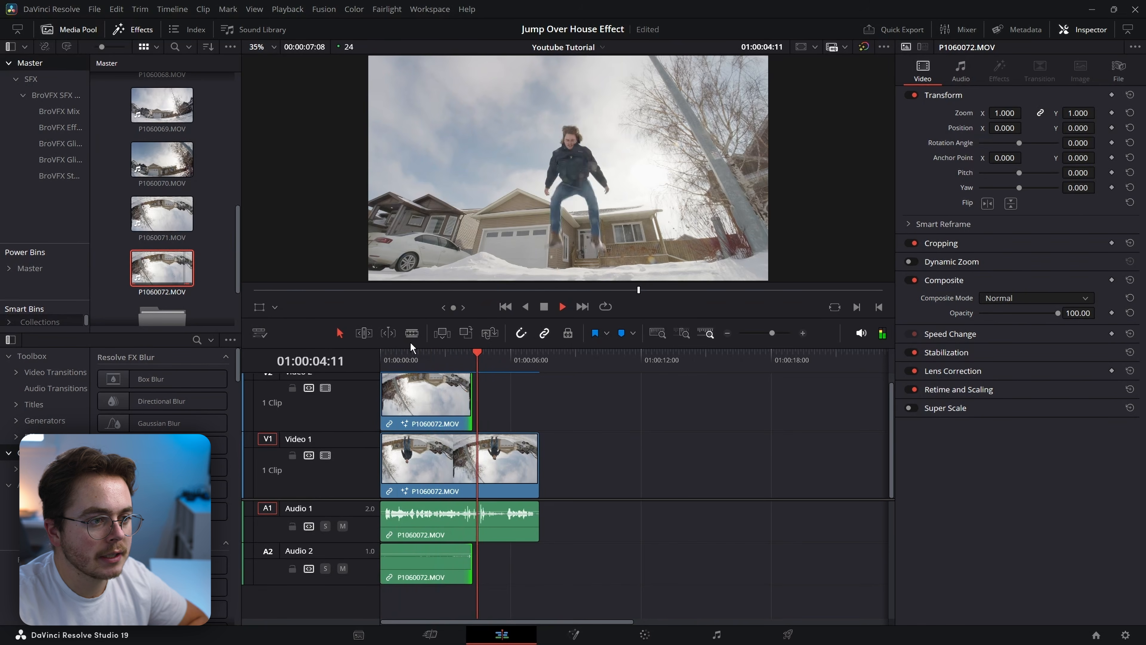
key("space")
Step: Refine the end of the Video 2 clip to 01:00:04:09, checking frame by frame where the shoes meet the roofline
left_click(450, 361)
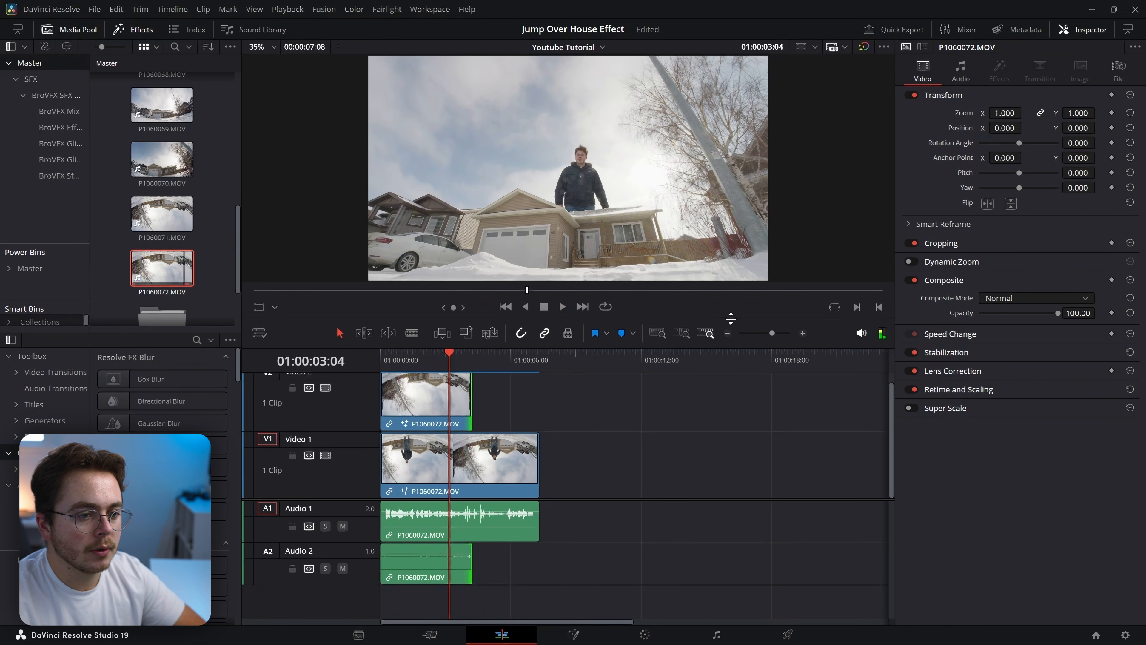
left_click(803, 333)
left_click_drag(694, 370, 721, 404)
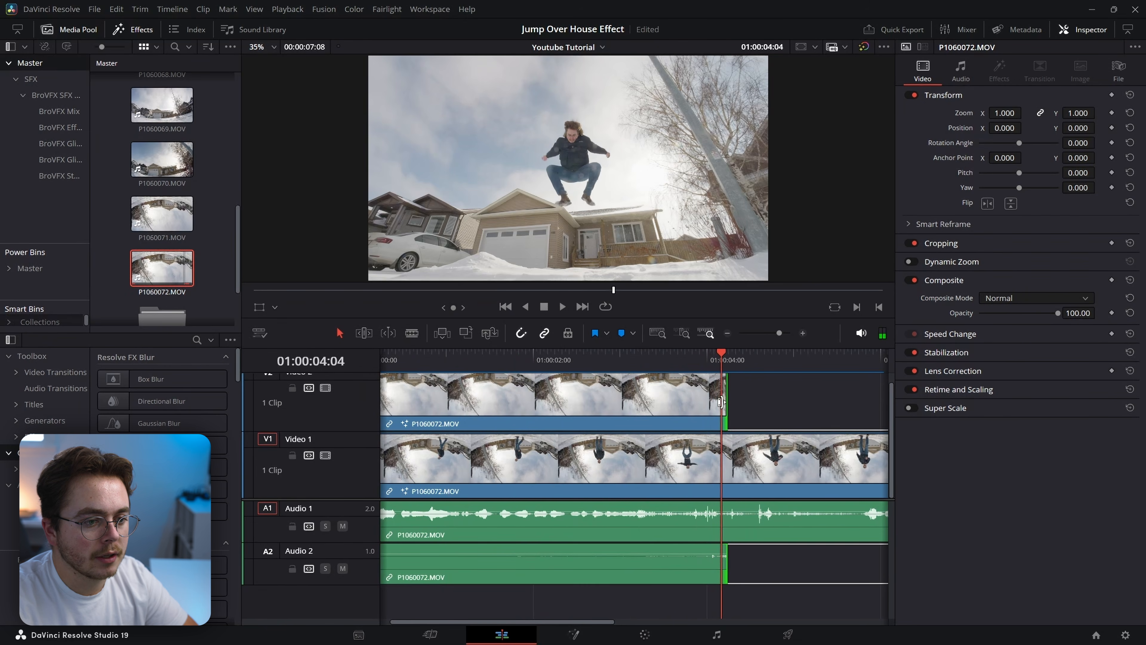
left_click_drag(724, 401, 746, 404)
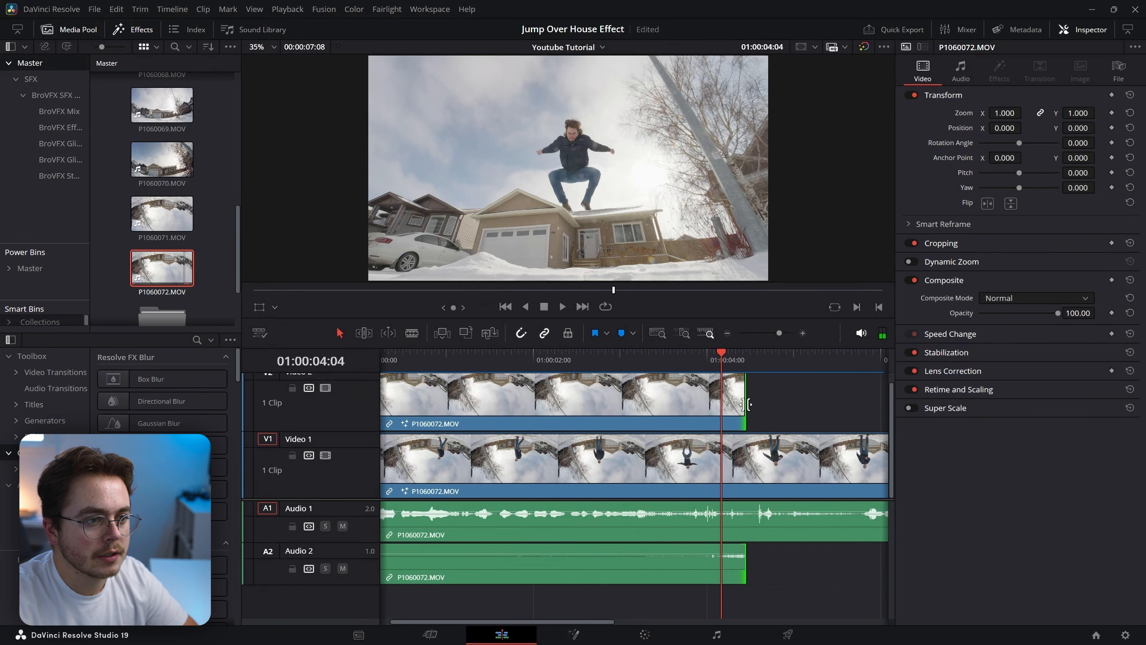
scroll(574, 214, "up", 5)
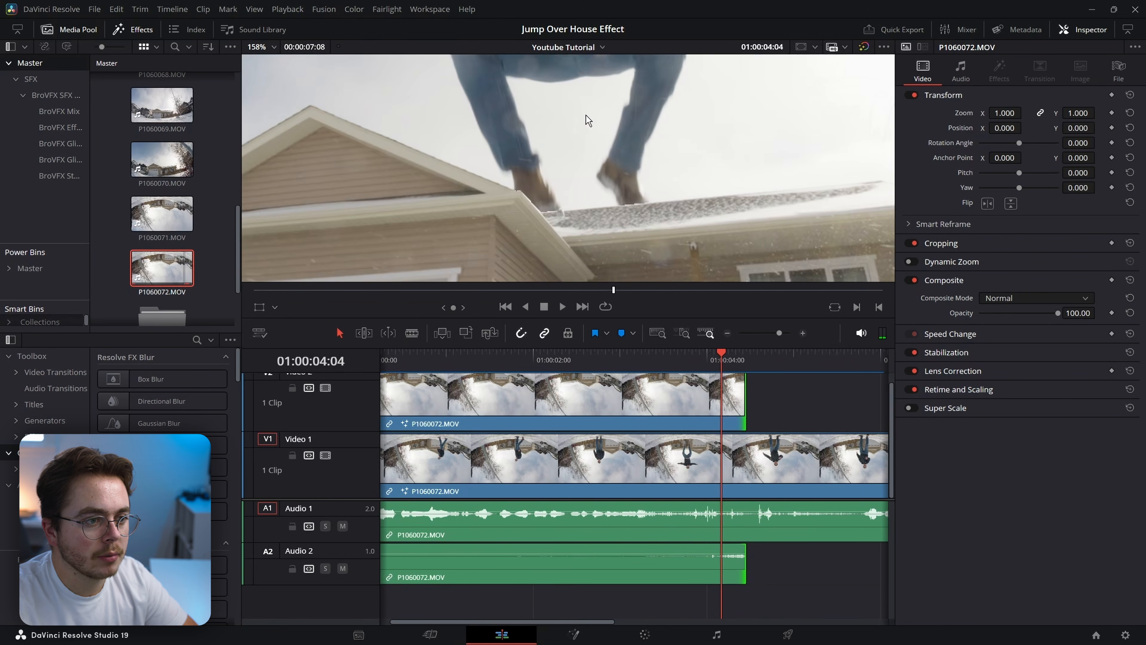
scroll(789, 405, "right", 3)
key("Right")
key("Right")
key("Right")
key("Right")
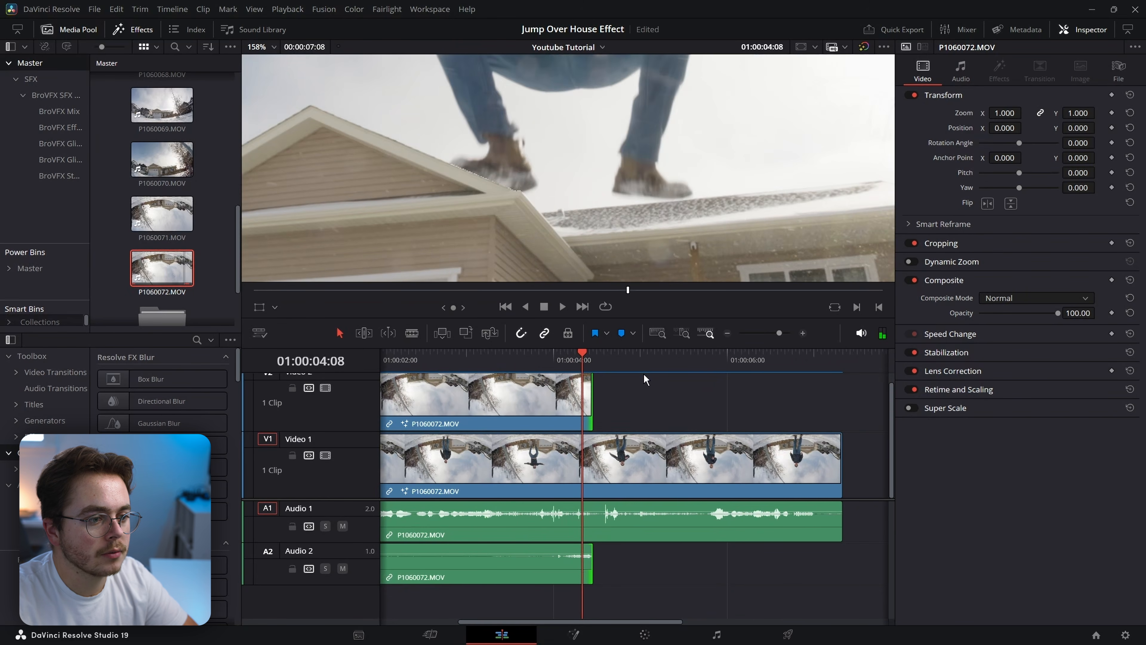
key("Right")
left_click_drag(591, 402, 585, 406)
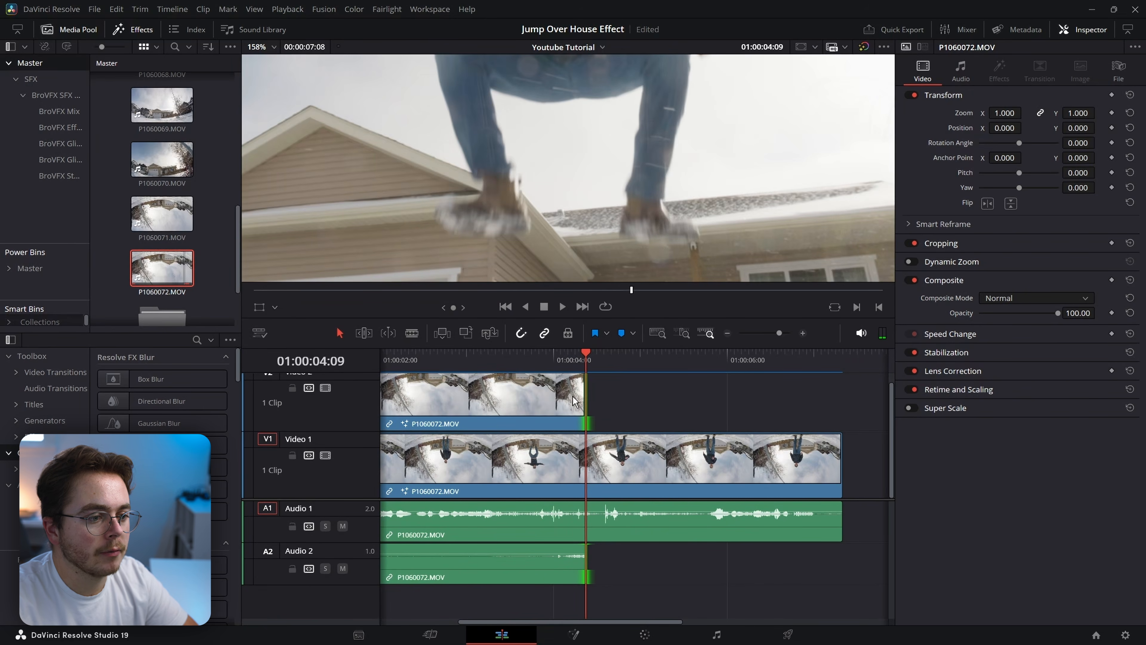
Step: Add a fade-out to the end of the Video 2 clip starting at about 01:00:04:04 and check the landing frames
key("Left")
key("Left")
key("Left")
key("Left")
key("Left")
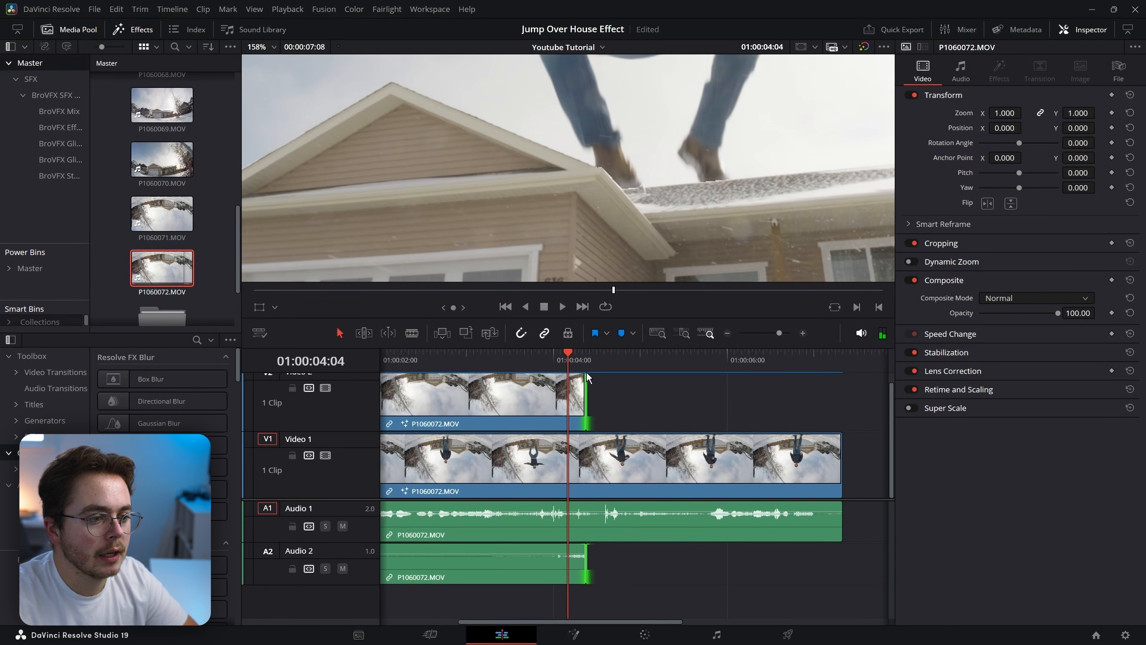
scroll(590, 396, "up", 1)
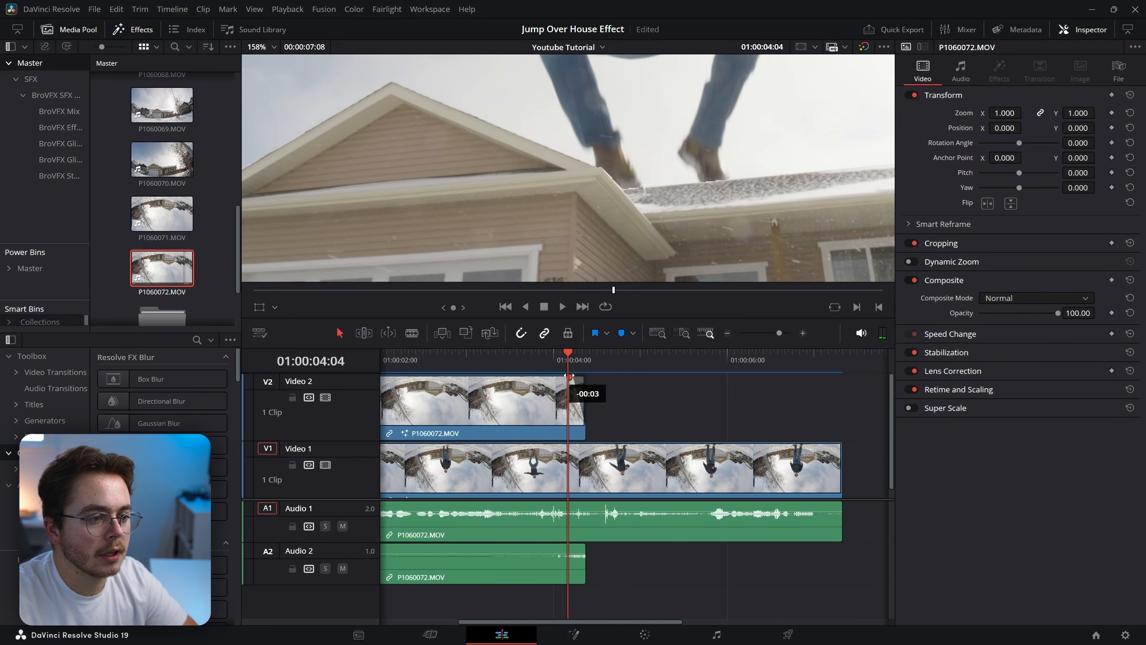
key("Right")
key("Right")
key("Right")
key("Right")
key("Right")
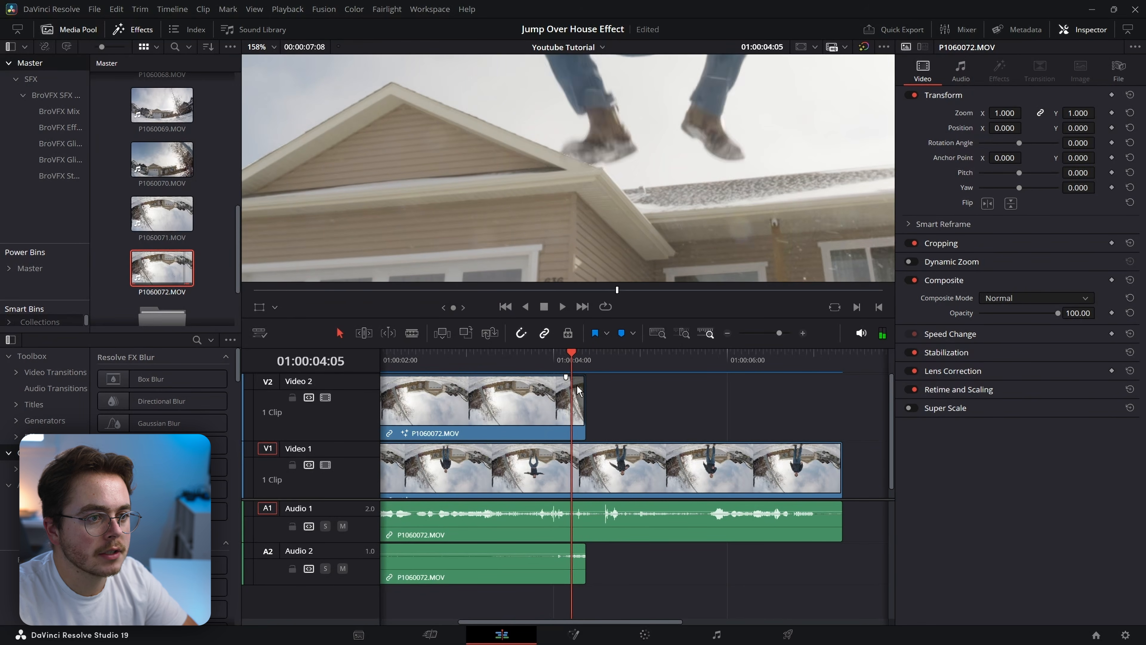
Step: Play the whole sequence from the start with the full frame in view to review the jump transition
left_click(725, 336)
left_click(725, 336)
scroll(636, 215, "down", 6)
left_click_drag(627, 203, 711, 221)
left_click(384, 358)
key("space")
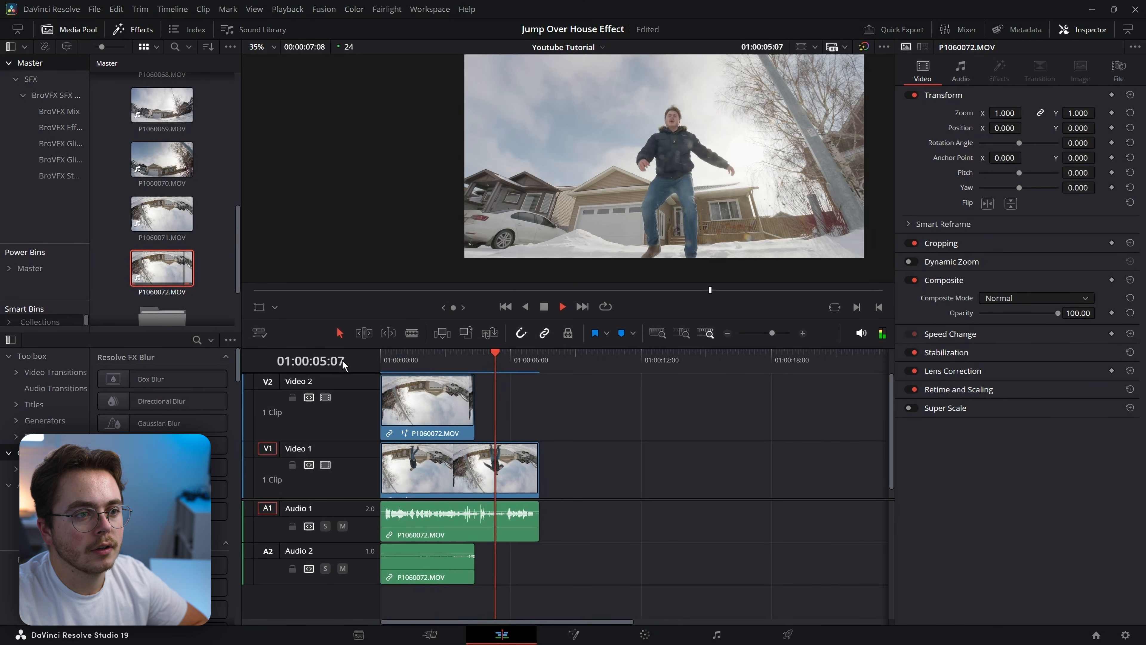
key("space")
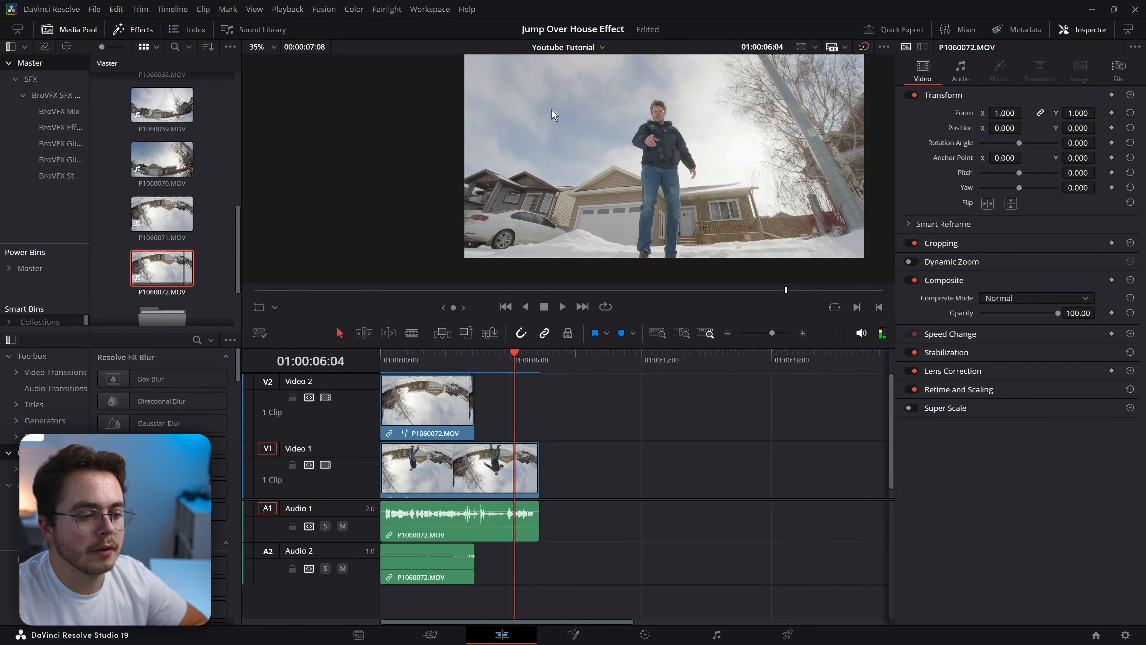
Step: On the Color page, select the Video 2 clip and turn off the viewer's Power Window overlay to inspect the mask edge
left_click(662, 636)
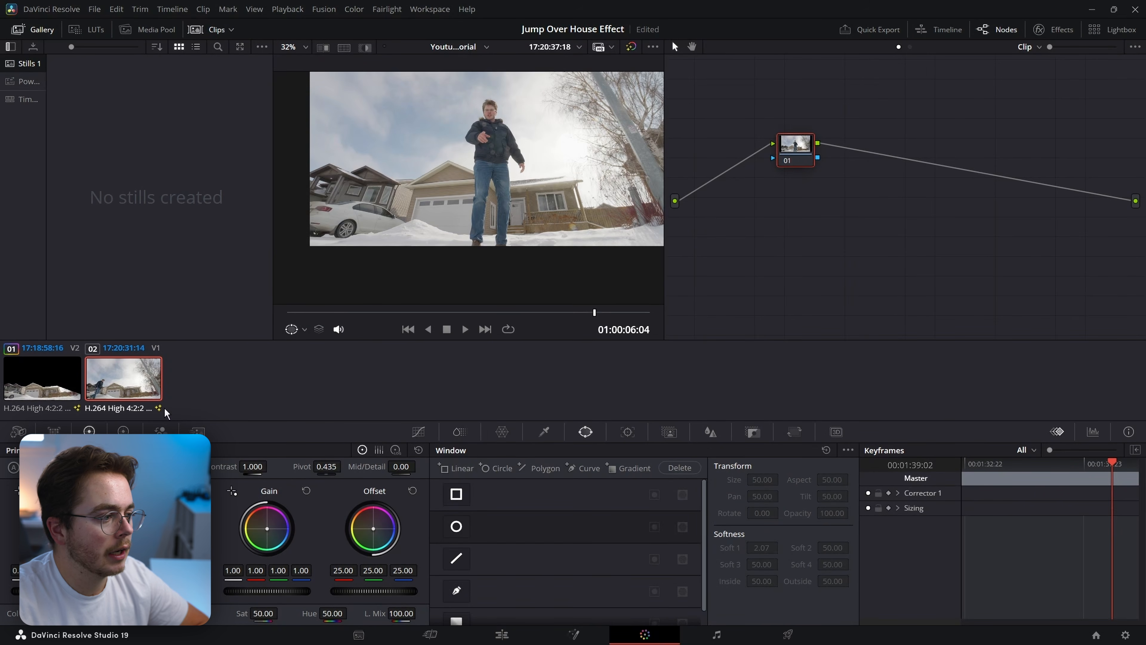
left_click(45, 385)
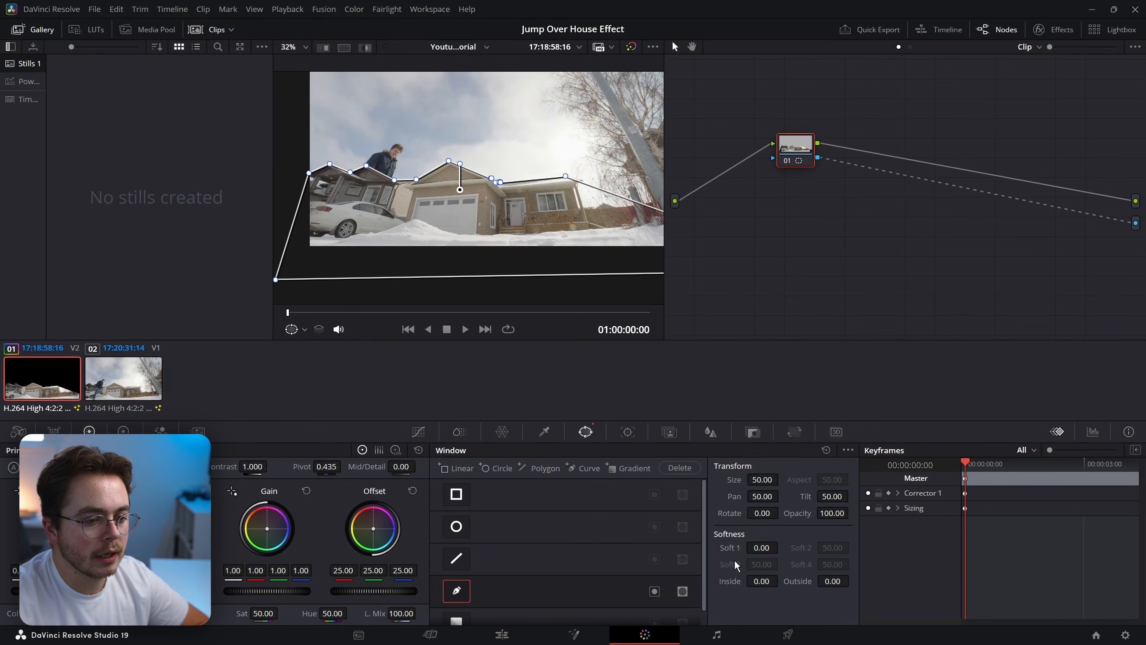
scroll(445, 165, "up", 10)
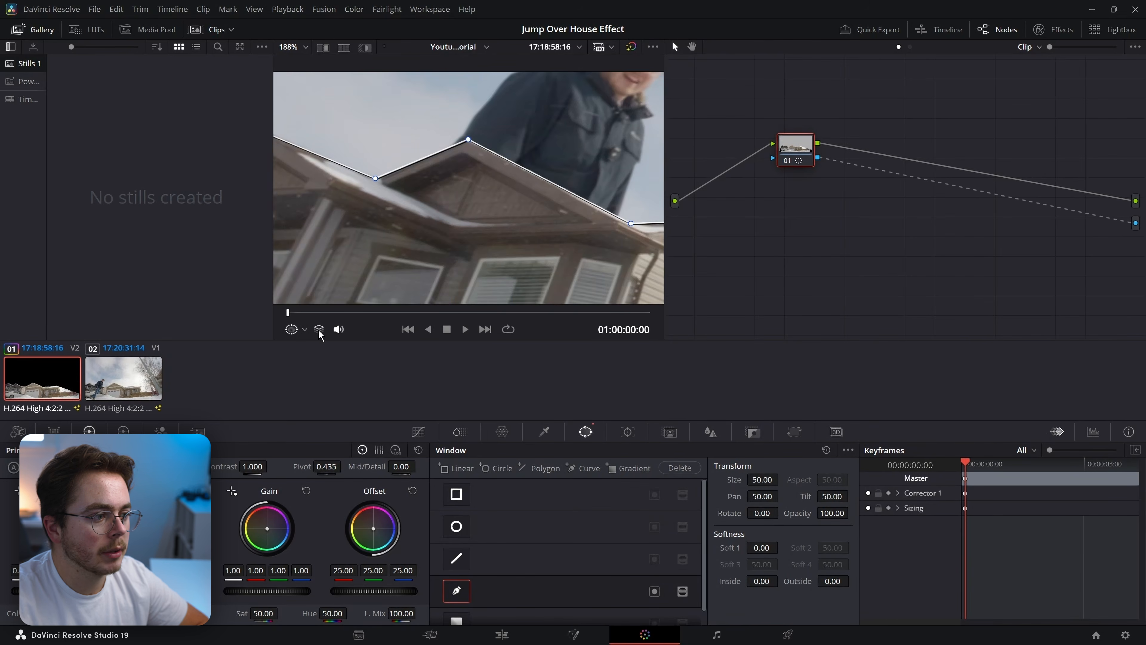
left_click(292, 329)
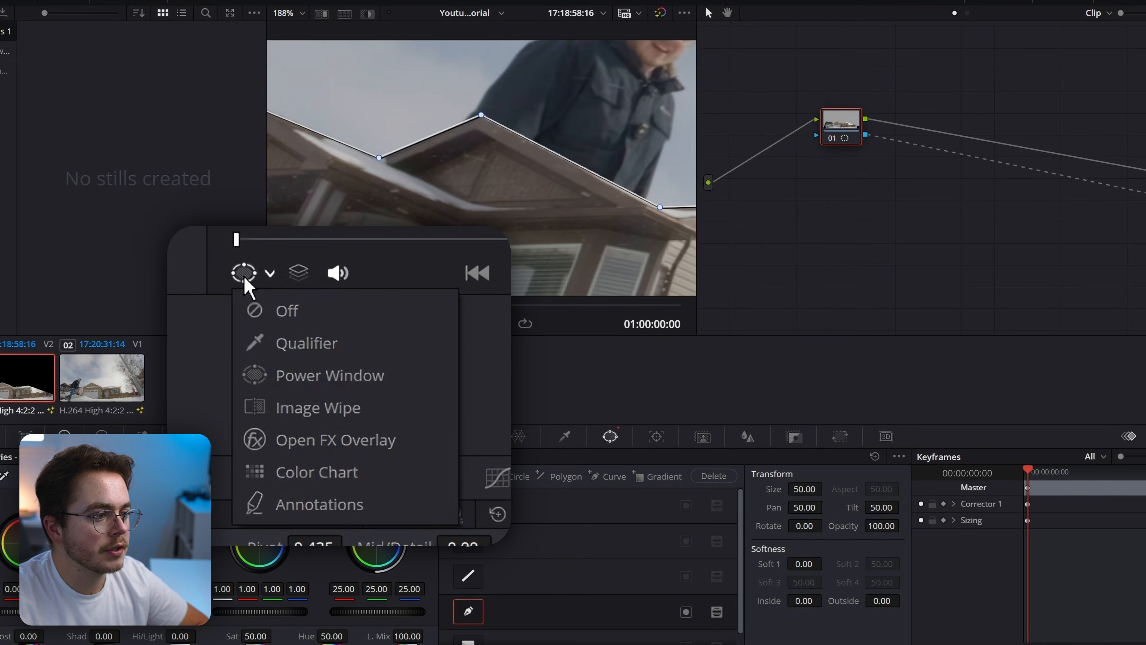
left_click(284, 311)
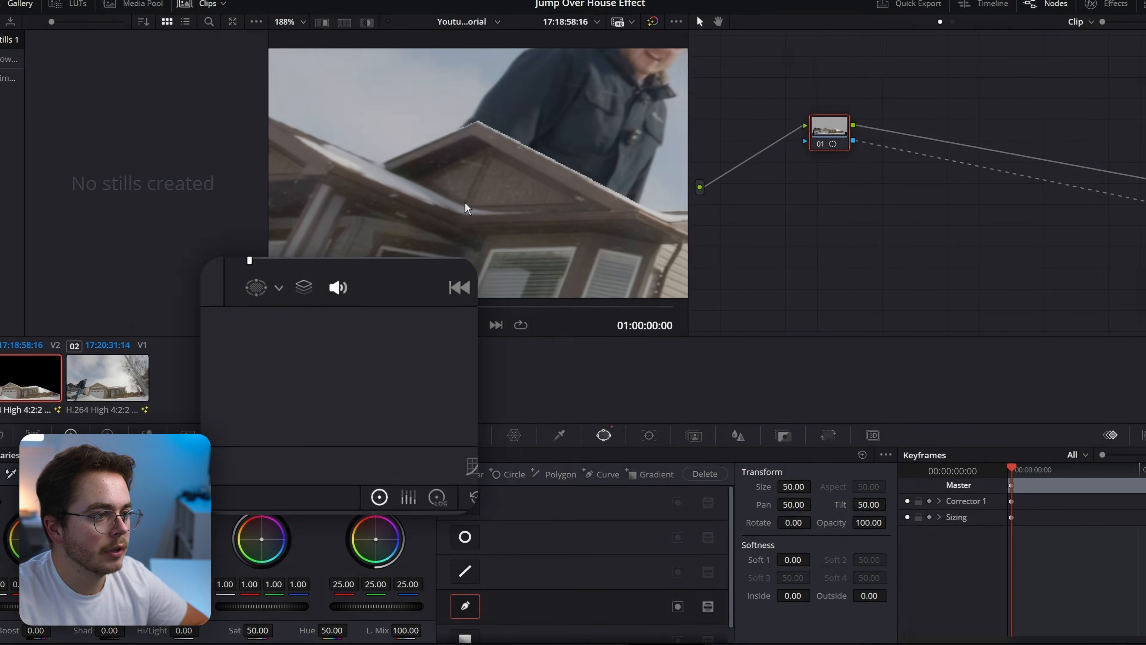
left_click(303, 332)
Step: Soften the curve window's edge along the roofline by setting Soft 1 to 0.18
scroll(461, 235, "up", 5)
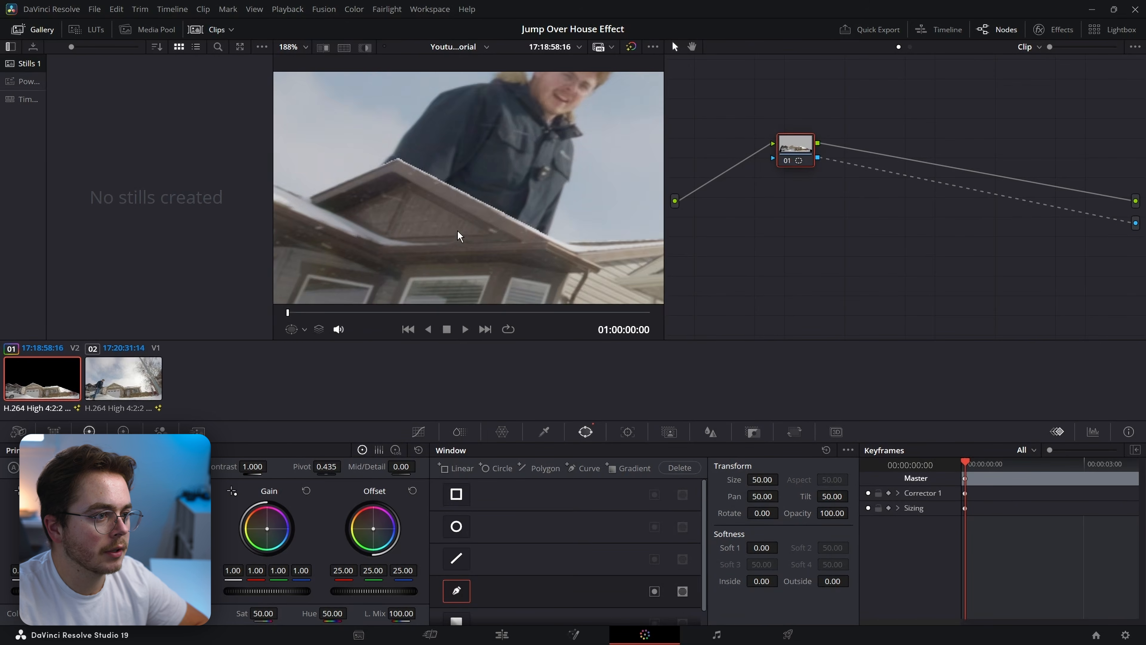
scroll(352, 140, "up", 1)
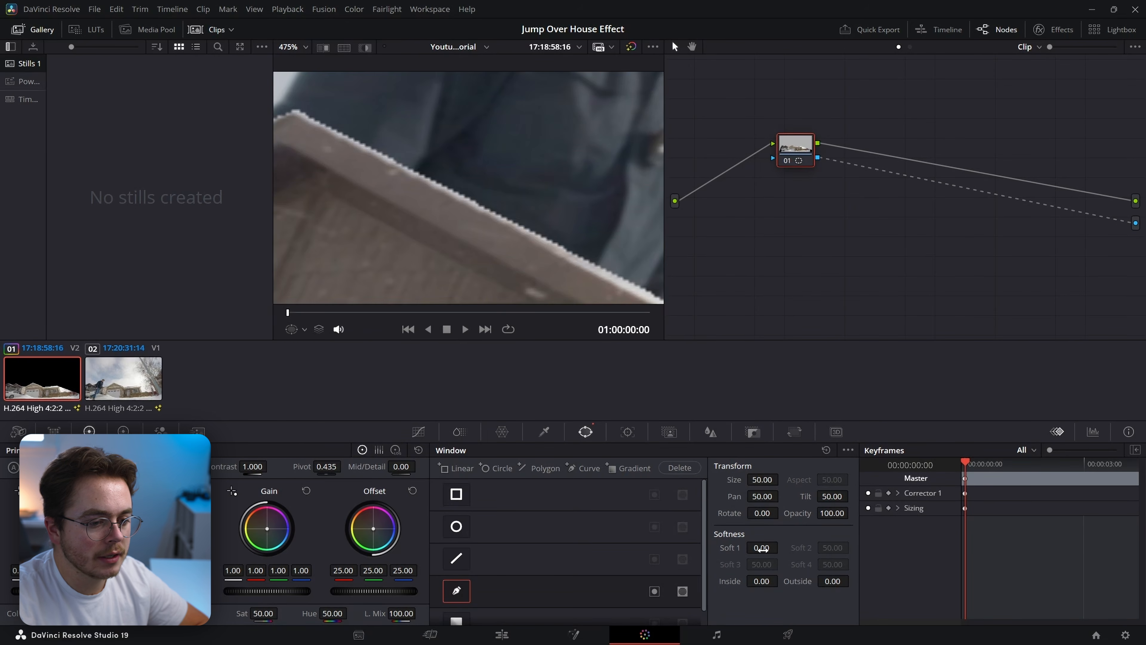
left_click_drag(759, 549, 782, 547)
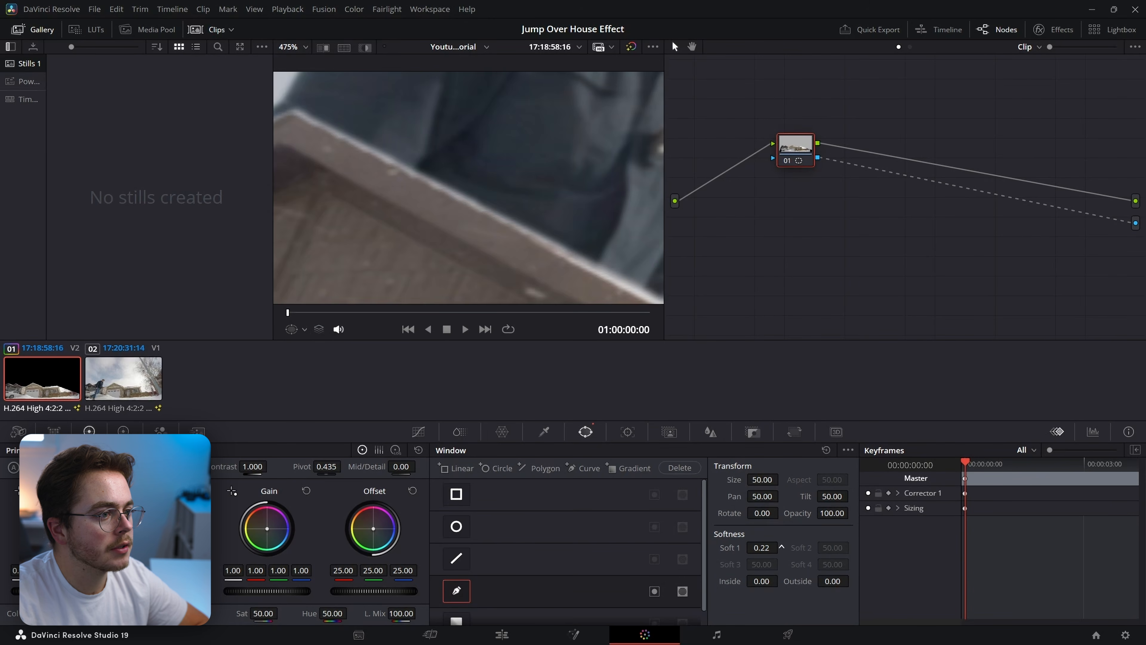
scroll(476, 186, "down", 10)
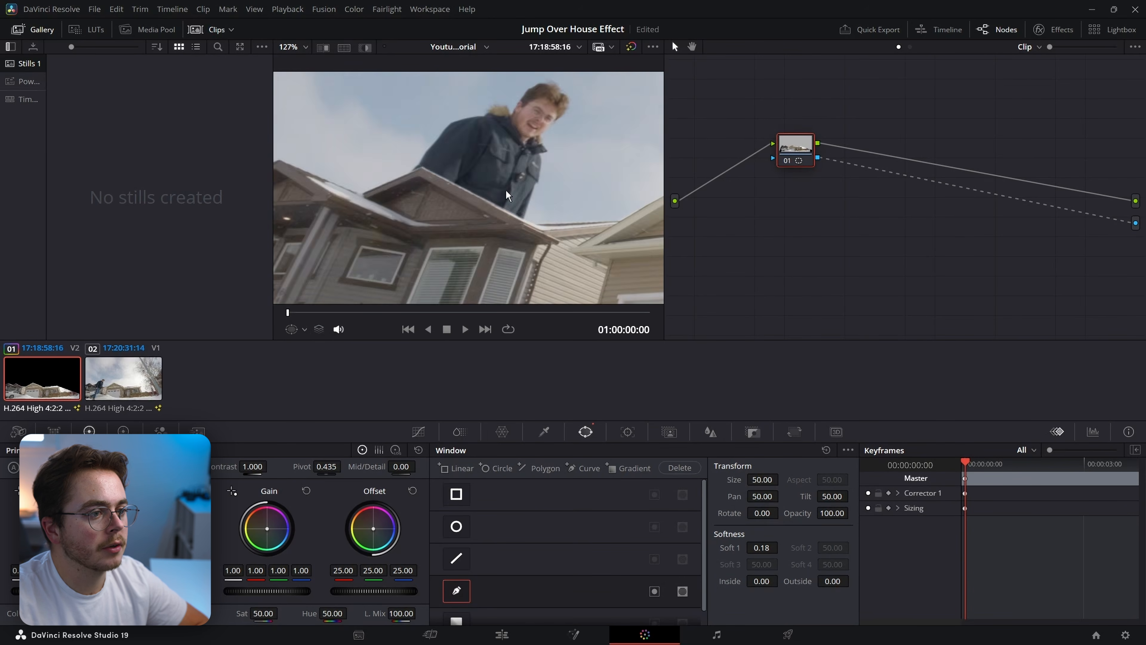
scroll(527, 196, "down", 2)
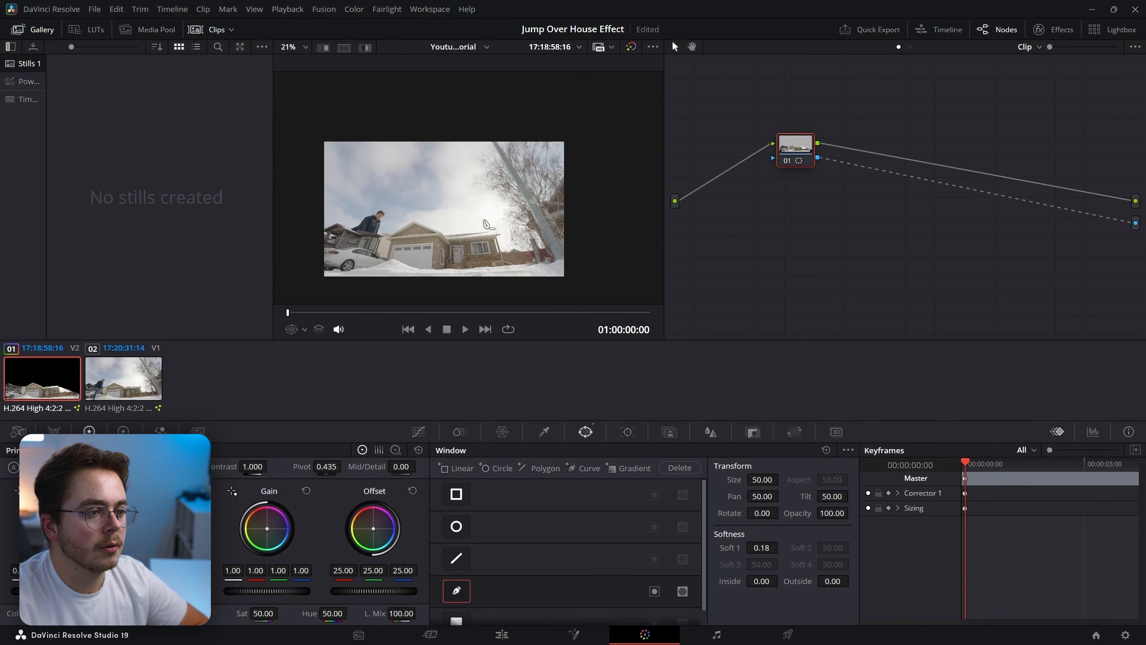
Step: On the Edit page, remove the Video 2 clip's fade-out and extend its end to match the Video 1 clip
left_click(517, 636)
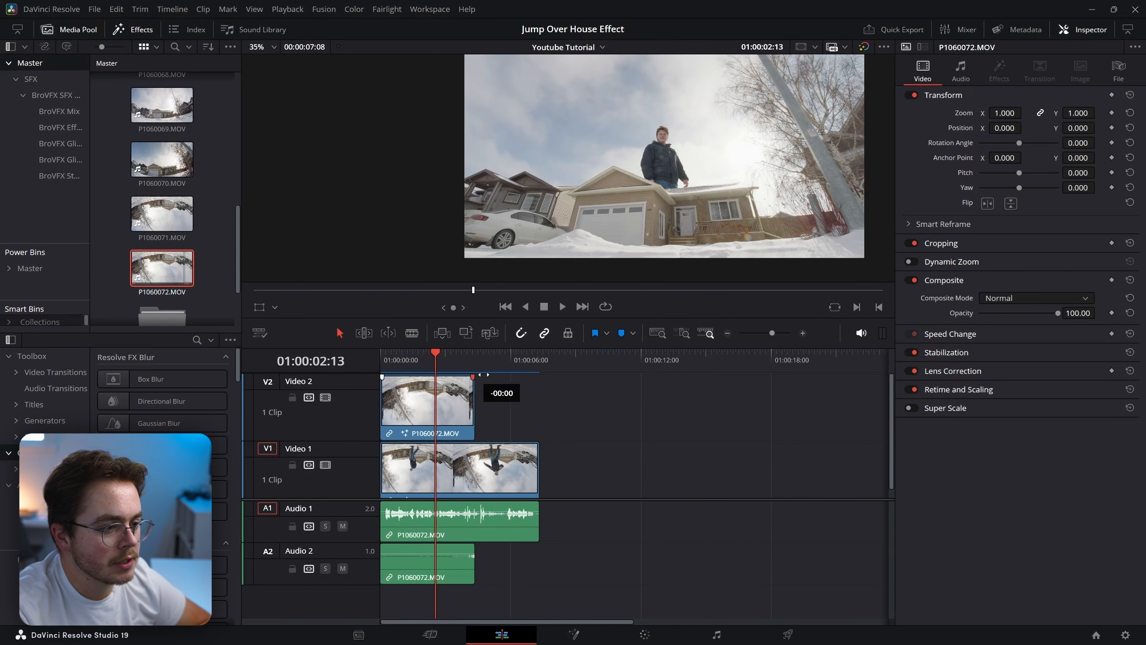
left_click_drag(473, 398, 540, 406)
left_click_drag(502, 360, 458, 360)
left_click(484, 417)
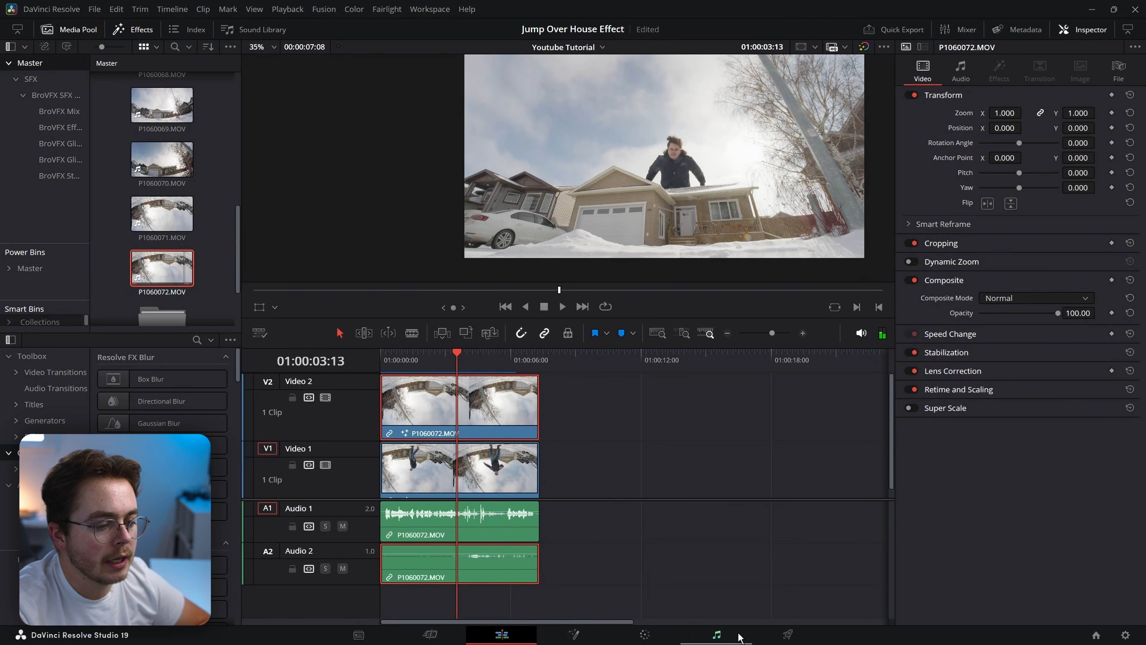
Step: Reset node 01 of the Video 2 clip on the Color page, clearing its mask and alpha connection, and return to the Edit page
left_click(650, 636)
right_click(802, 150)
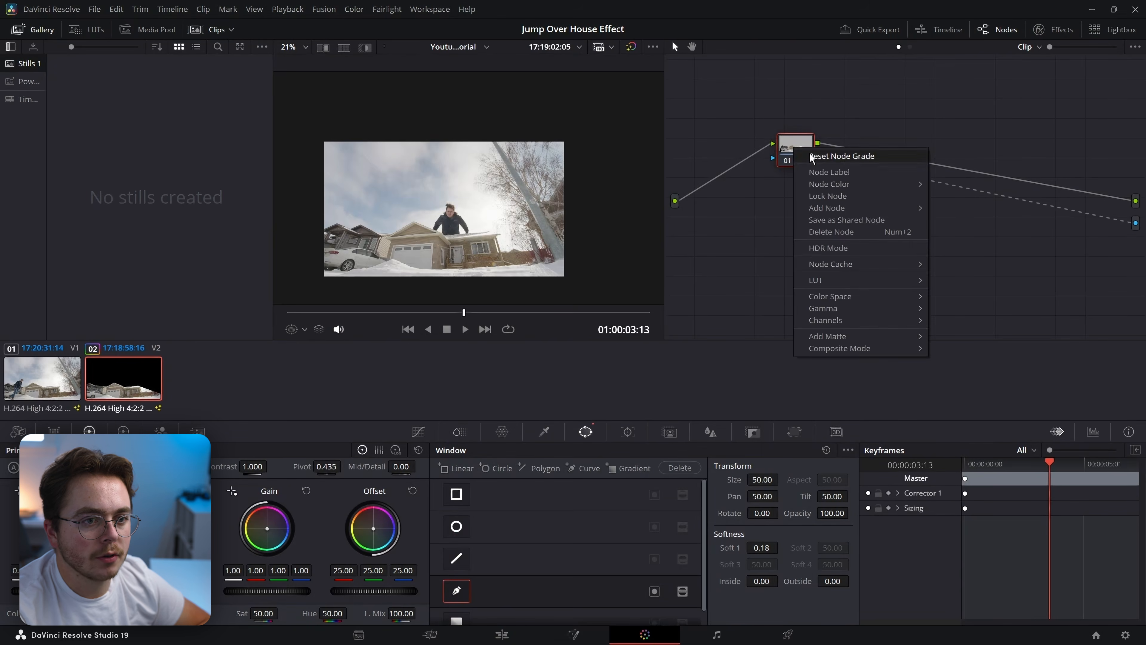
left_click(813, 157)
left_click(1088, 214)
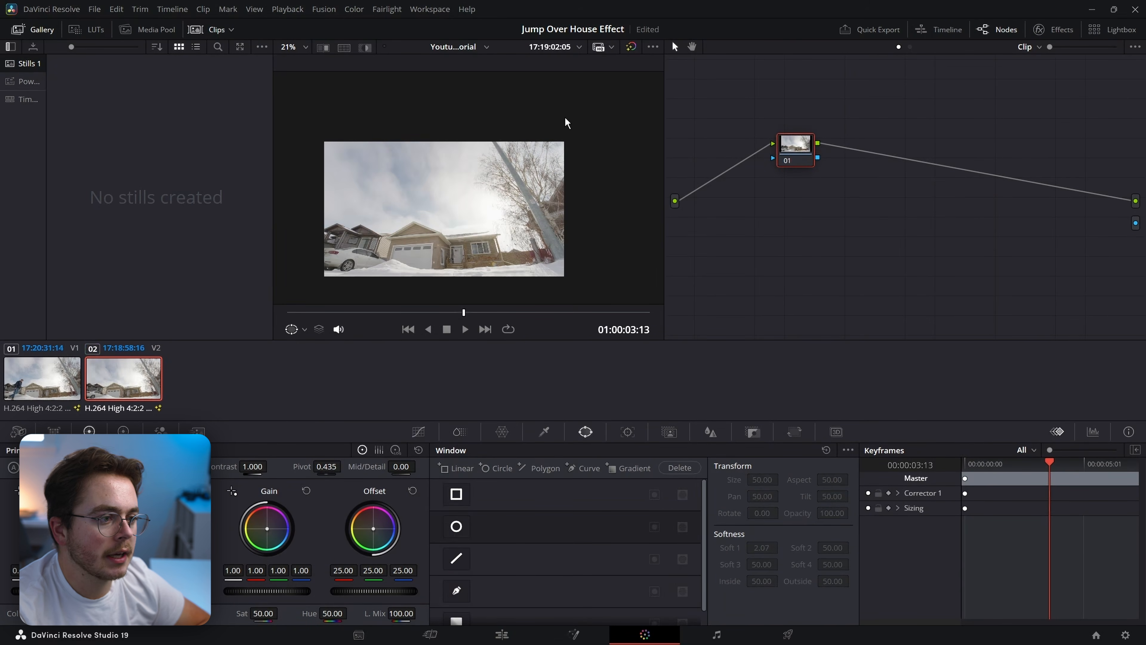
left_click(502, 634)
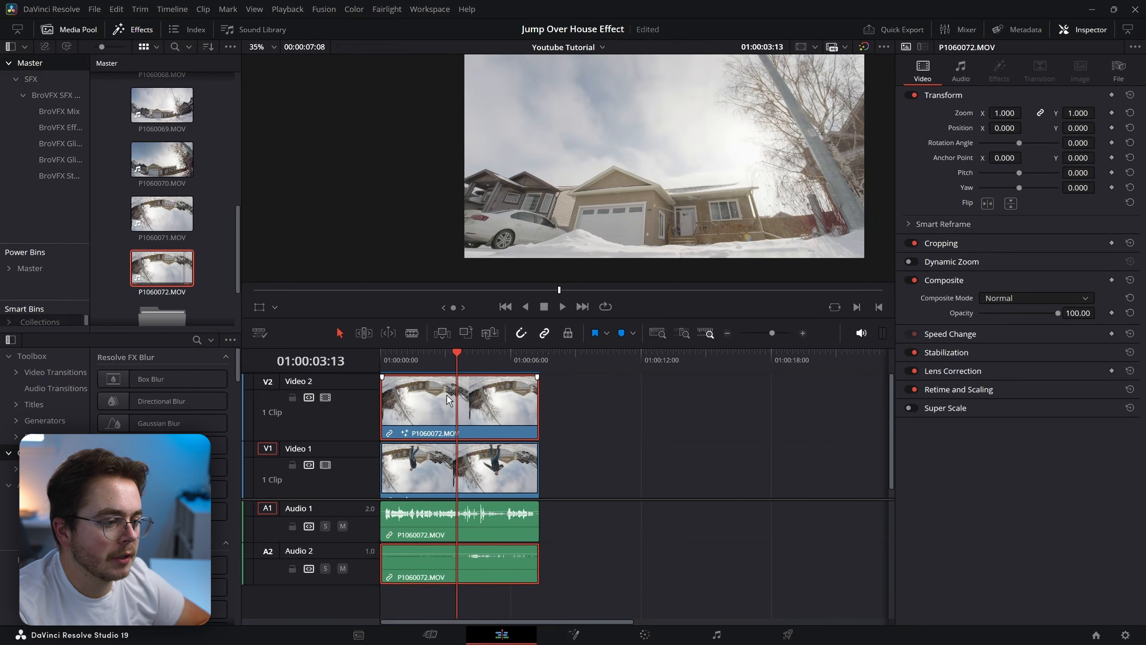
scroll(458, 462, "down", 1)
scroll(488, 451, "up", 1)
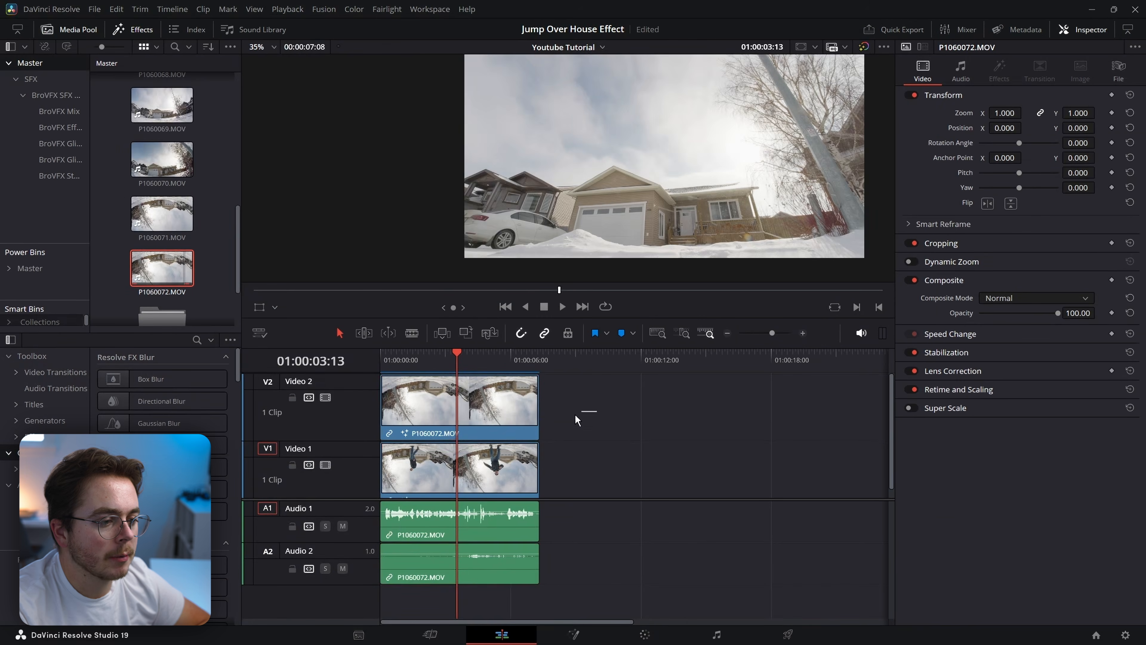
Step: Combine the selected Video 1 and Video 2 clips and their audio into a new Fusion clip and open it on the Fusion page
left_click_drag(583, 409, 478, 485)
right_click(477, 485)
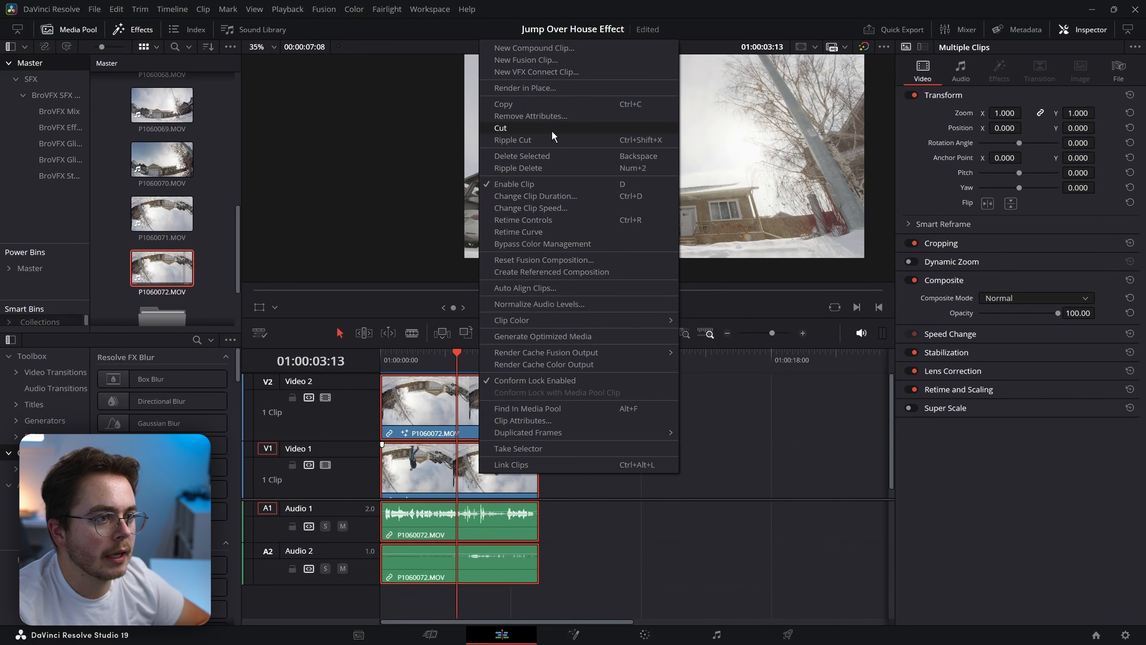
left_click(531, 58)
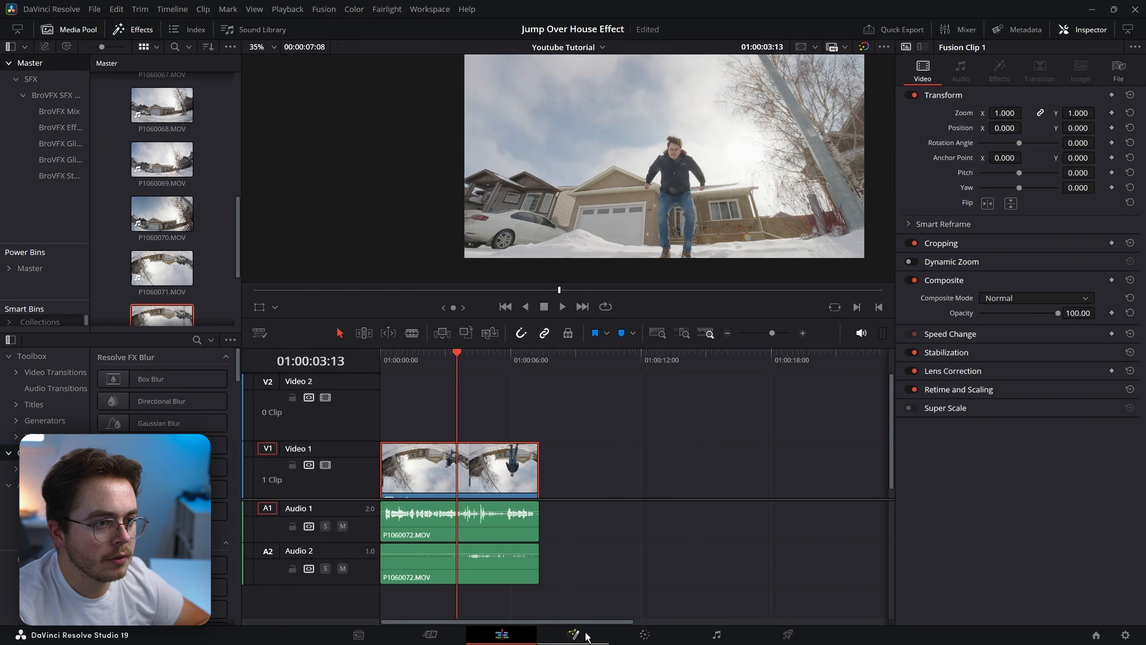
left_click(574, 634)
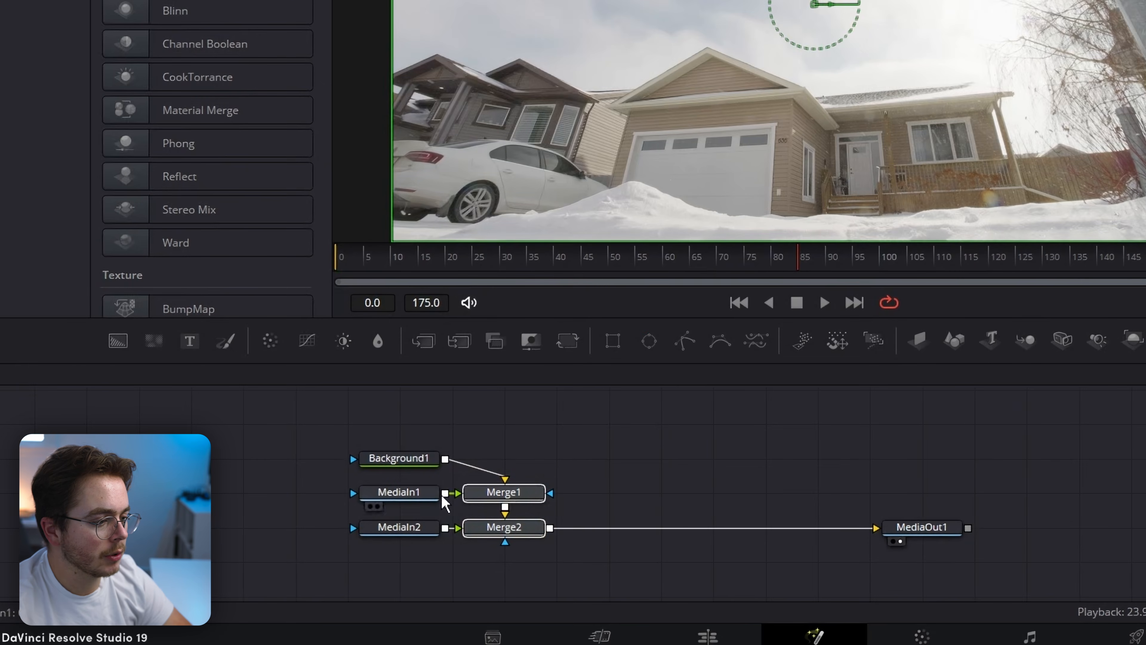
Step: Delete the Merge1, Merge2 and Background1 nodes and connect MediaIn1 directly to MediaOut1
key("Delete")
left_click(429, 457)
key("Delete")
left_click(409, 494)
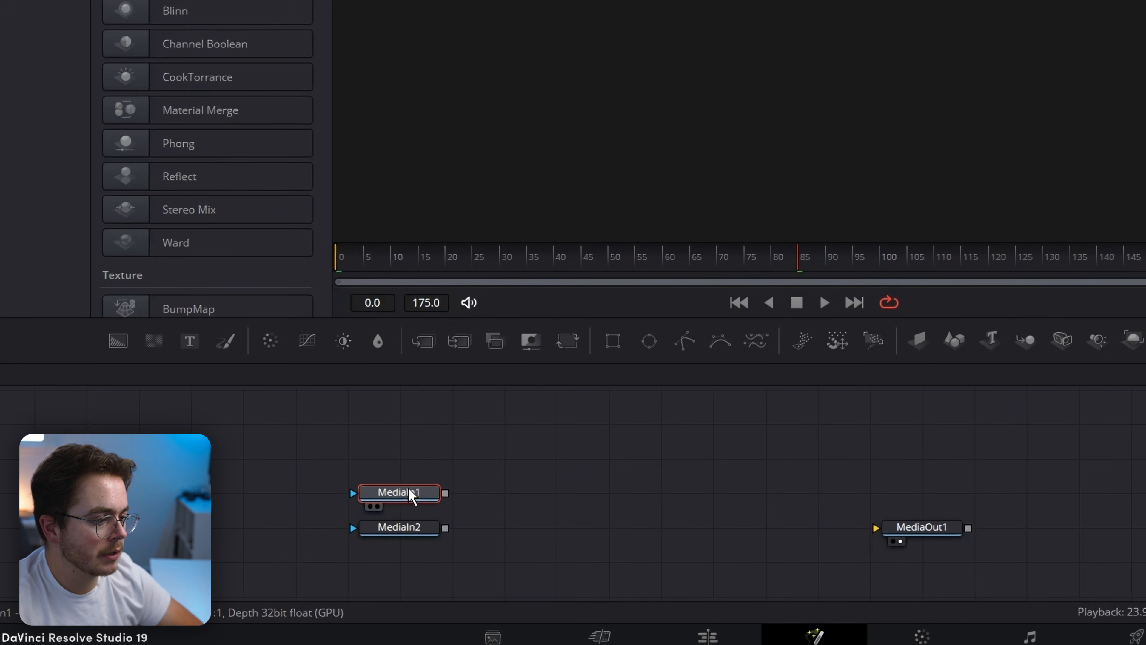
left_click_drag(445, 492, 831, 533)
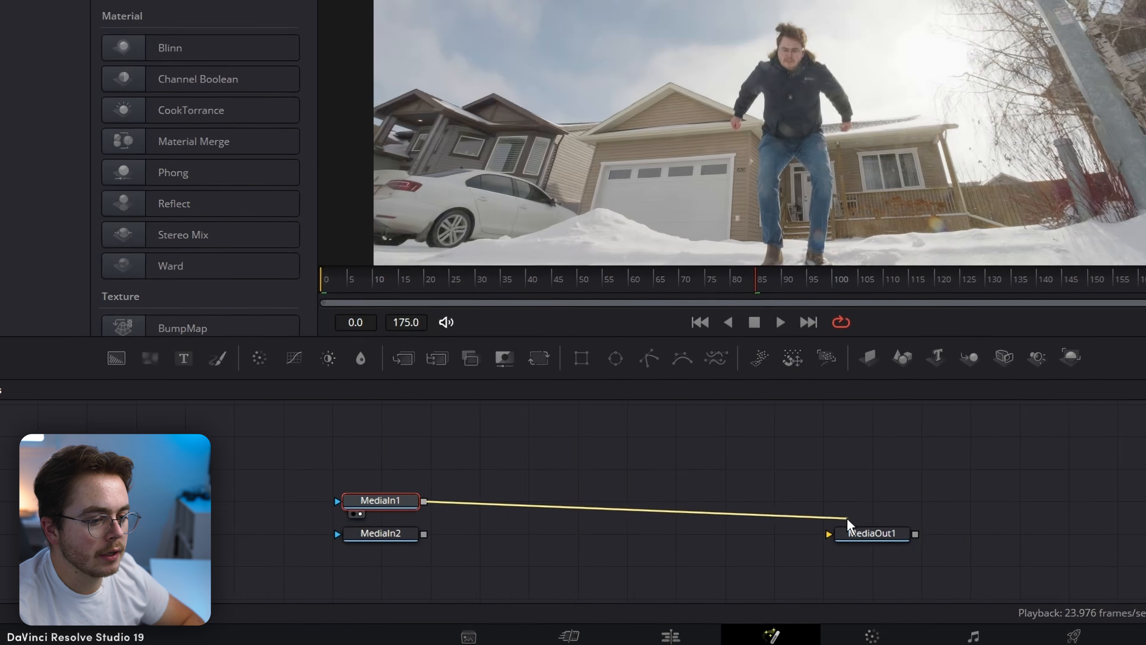
Step: Rearrange the input nodes so MediaIn2 sits above the connection and MediaIn1 stays in line with MediaOut1
left_click_drag(388, 541, 471, 465)
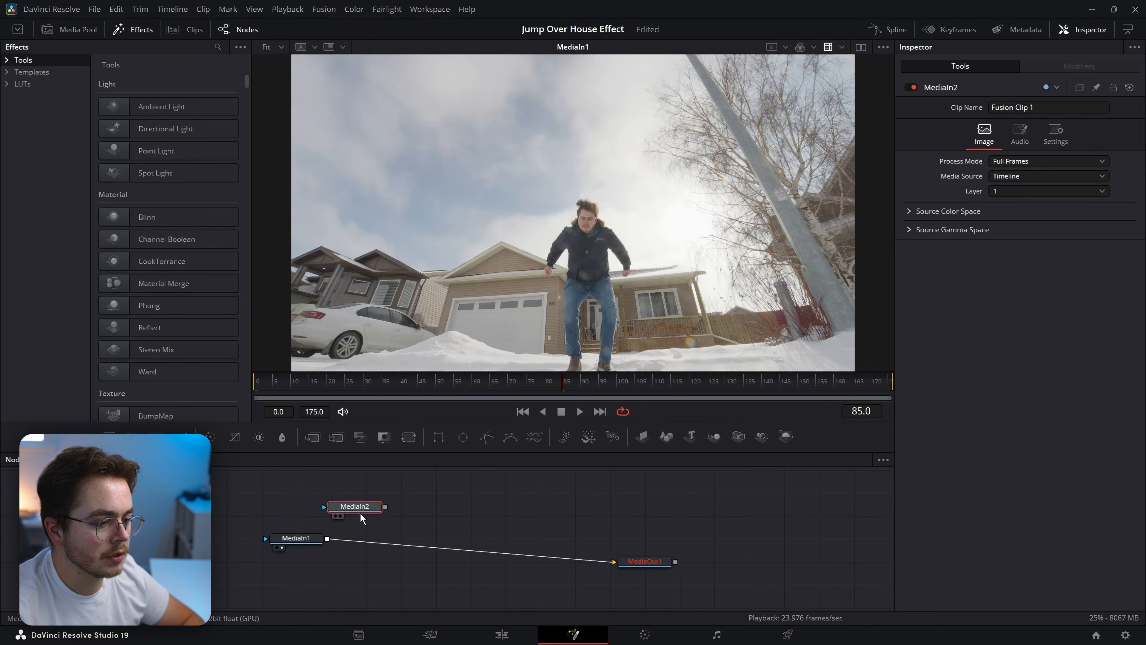
left_click_drag(286, 540, 266, 561)
left_click_drag(397, 517, 487, 496)
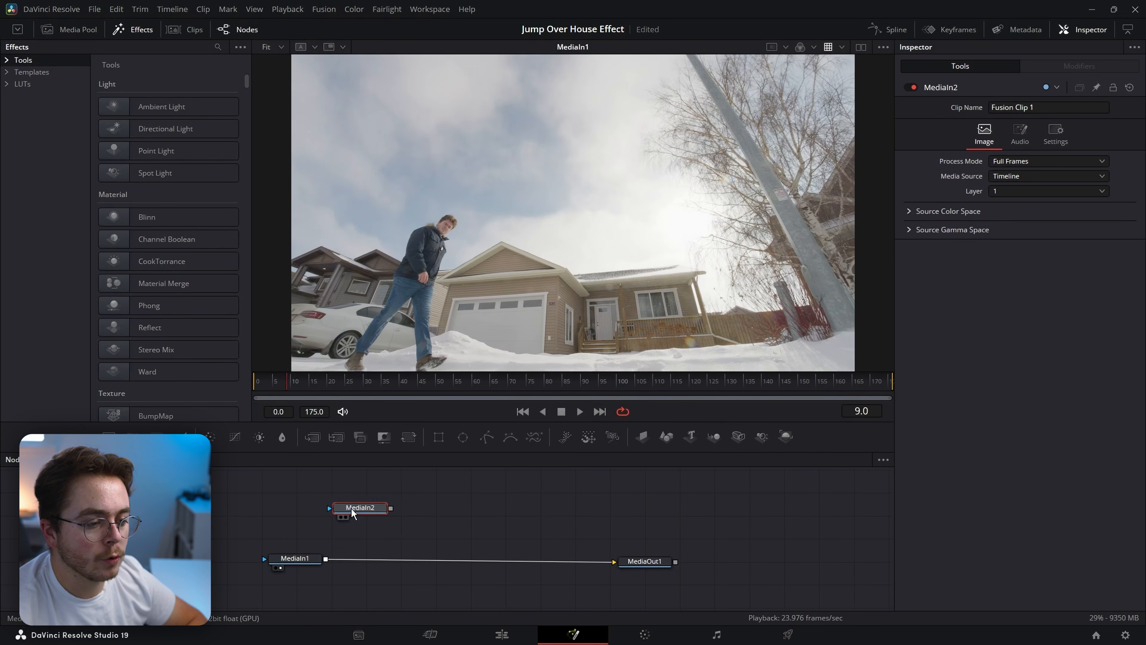
Step: Add a Magic Mask node, branch it off MediaIn1's output and show it in the viewer
key("shift+space")
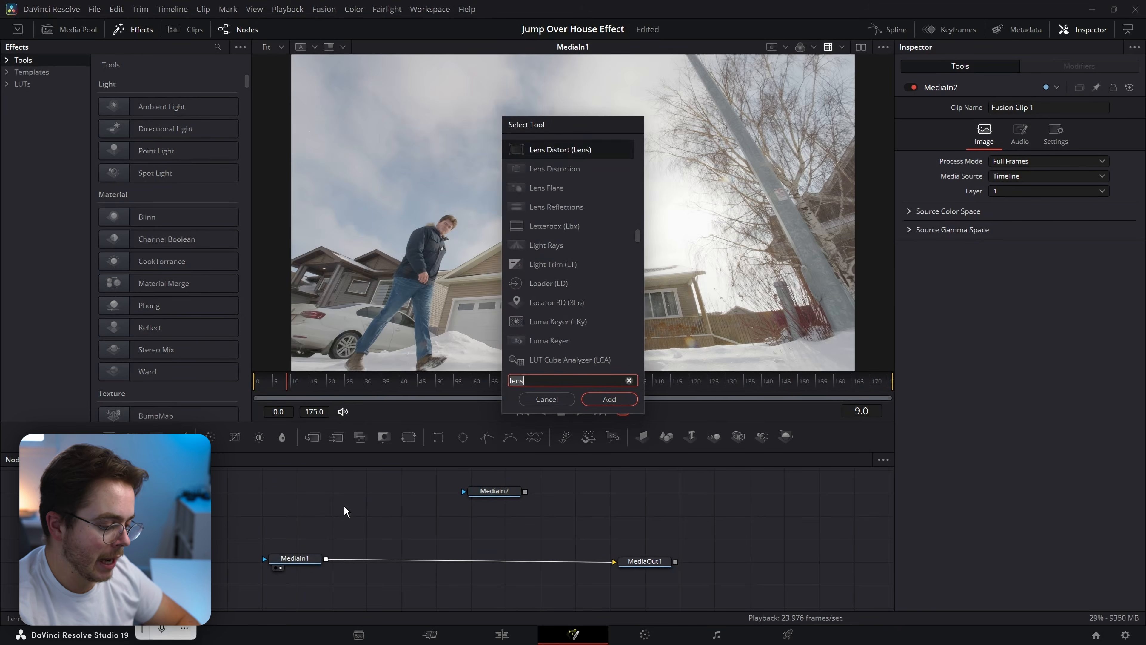
type("magi")
key("Return")
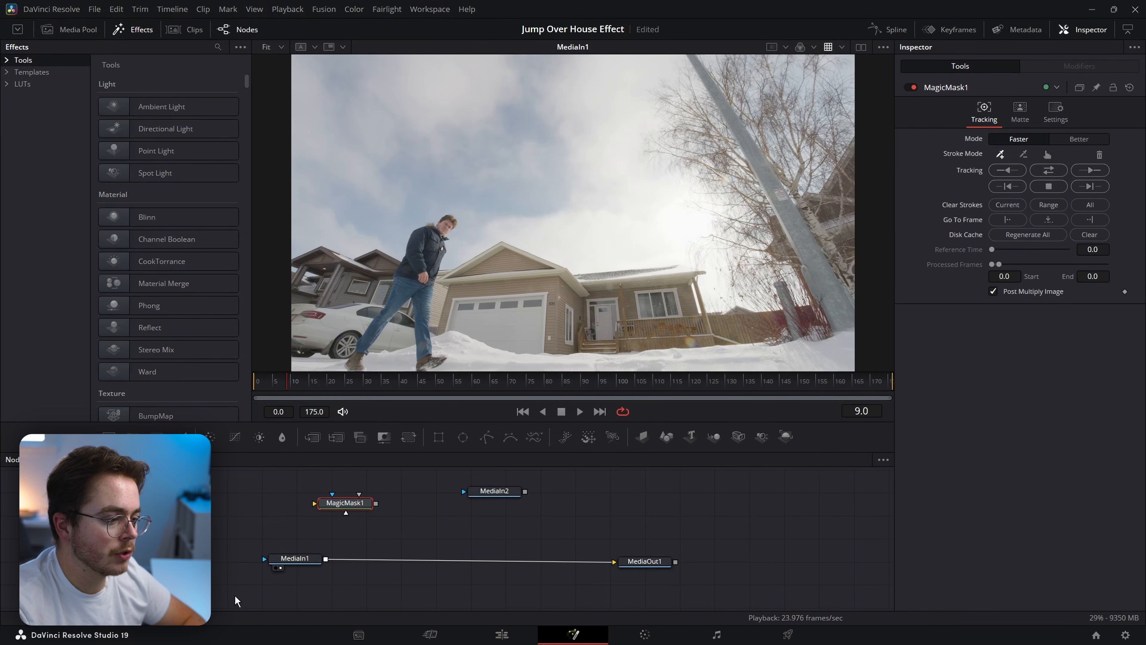
left_click_drag(327, 561, 358, 510)
key("1")
Step: At frame 9, paint Magic Mask strokes over the man's head, torso, hand, both legs and shoes
scroll(440, 251, "up", 3)
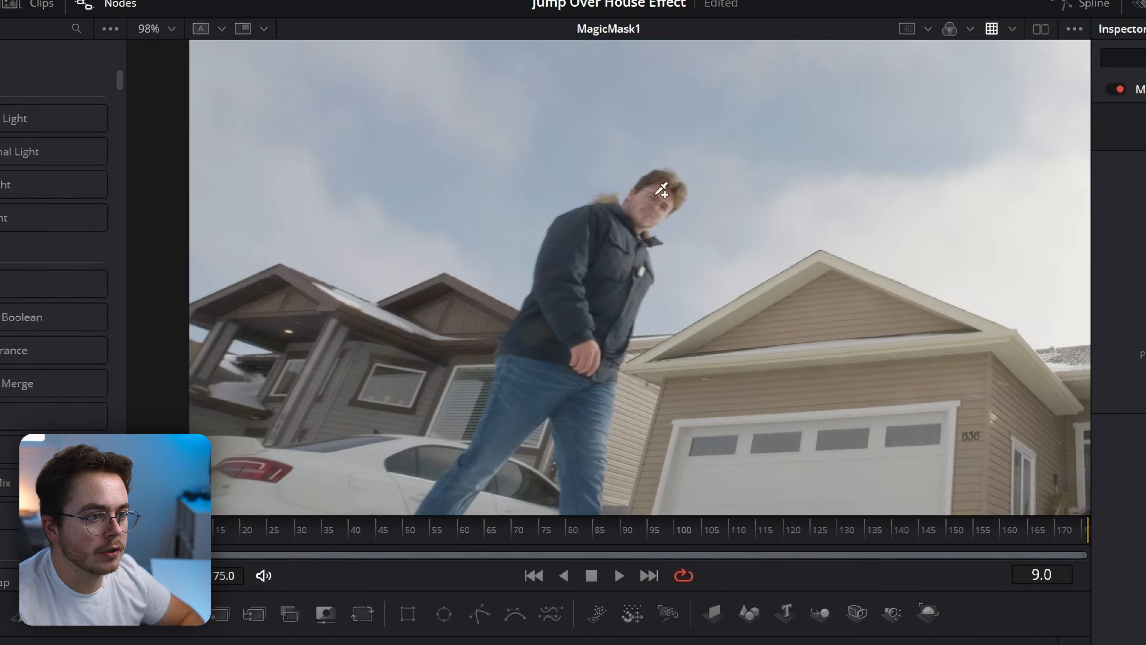
left_click_drag(620, 170, 551, 239)
left_click_drag(577, 424, 613, 263)
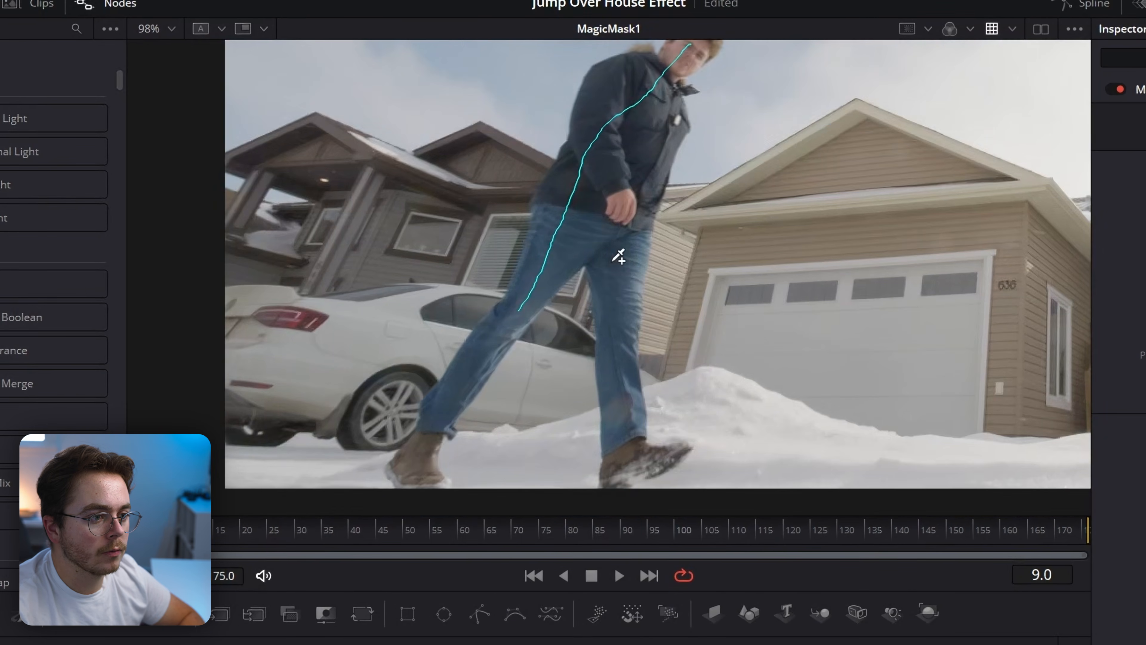
left_click_drag(623, 317, 631, 461)
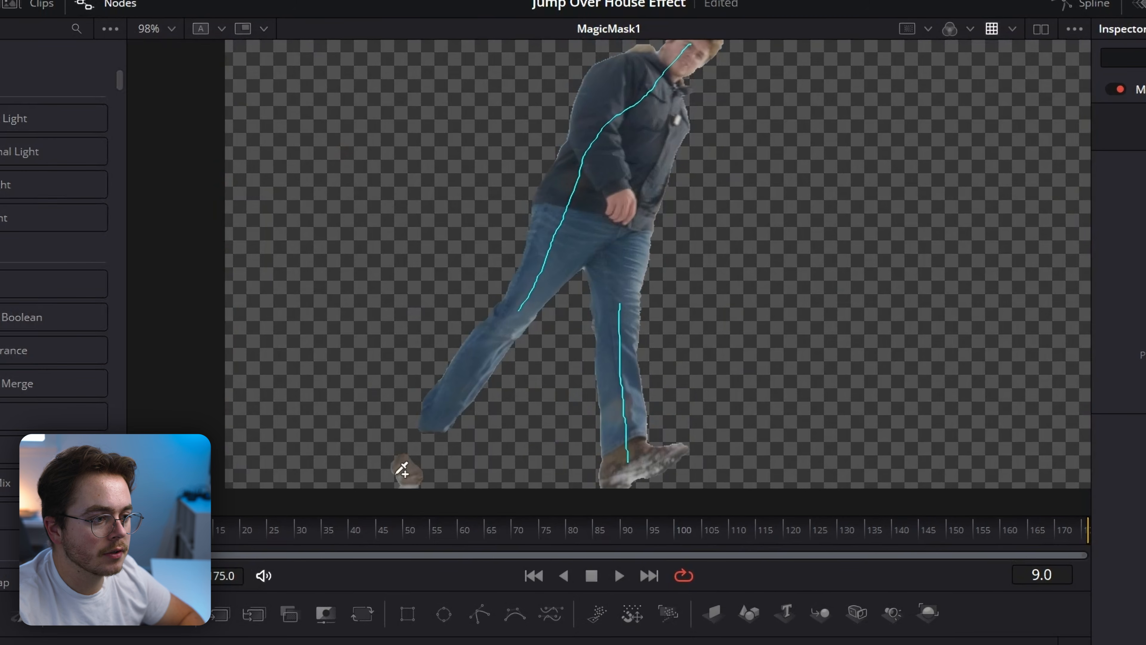
left_click_drag(426, 436, 432, 430)
left_click_drag(627, 382, 628, 280)
left_click_drag(684, 117, 568, 378)
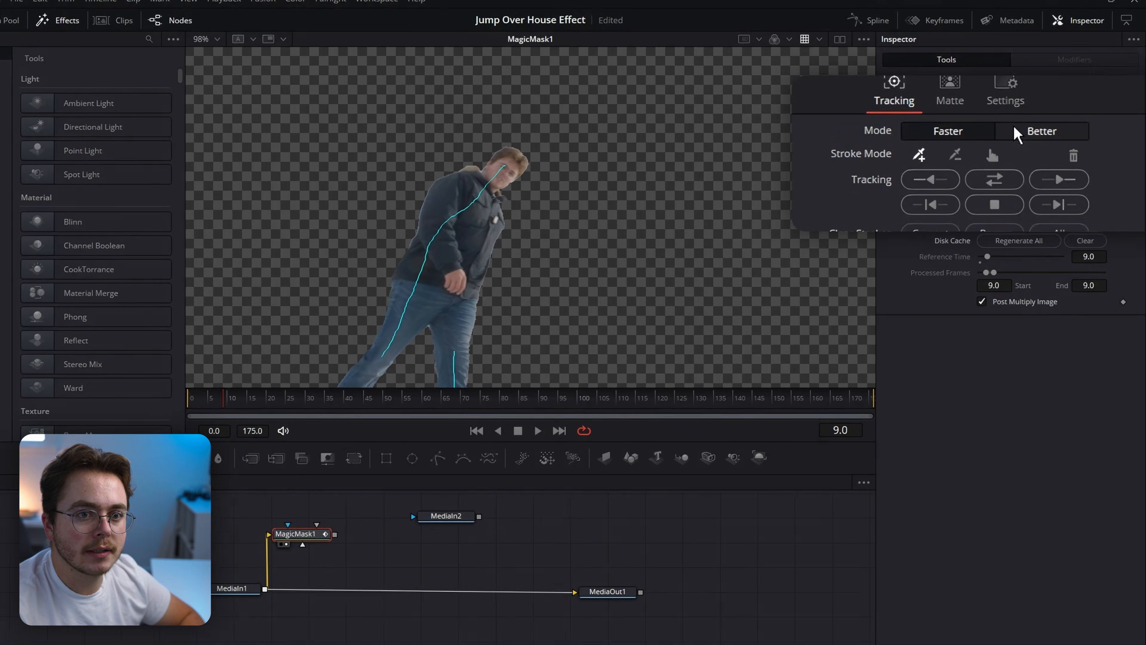
Step: Set the Magic Mask mode to Better and track the man in both directions through the whole clip
left_click(1069, 139)
scroll(468, 210, "down", 5)
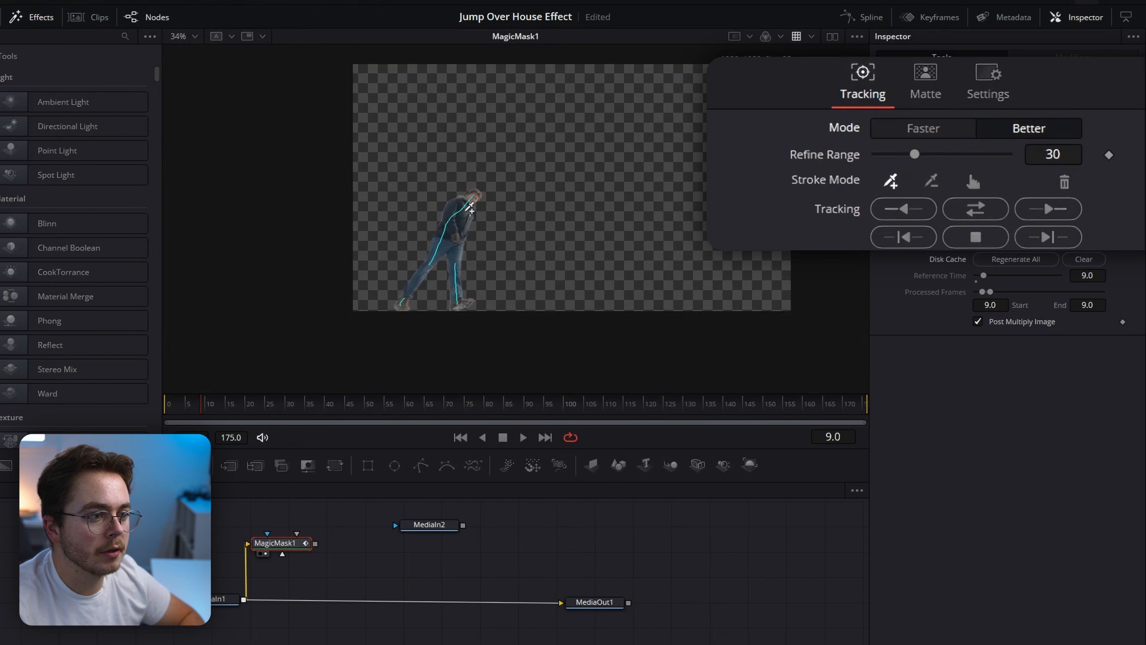
scroll(478, 224, "up", 5)
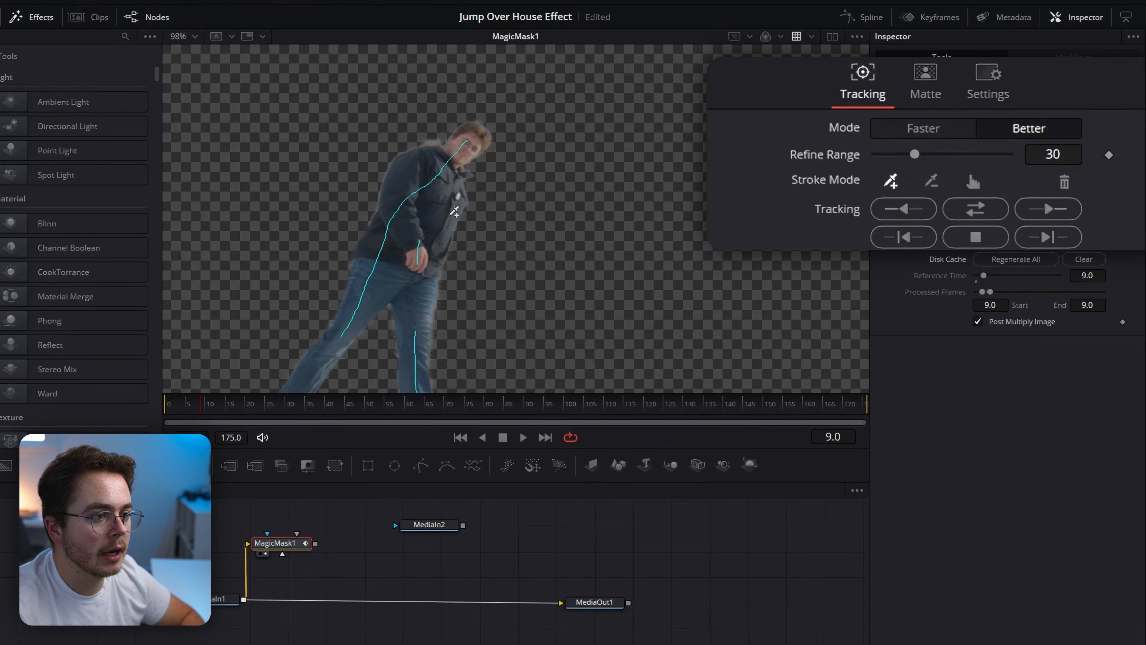
left_click_drag(447, 296, 481, 201)
scroll(483, 198, "down", 5)
left_click_drag(529, 145, 482, 235)
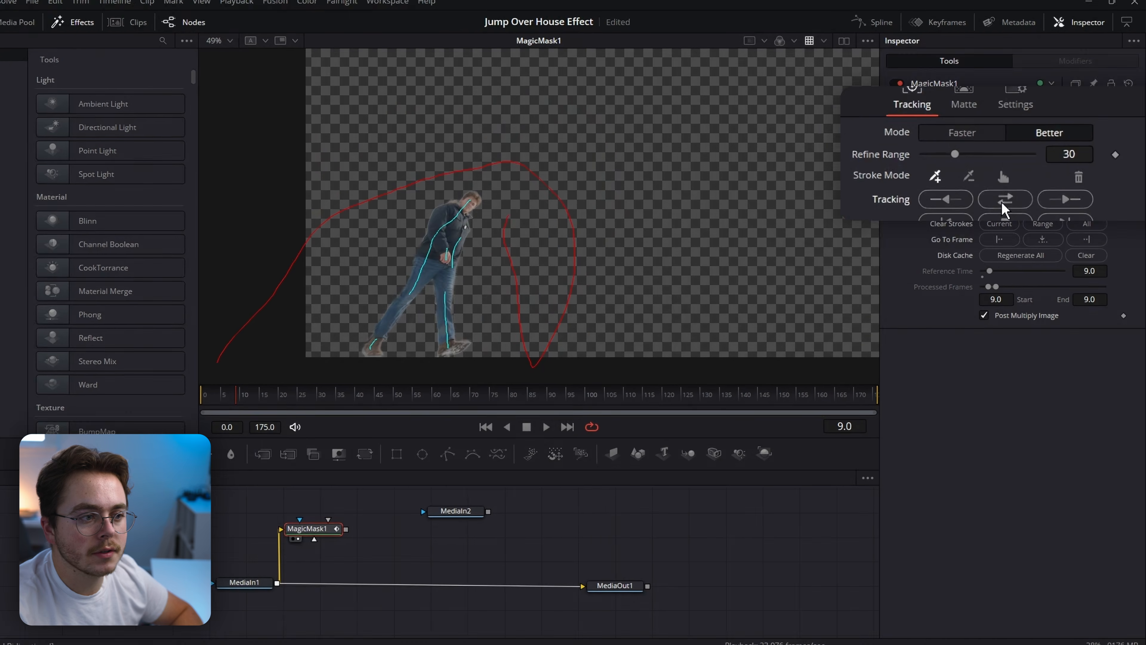
left_click(970, 212)
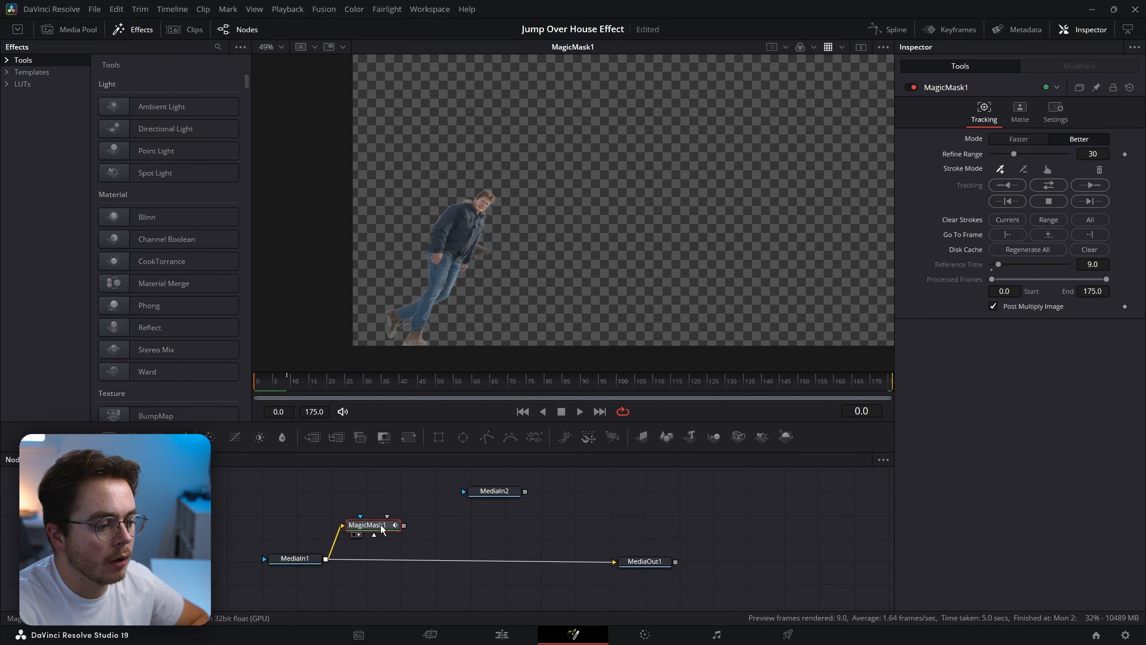
Step: Move MagicMask1 up out of the way, reposition MediaIn2 above the main connection and show MediaIn2 in the viewer
left_click_drag(369, 512, 373, 481)
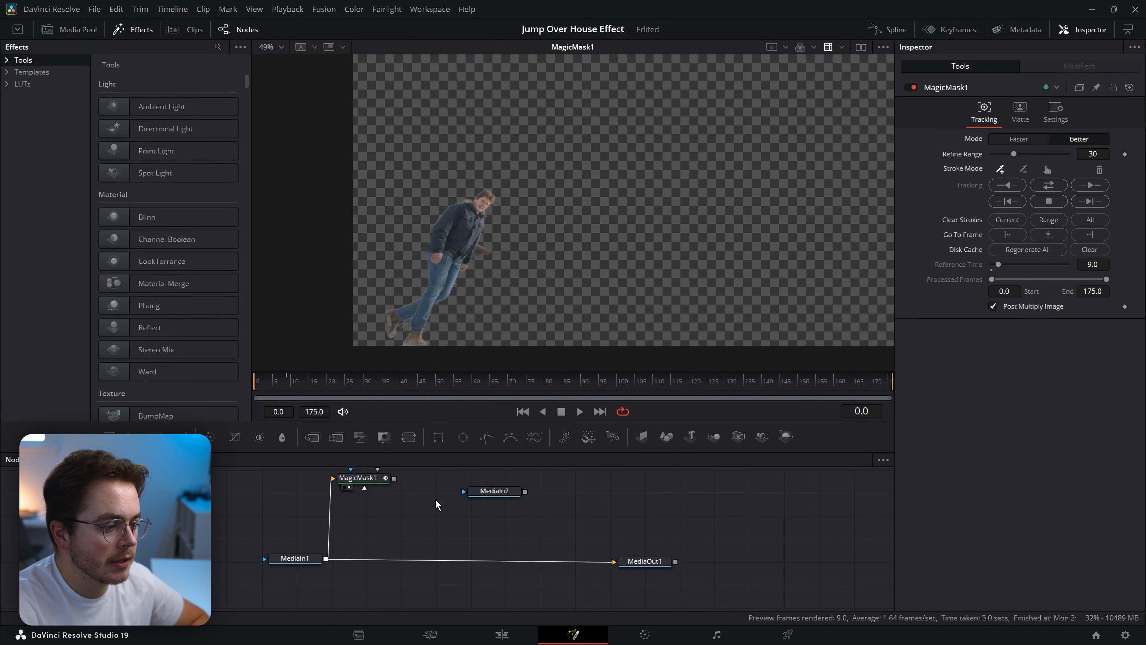
left_click_drag(487, 492, 472, 506)
key("1")
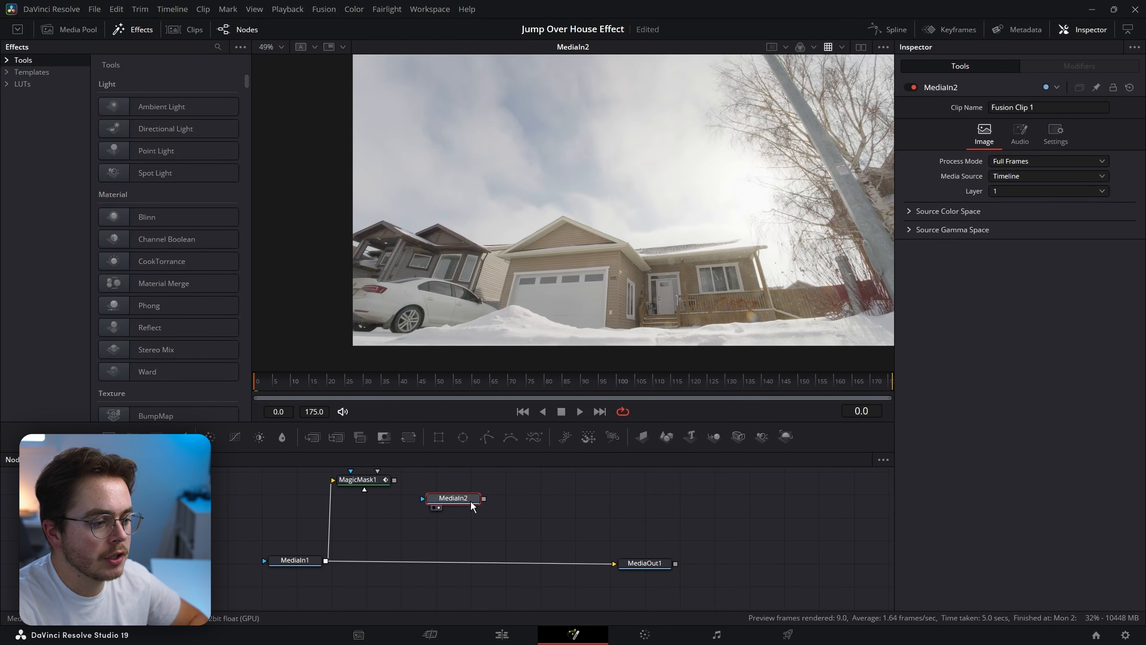
Step: Insert a Merge node between MediaIn1 and MediaOut1 and connect MediaIn2 as its foreground
left_click_drag(329, 561, 429, 552)
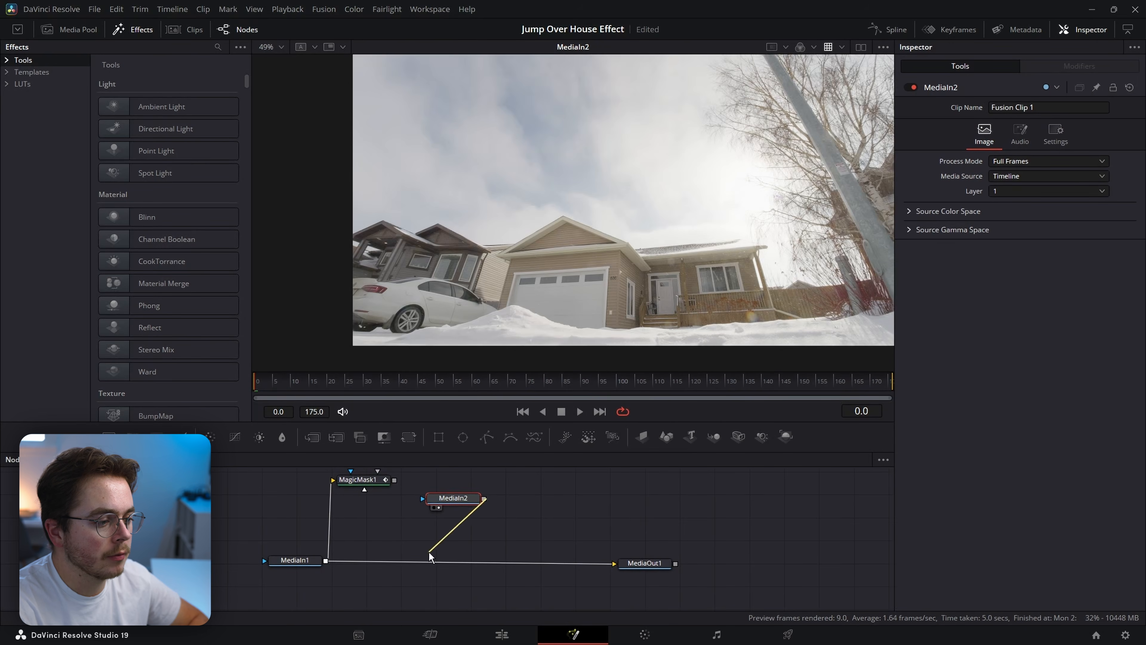
left_click(312, 437)
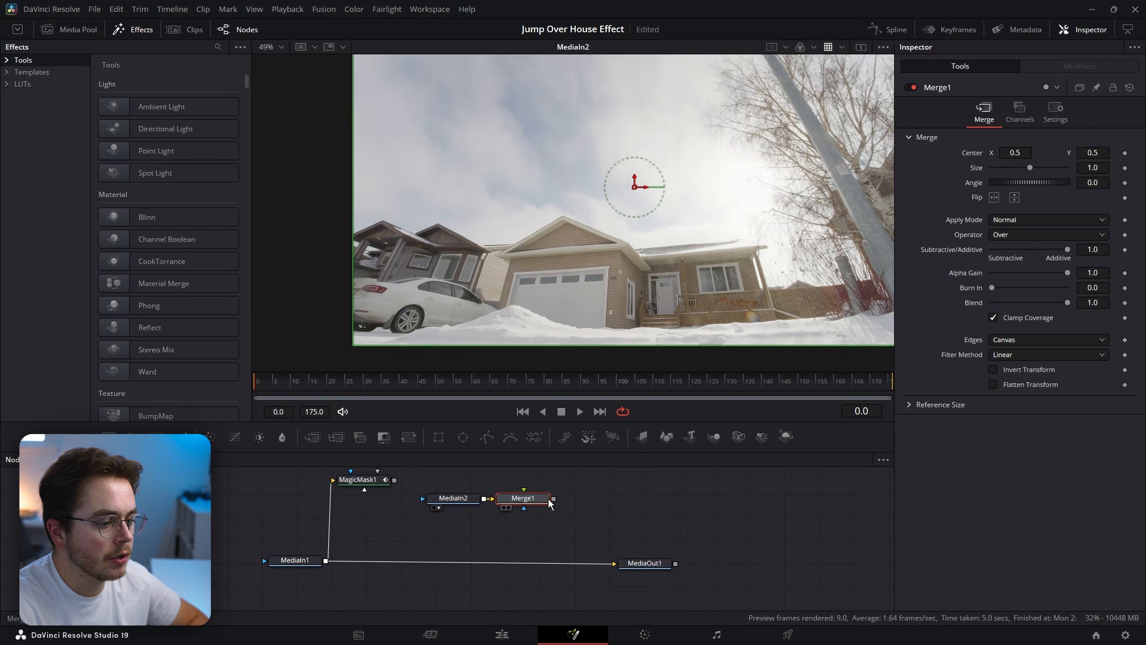
left_click_drag(521, 495, 459, 553)
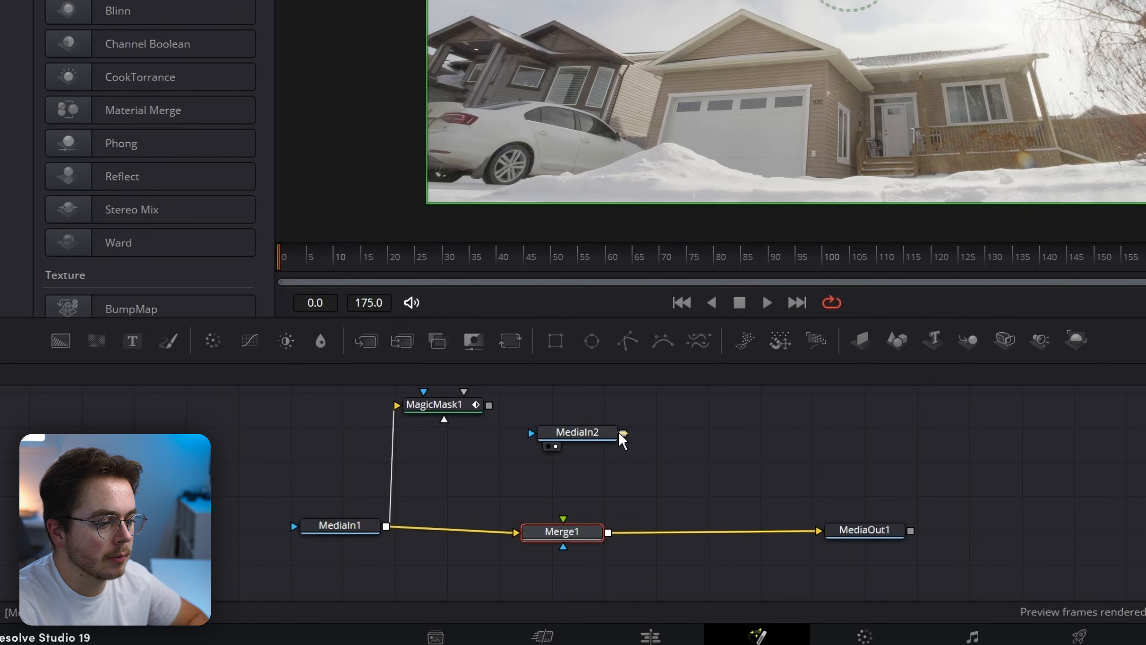
left_click_drag(573, 526, 564, 521)
left_click_drag(573, 433, 570, 440)
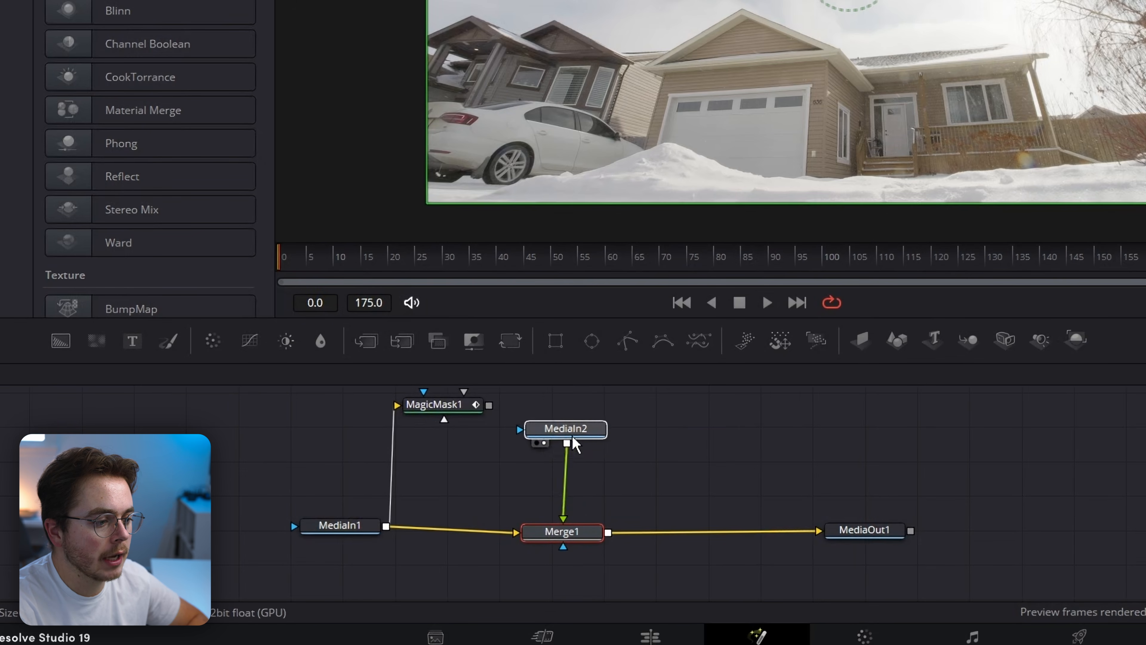
Step: Show MediaOut1 in the viewer at frame 121 and add an inverted Polygon mask to Merge1
left_click(871, 535)
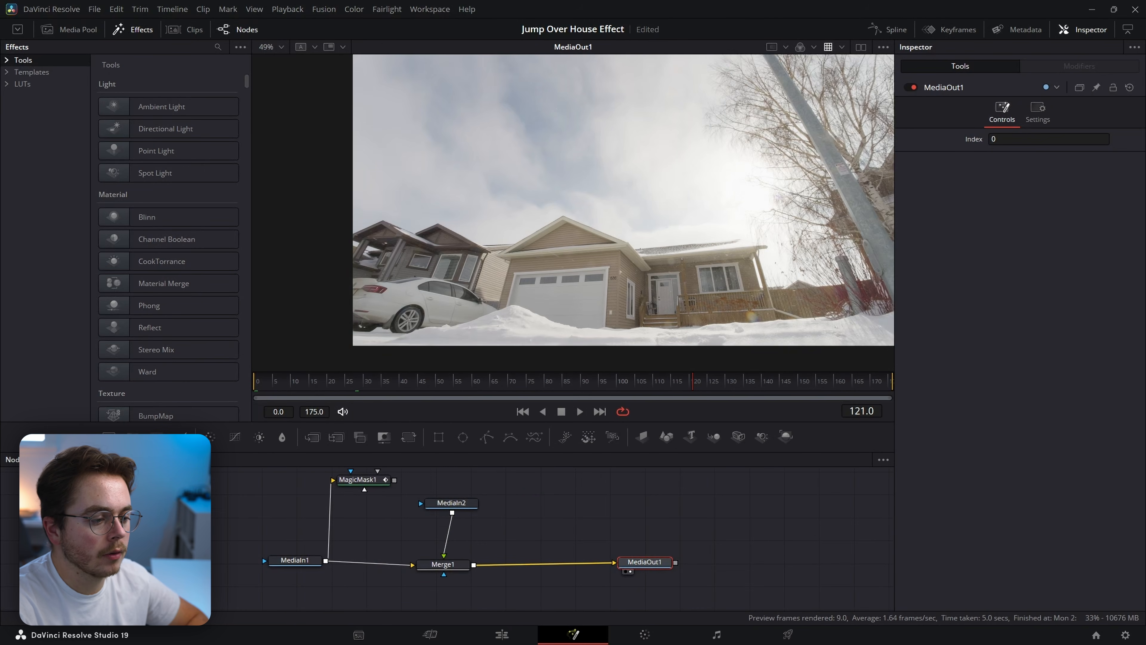
left_click(453, 567)
key("shift+space")
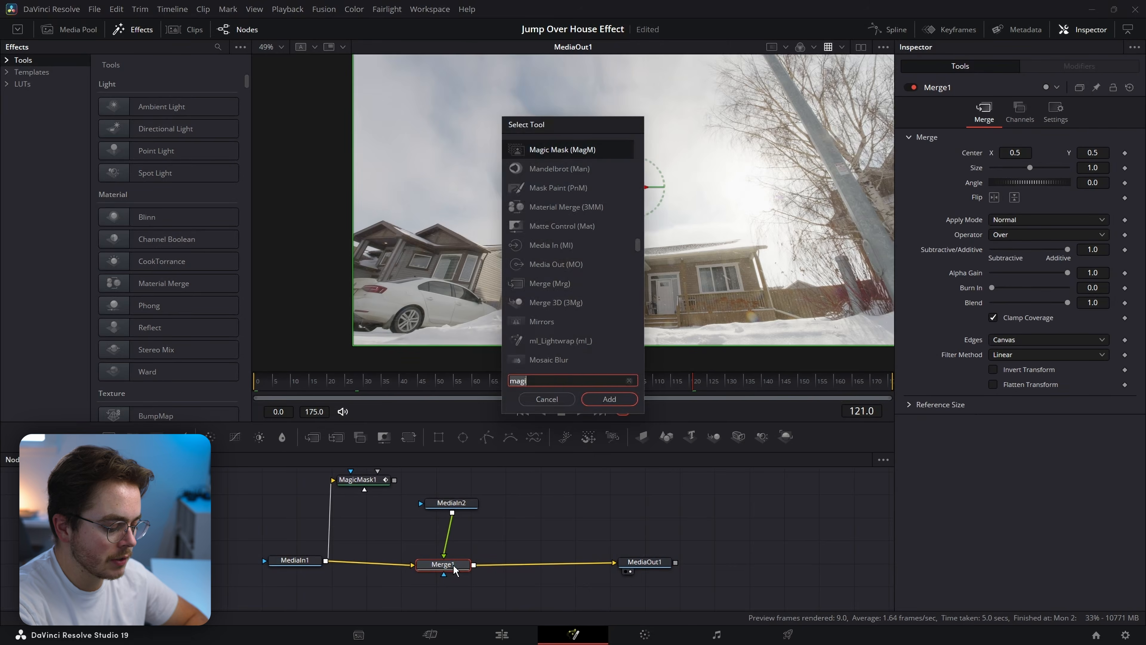
type("poly")
key("Return")
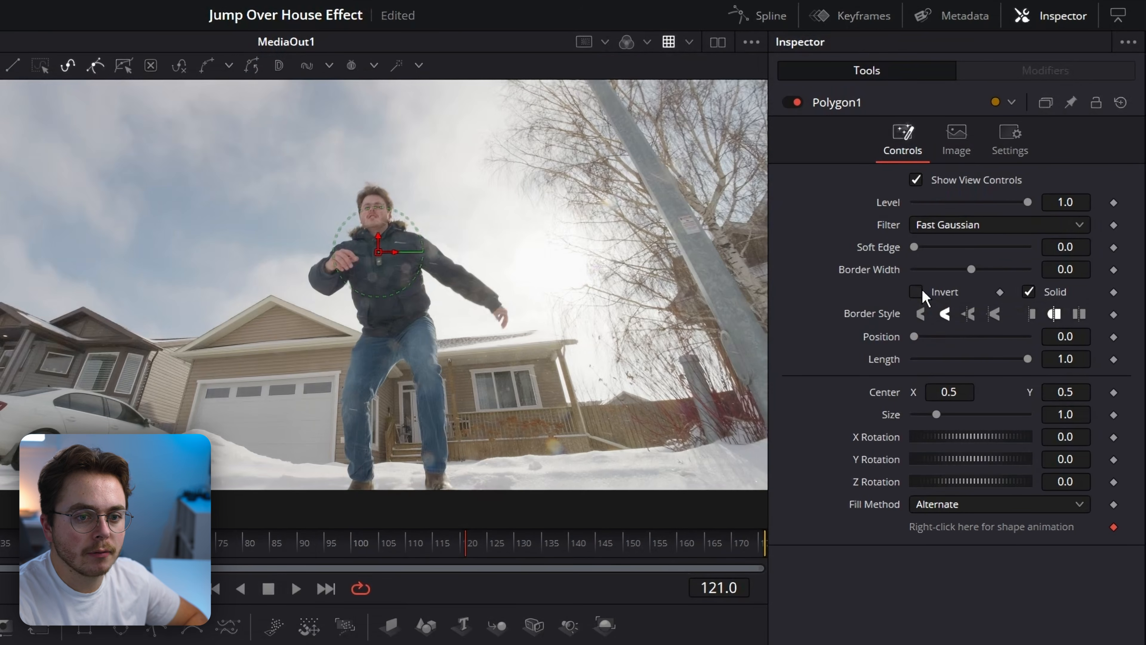
left_click(921, 294)
Step: Draw the polygon mask point by point along the houses' rooflines and close it around the houses
scroll(302, 353, "up", 6)
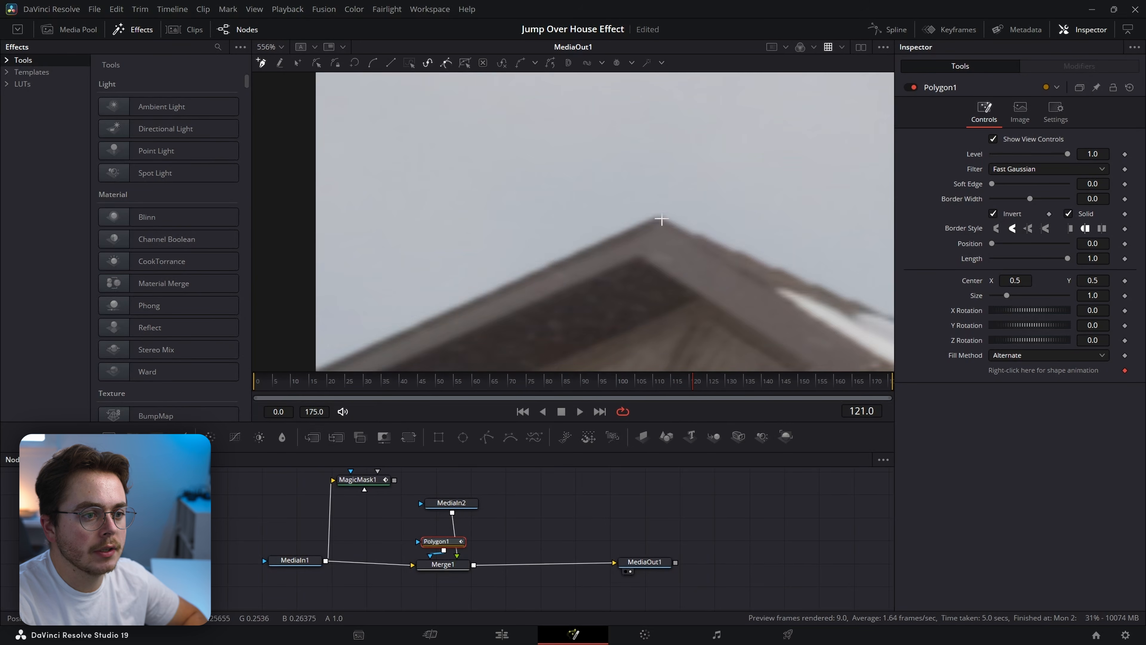
left_click(657, 219)
left_click_drag(719, 262, 299, 194)
left_click(597, 299)
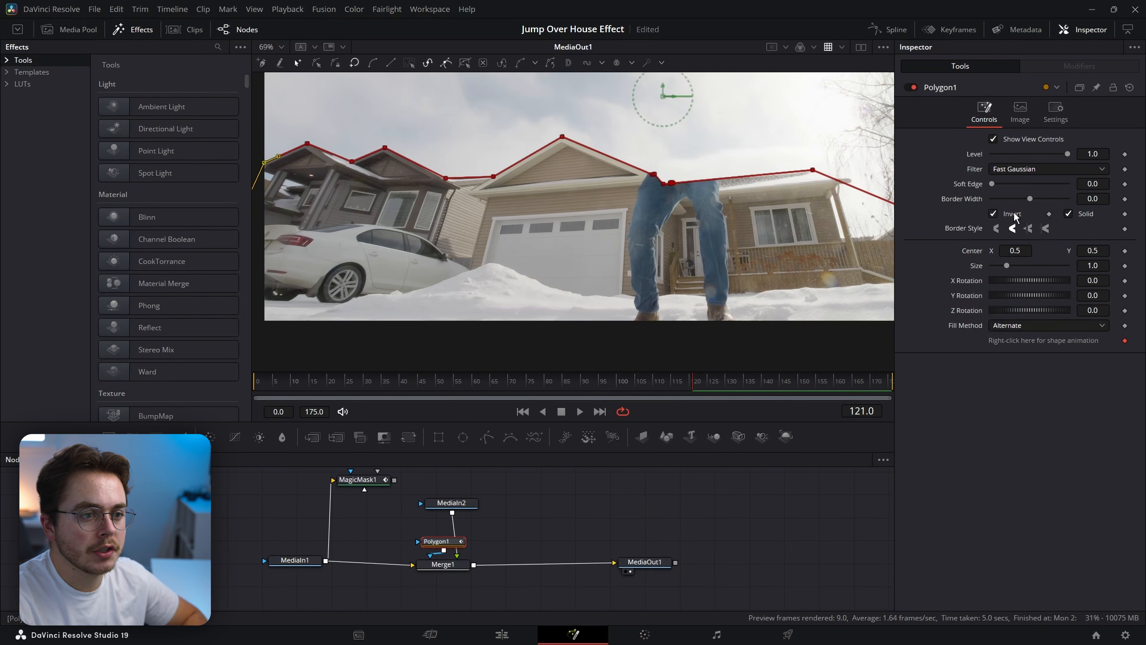
Step: Turn off Invert for Polygon1, place its node below Merge1 and select MediaOut1 to hide the mask outline
left_click(993, 213)
left_click_drag(453, 547, 450, 588)
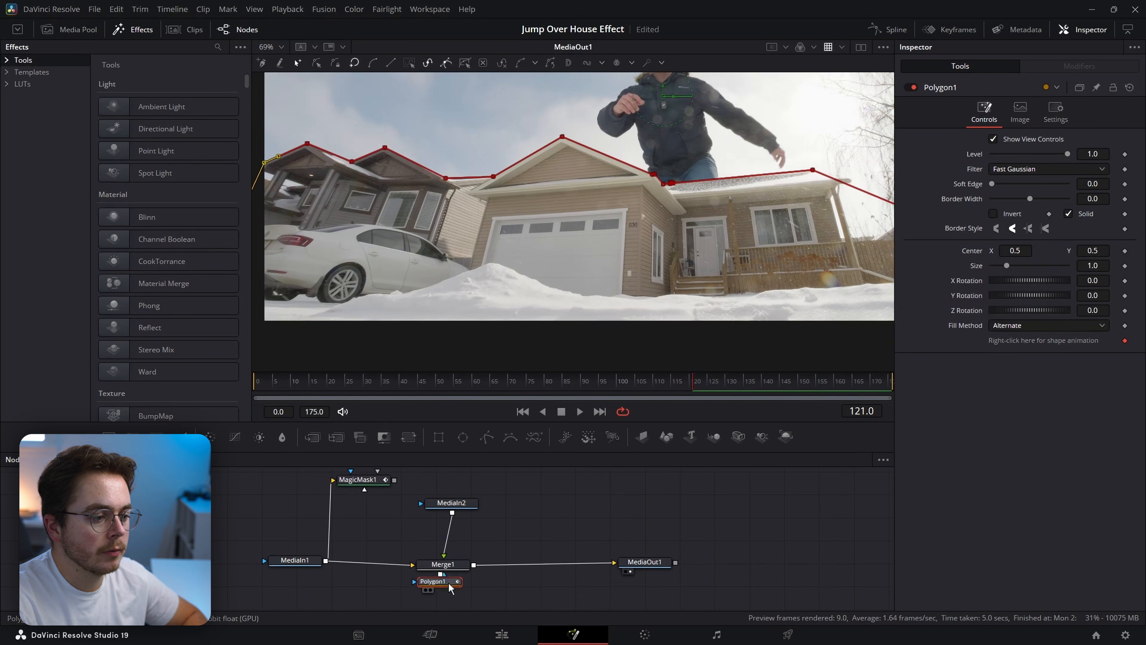
left_click(644, 562)
Step: Soften the polygon mask's edge along the roofline by setting Soft Edge to 0.0009
scroll(630, 207, "up", 10)
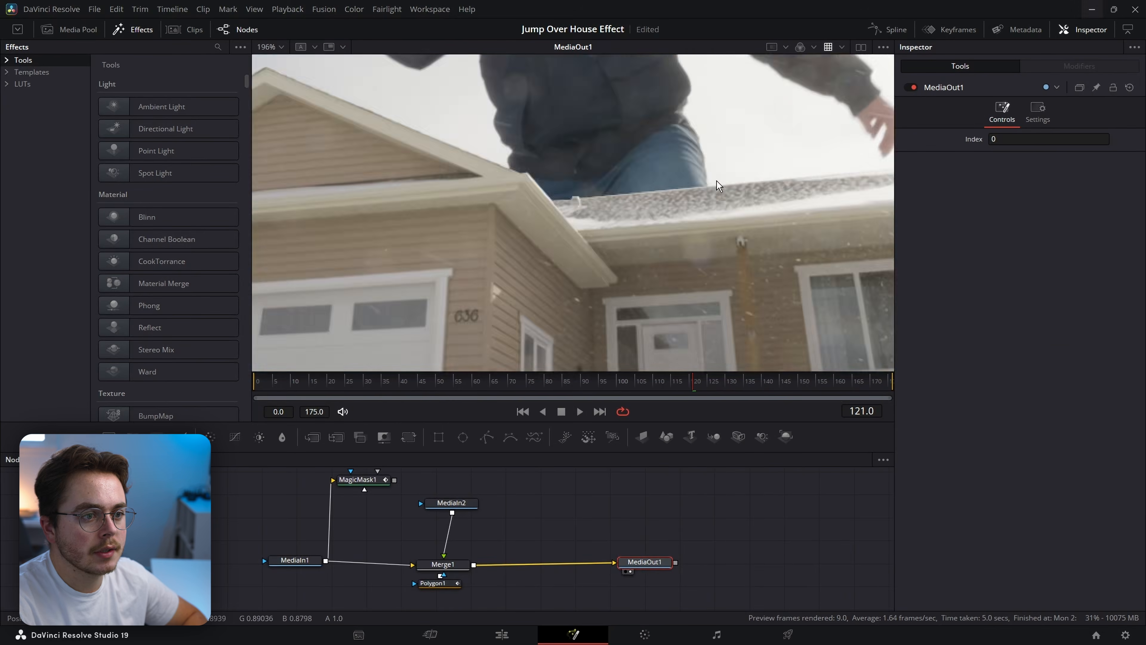
left_click(447, 587)
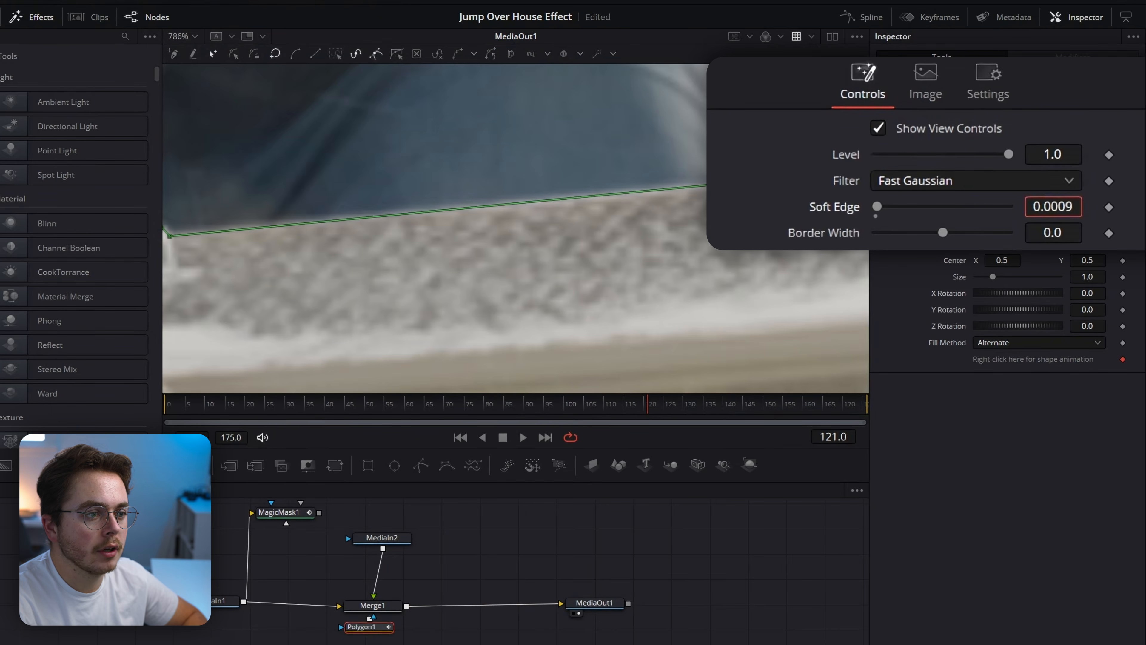
left_click_drag(1053, 206, 1056, 206)
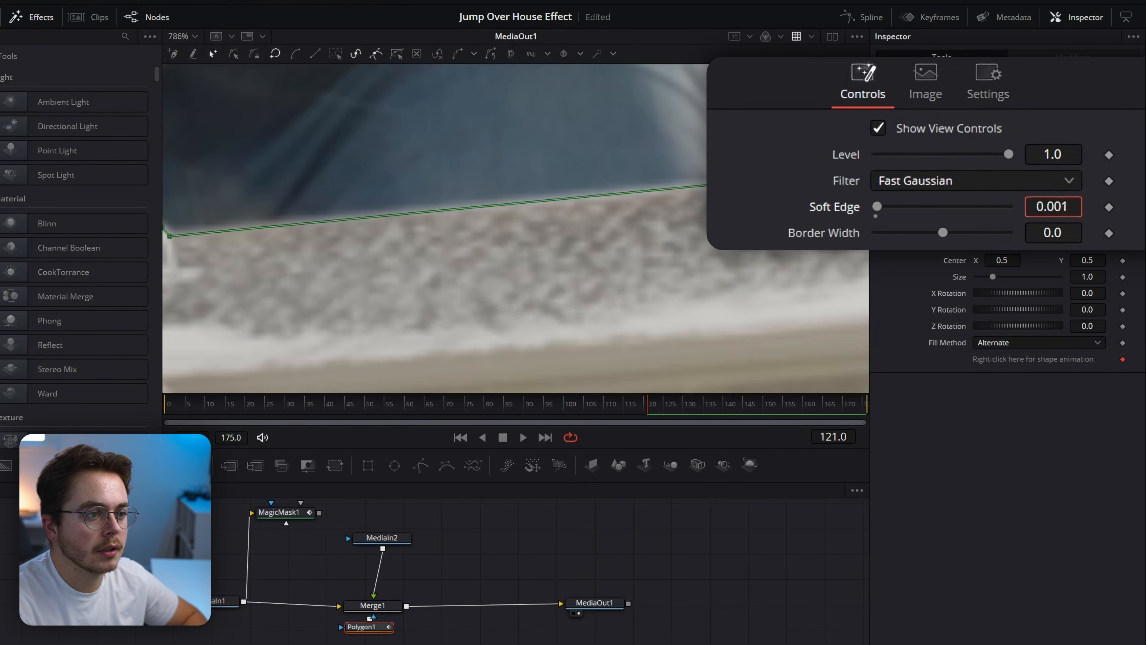
left_click(538, 553)
Step: Play back the composite to check how the man passes behind the roofline
scroll(399, 221, "down", 11)
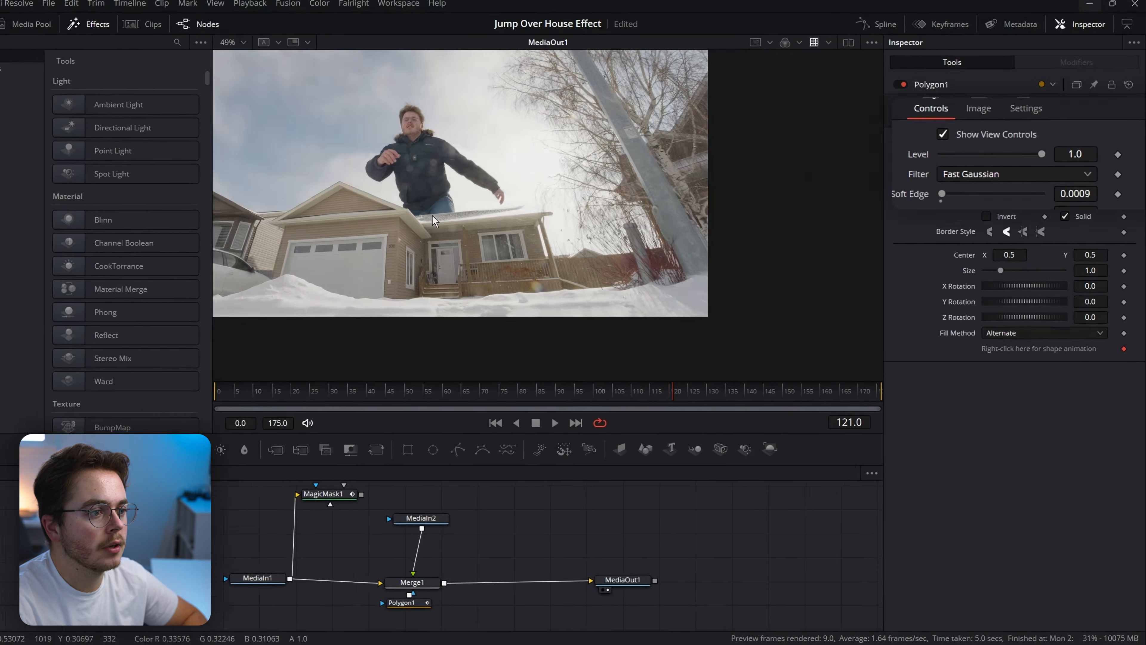
left_click_drag(389, 212, 484, 221)
key("space")
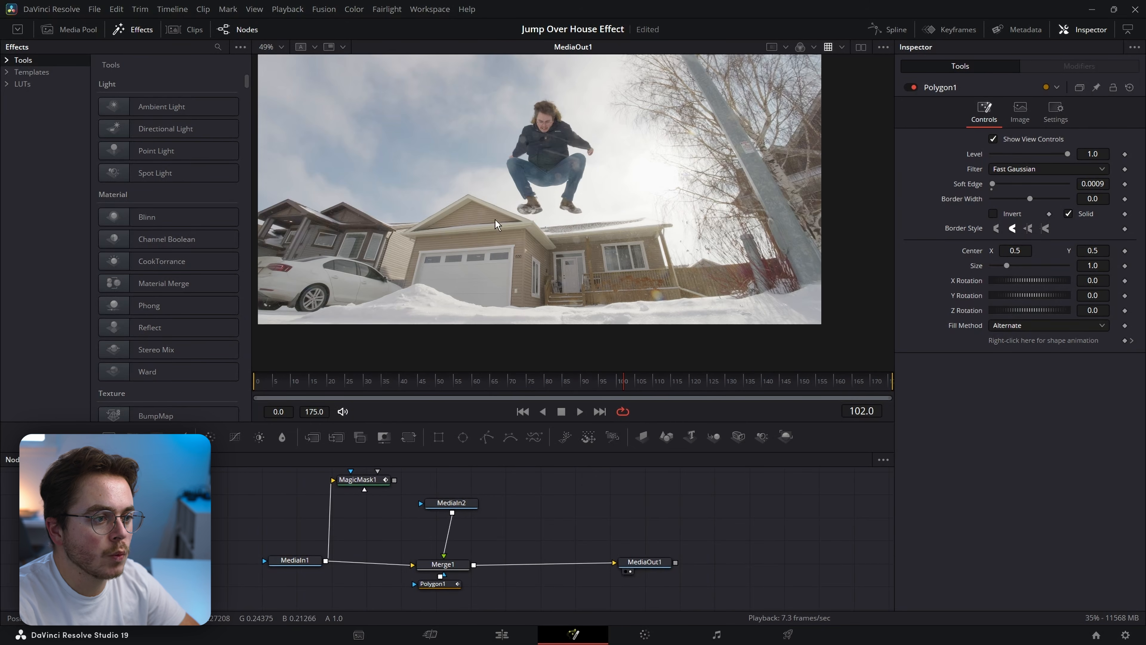
Step: Keyframe Merge1's Blend at 1.0 on frame 102 and at 0.0 on frame 107
left_click(442, 564)
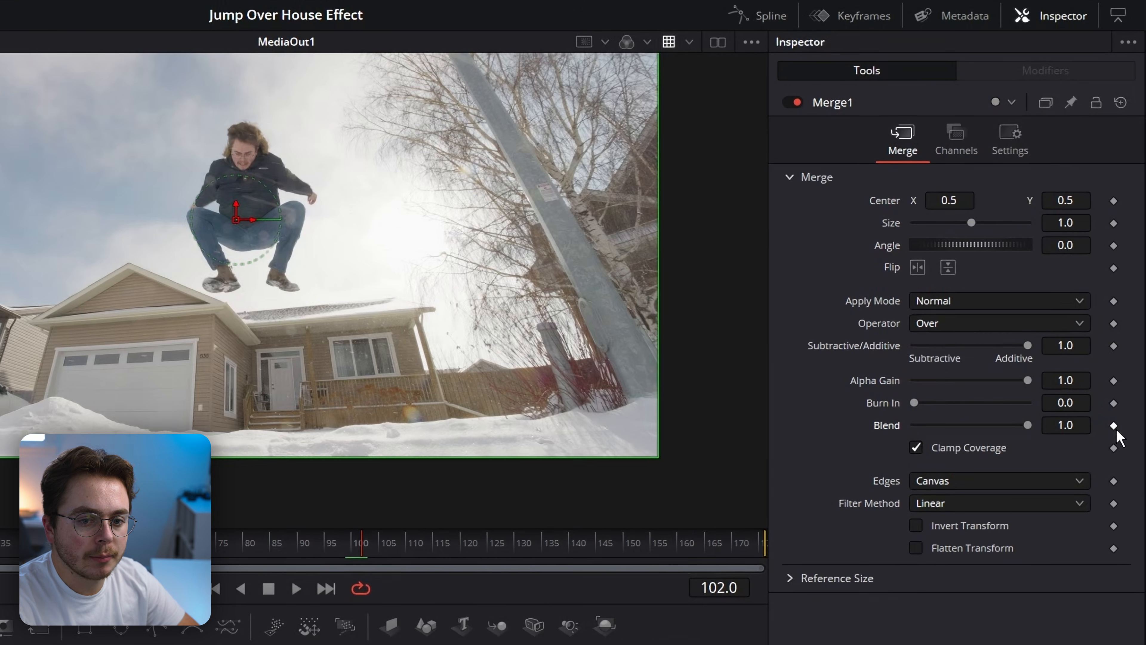
left_click(1123, 303)
key("Right")
key("Right")
key("Right")
key("Right")
key("Right")
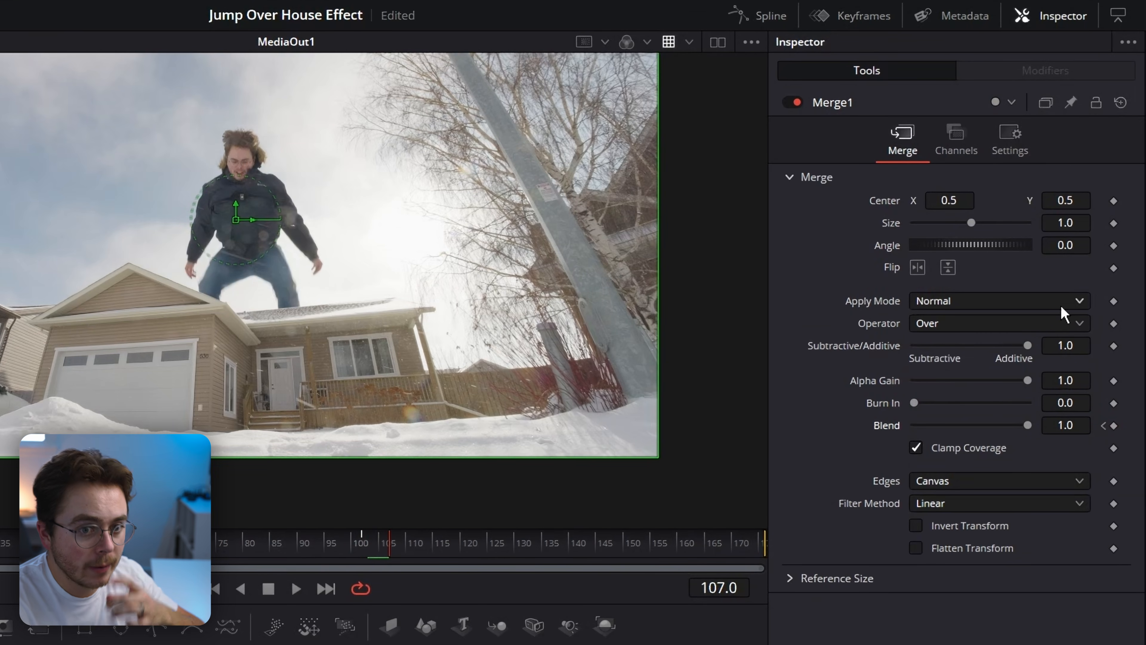
left_click_drag(1031, 418, 840, 426)
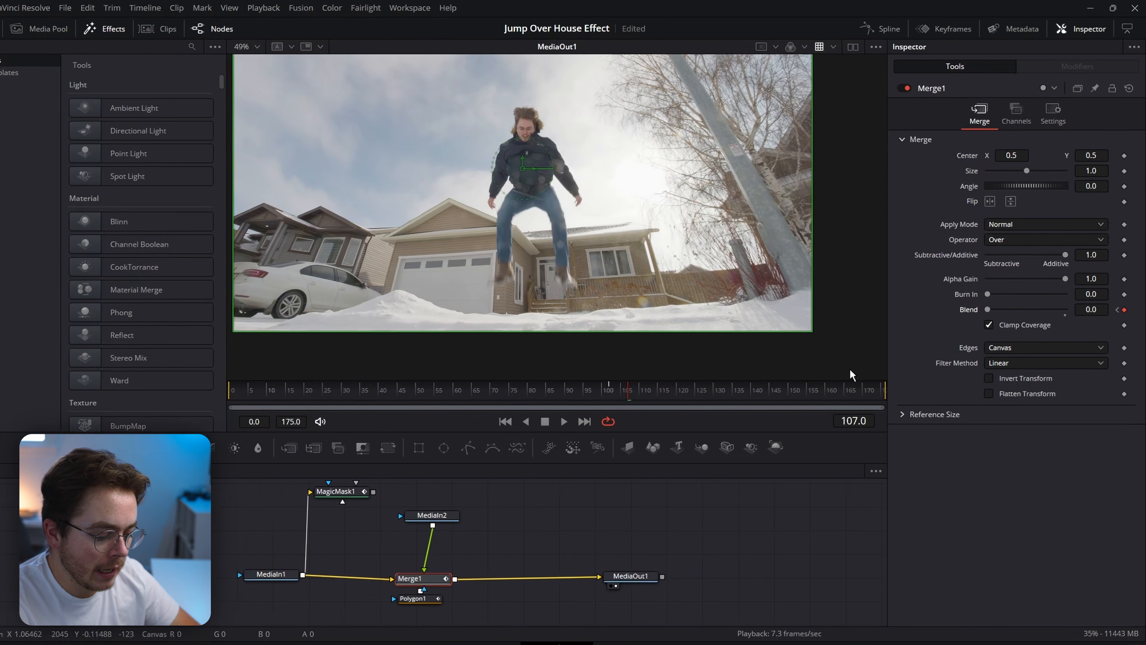
Step: Step through frames 101 to 107 and examine up close how the man's shoes cross the roofline during the blend
key("Left")
key("Left")
key("Left")
key("Left")
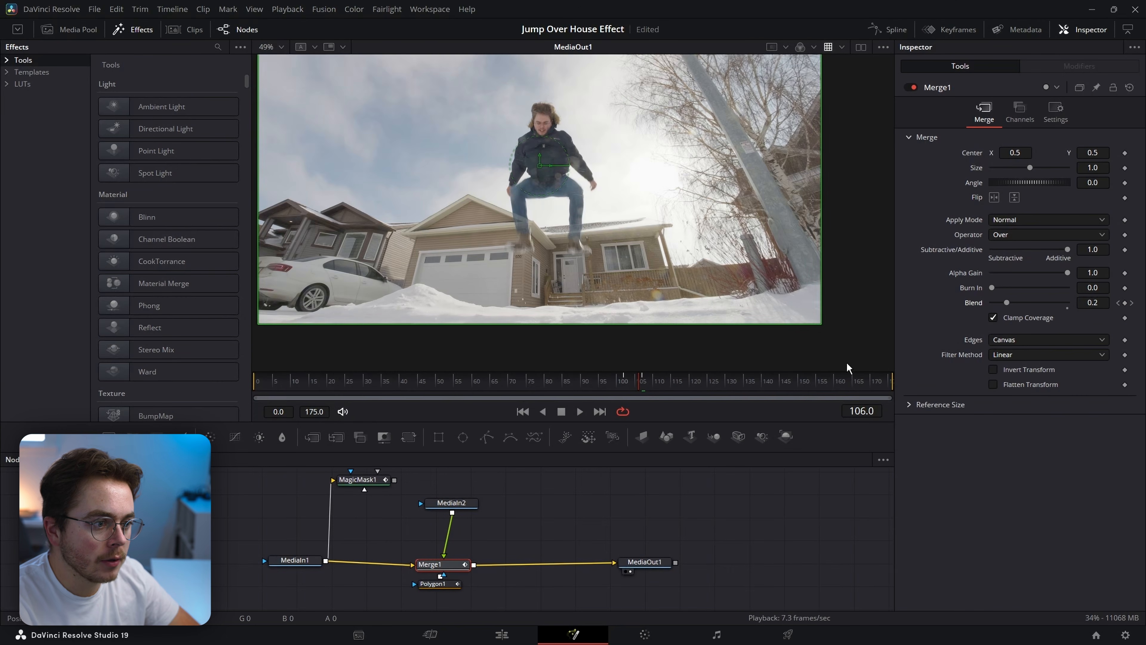
key("Left")
key("Left")
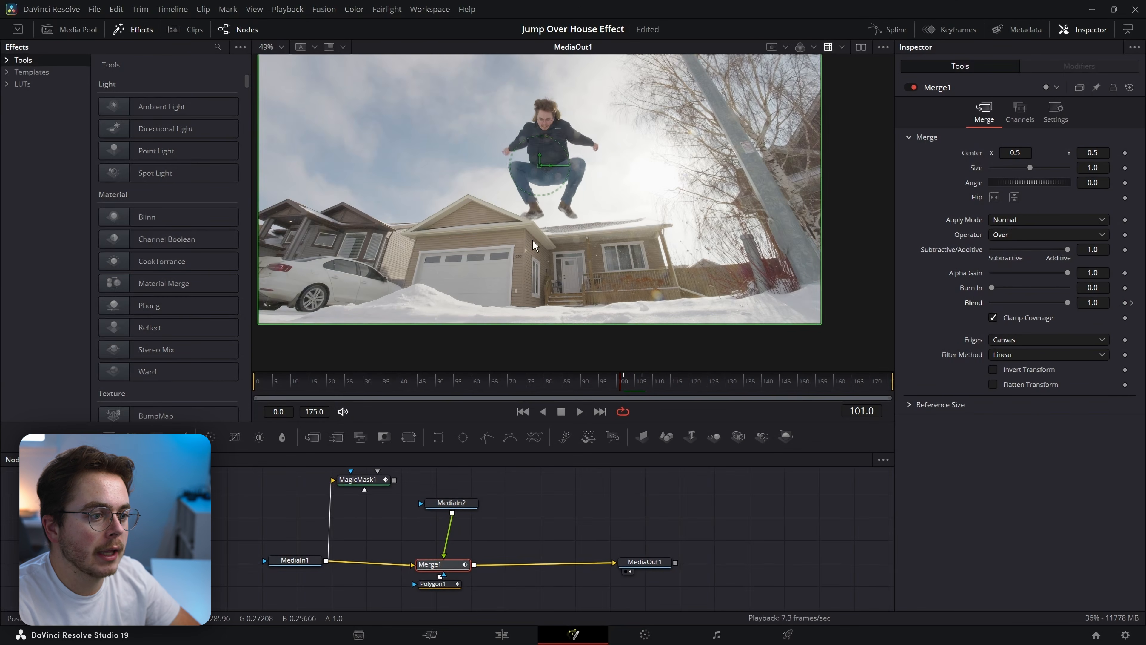
key("Right")
key("Right")
key("Right")
key("Right")
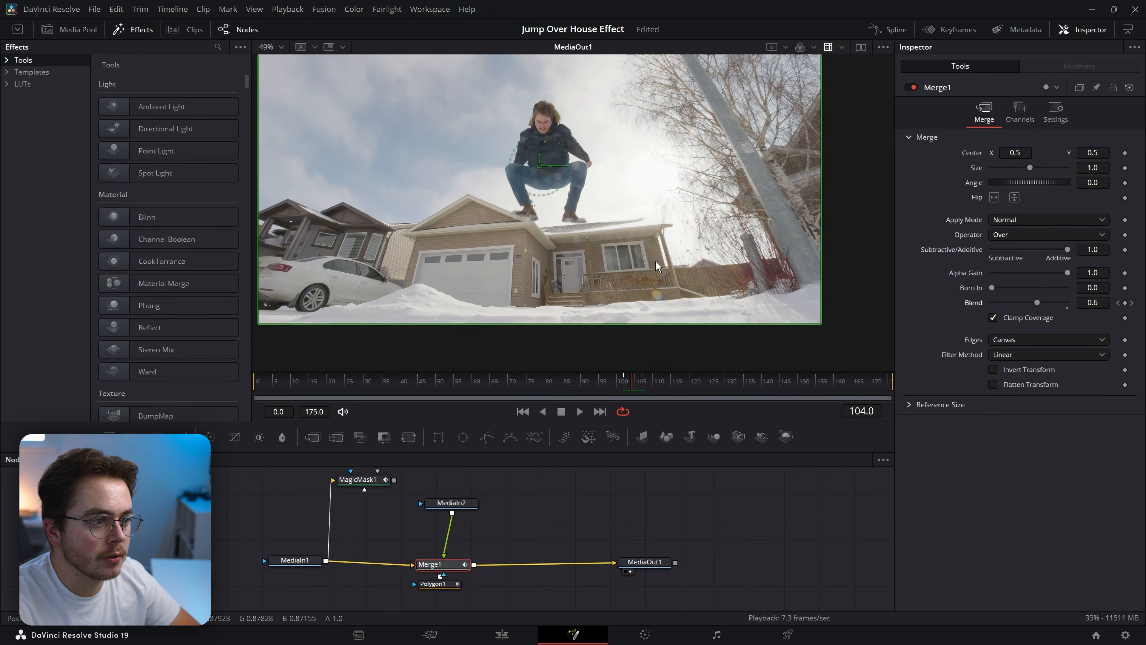
scroll(519, 248, "up", 5)
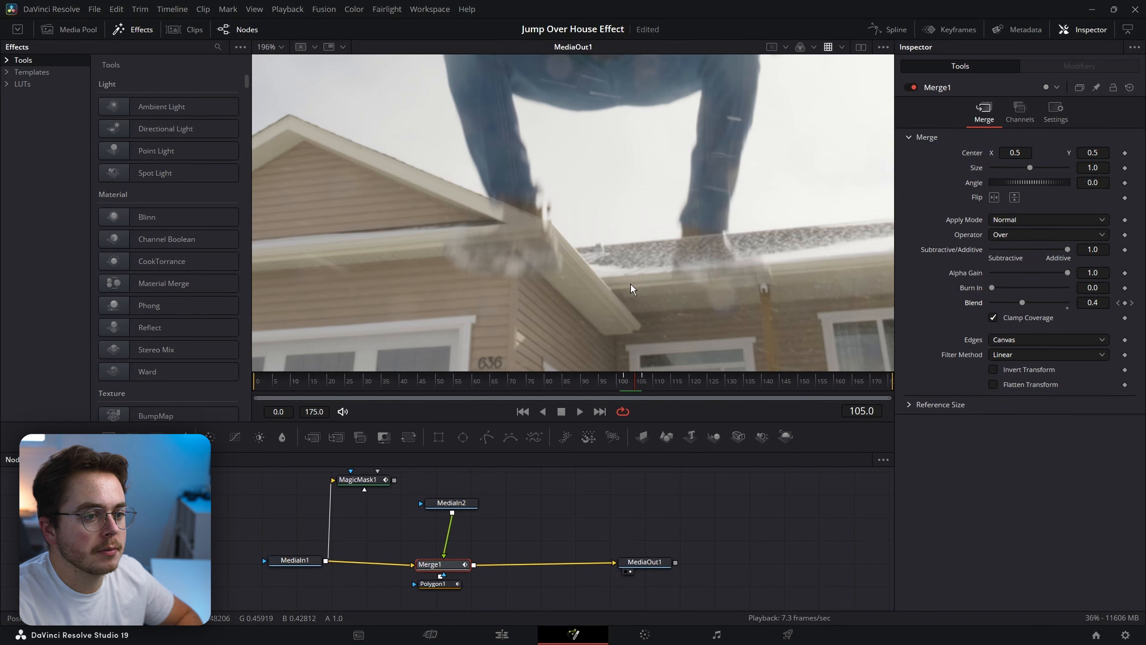
Step: Place MagicMask1 above MediaIn2 and merge its output over Merge1's output
scroll(543, 277, "down", 1)
left_click_drag(368, 482, 446, 522)
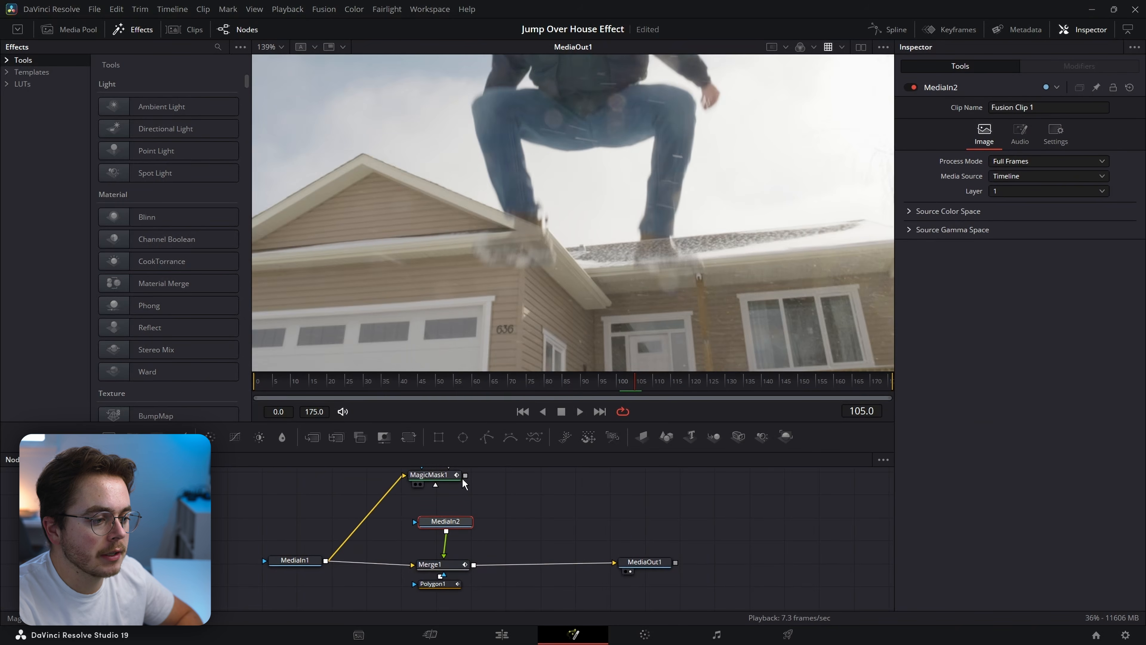
left_click_drag(466, 475, 477, 570)
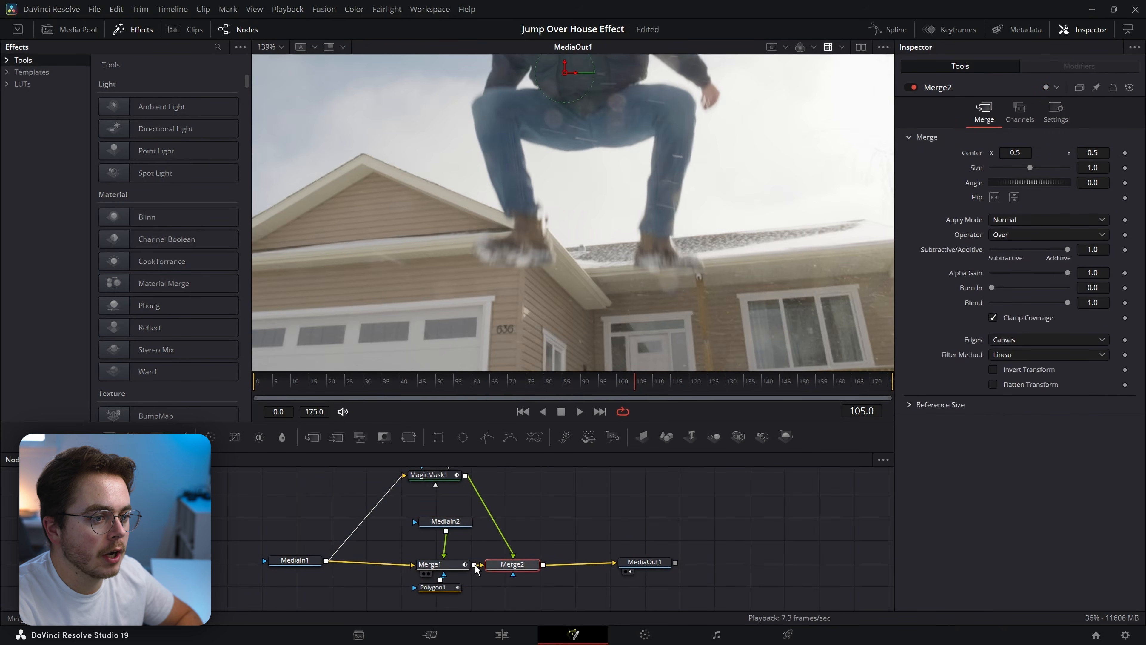
Step: Keyframe Merge2's Blend at 1.0 on frame 102 and at 0.0 on frame 101
scroll(532, 283, "down", 3)
mouse_move(631, 383)
left_mouse_down()
mouse_move(588, 386)
mouse_move(636, 385)
left_mouse_up()
key("Left")
key("Left")
key("Left")
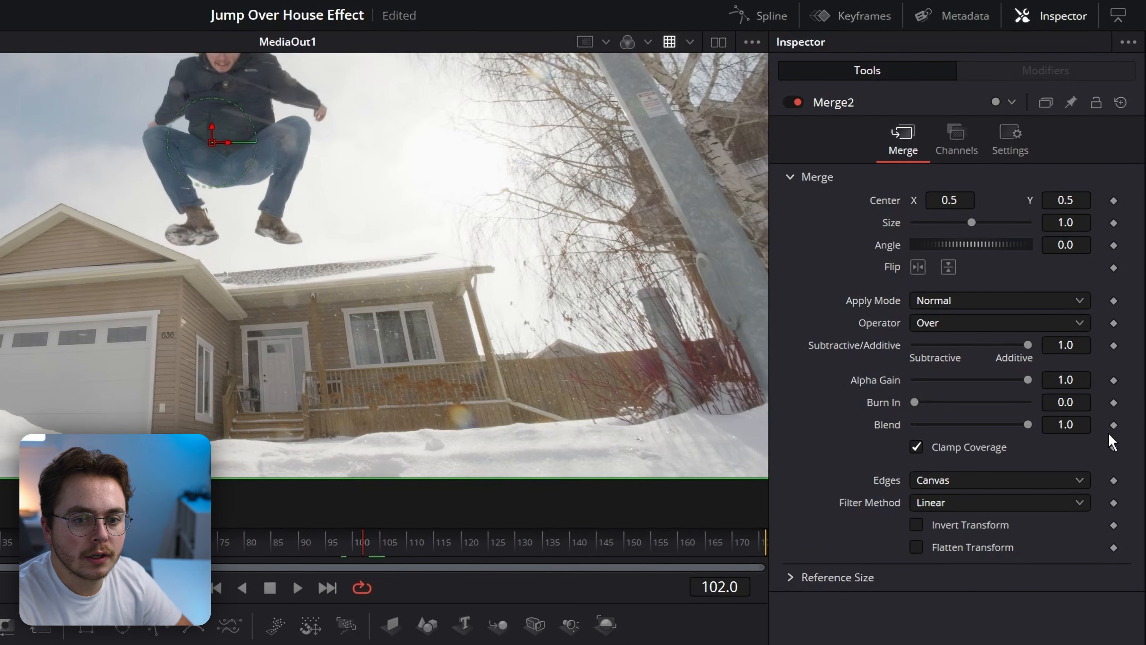
left_click(1114, 424)
key("Left")
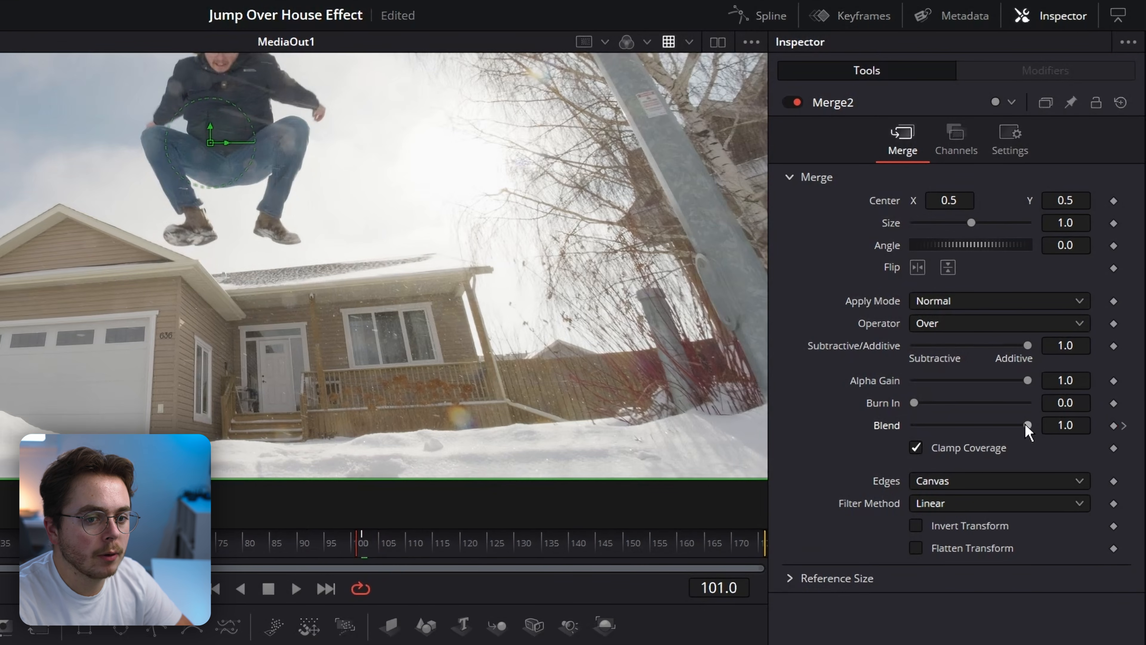
left_click_drag(1027, 425, 907, 420)
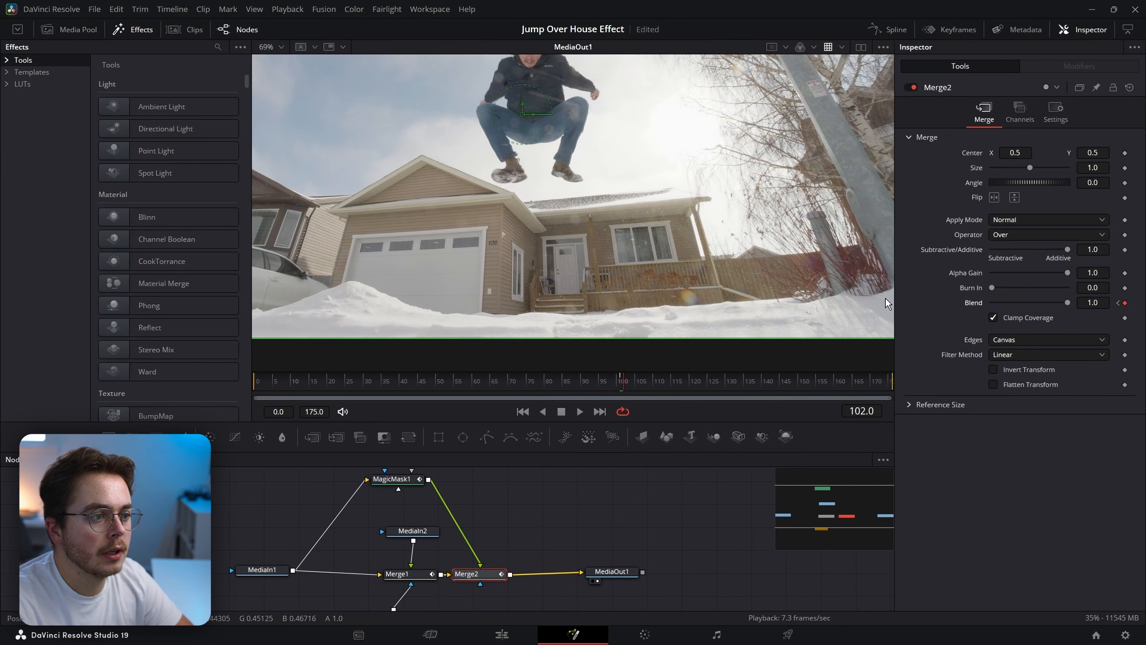
Step: Step through frames 98 to 109 to check how the masked man switches from behind the house to in front of it
key("Left")
key("Left")
key("Right")
key("Right")
key("Right")
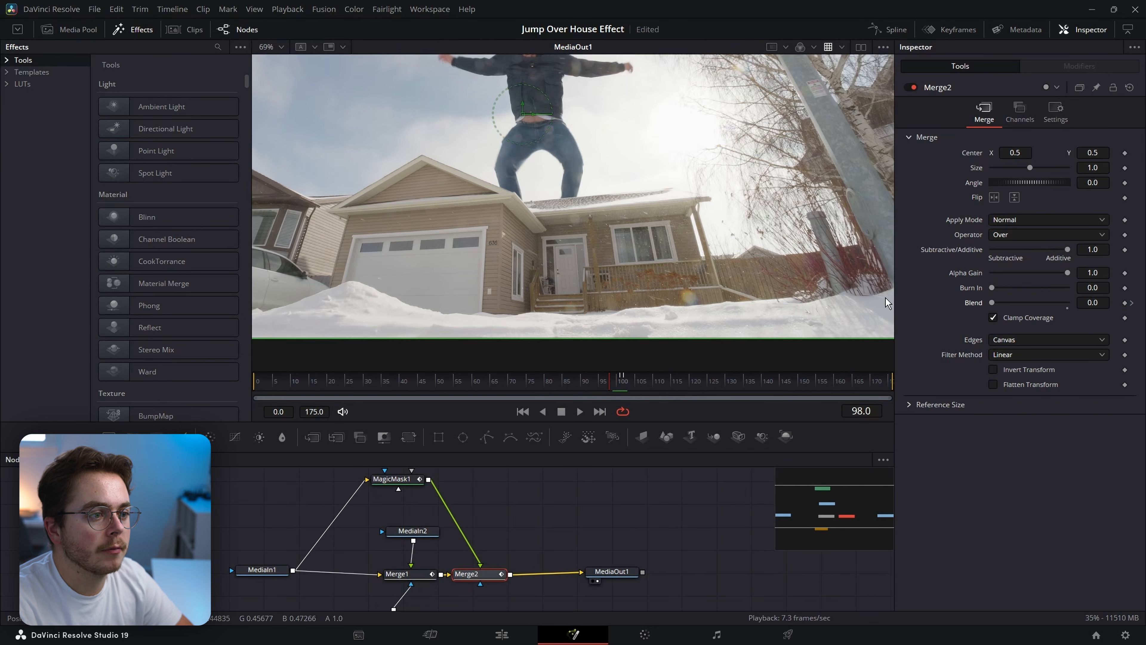
key("Right")
key("Right")
key("Right")
key("Right")
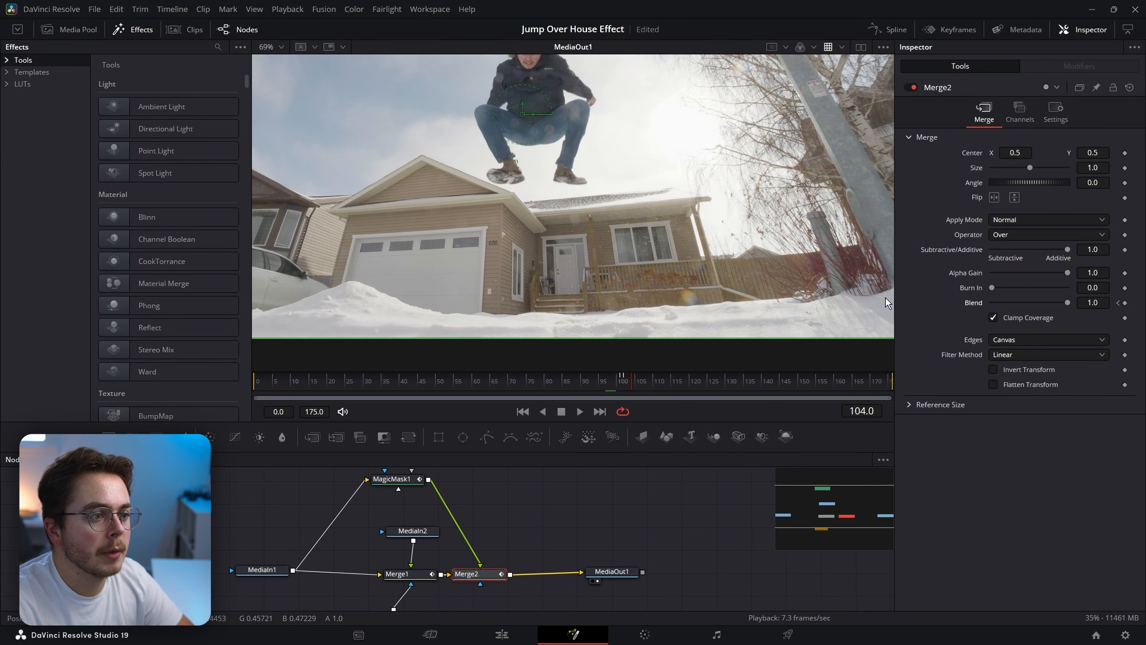
key("Right")
key("Right")
key("Right")
key("Right")
key("Right")
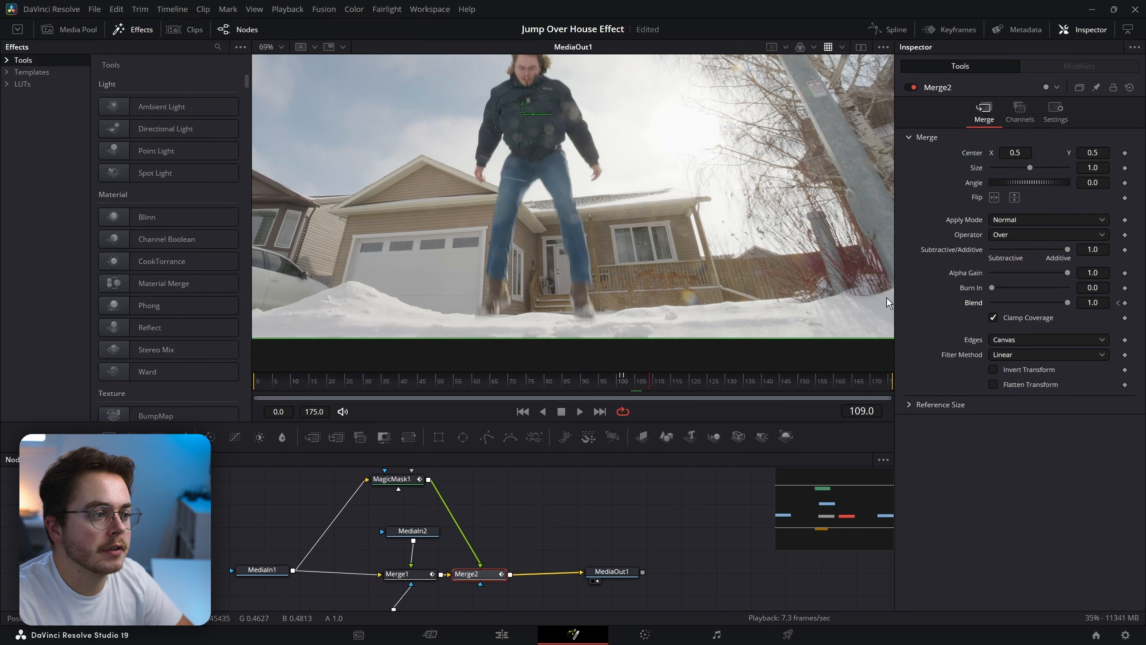
key("Left")
key("Left")
key("Left")
key("Left")
key("Left")
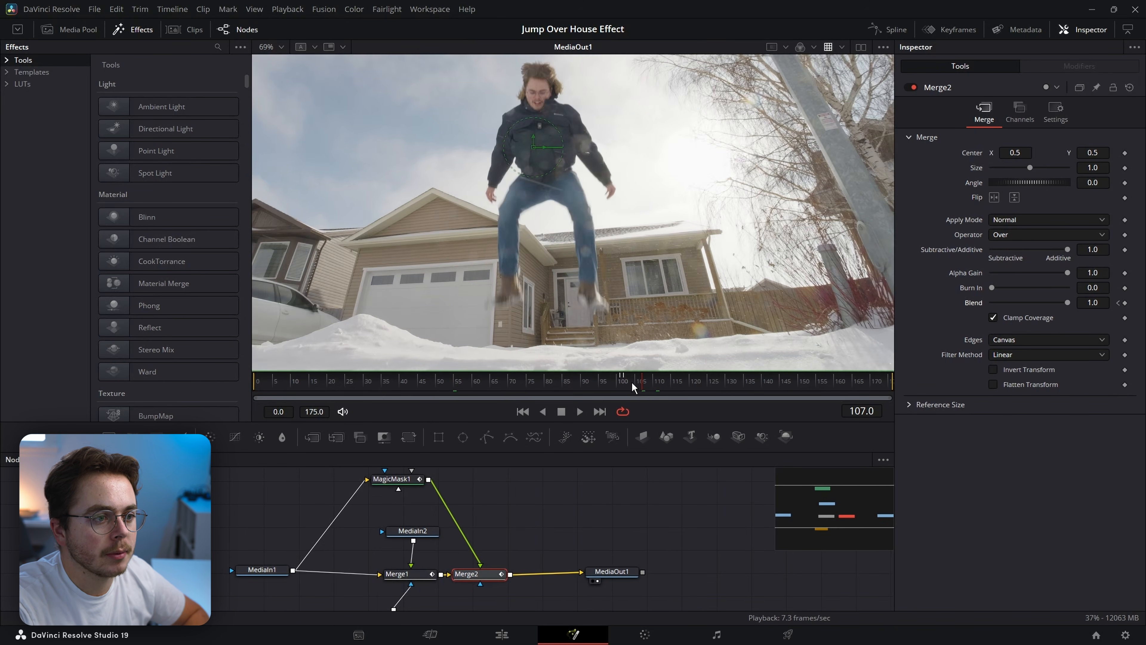
Step: Examine the man's jacket, arm and mask edges up close at frame 107
scroll(605, 187, "up", 6)
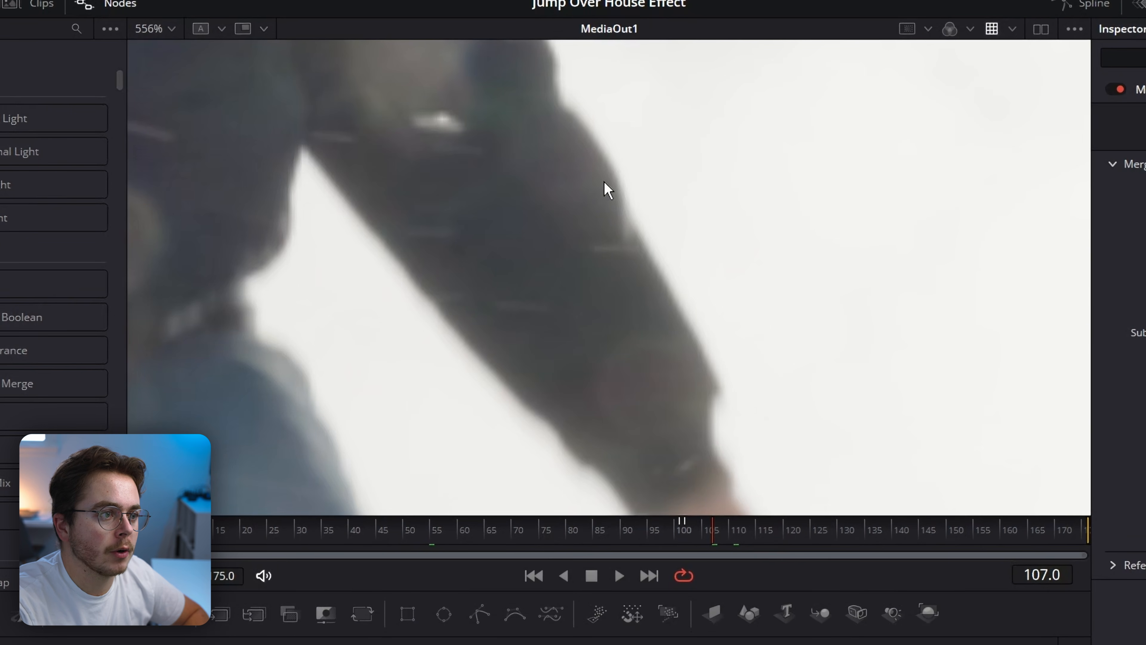
scroll(947, 334, "down", 5)
scroll(880, 357, "up", 2)
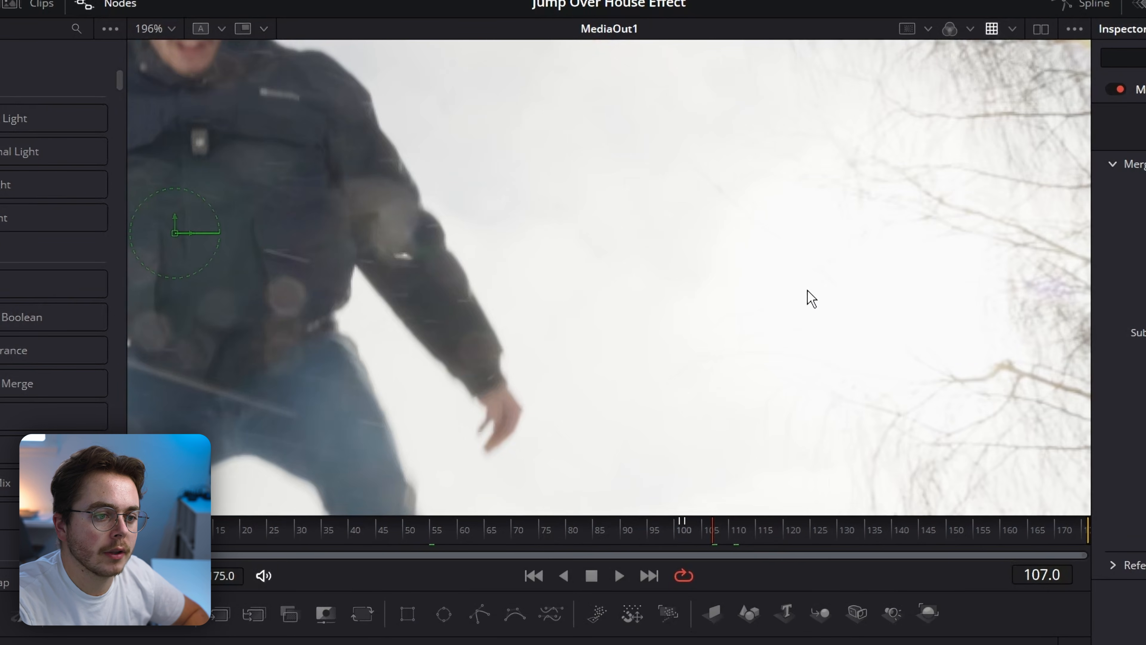
left_click_drag(547, 232, 731, 287)
scroll(636, 284, "up", 4)
left_click_drag(581, 504, 581, 452)
scroll(578, 444, "down", 3)
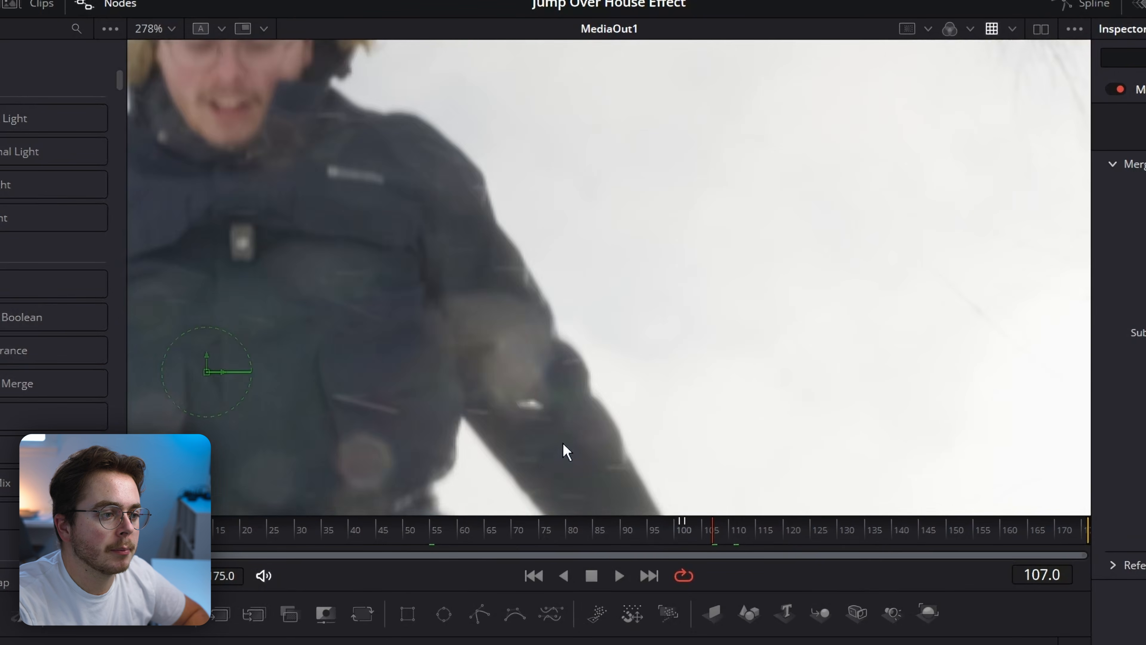
scroll(555, 406, "down", 3)
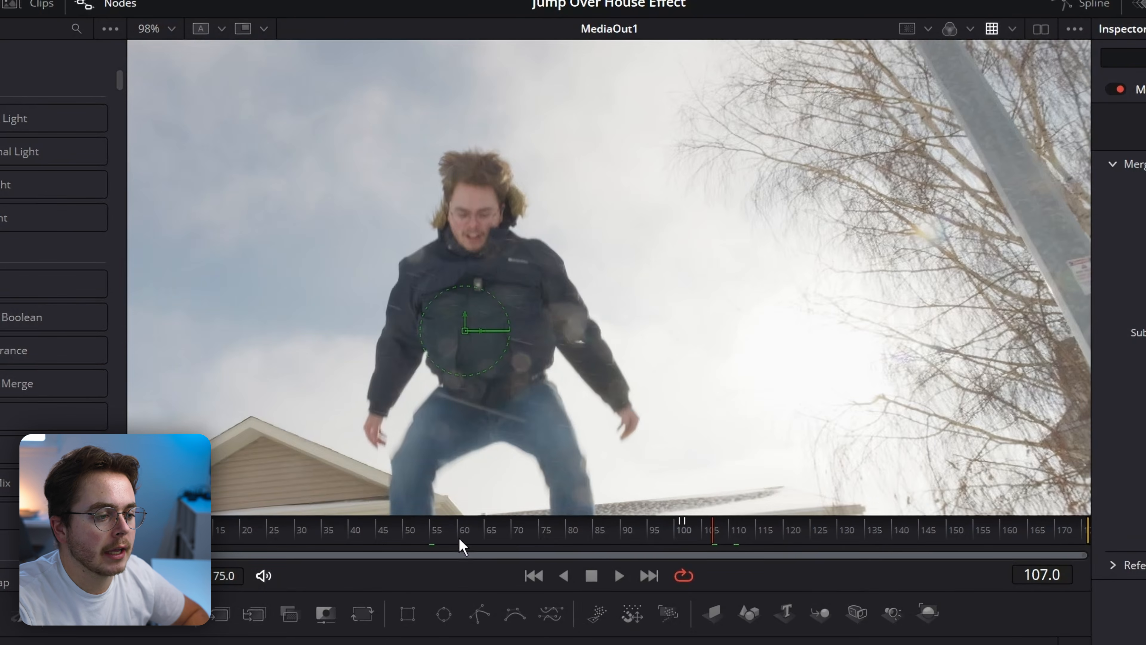
Step: Go to frame 60 and examine the man standing behind the roof and the house around him
left_click(459, 532)
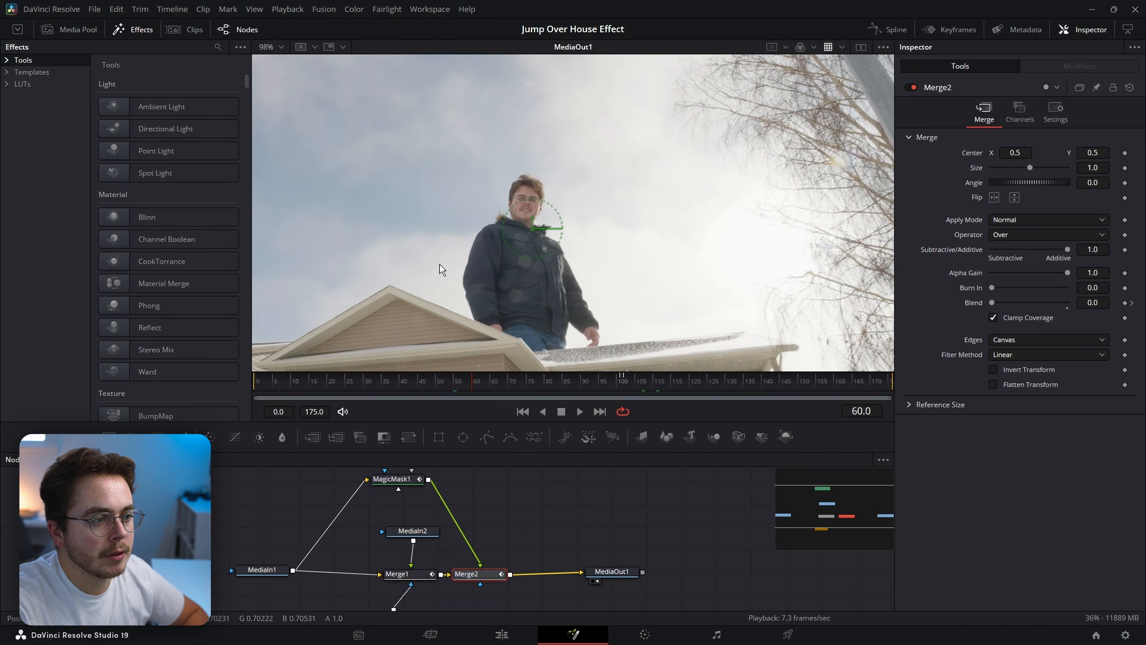
scroll(455, 271, "up", 4)
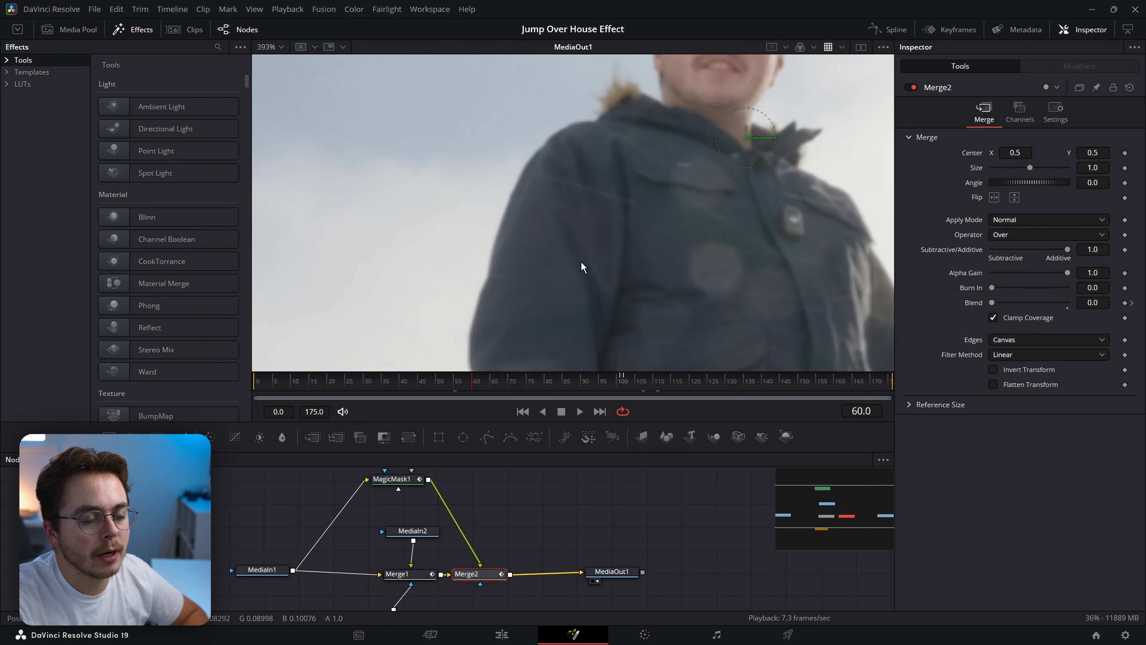
scroll(582, 266, "down", 5)
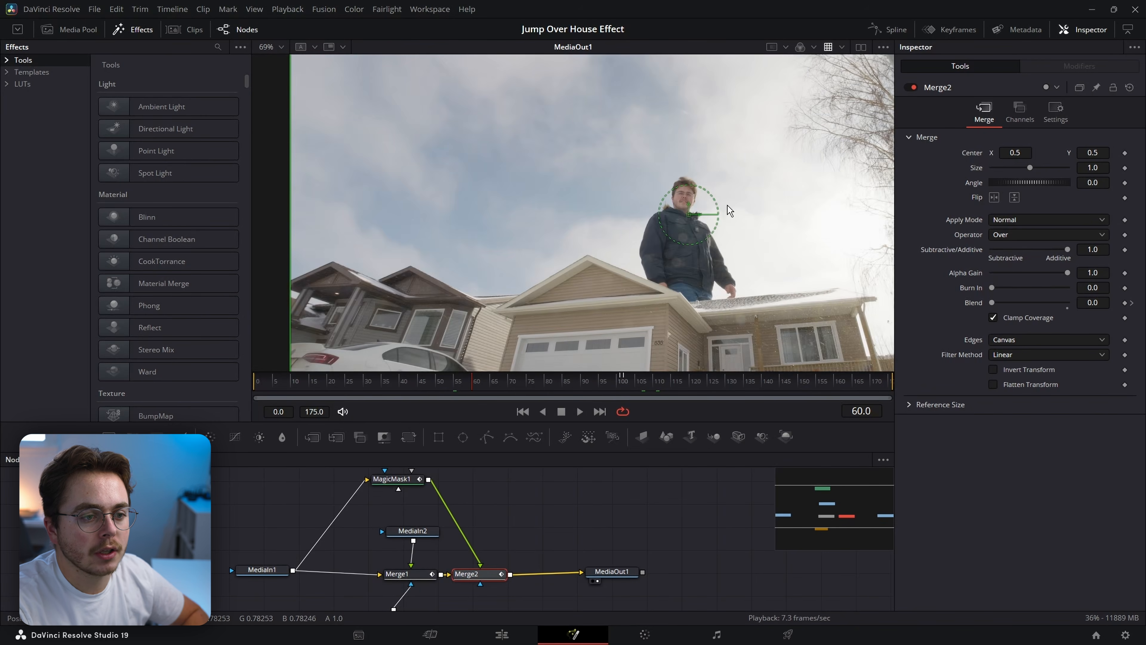
left_click_drag(737, 307, 687, 249)
left_click_drag(745, 341, 703, 303)
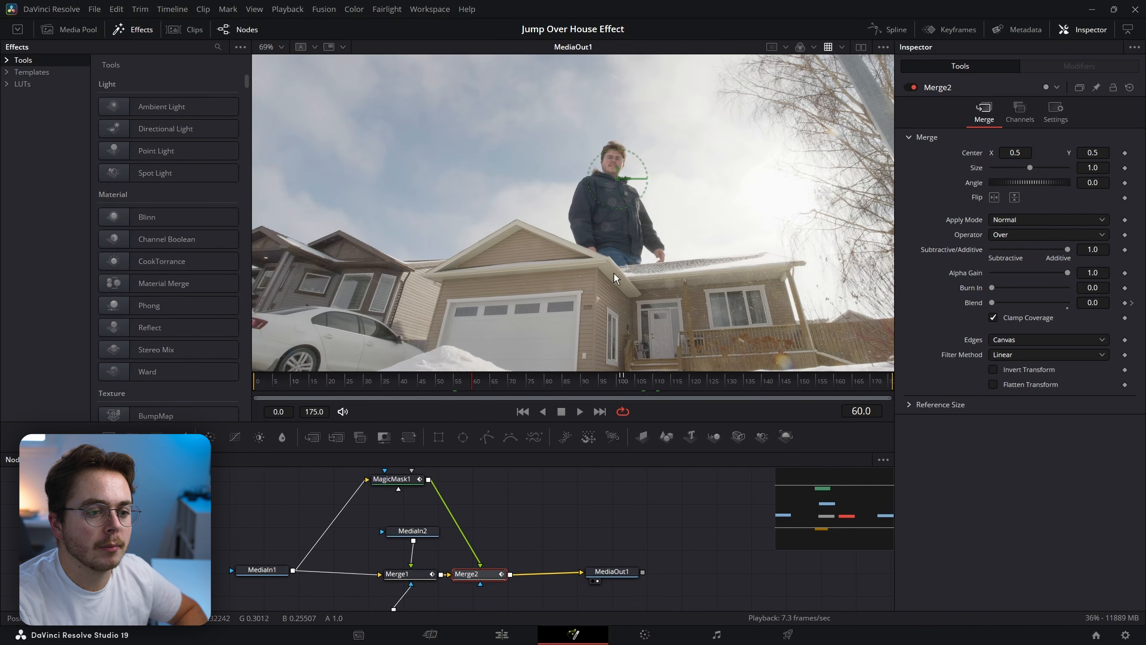
left_click_drag(729, 280, 568, 270)
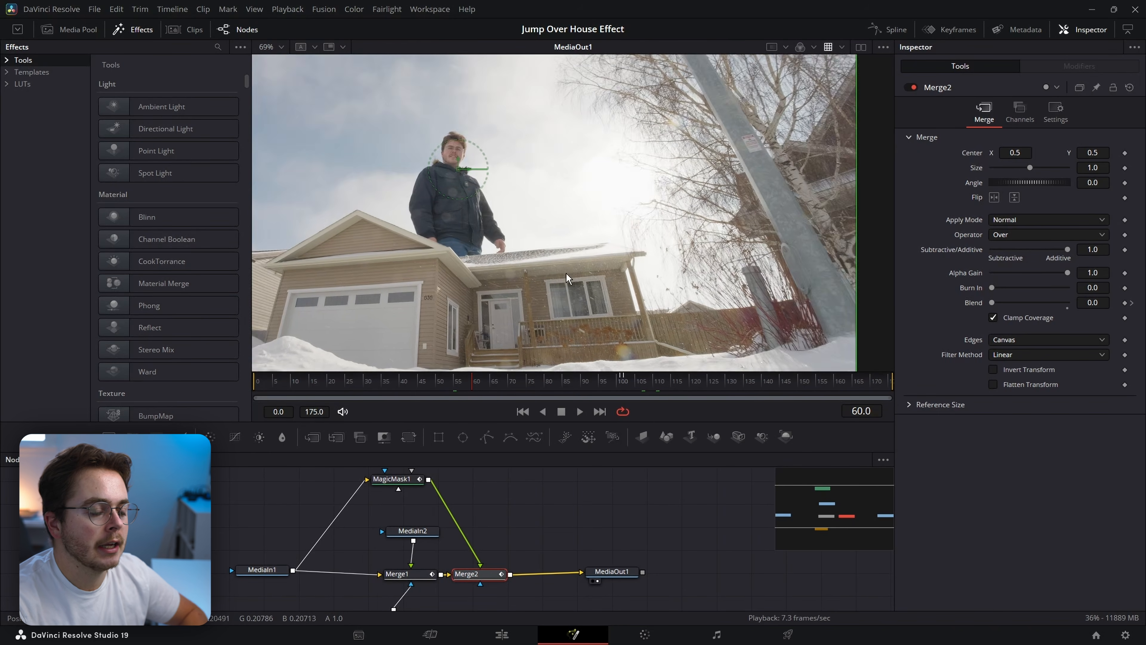
left_click_drag(439, 266, 516, 231)
Step: Inspect the fence, distant roof and branches beside the house up close at frame 60
scroll(687, 314, "up", 2)
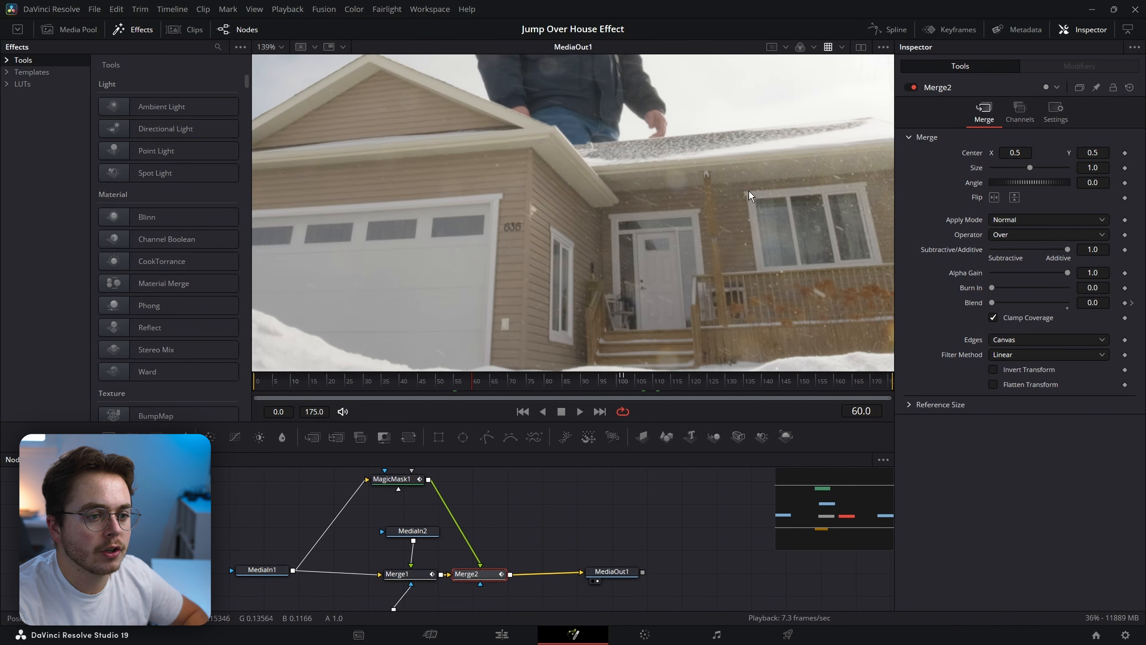
left_click_drag(739, 239, 499, 271)
scroll(692, 297, "up", 2)
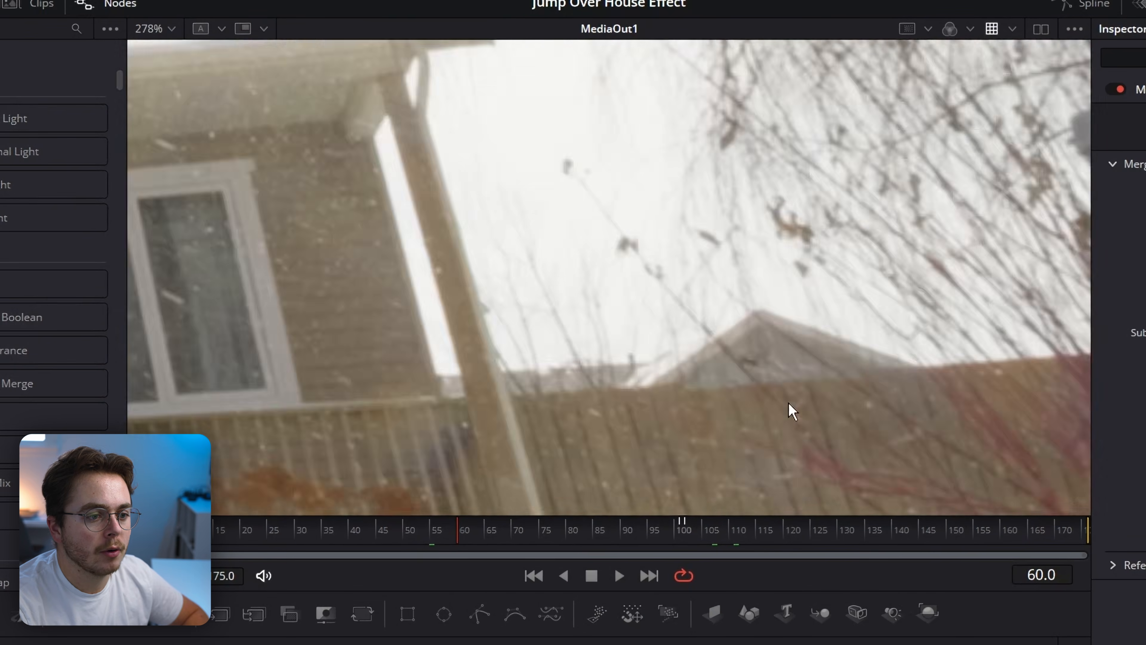
scroll(767, 390, "up", 2)
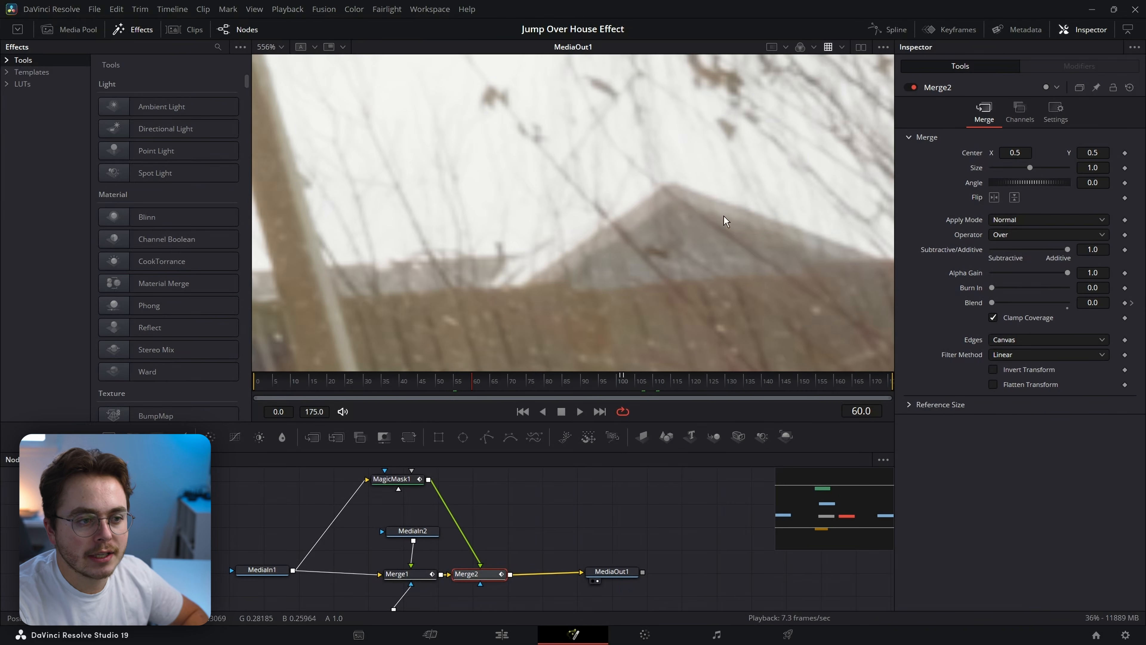
scroll(465, 286, "down", 3)
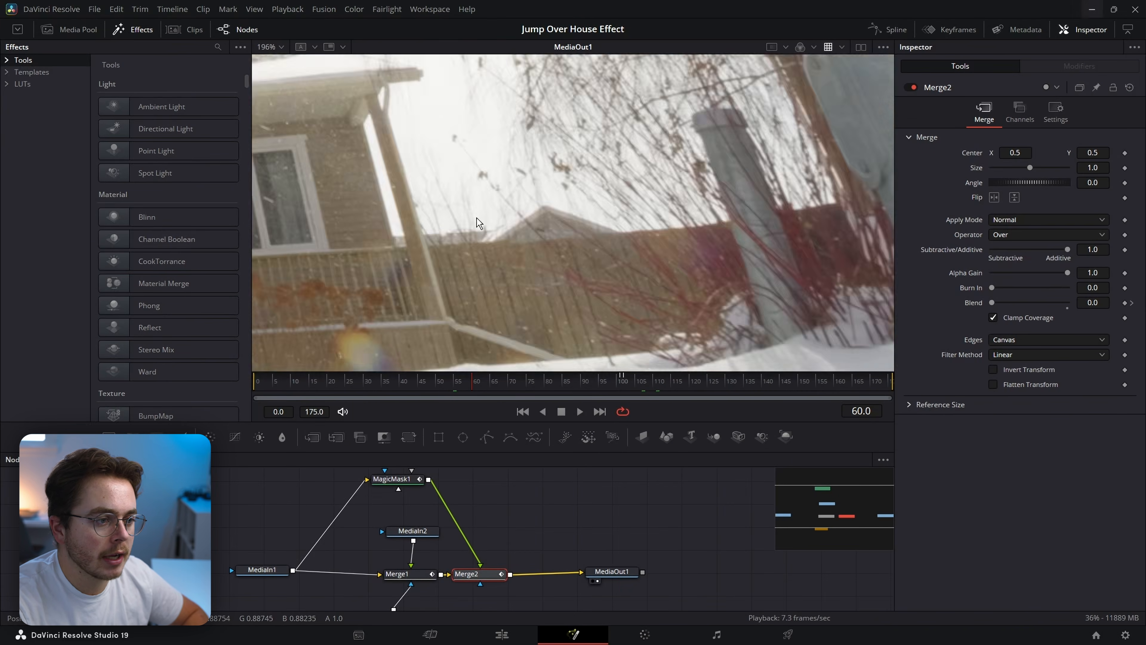
scroll(477, 217, "down", 1)
left_click_drag(476, 217, 570, 208)
scroll(570, 208, "down", 1)
left_click_drag(533, 156, 636, 190)
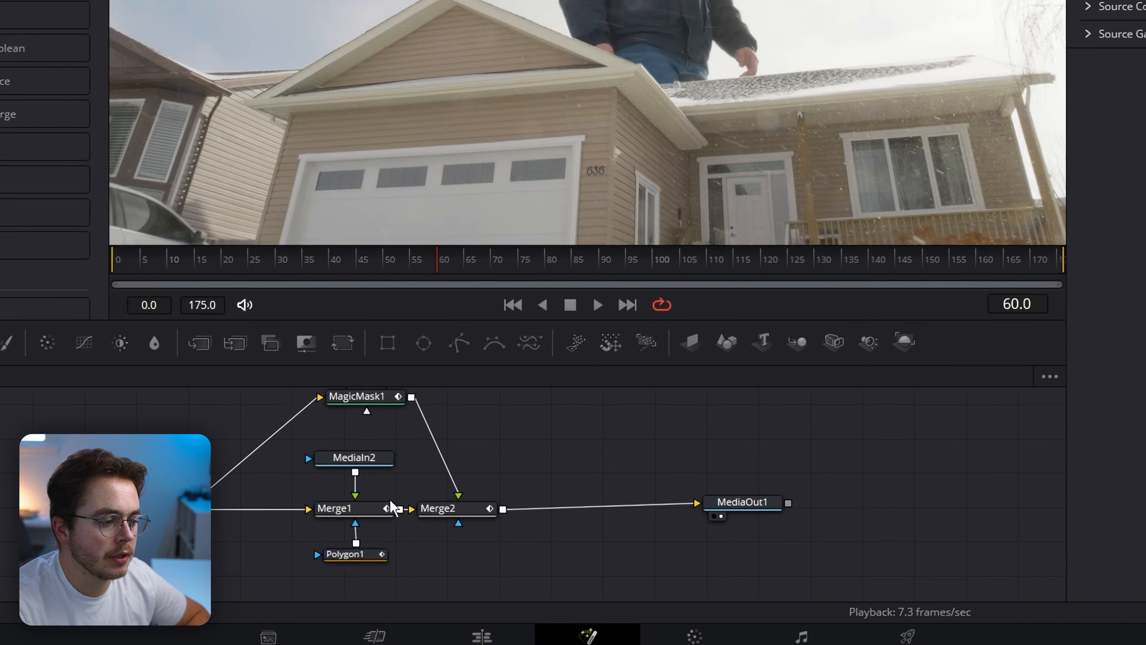
Step: Arrange Polygon1 above and MediaIn2 below Merge1, and merge MediaIn2 over Merge2's output with the new merge node before MediaOut1
left_click(413, 529)
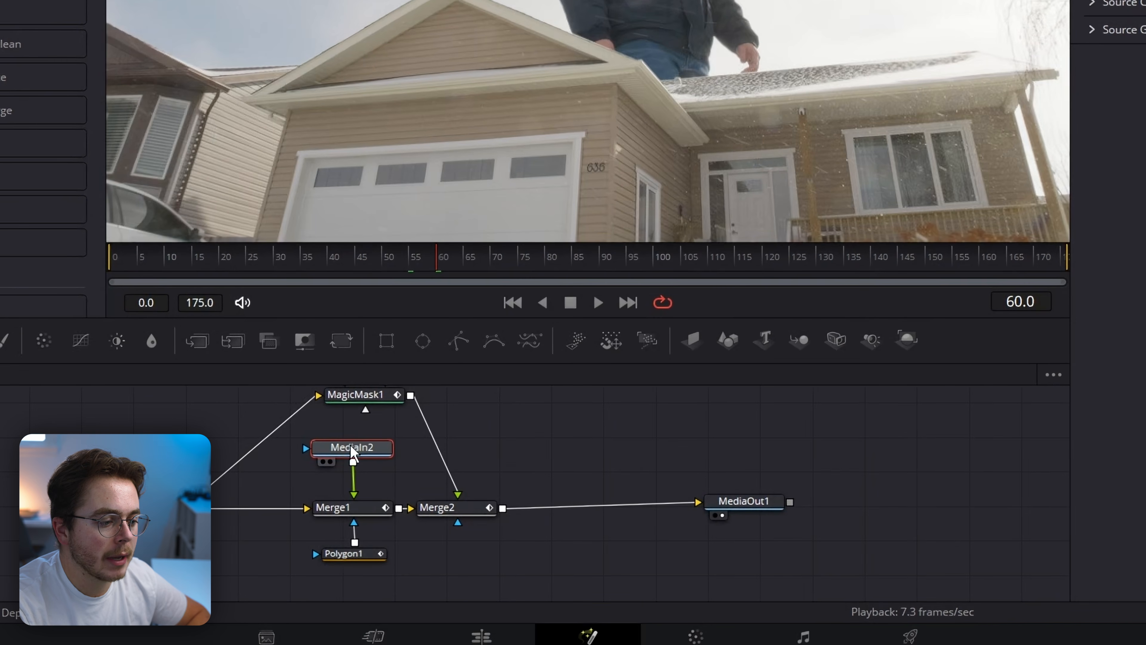
mouse_move(351, 451)
left_mouse_down()
mouse_move(364, 572)
mouse_move(346, 467)
left_mouse_up()
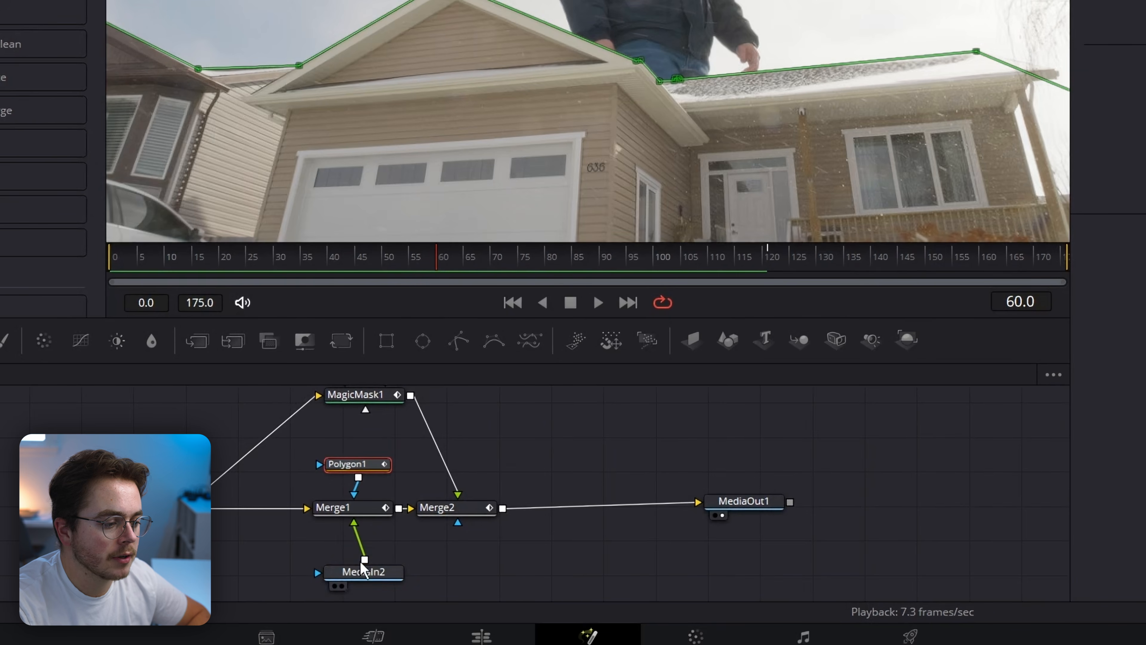
left_click_drag(368, 578, 350, 583)
left_click_drag(422, 568, 504, 445)
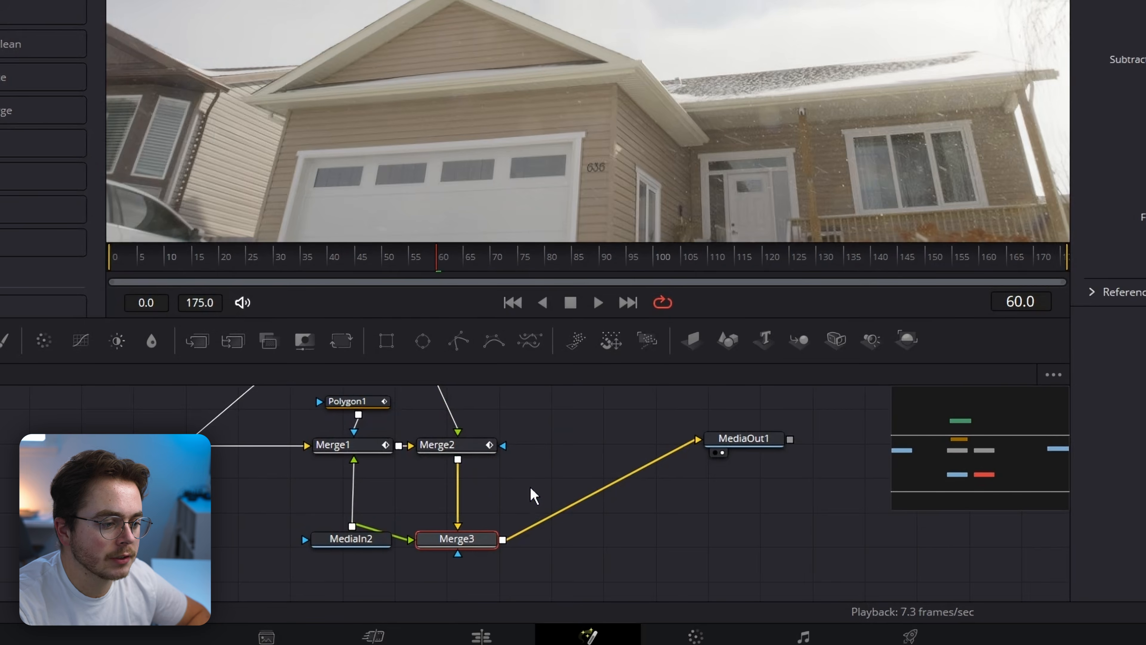
left_click_drag(460, 545, 566, 458)
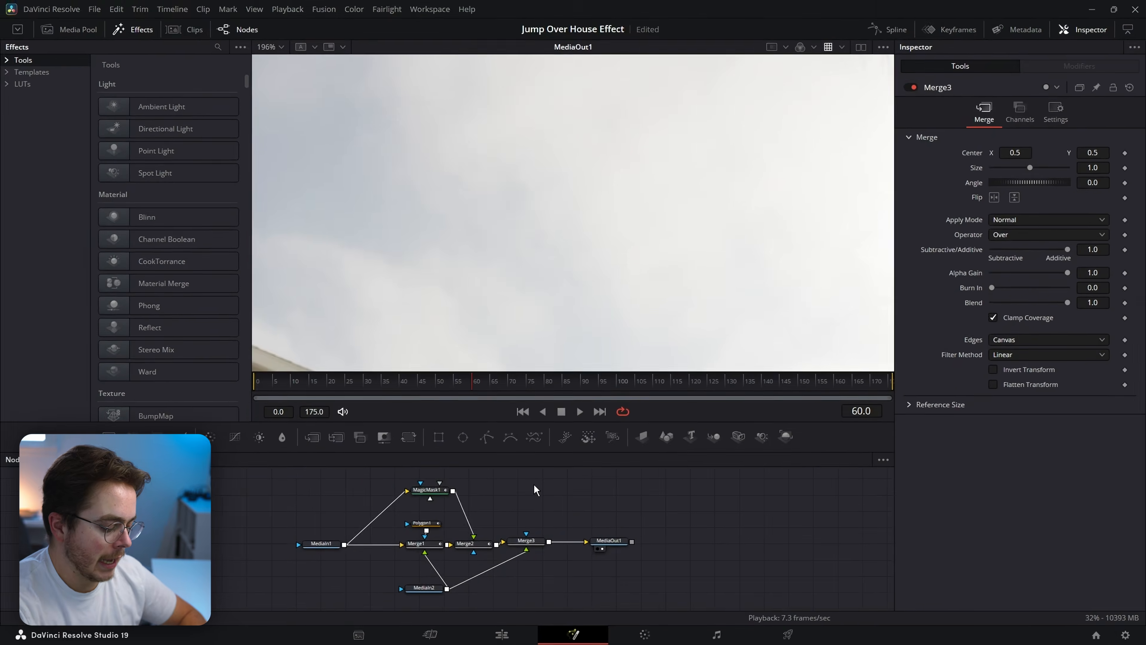
Step: Add a Matte Control node and connect its output to Merge3's effect mask input
key("shift+space")
type("matcpo")
key("BackSpace")
key("BackSpace")
key("BackSpace")
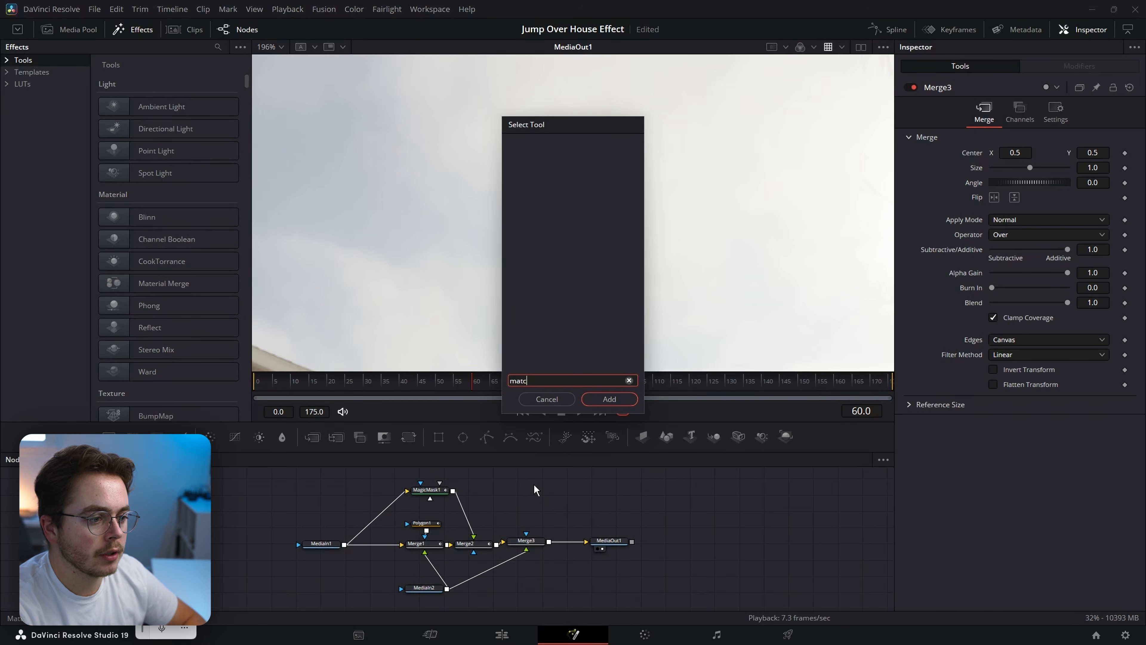
type("te")
key("Return")
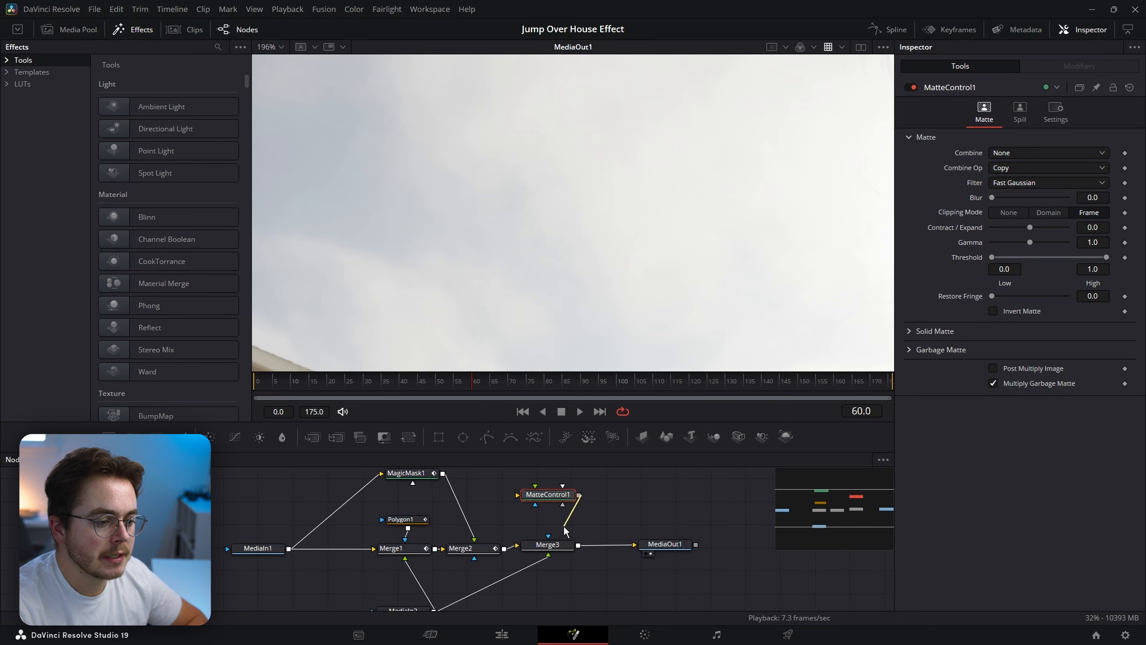
left_click_drag(564, 526, 549, 537)
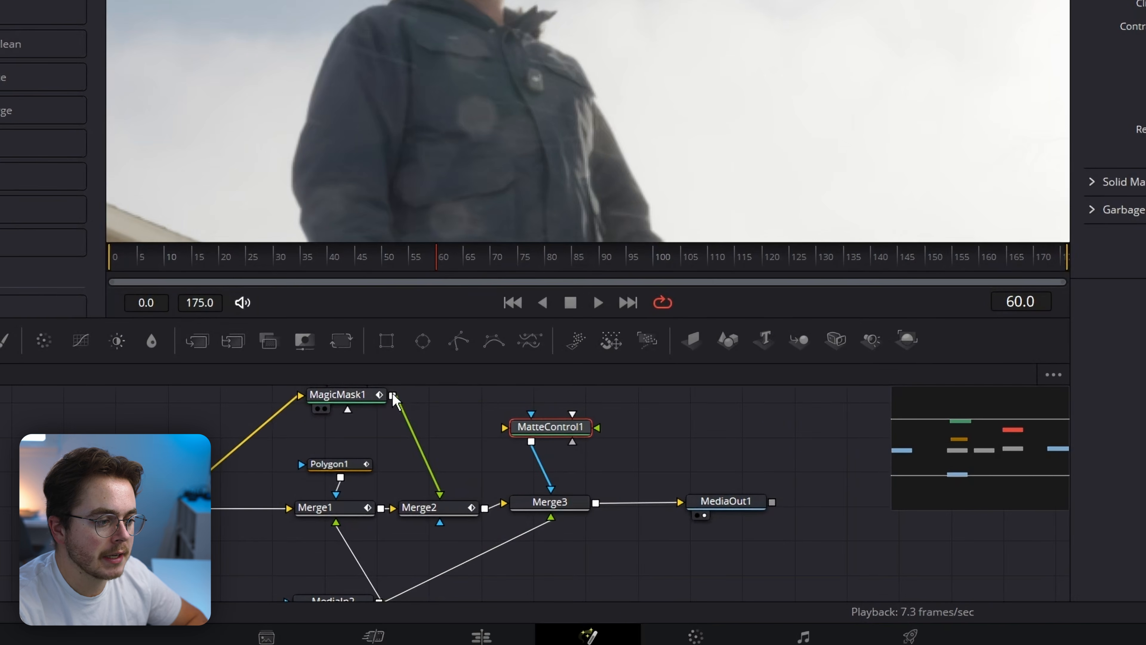
Step: Feed MagicMask1's output into MatteControl1's background input and examine the man's outline up close
left_click_drag(443, 473, 473, 468)
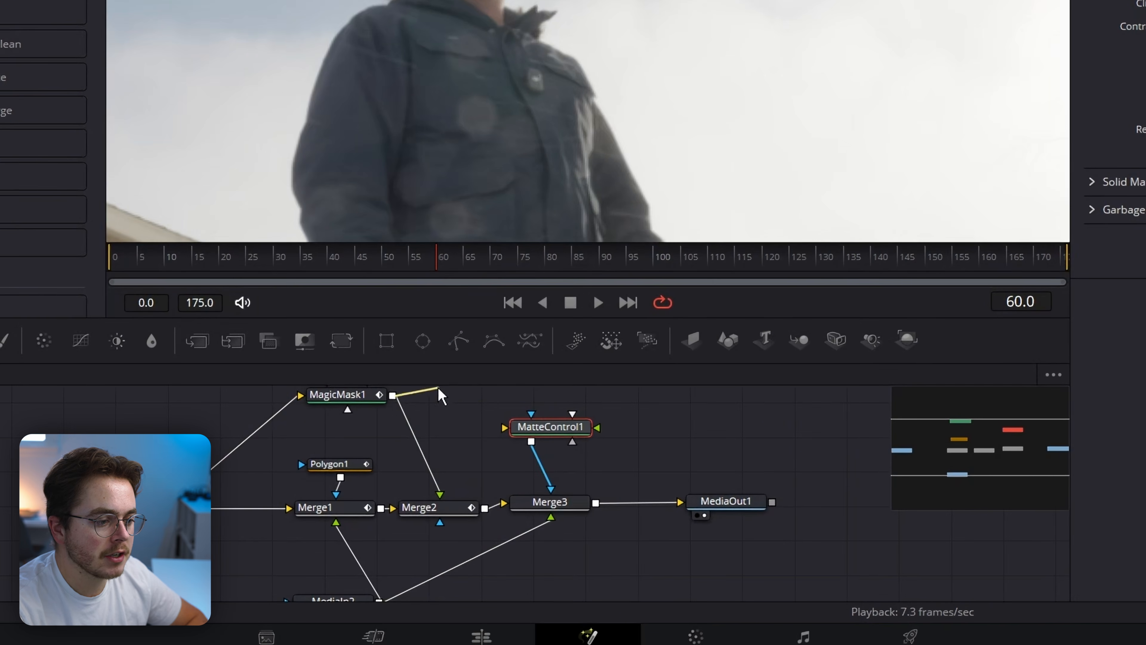
left_click_drag(496, 417, 503, 427)
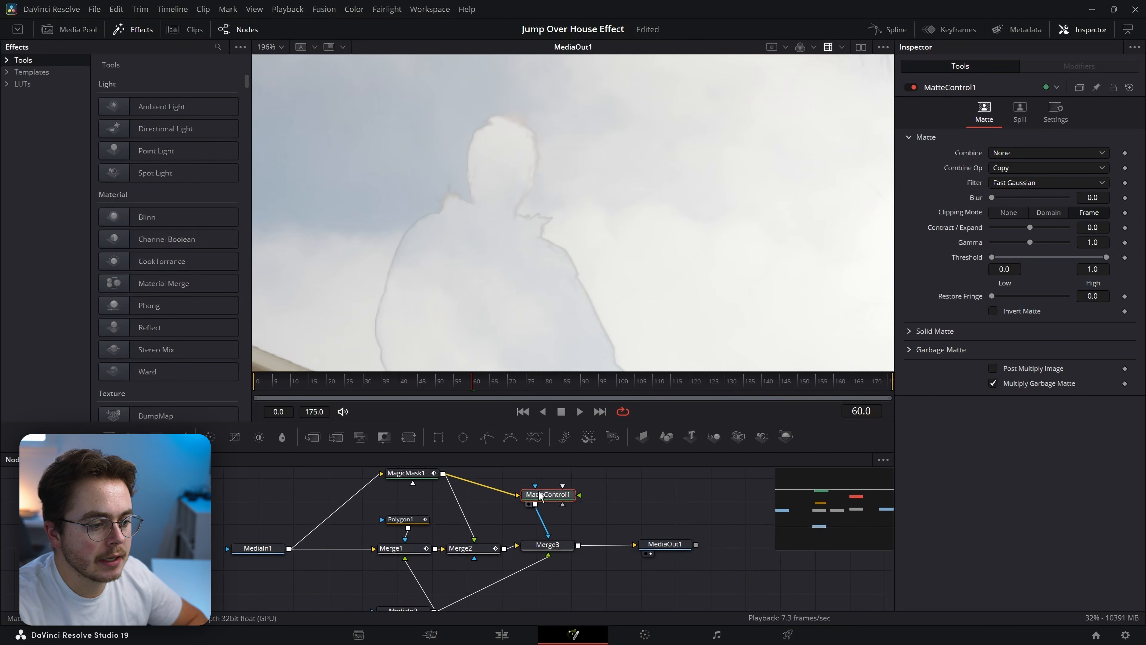
left_click_drag(489, 201, 624, 175)
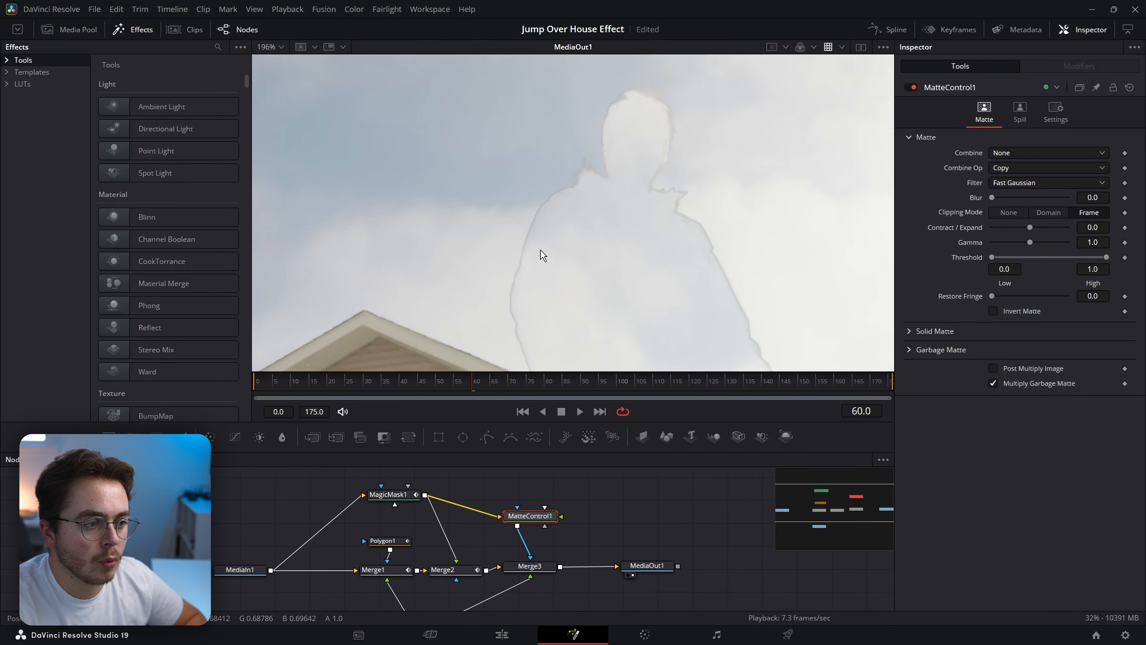
scroll(541, 248, "up", 3)
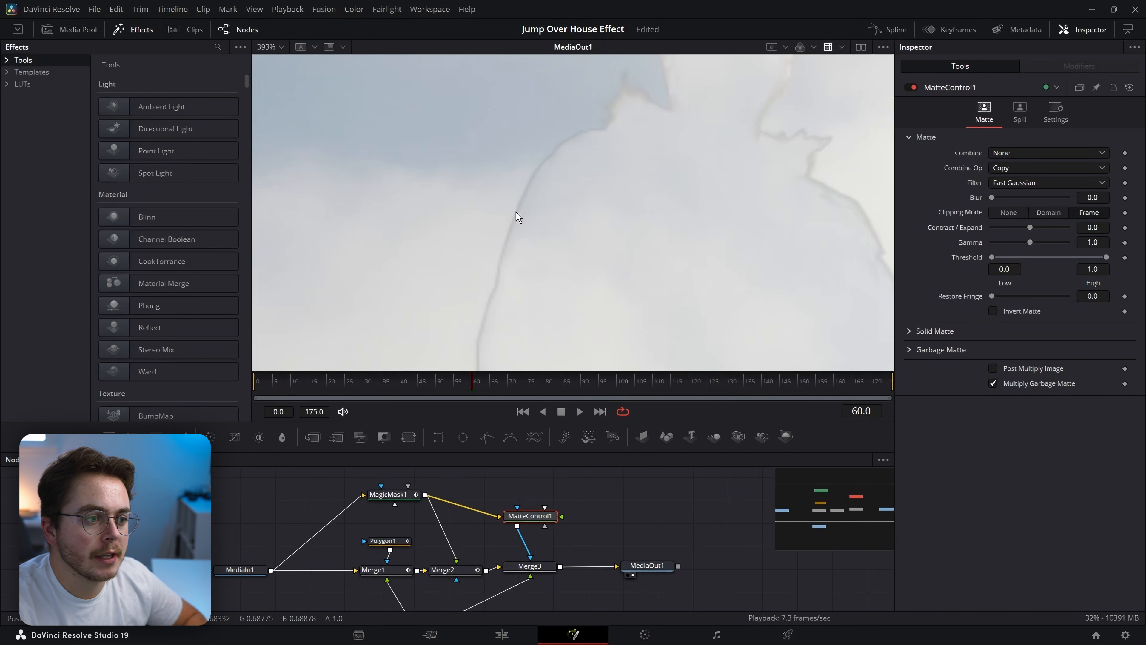
scroll(490, 505, "up", 2)
Step: Add a Blur node fed by MagicMask1 and connect its output to MatteControl1's foreground input
left_click(493, 491)
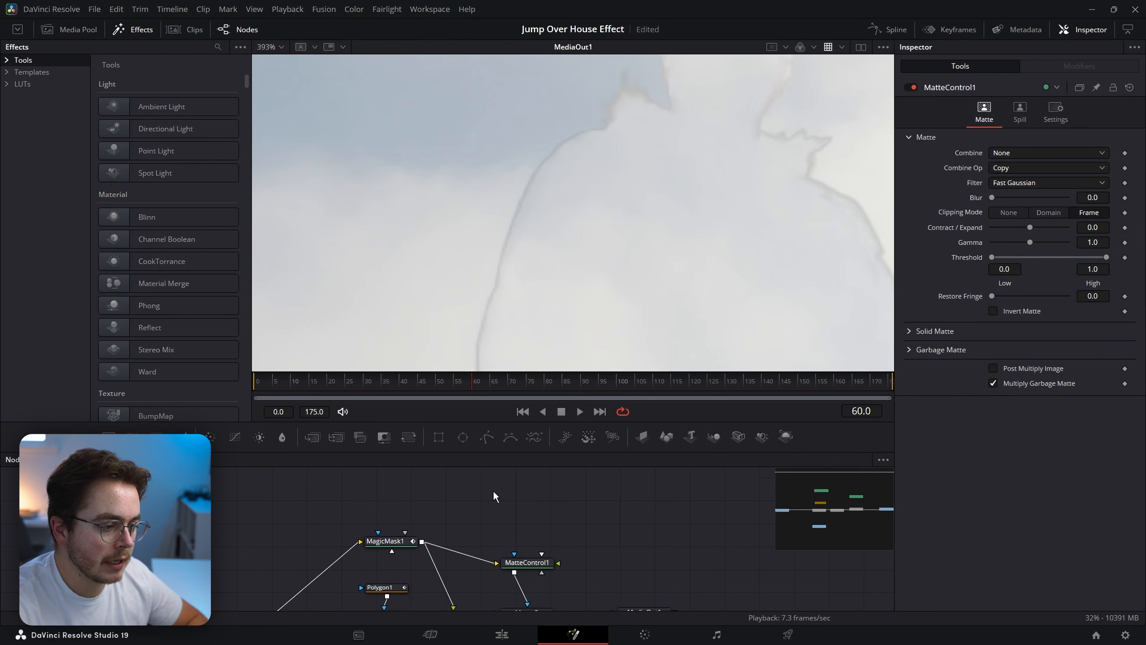
key("shift+space")
type("matte")
key("BackSpace")
key("BackSpace")
key("BackSpace")
key("BackSpace")
key("BackSpace")
type("blur")
key("Return")
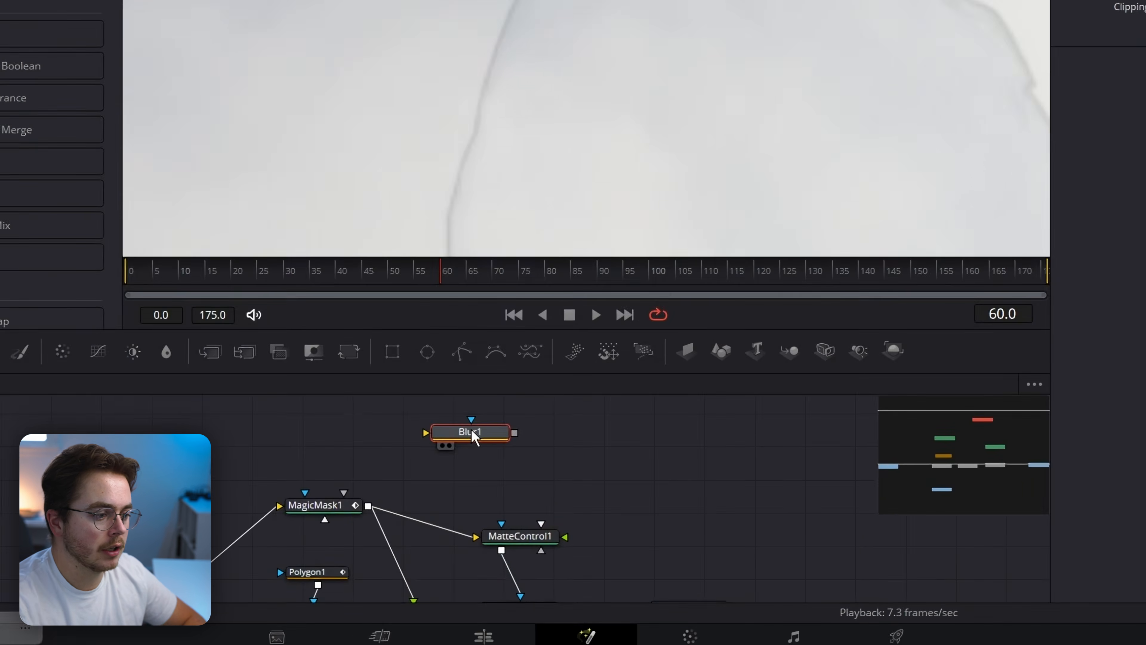
left_click_drag(361, 501, 422, 425)
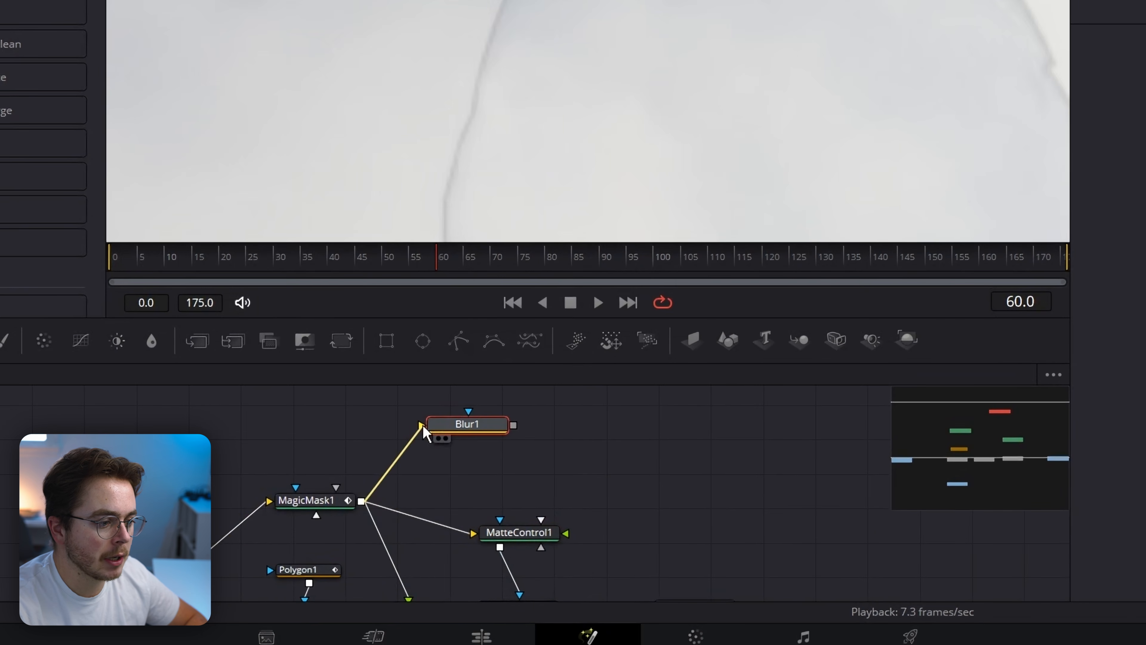
left_click_drag(513, 425, 566, 534)
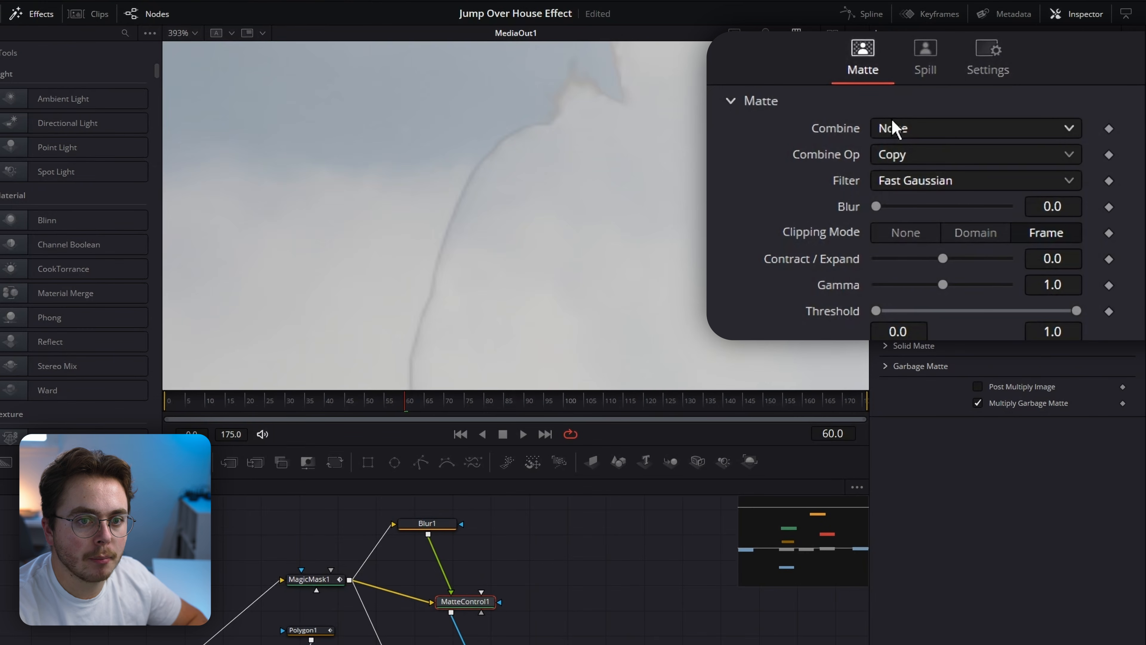
Step: Set MatteControl1's Combine to Combine Alpha and its Combine Op to Subtract
left_click(1001, 150)
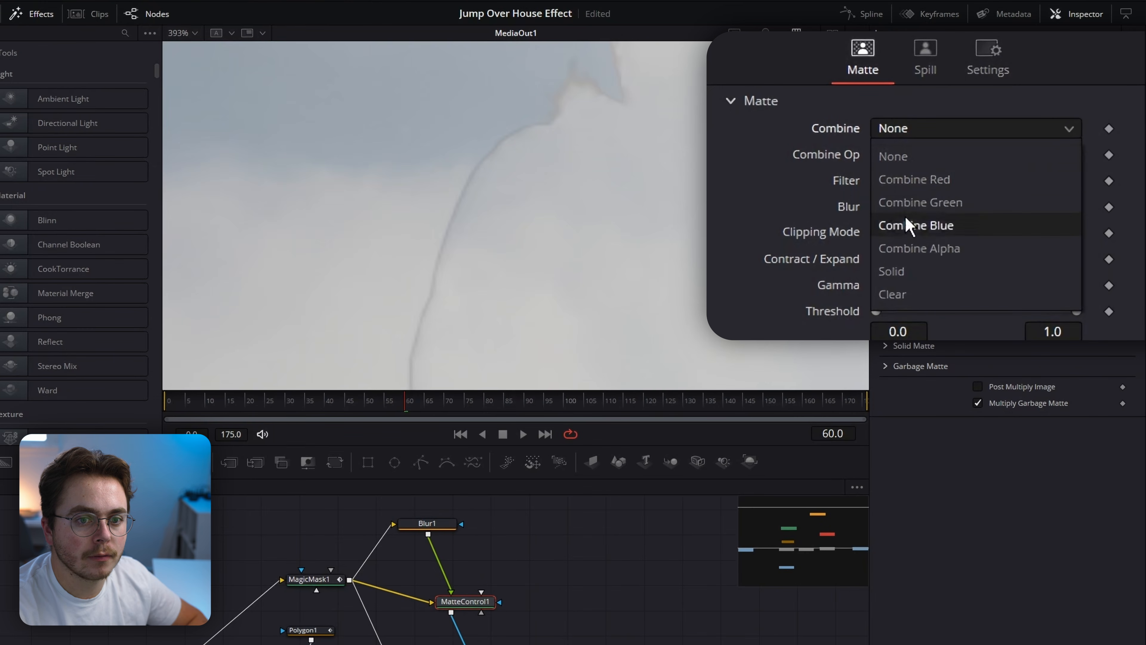
left_click(905, 248)
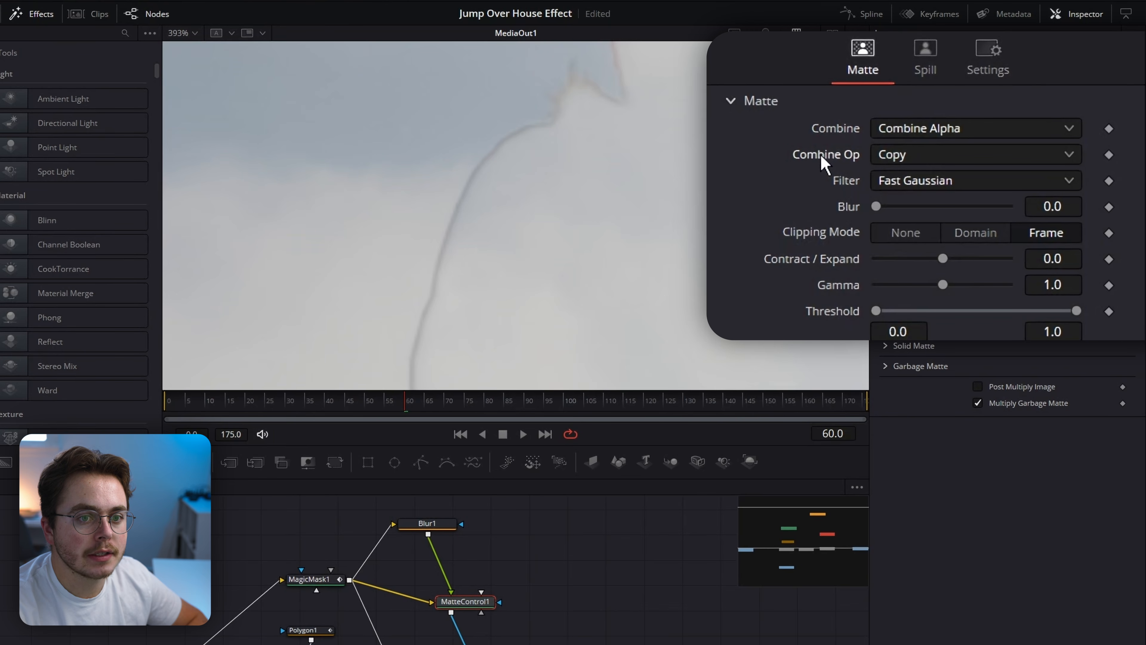
left_click(887, 158)
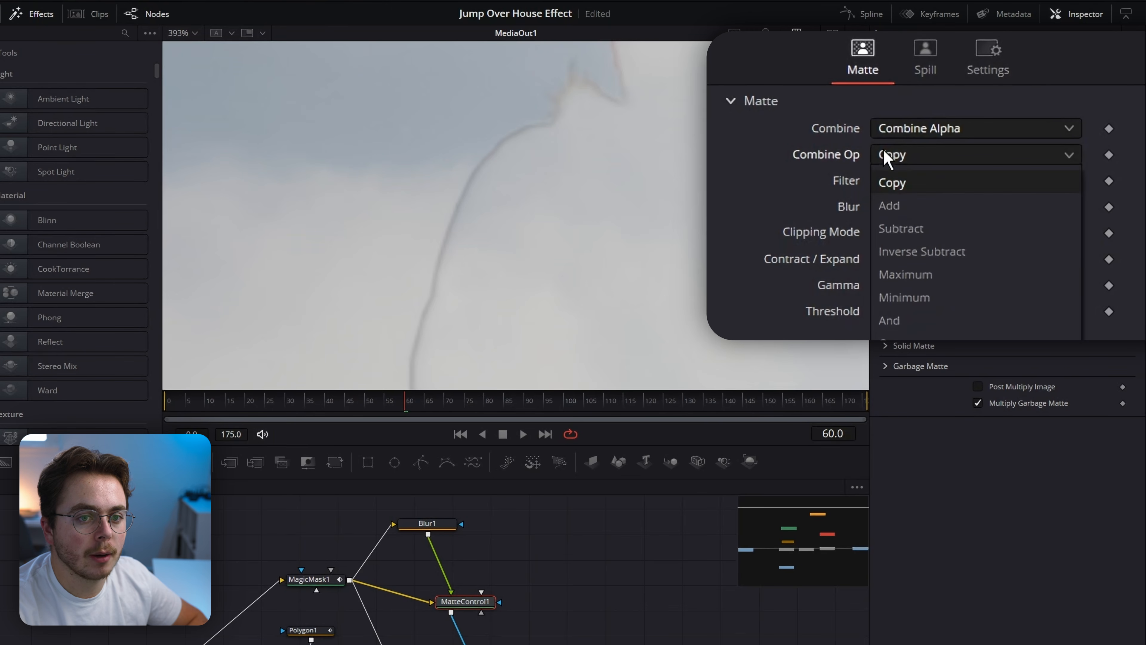
left_click(924, 230)
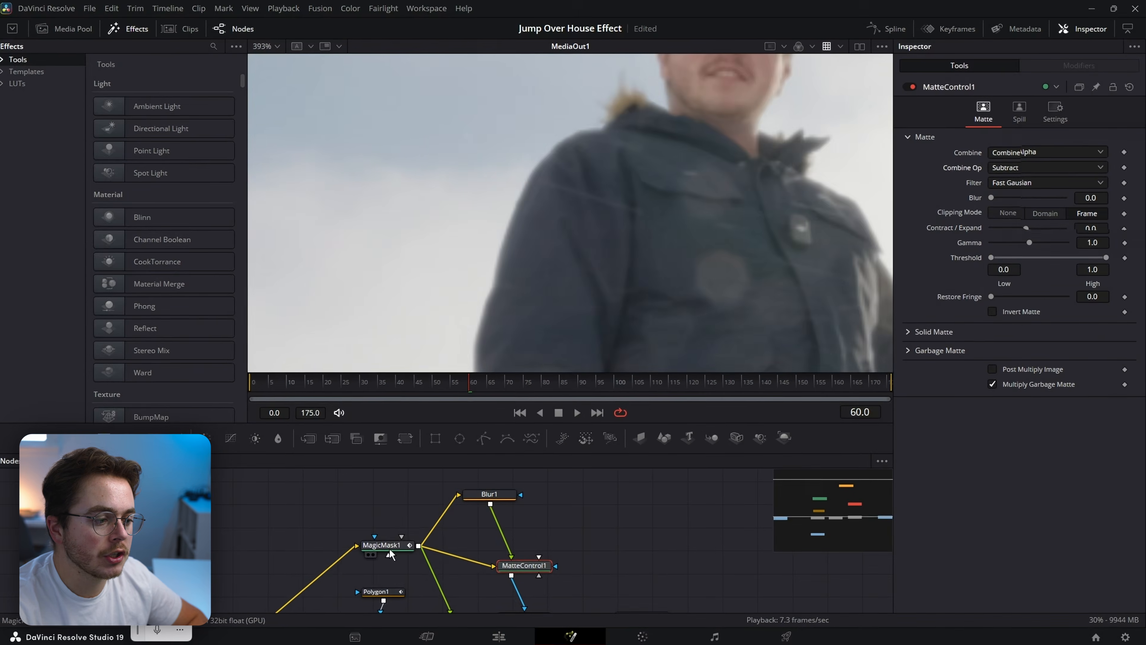
Step: Arrange Blur1 above MatteControl1 and display MatteControl1's output in the viewer
left_click(390, 547)
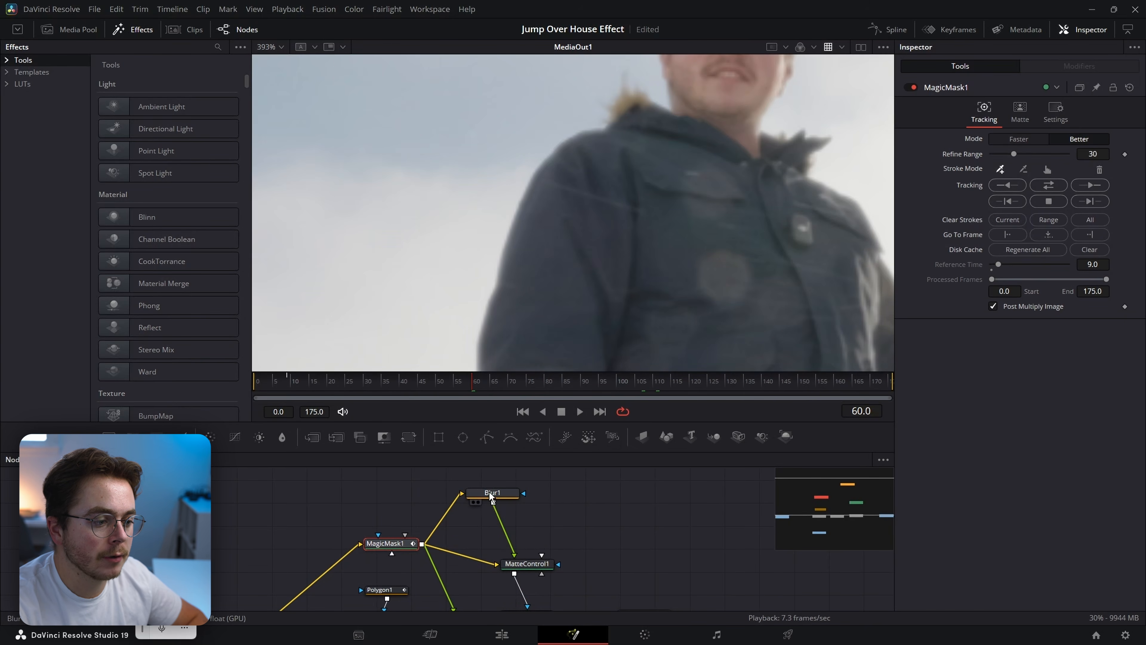
left_click_drag(493, 497, 523, 506)
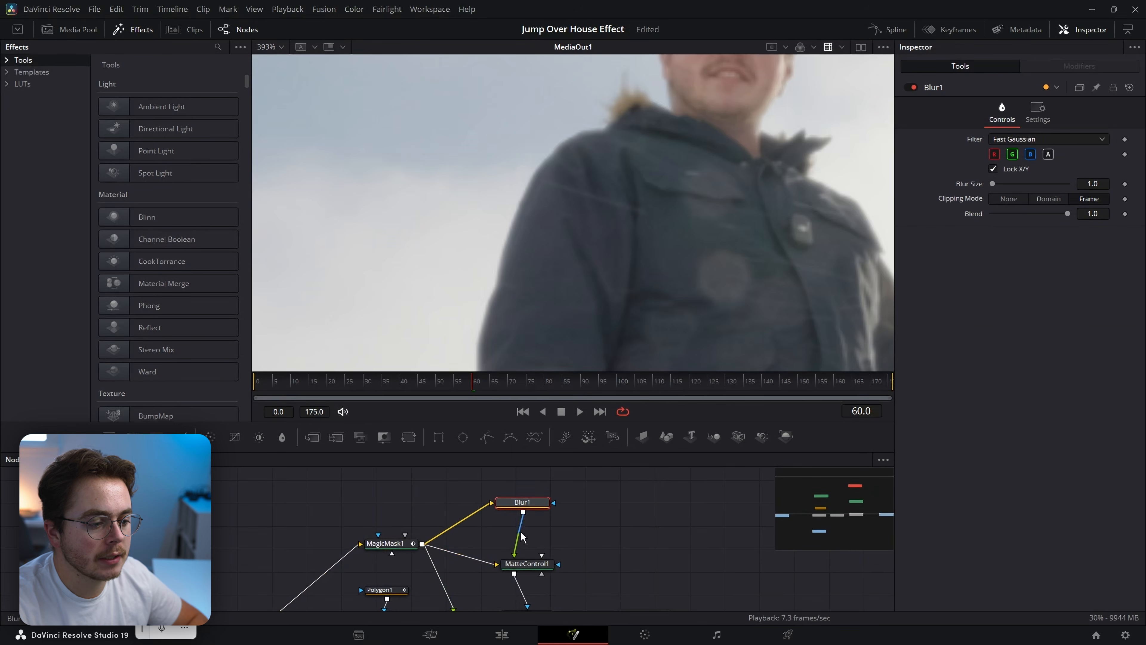
left_click(518, 570)
key("1")
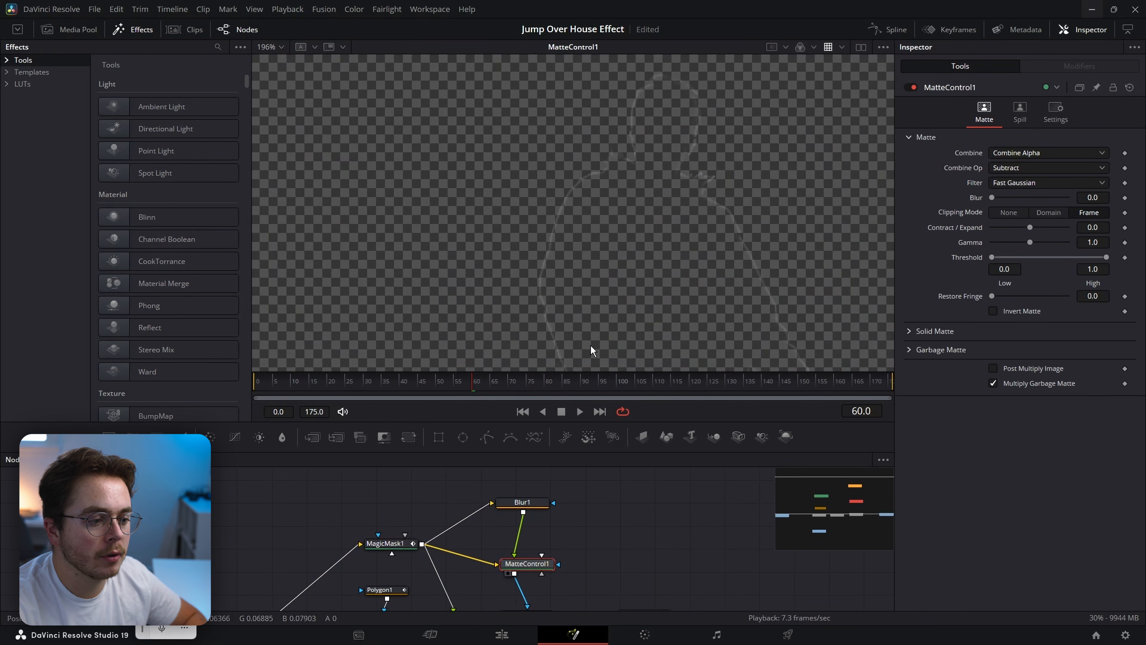
Step: Set Blur1's blur size to 11.8 while viewing MatteControl1's alpha channel, and reposition Blur1 above MatteControl1
left_click_drag(522, 514, 531, 514)
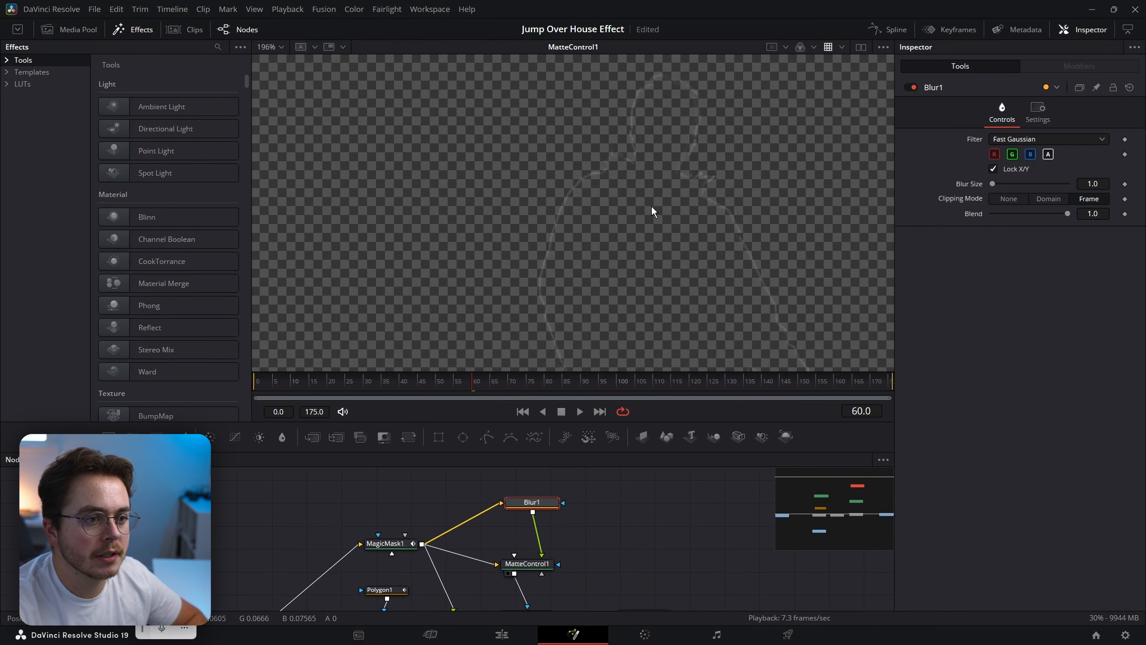
left_click_drag(992, 185, 1001, 181)
key("a")
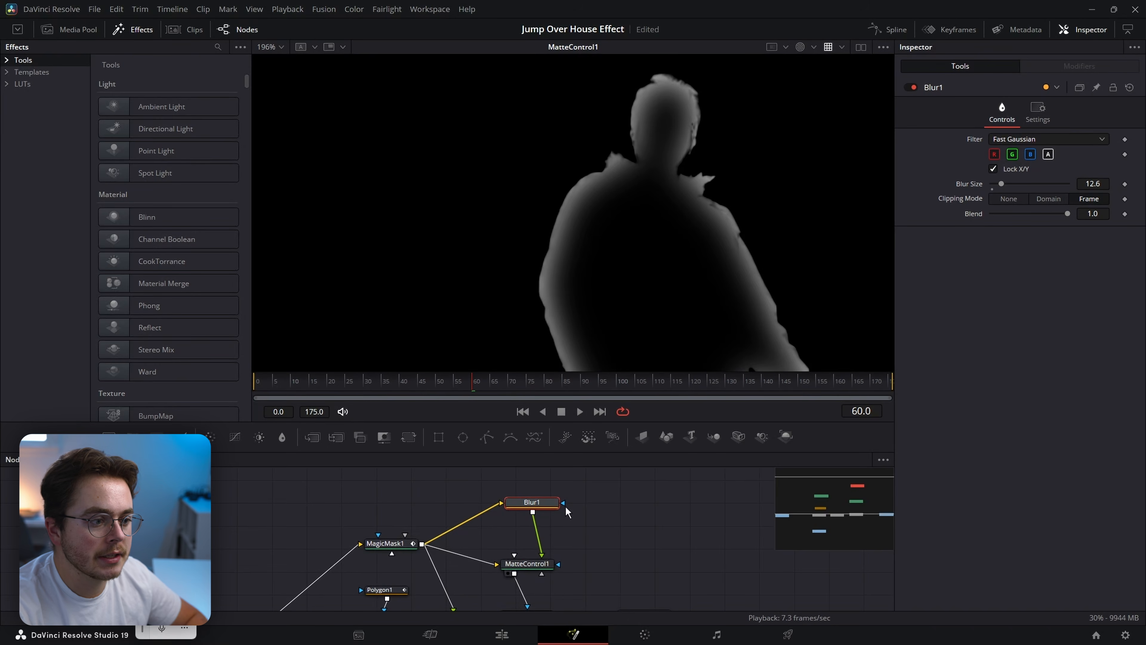
left_click_drag(627, 540, 607, 524)
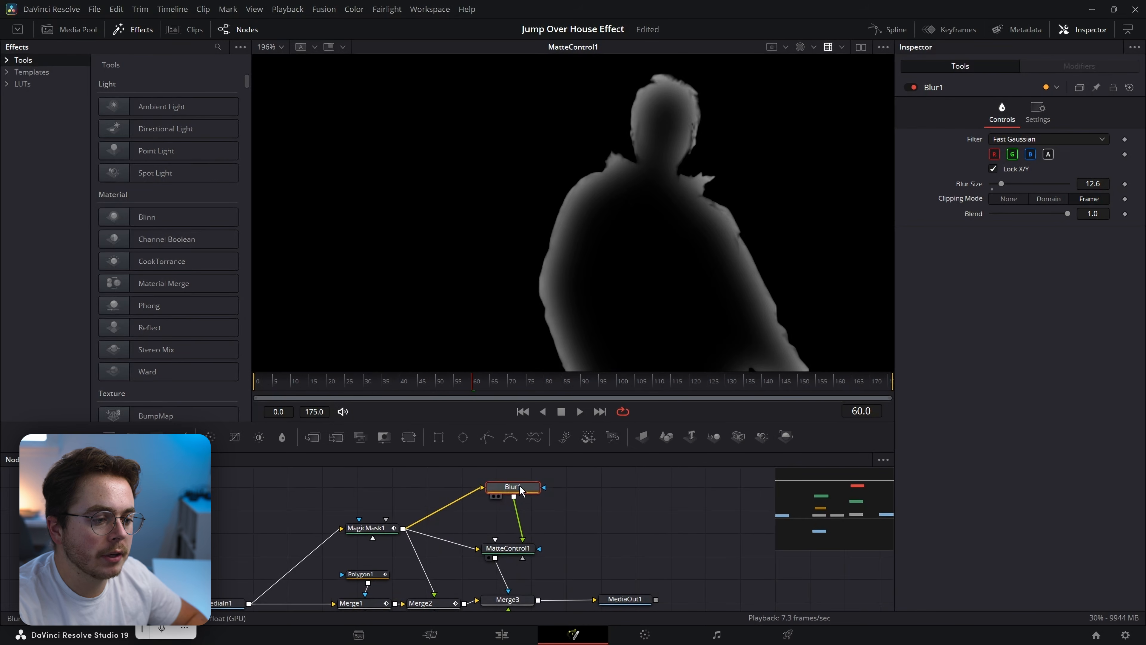
left_click_drag(521, 490, 515, 504)
mouse_move(1003, 184)
left_mouse_down()
mouse_move(1034, 184)
mouse_move(1001, 184)
left_mouse_up()
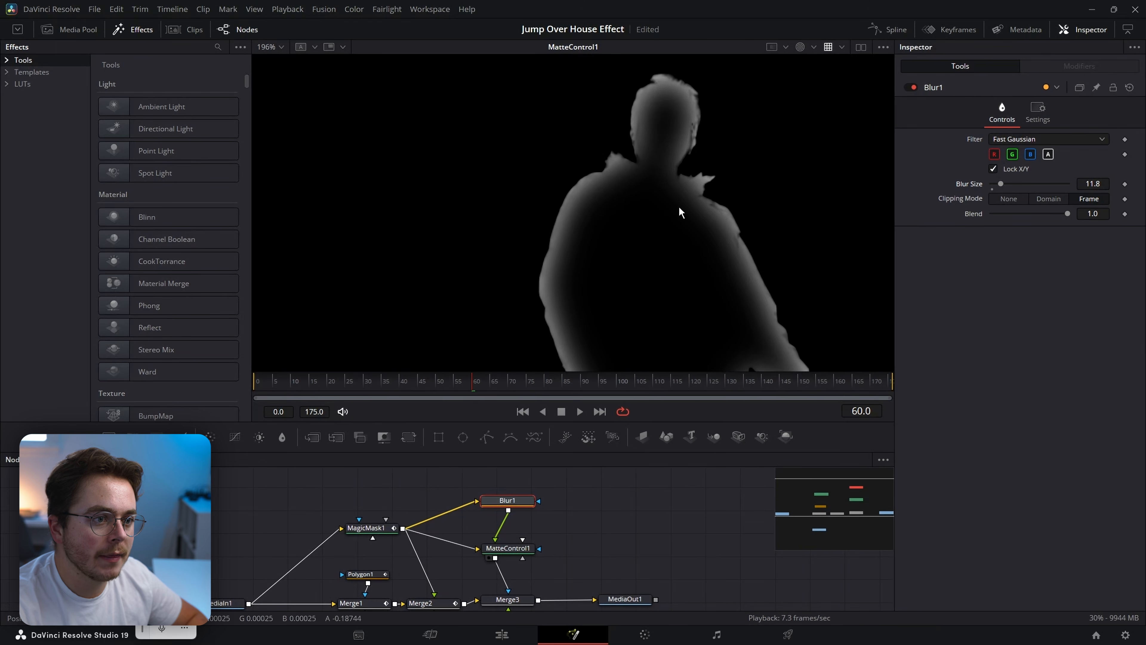
left_click_drag(678, 210, 643, 200)
Step: Display MediaIn2 in the viewer in colour and examine the empty house shot
left_click_drag(646, 528, 666, 414)
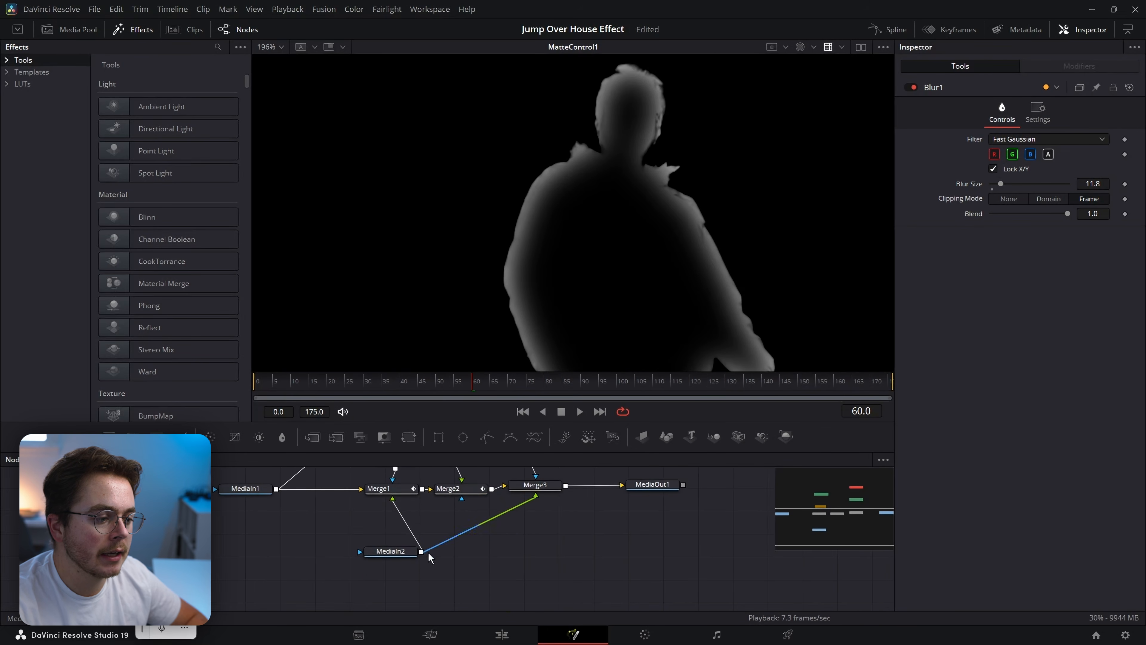
left_click_drag(392, 551, 617, 211)
scroll(633, 233, "down", 6)
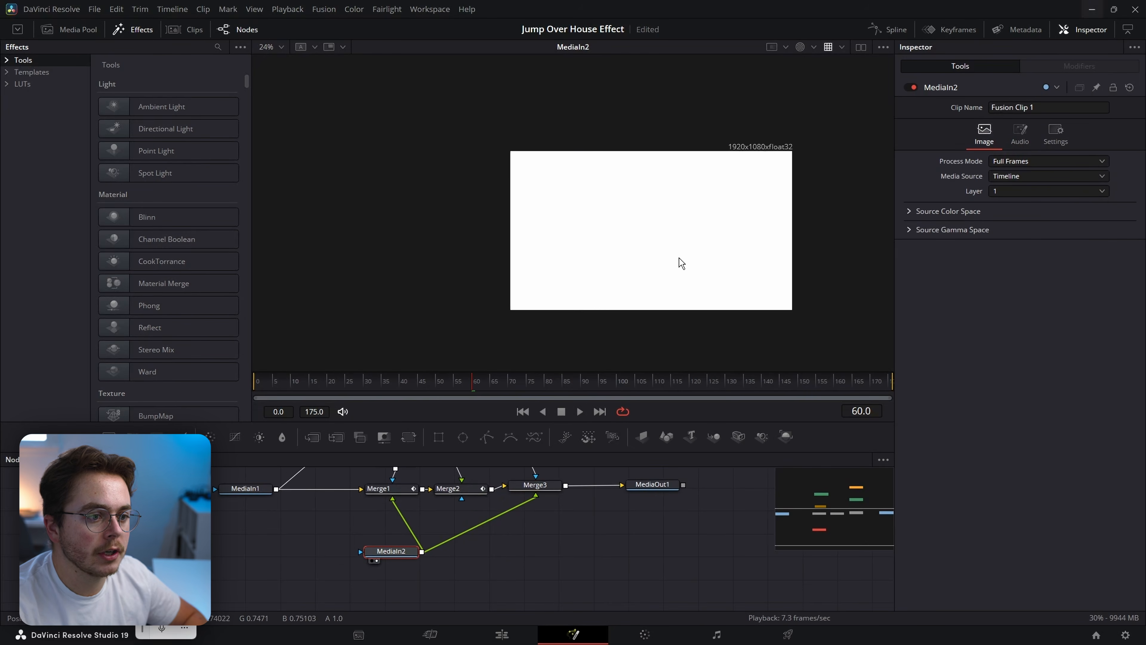
scroll(680, 257, "up", 1)
scroll(619, 224, "up", 3)
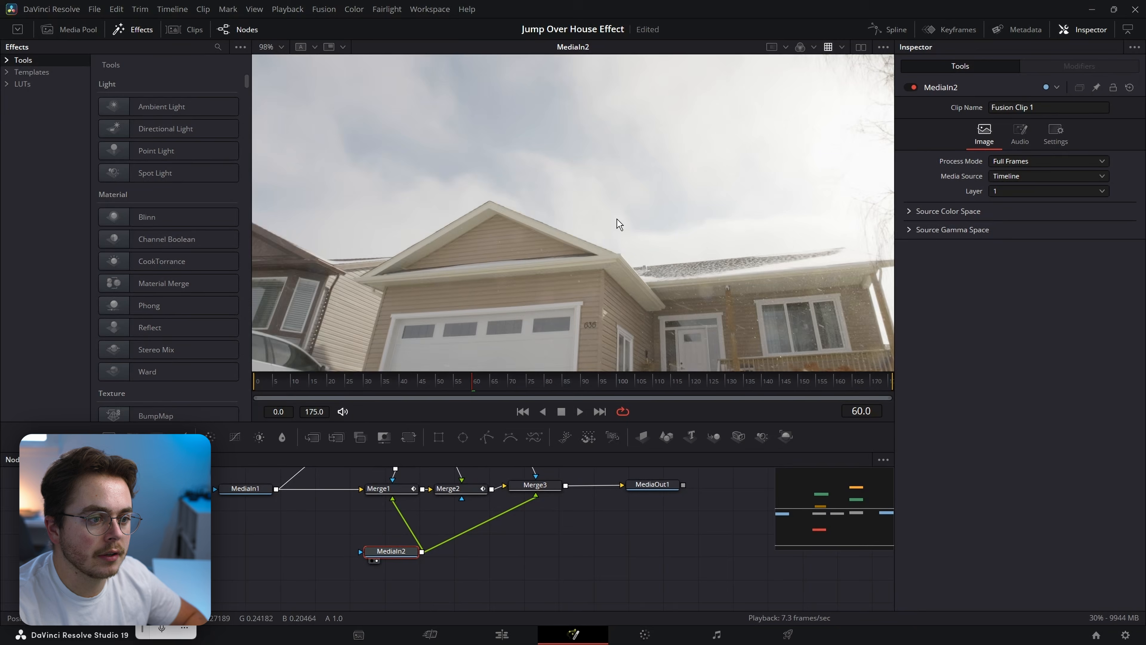
Step: Display Merge3's composite in the viewer and set Blur1's blur size to 5.4
left_click_drag(587, 538, 563, 593)
left_click(532, 544)
key("2")
left_click_drag(521, 468, 519, 510)
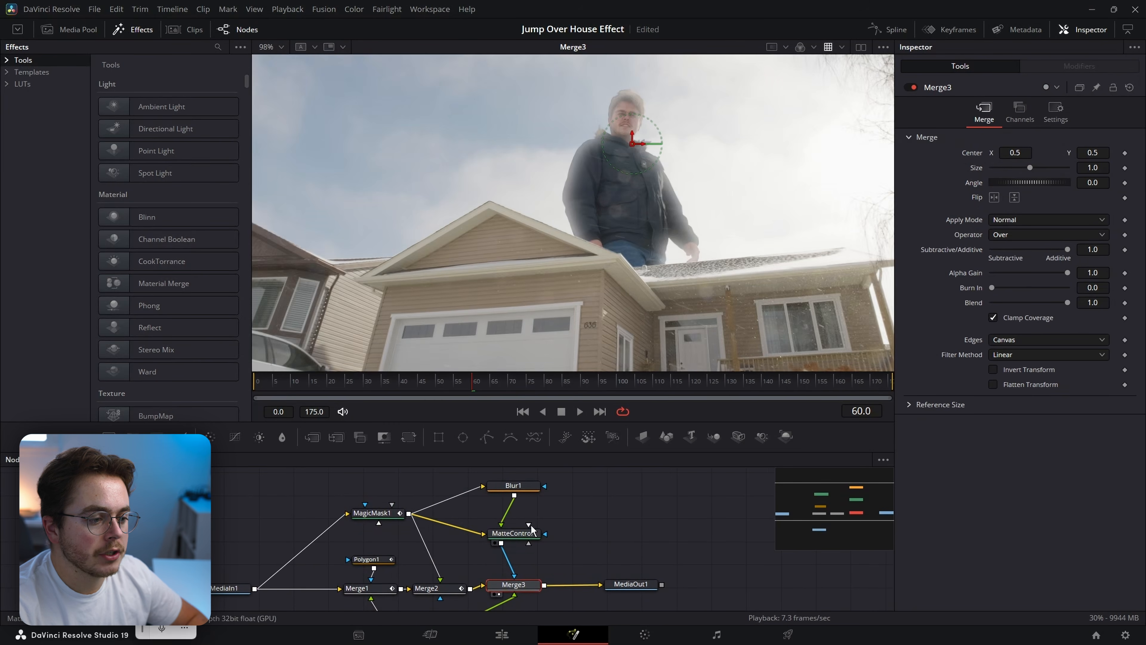
left_click(525, 491)
left_click_drag(1088, 205, 1062, 204)
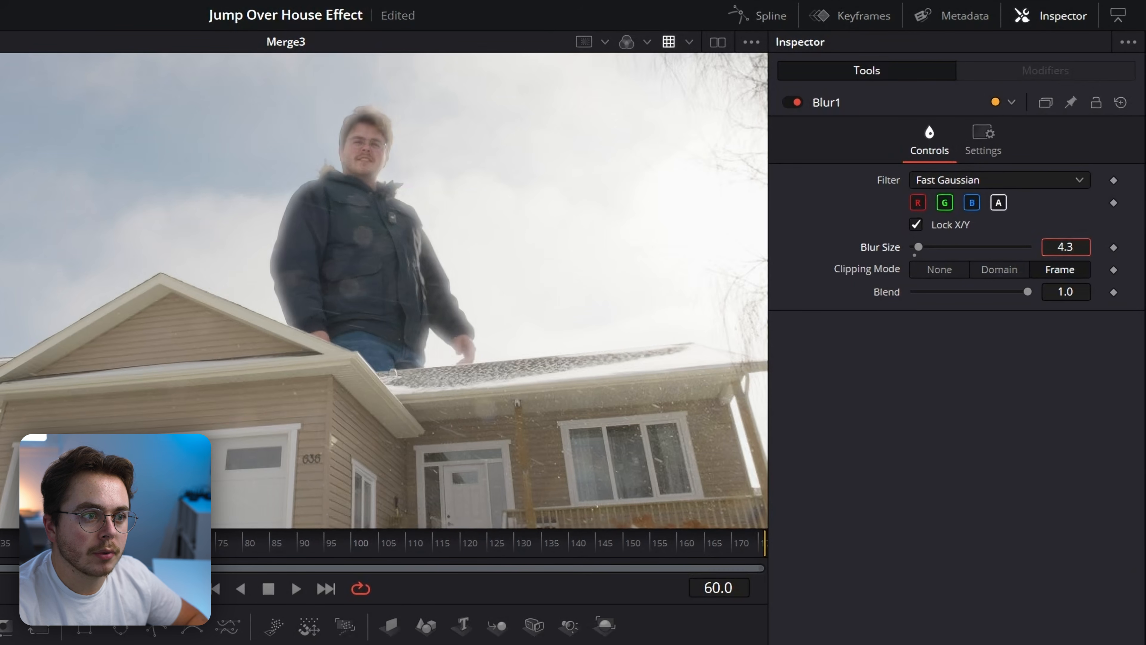
mouse_move(1065, 247)
left_mouse_down()
mouse_move(1045, 247)
mouse_move(1069, 247)
mouse_move(1076, 229)
left_mouse_up()
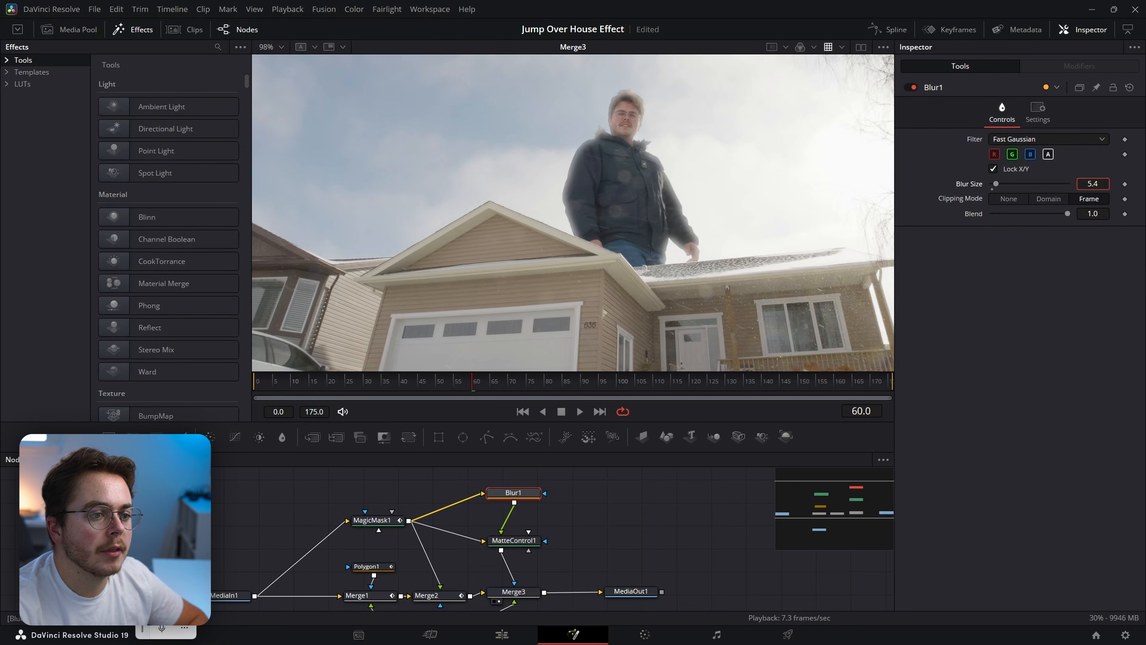
Step: Display MediaIn2 in the viewer again and examine the sky around the house
left_click_drag(564, 595, 581, 502)
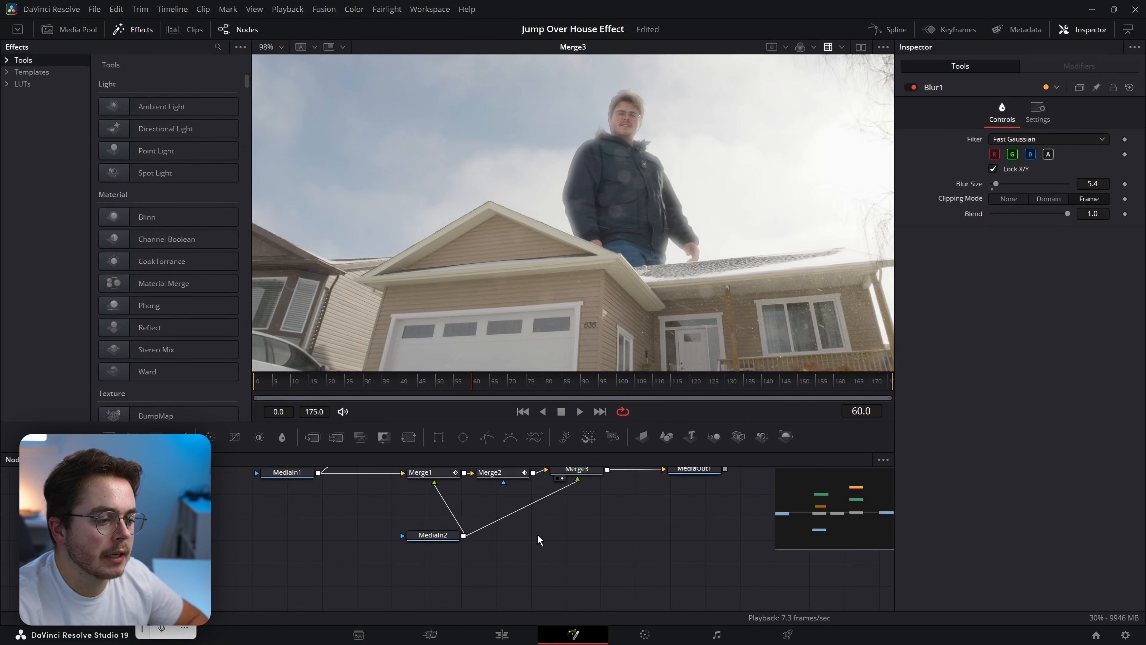
left_click(449, 541)
key("2")
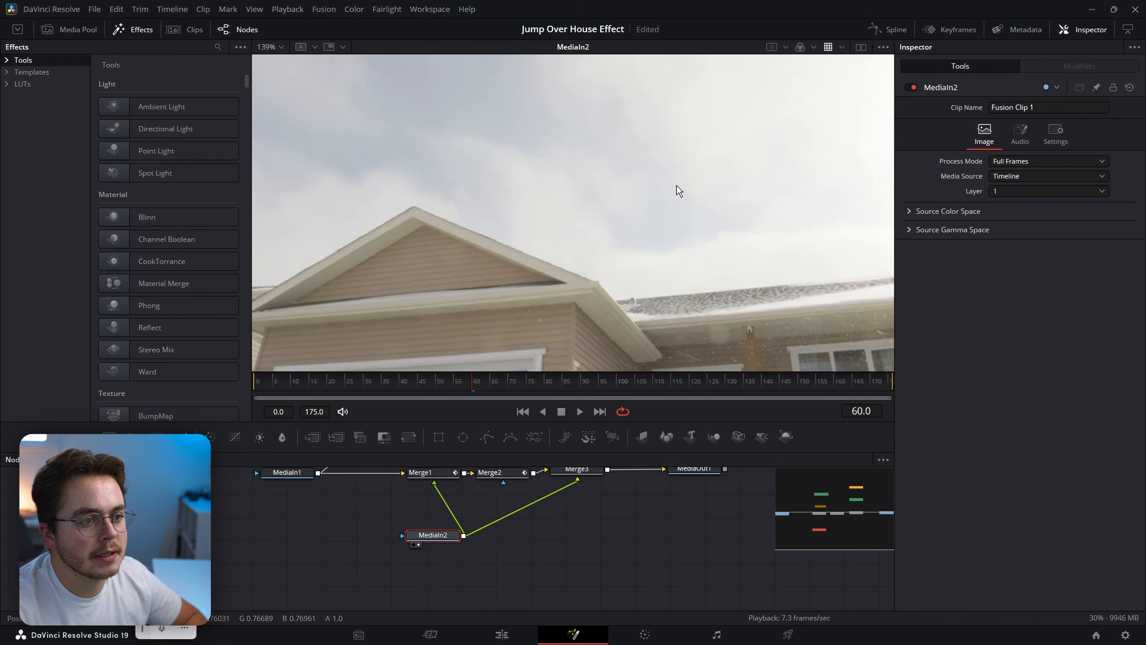
scroll(587, 180, "down", 3)
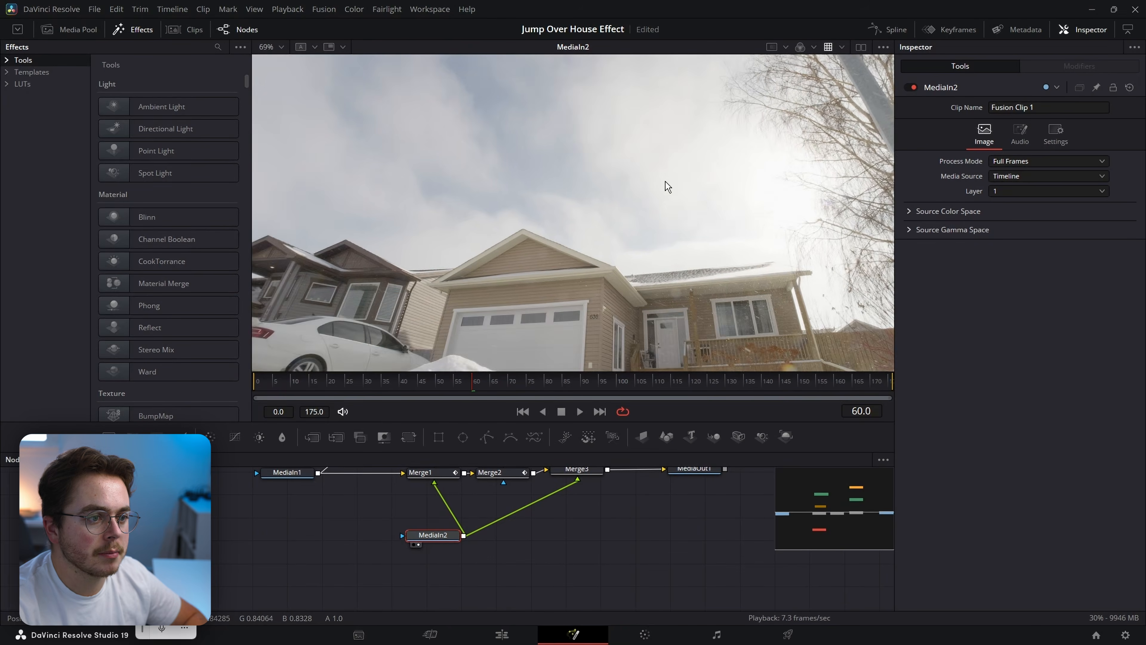
key("shift+space")
type("bl")
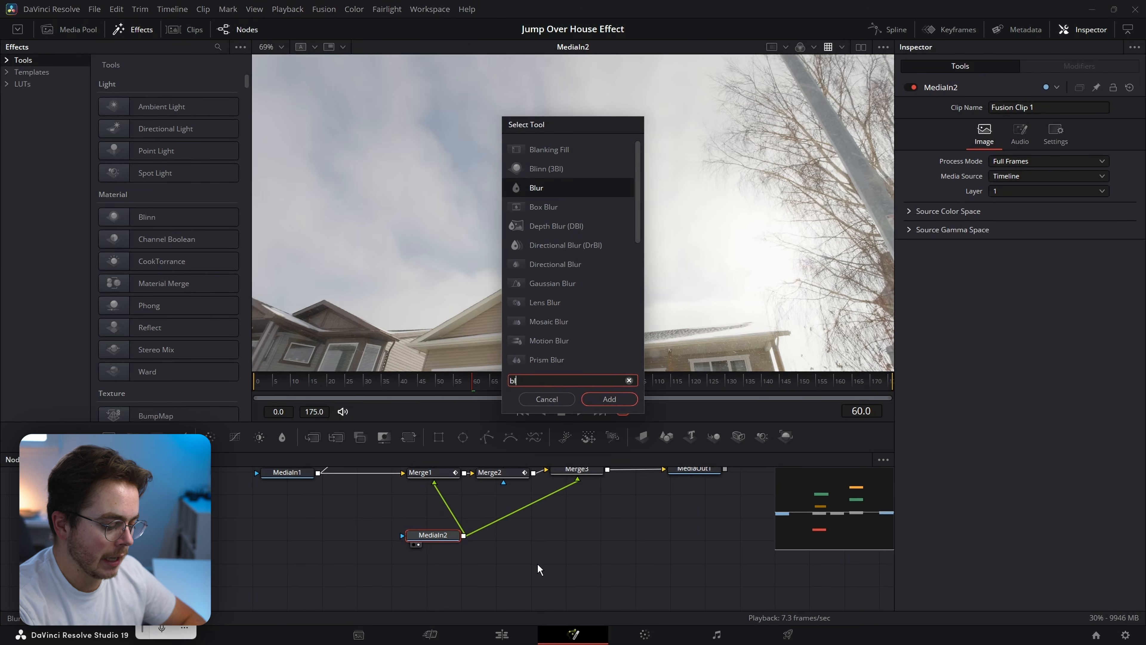
left_click(537, 398)
Step: Add a second Blur node and insert it on the connection between MediaIn2 and Merge3
left_click(580, 571)
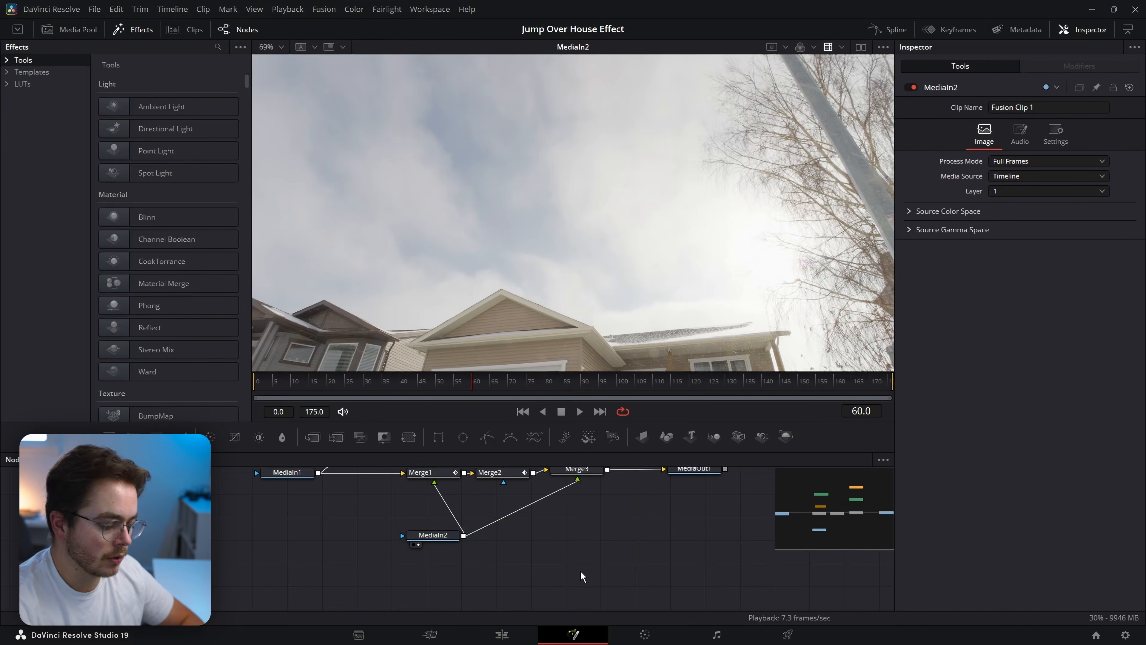
key("shift+space")
type("blu")
key("Return")
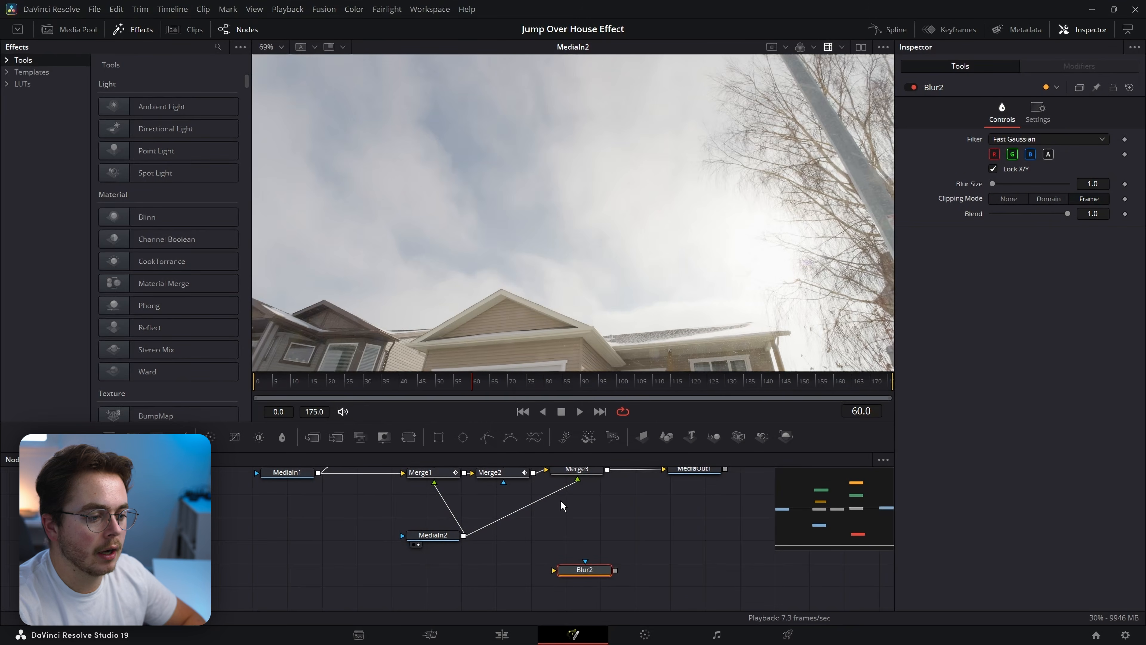
left_click_drag(601, 567, 537, 504)
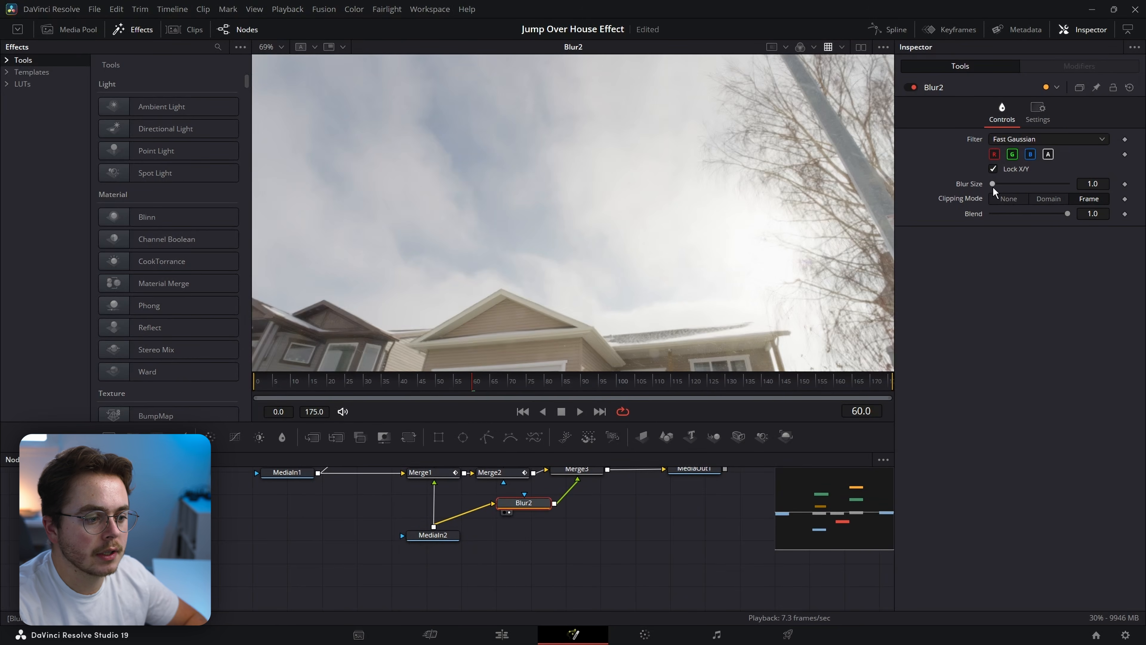
Step: Set Blur2's blur size to 20.5 and display Merge3's composite in the viewer
left_click_drag(993, 187, 1007, 187)
left_click_drag(599, 527, 596, 541)
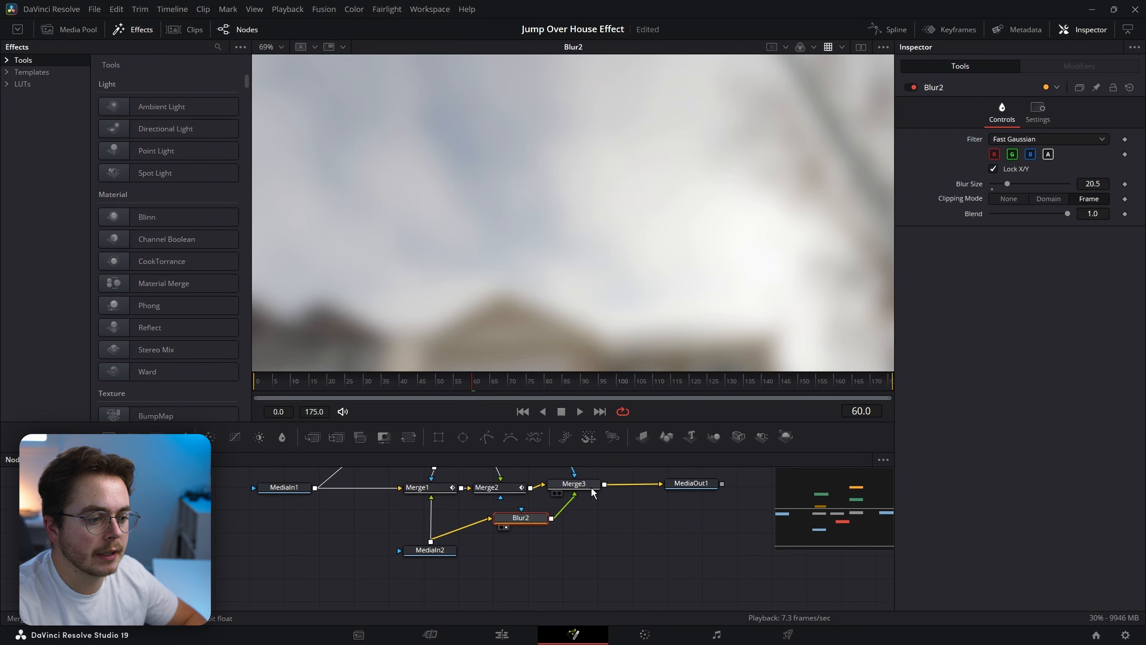
left_click(591, 487)
key("2")
Step: Examine the light wrap up close along the man's head, collar and jacket shoulders in the Merge3 composite
scroll(581, 255, "up", 3)
scroll(581, 254, "up", 4)
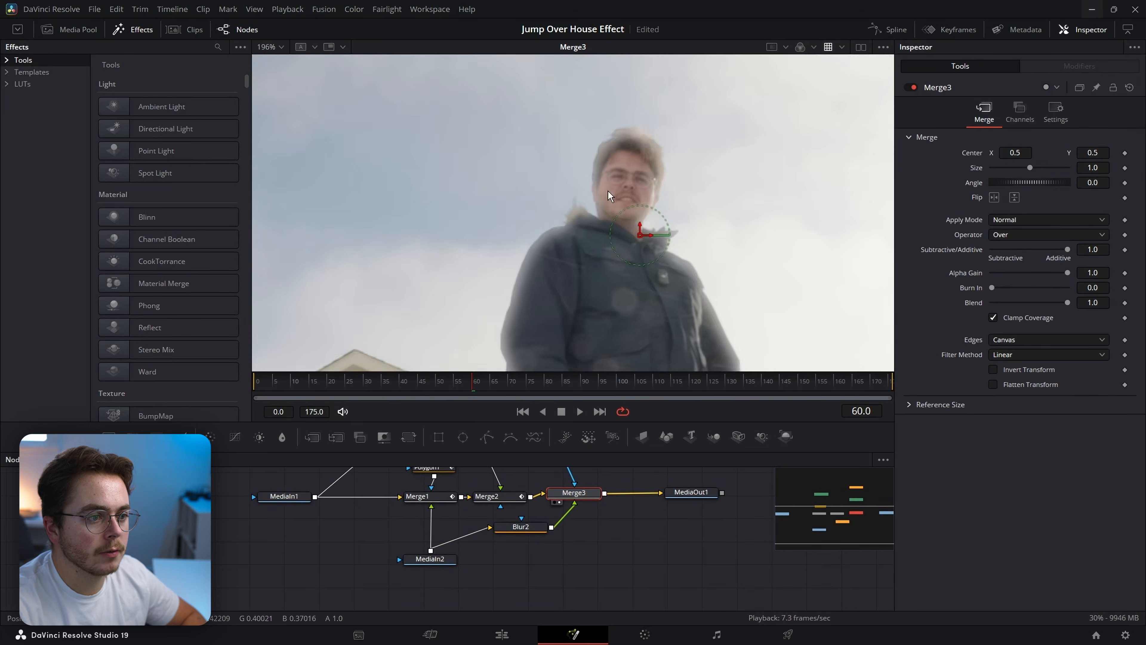
left_click_drag(574, 482, 524, 566)
scroll(542, 252, "up", 4)
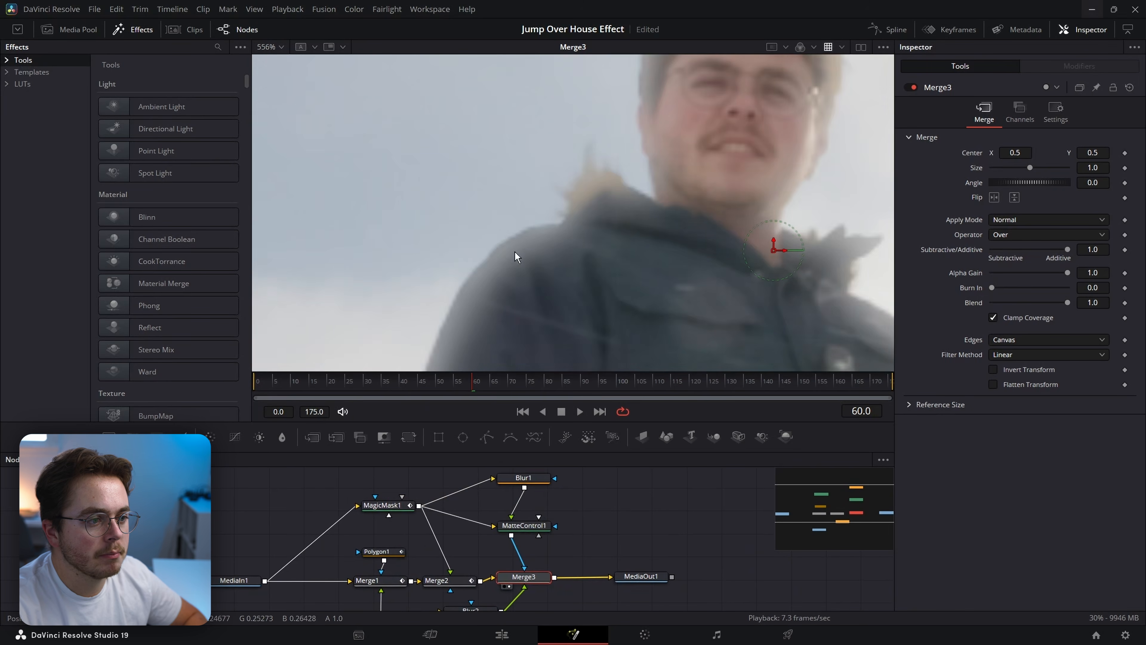
scroll(515, 252, "up", 2)
left_click(391, 491)
left_click_drag(601, 253, 292, 258)
left_click_drag(473, 274, 627, 253)
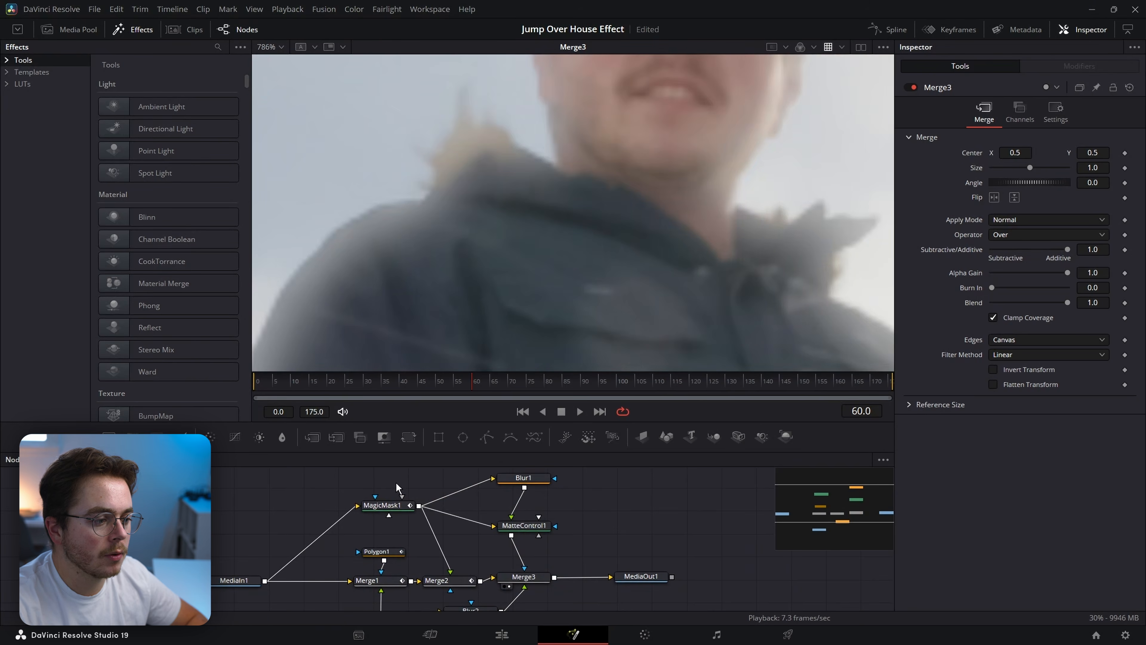
Step: Display MagicMask1 in the viewer and set its matte threshold to 0.506 low and 0.94 high
left_click(385, 504)
key("2")
scroll(506, 177, "down", 8)
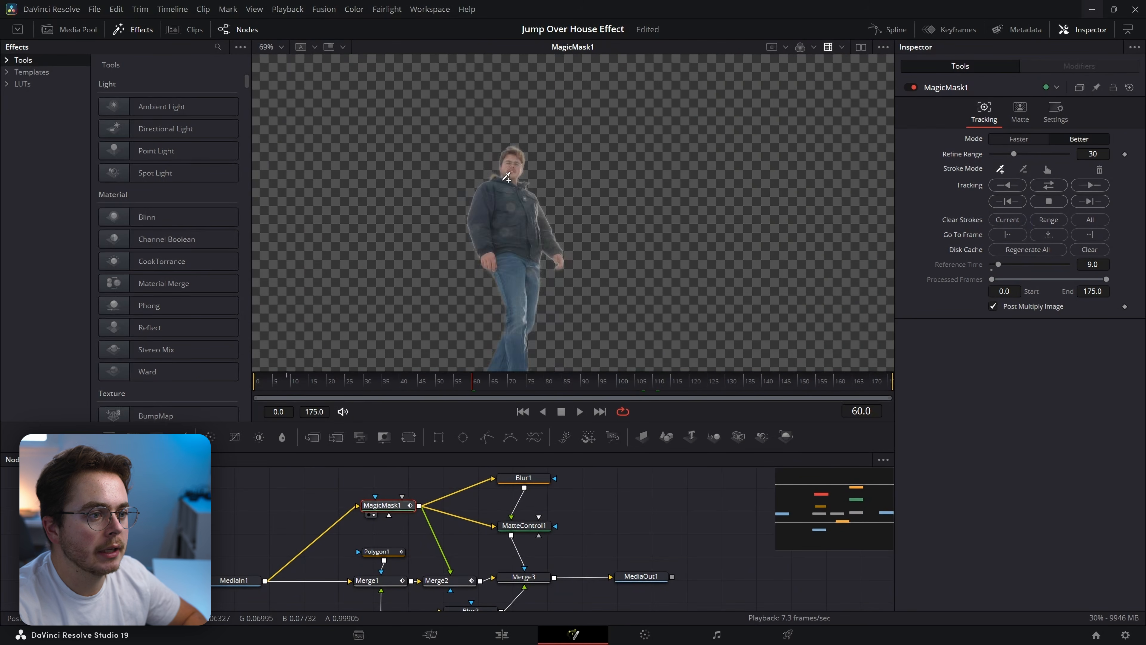
scroll(507, 177, "up", 6)
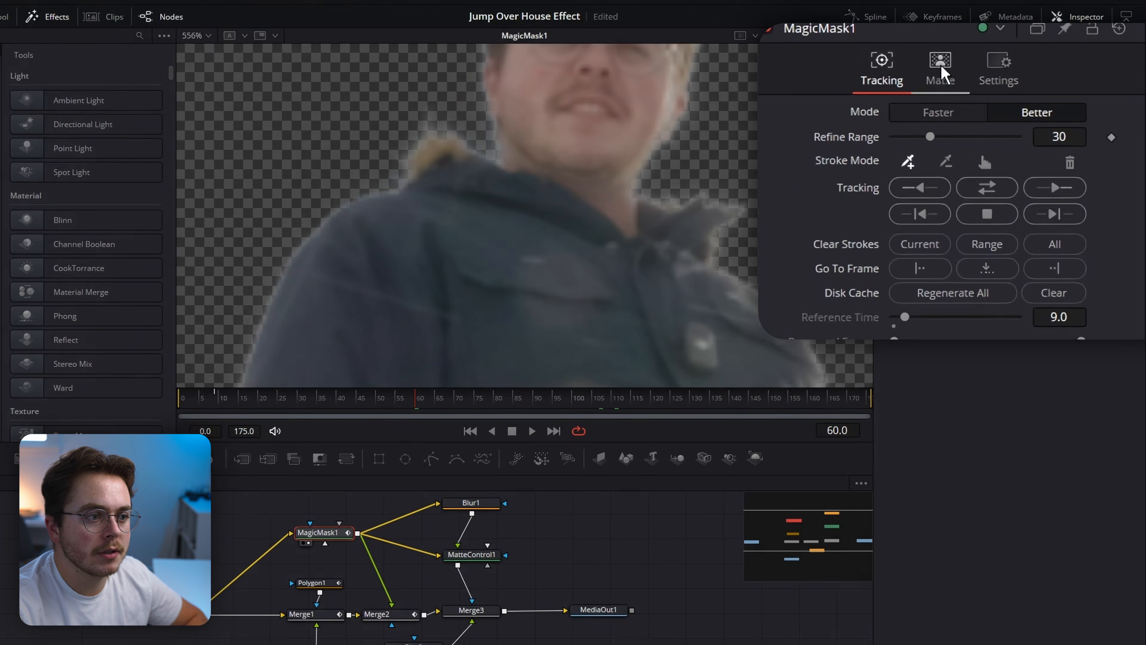
left_click(1020, 112)
left_click_drag(876, 235, 930, 237)
scroll(607, 189, "down", 2)
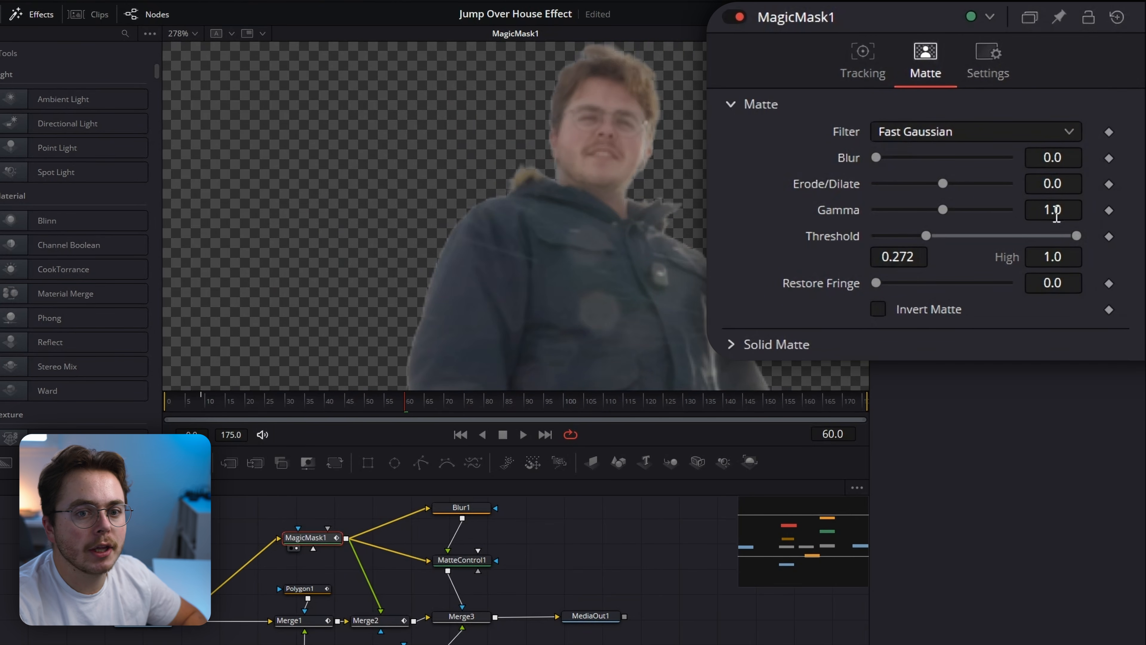
left_click_drag(1079, 243, 1043, 237)
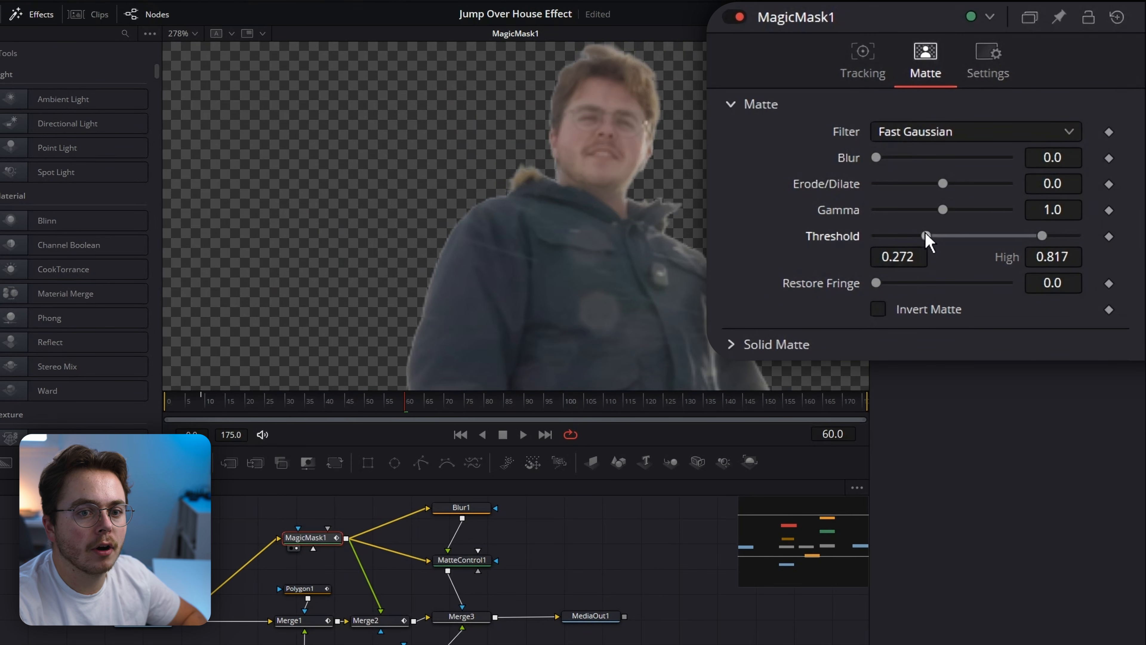
left_click_drag(939, 237, 1011, 241)
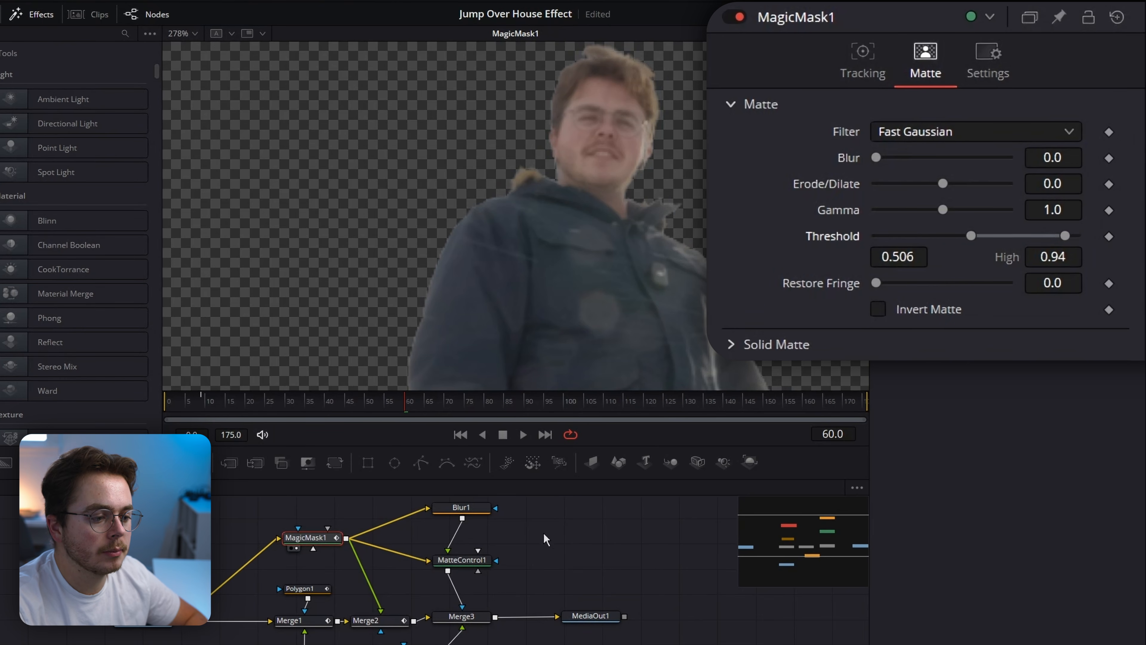
Step: Display Merge3's composite in the viewer and set MagicMask1's matte Erode/Dilate to 0.00062
left_click(462, 616)
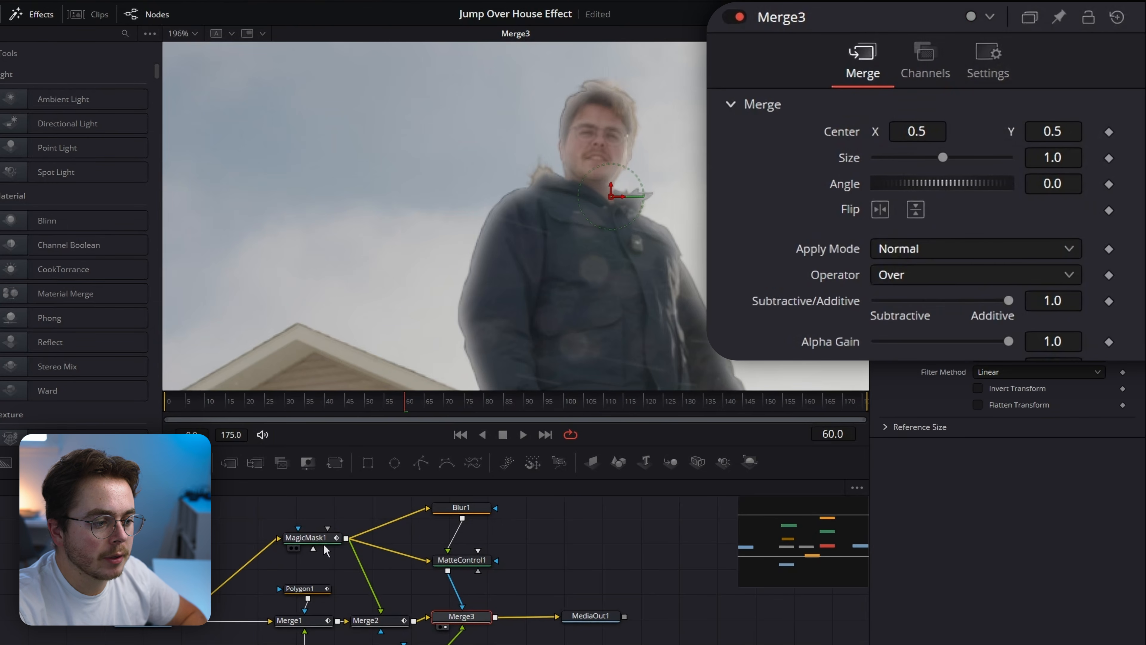
left_click(332, 538)
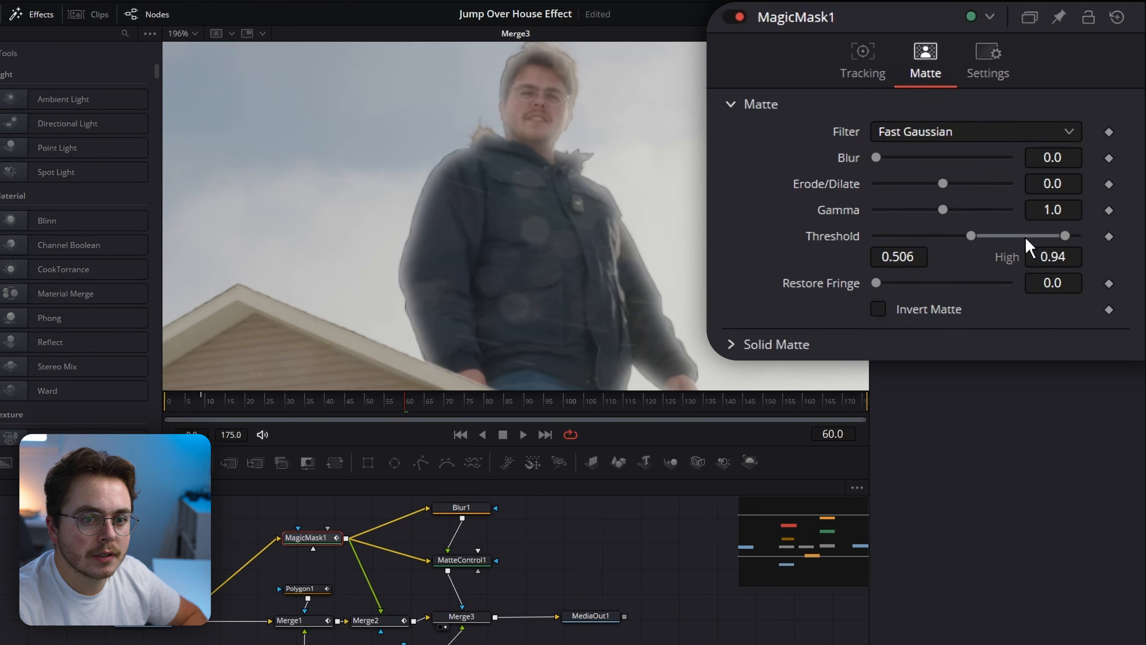
left_click_drag(1064, 182, 1072, 182)
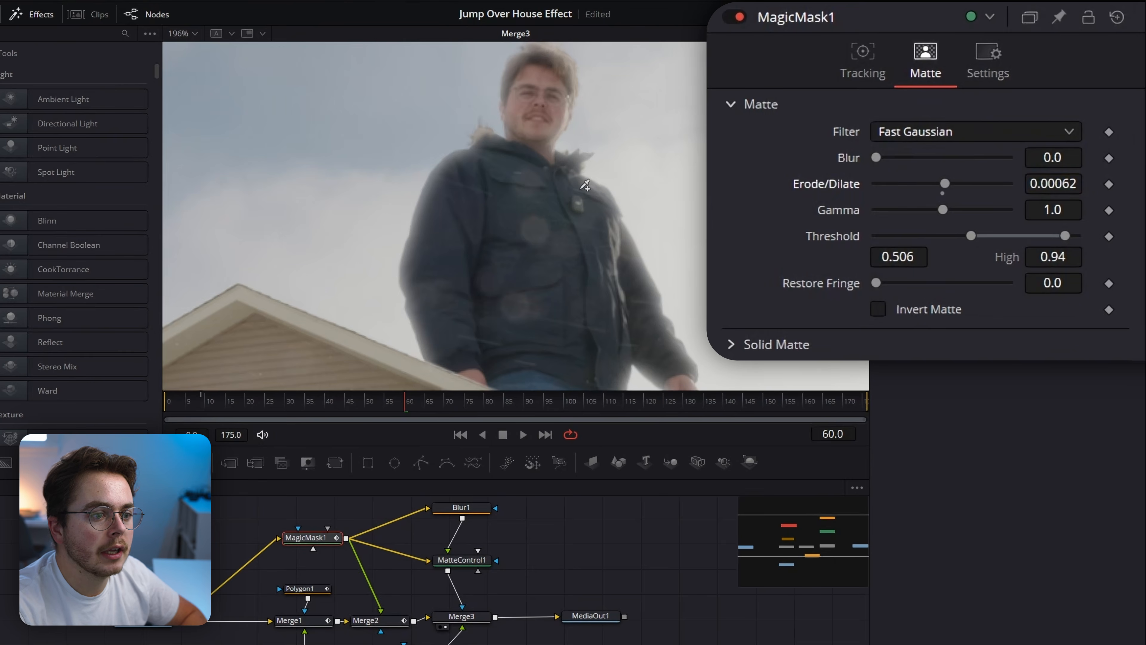
scroll(582, 187, "down", 5)
scroll(582, 189, "up", 3)
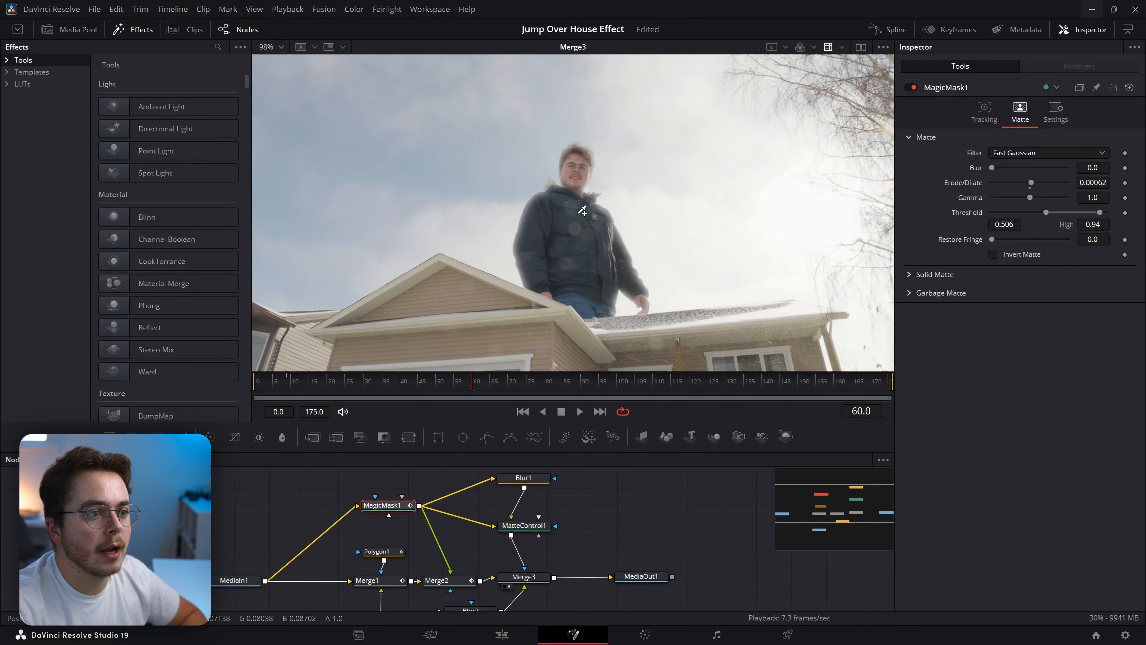
scroll(674, 148, "down", 1)
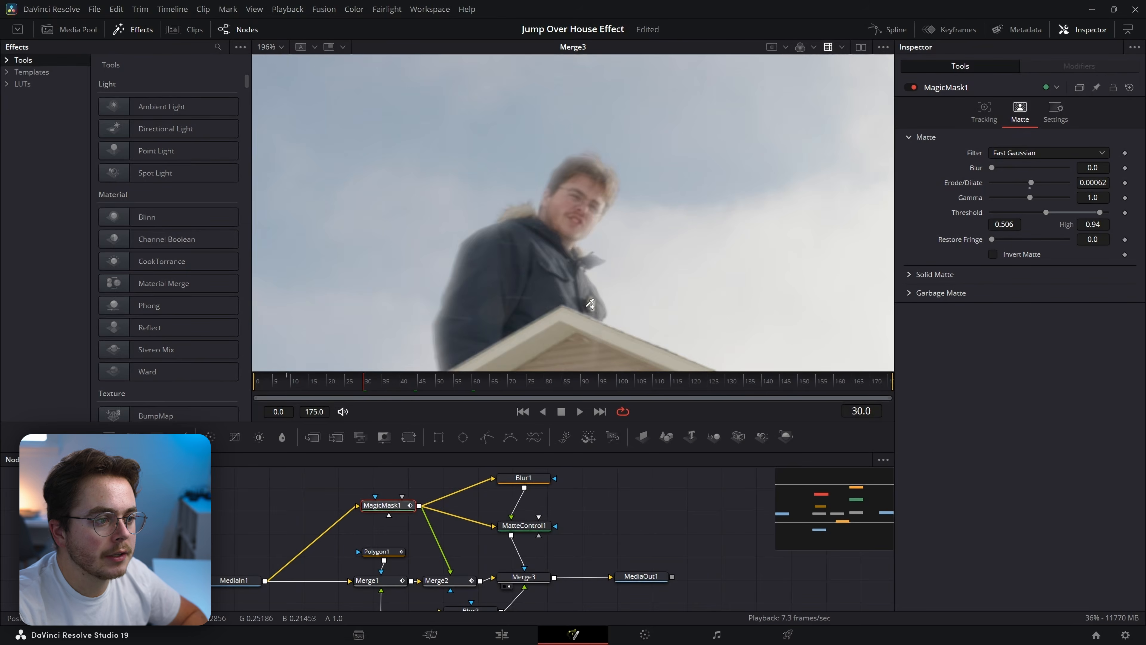
Step: Lower Merge3's blend to about 0.63 and slightly increase Blur1's blur size
left_click(523, 577)
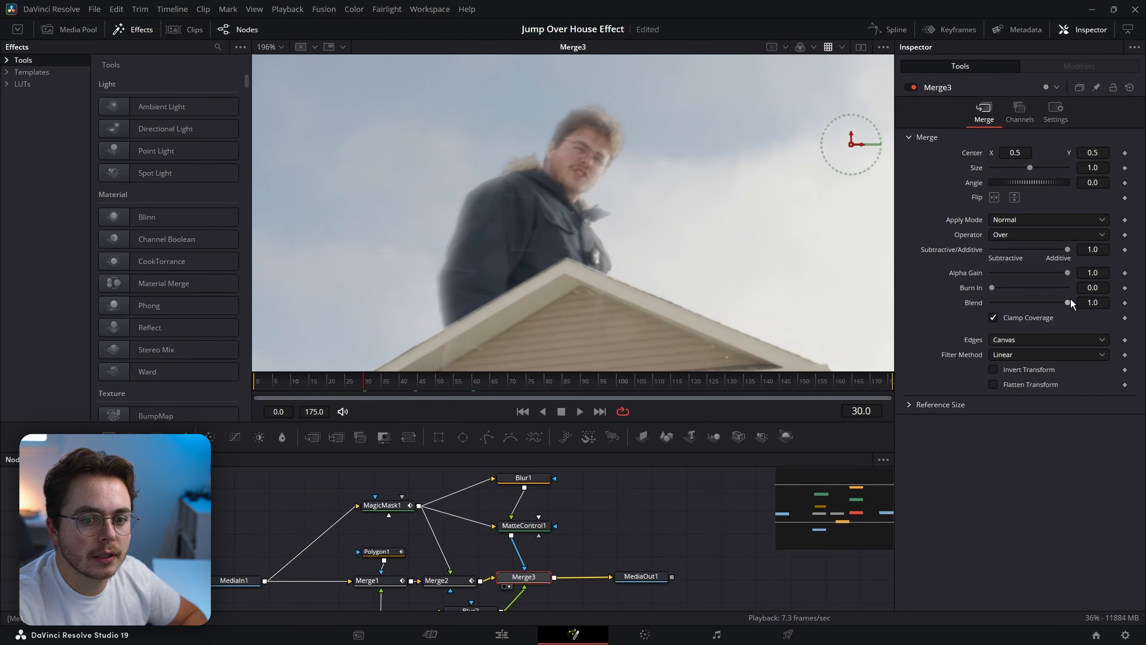
left_click_drag(1047, 299, 1035, 297)
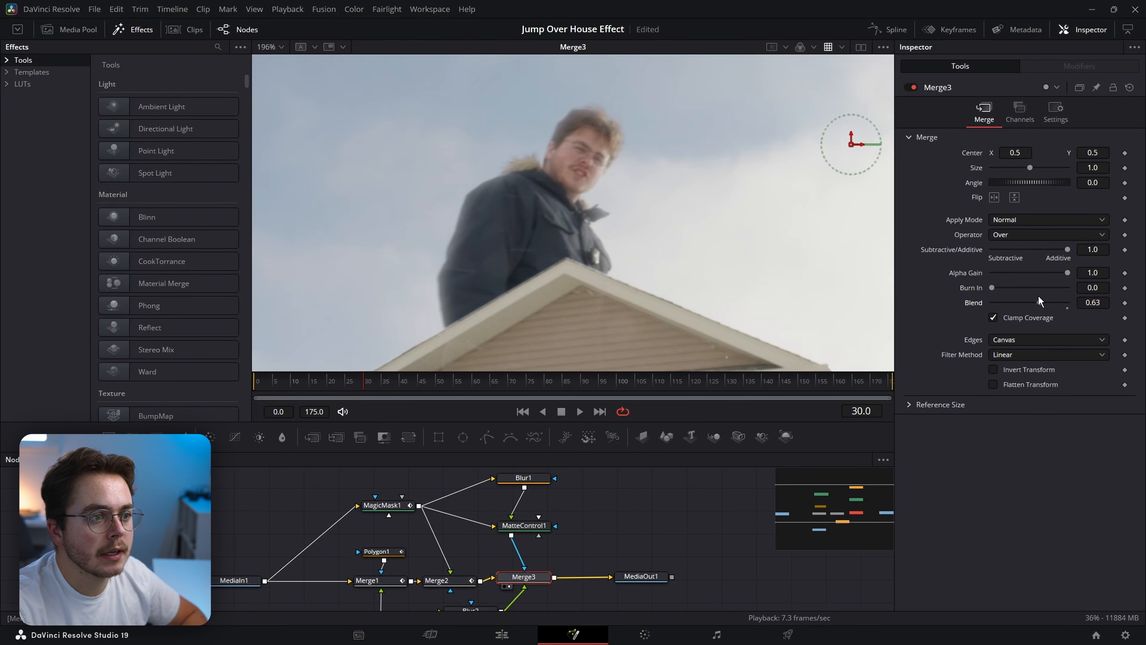
left_click(524, 478)
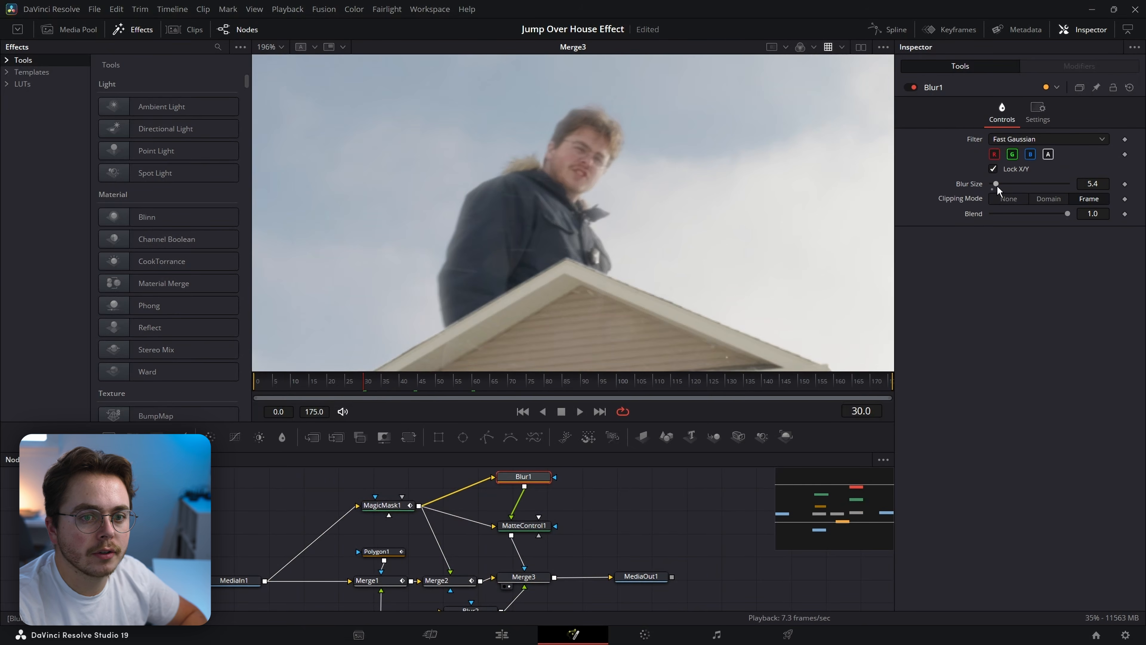
left_click_drag(996, 186, 1004, 187)
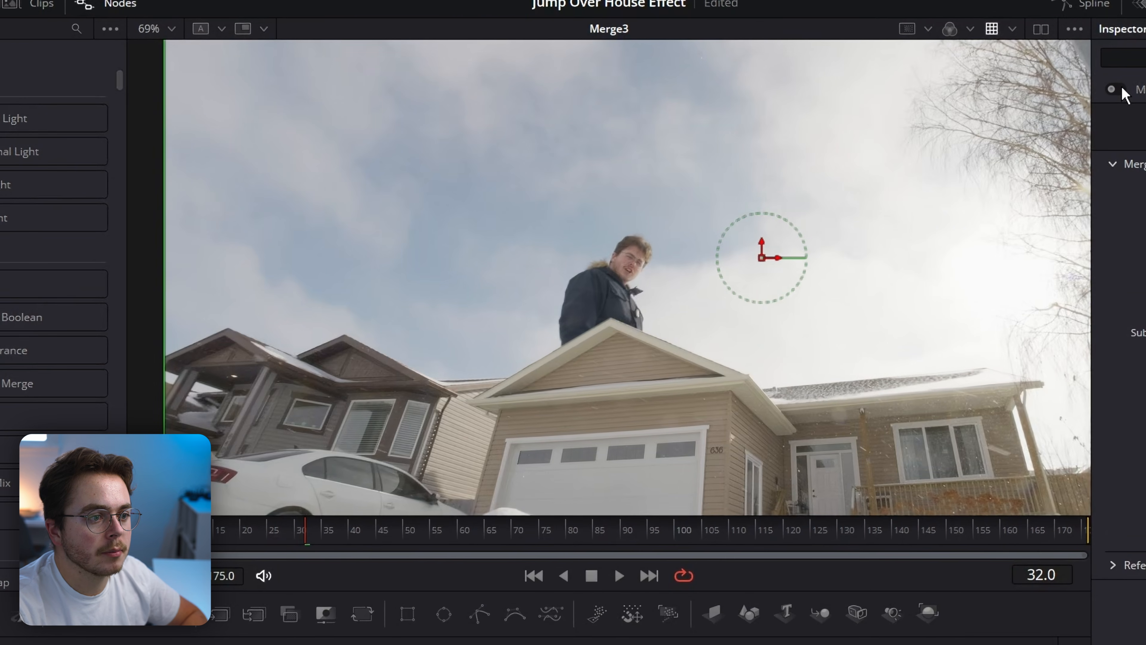
Step: Examine the man on the roof with Merge3 disabled and re-enable it to compare the light wrap
scroll(538, 293, "up", 3)
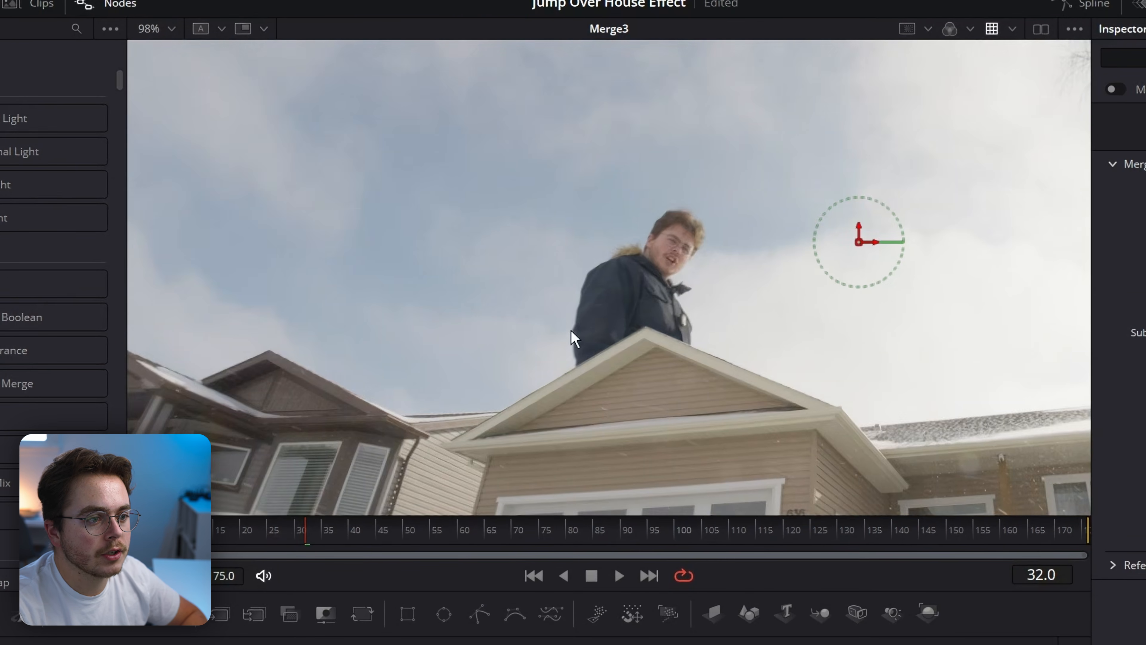
left_click_drag(679, 350, 594, 240)
scroll(602, 232, "down", 3)
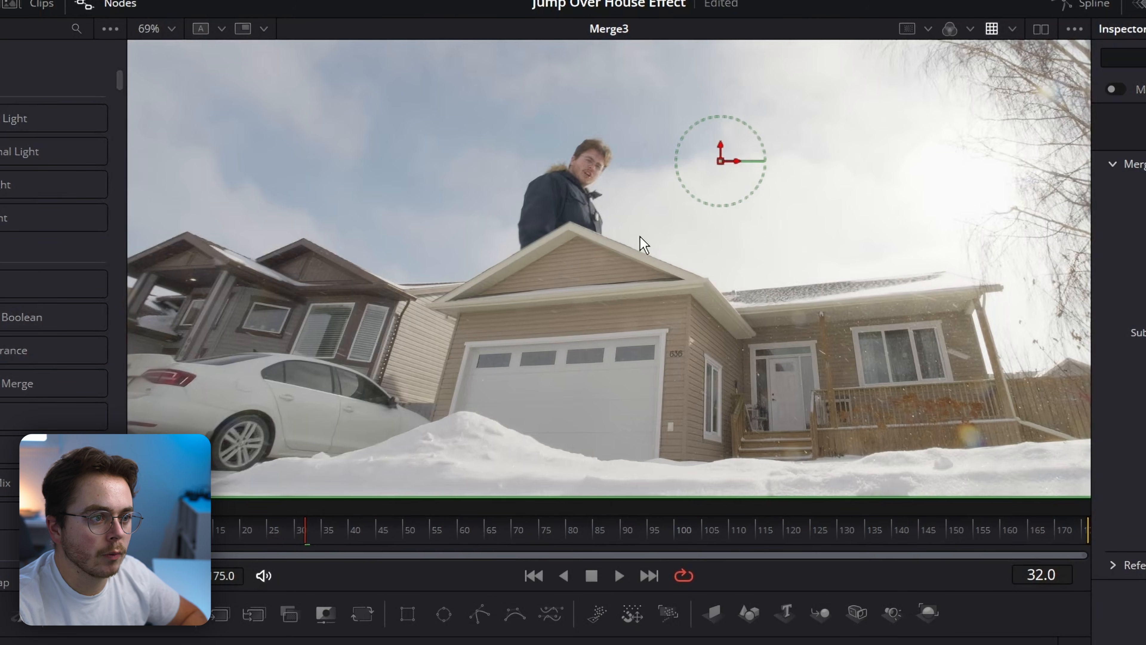
left_click_drag(631, 201, 630, 233)
left_click(1115, 91)
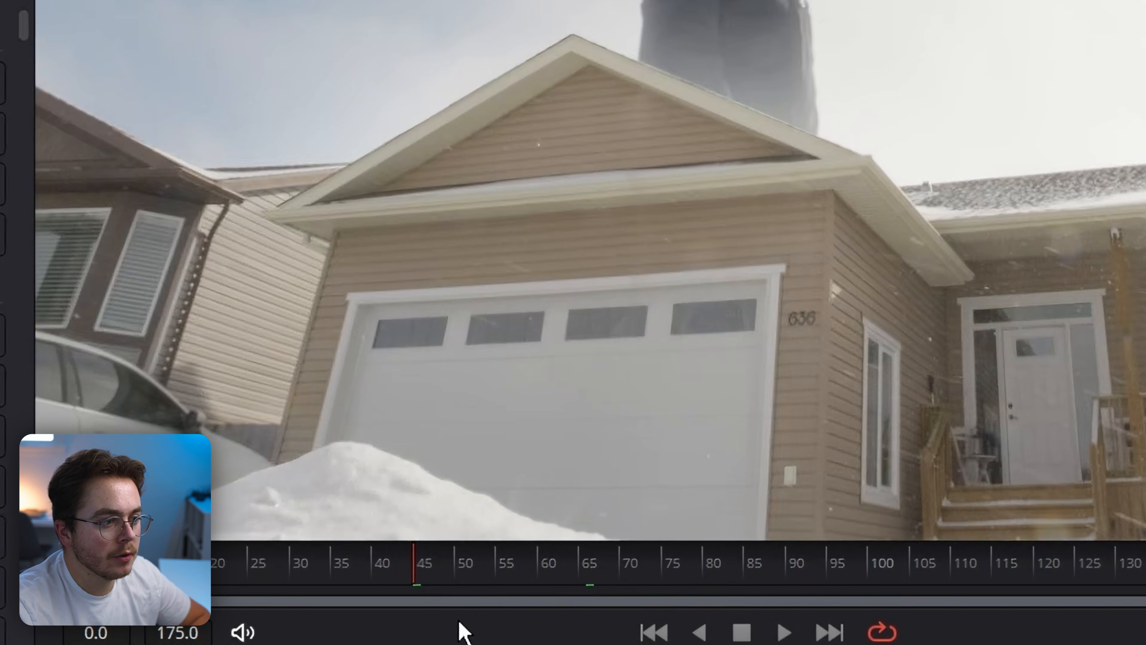
Step: Scrub between about frames 30 and 46 to check whether the light wrap spills onto the garage
left_click(383, 570)
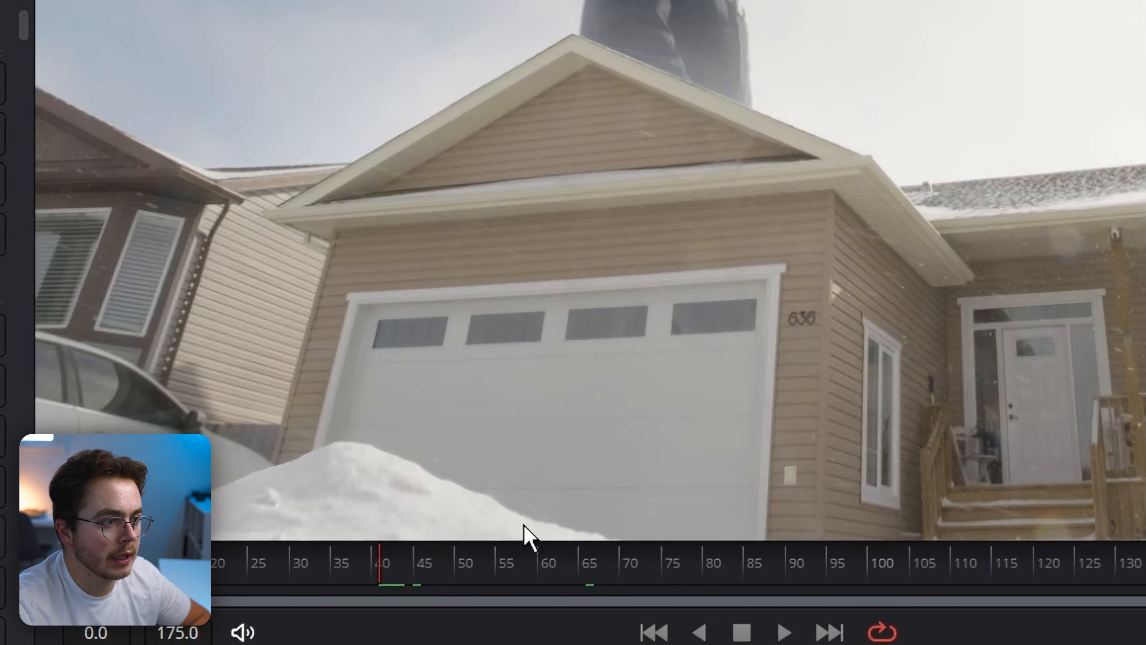
left_click(322, 562)
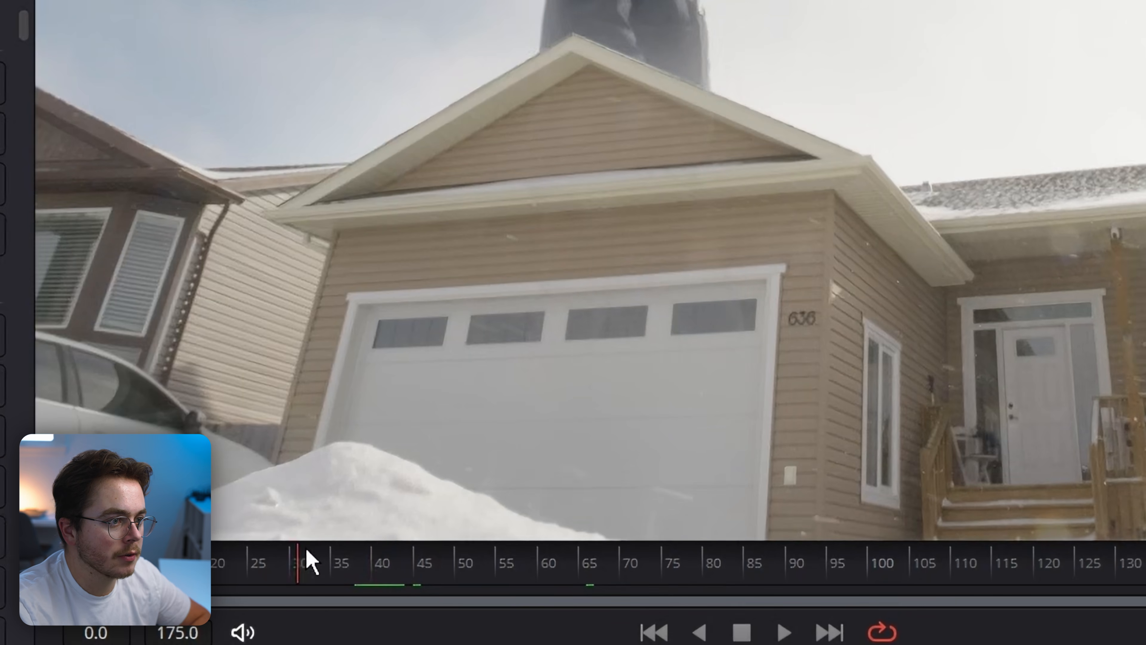
left_click_drag(329, 566, 429, 560)
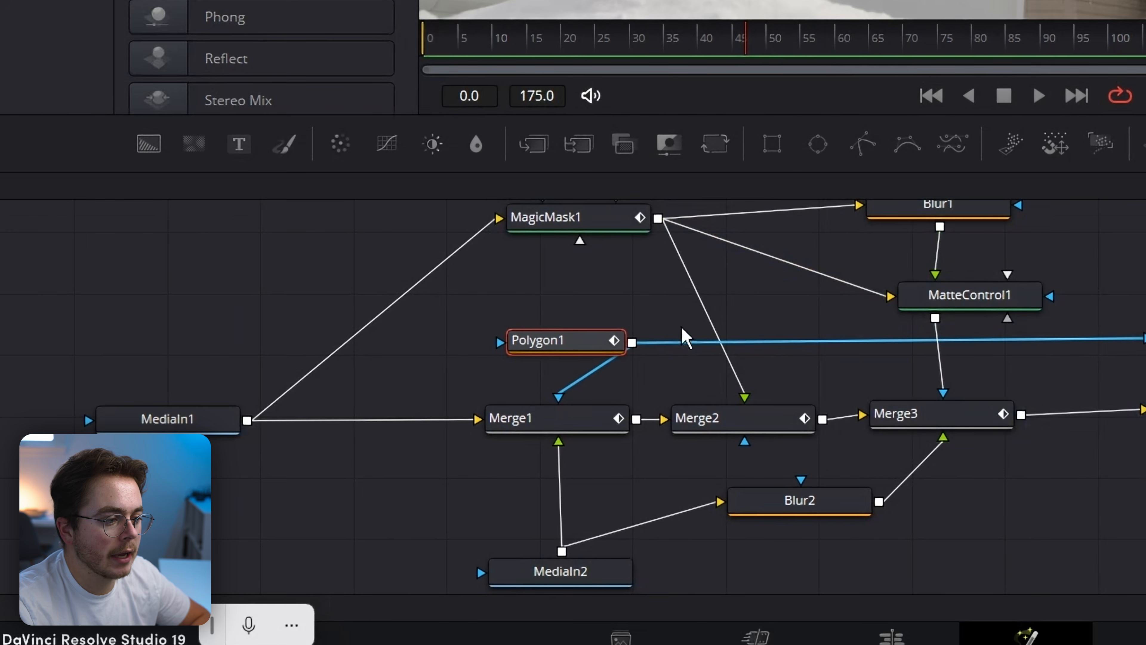
Step: Connect Polygon1's output to MatteControl1's garbage matte input and check the light wrap over the house front
left_click_drag(632, 346, 1008, 318)
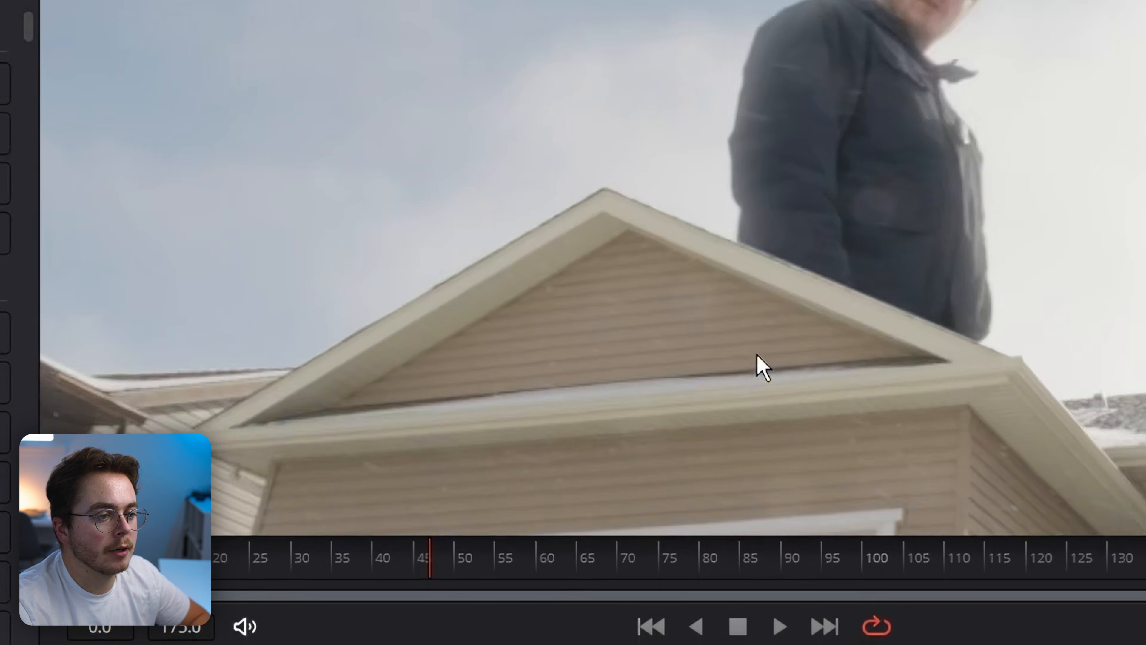
left_click_drag(596, 237, 612, 170)
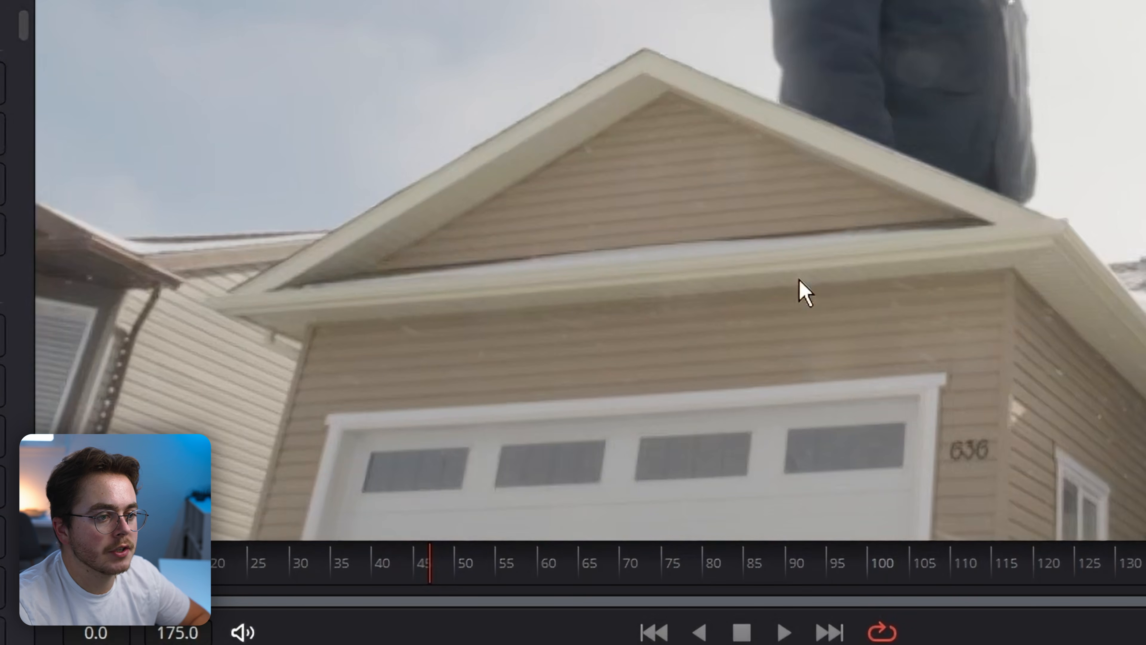
left_click_drag(879, 309, 862, 600)
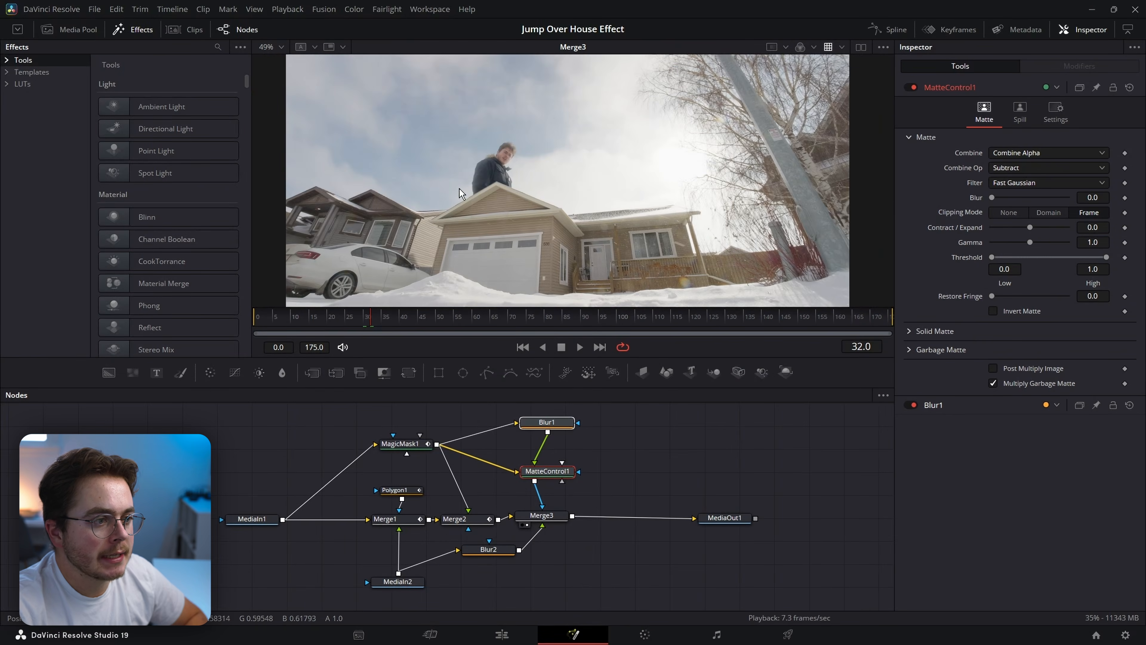
Step: Add an unconnected Background node to the composition
scroll(460, 188, "up", 2)
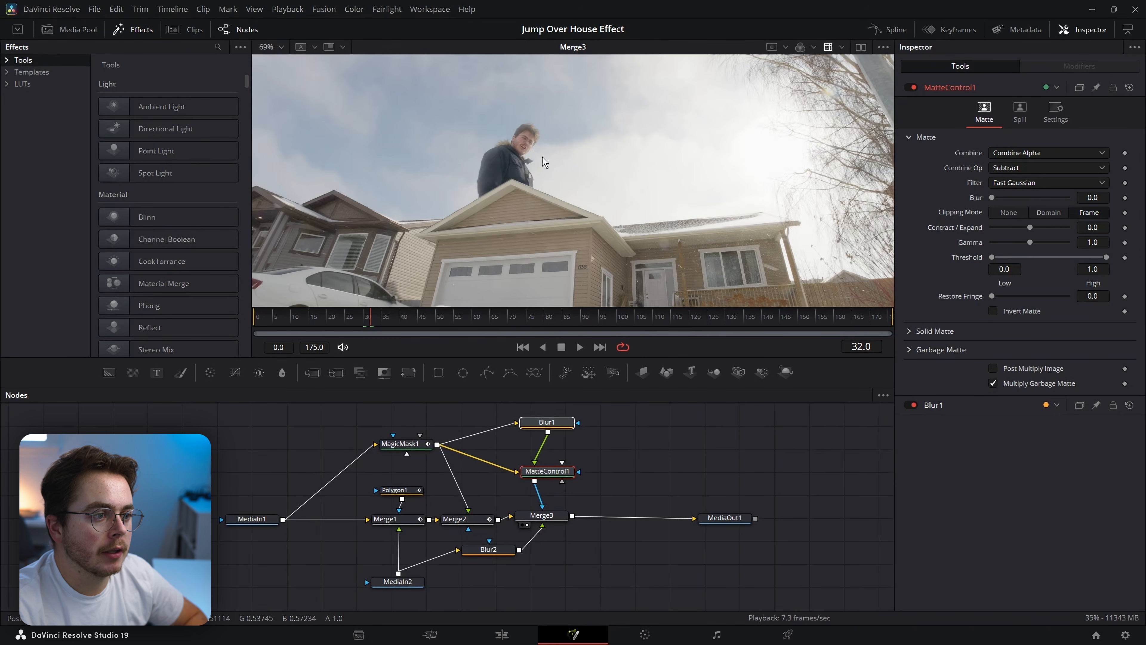
left_click(652, 466)
key("shift+space")
type("bacl")
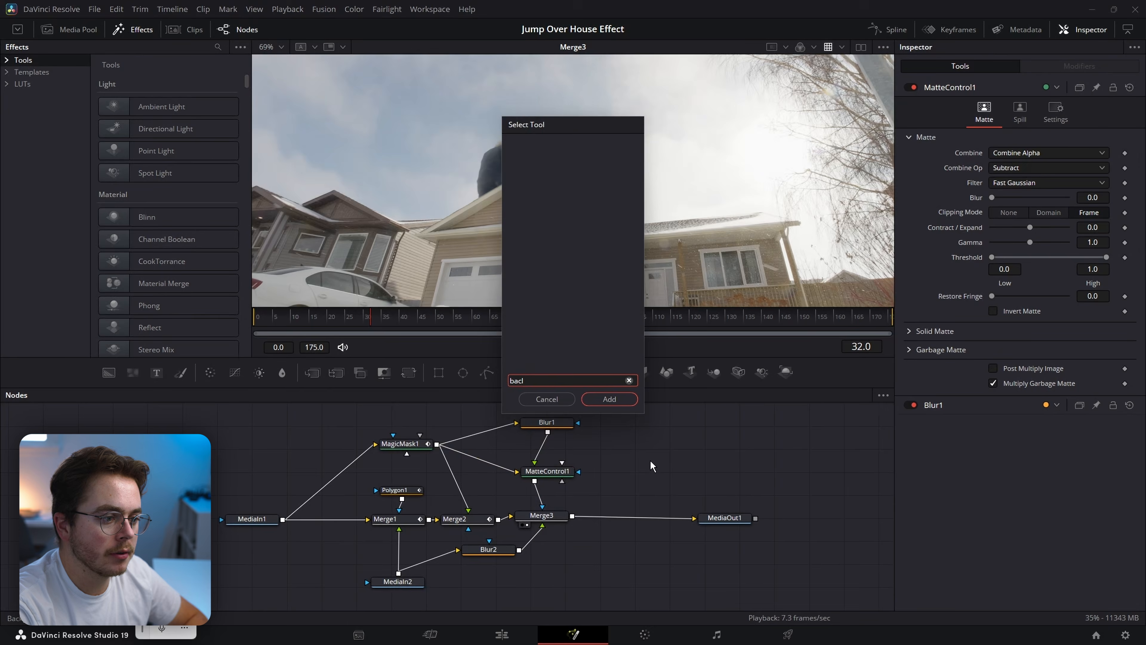
key("BackSpace")
type("k")
key("Return")
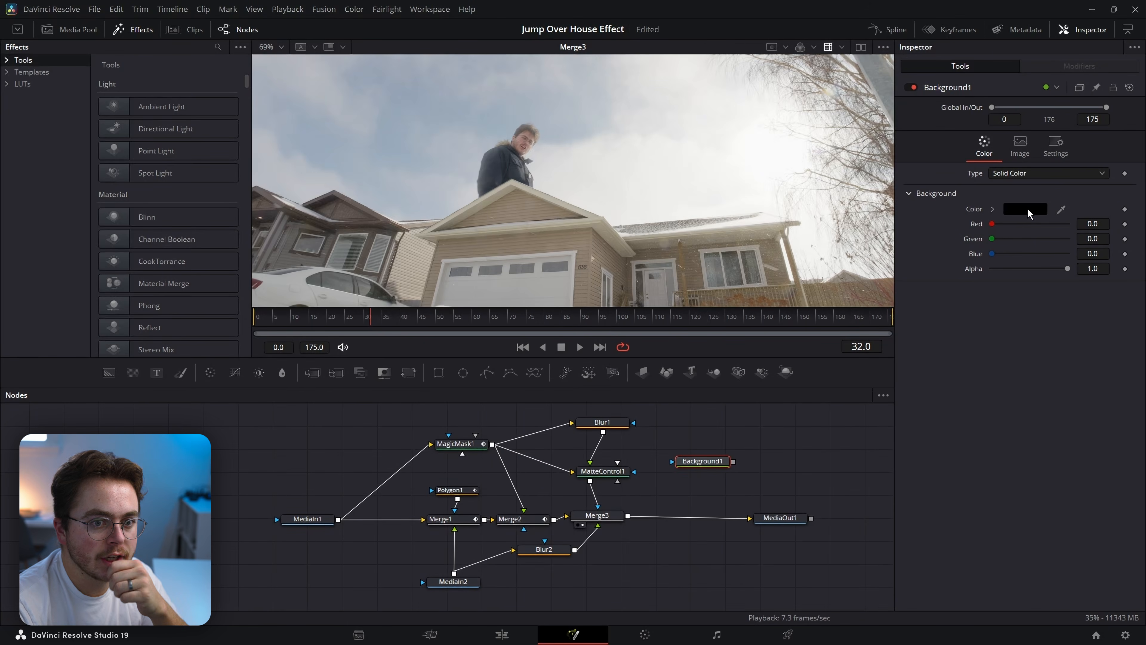
Step: Sample the sky colour #e4e3e1 for Background1 and merge it over Merge3's output with a new Merge node
left_click(1027, 210)
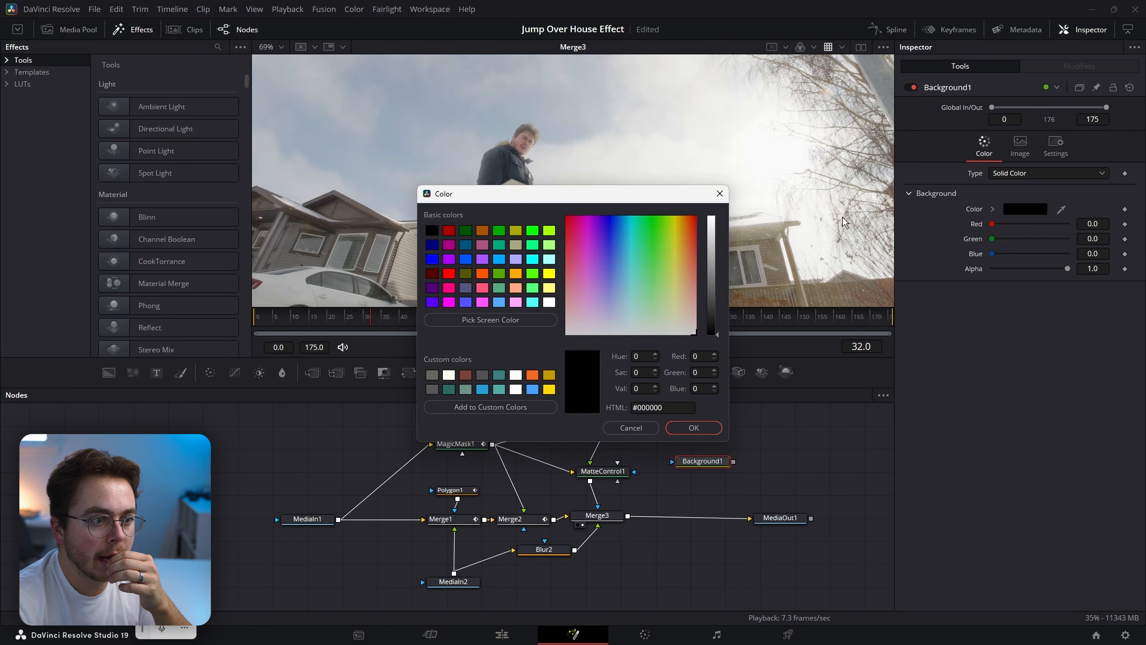
left_click(509, 320)
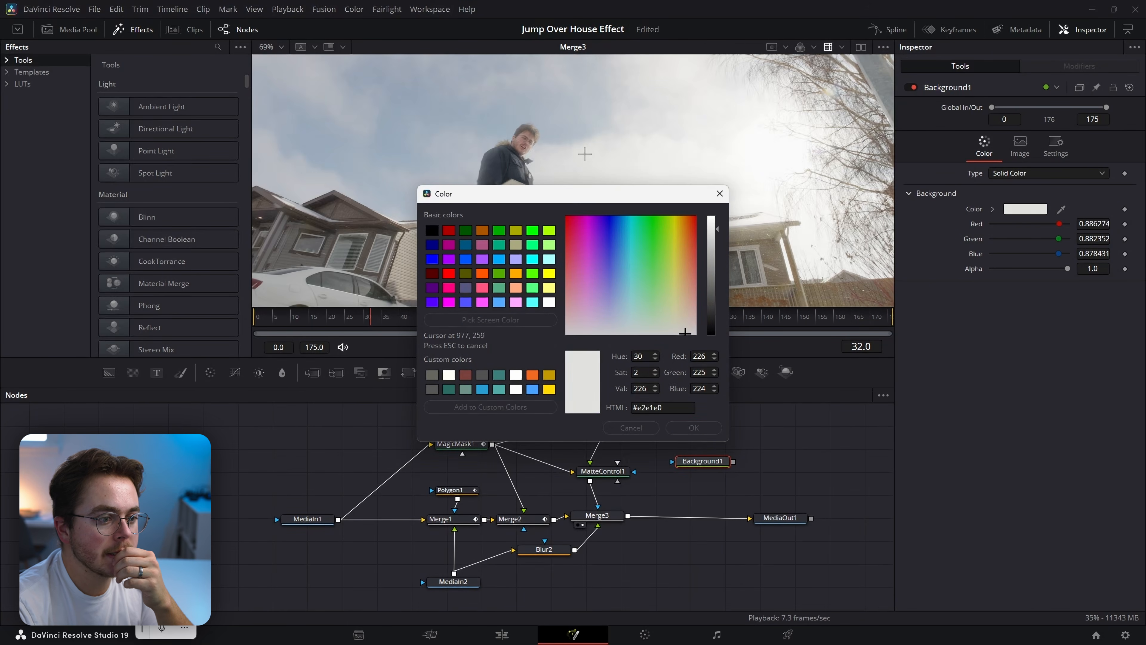
left_click(598, 168)
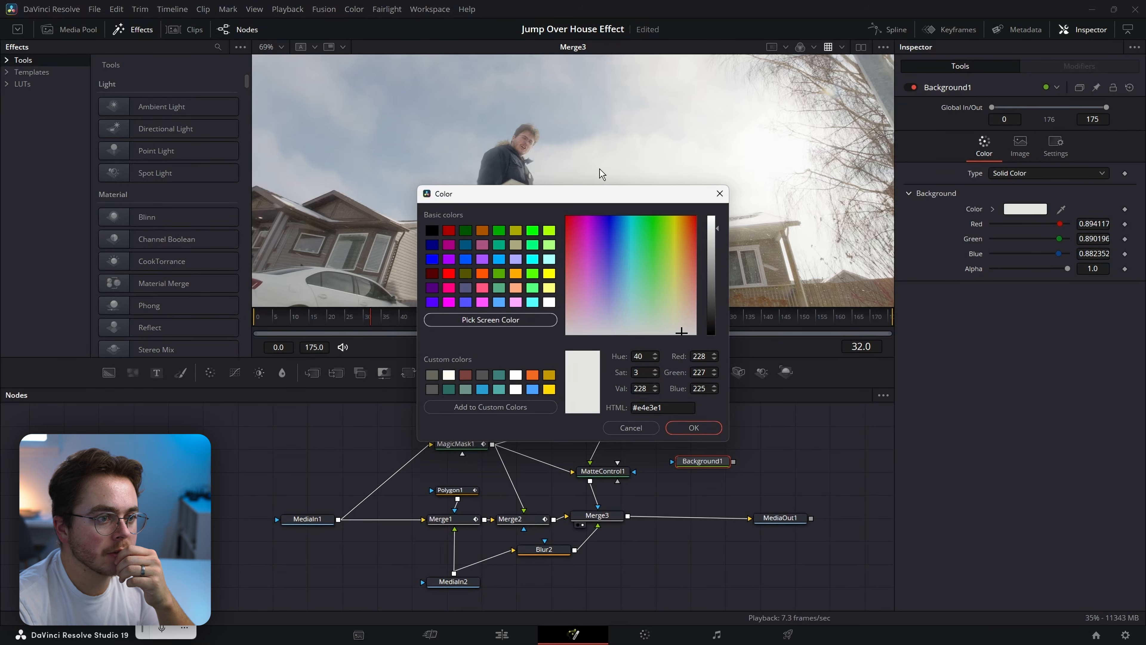
left_click(693, 428)
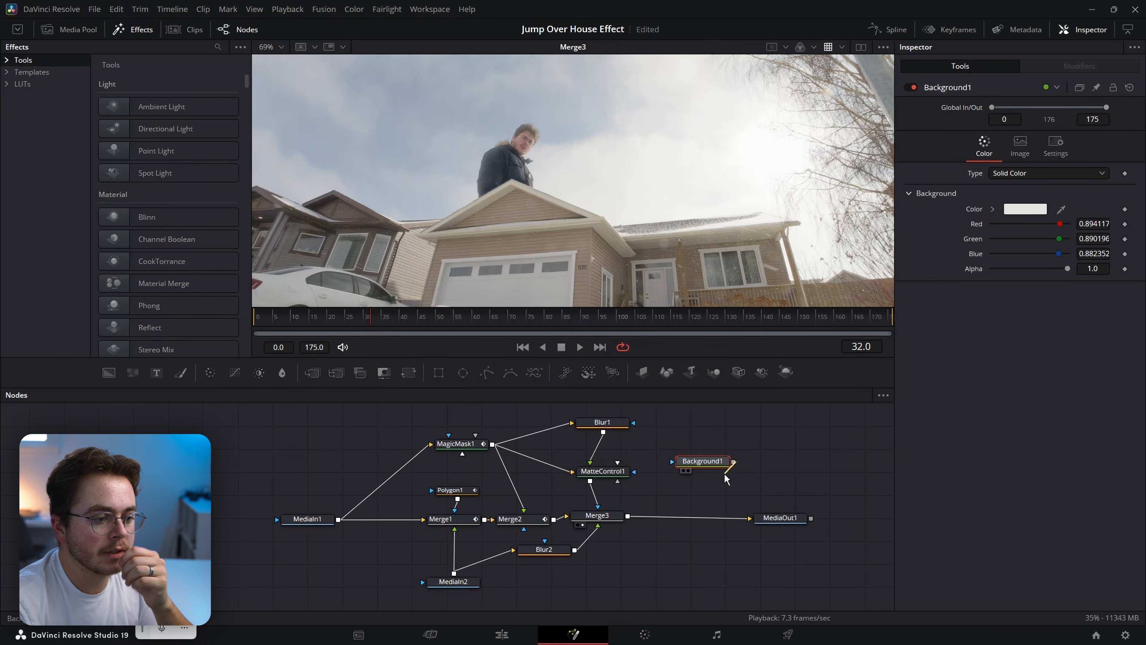
left_click_drag(726, 479, 631, 517)
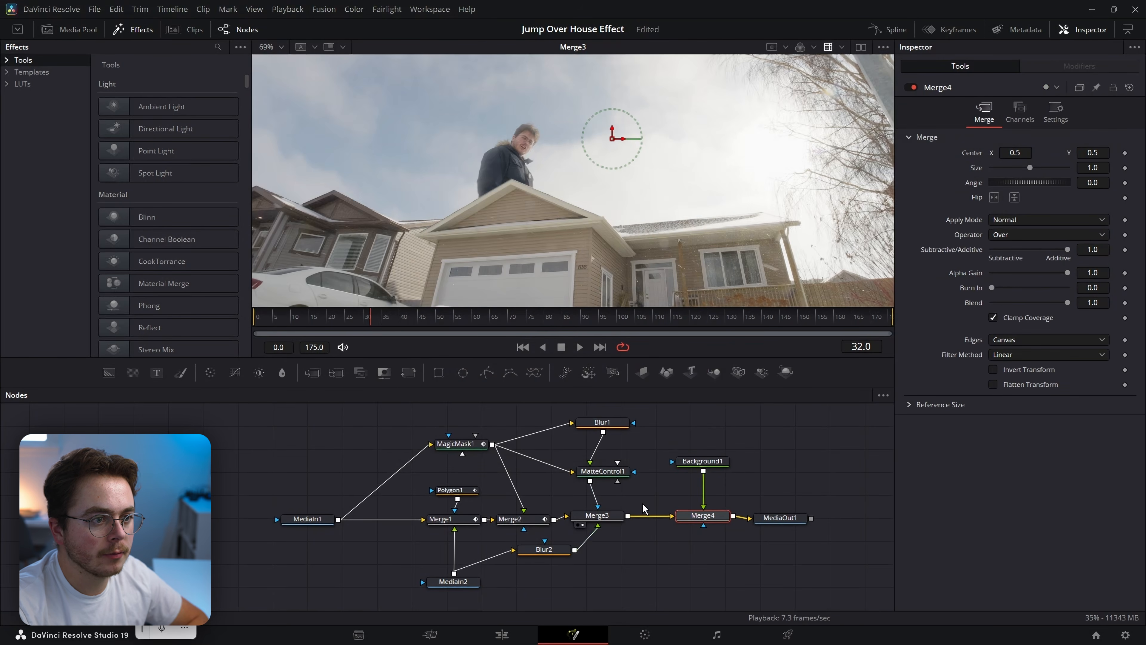
Step: View Merge4, connect Polygon1's output to Background1's mask input, and enable Apply Mask Inverted on Background1
key("1")
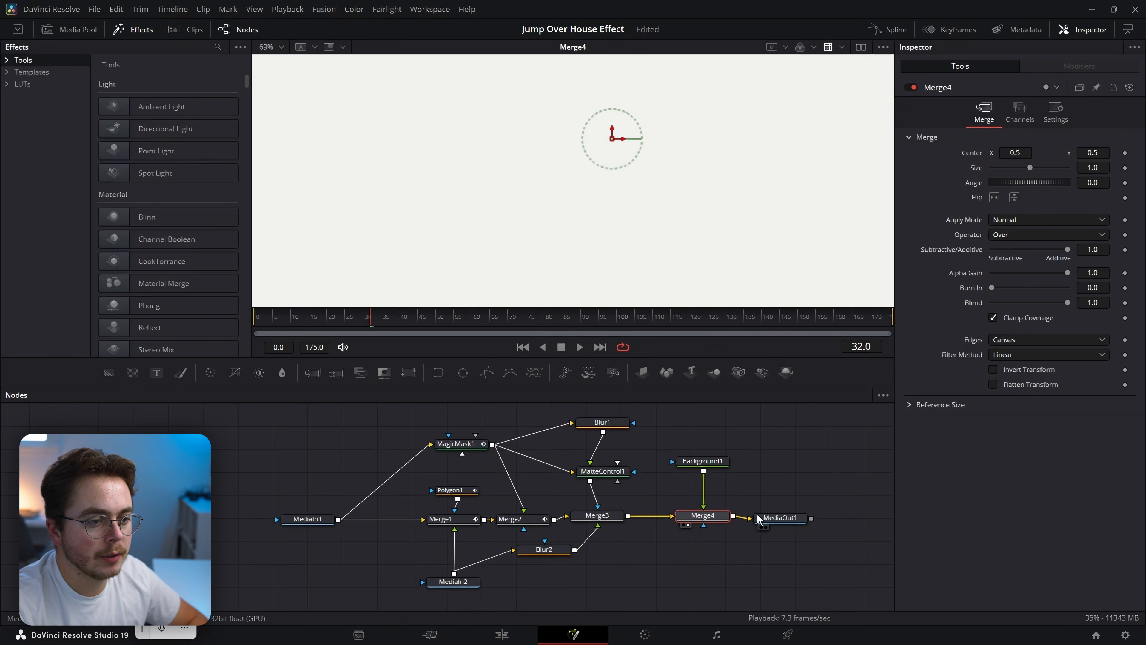
scroll(688, 200, "down", 2)
left_click_drag(703, 187, 667, 199)
scroll(662, 240, "up", 1)
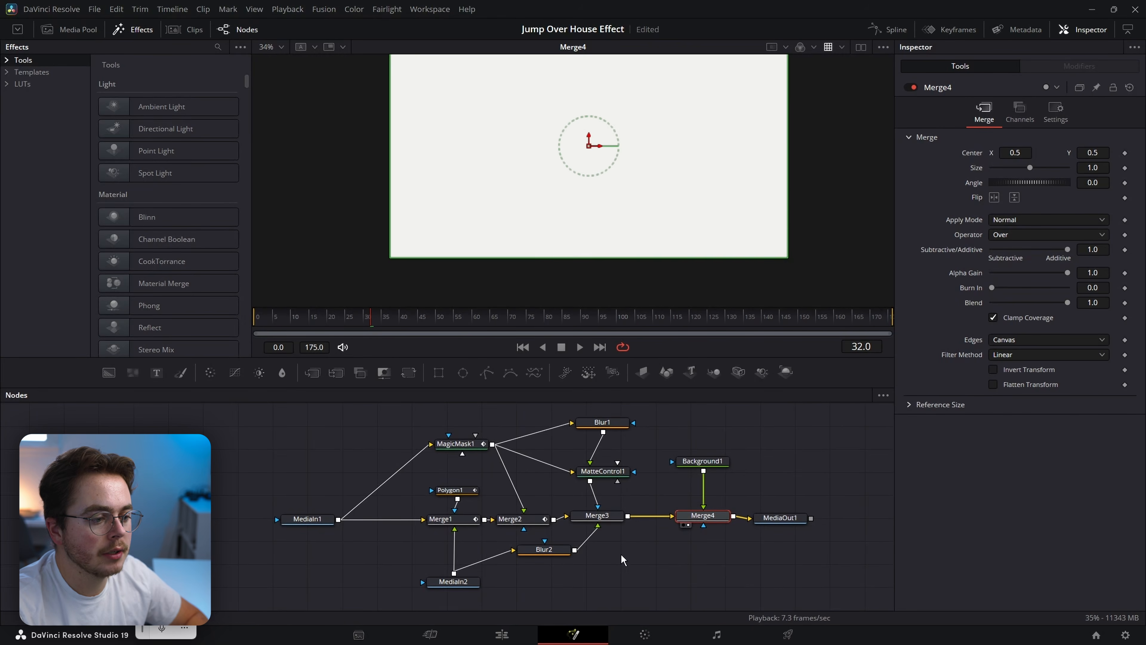
left_click_drag(640, 537, 619, 541)
left_click(429, 494)
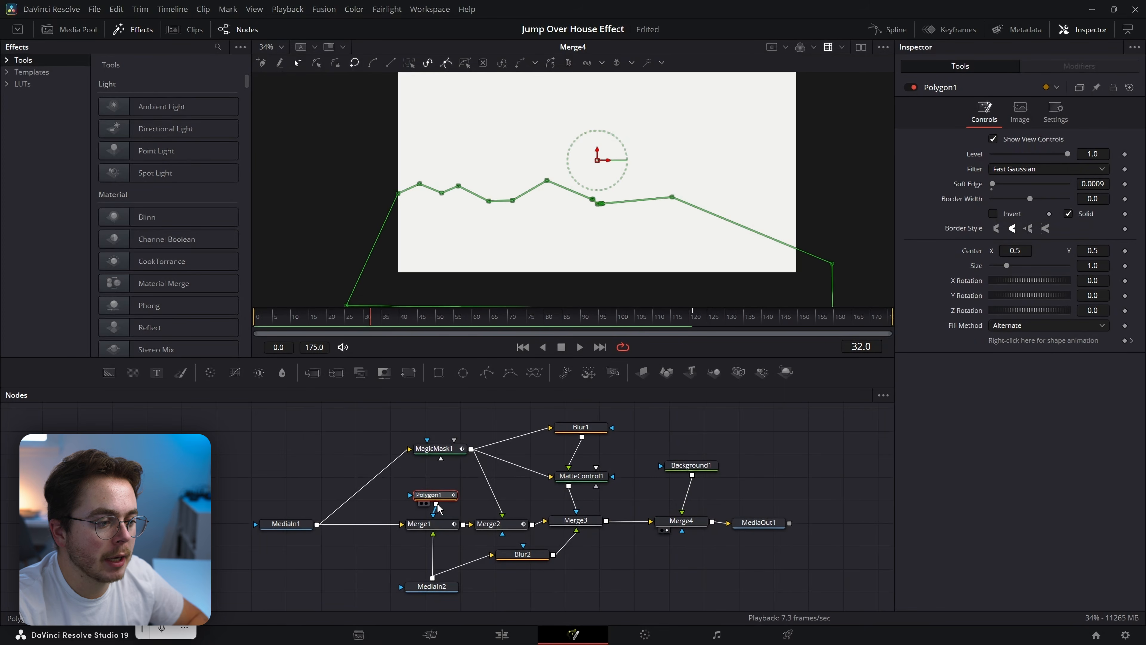
left_click_drag(435, 503, 678, 503)
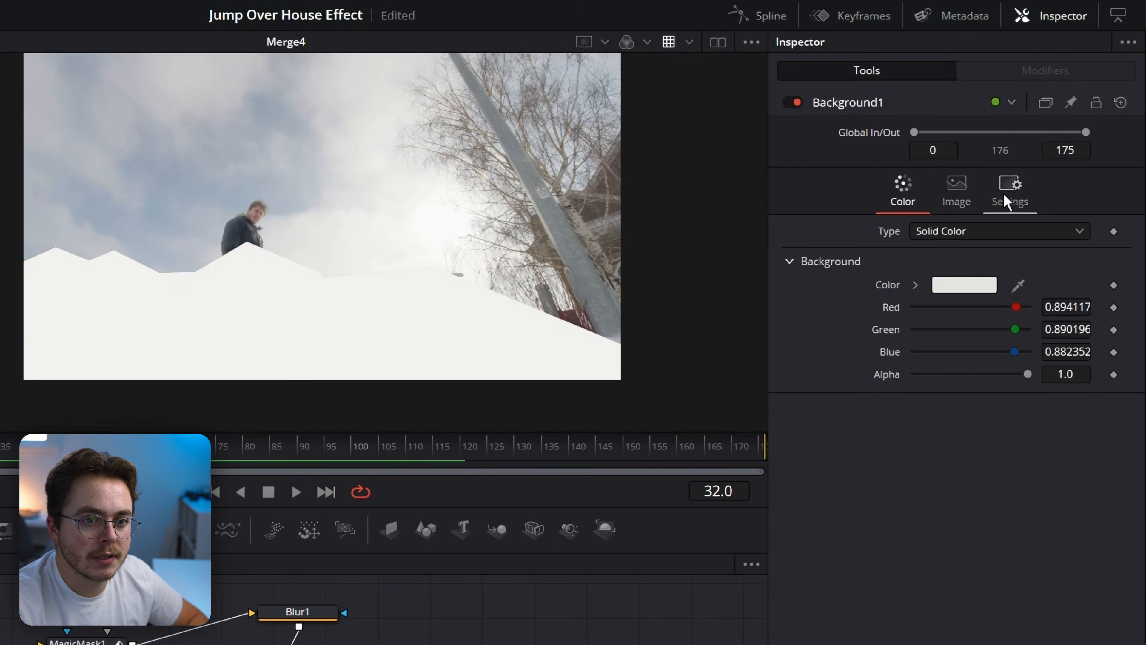
left_click(1004, 193)
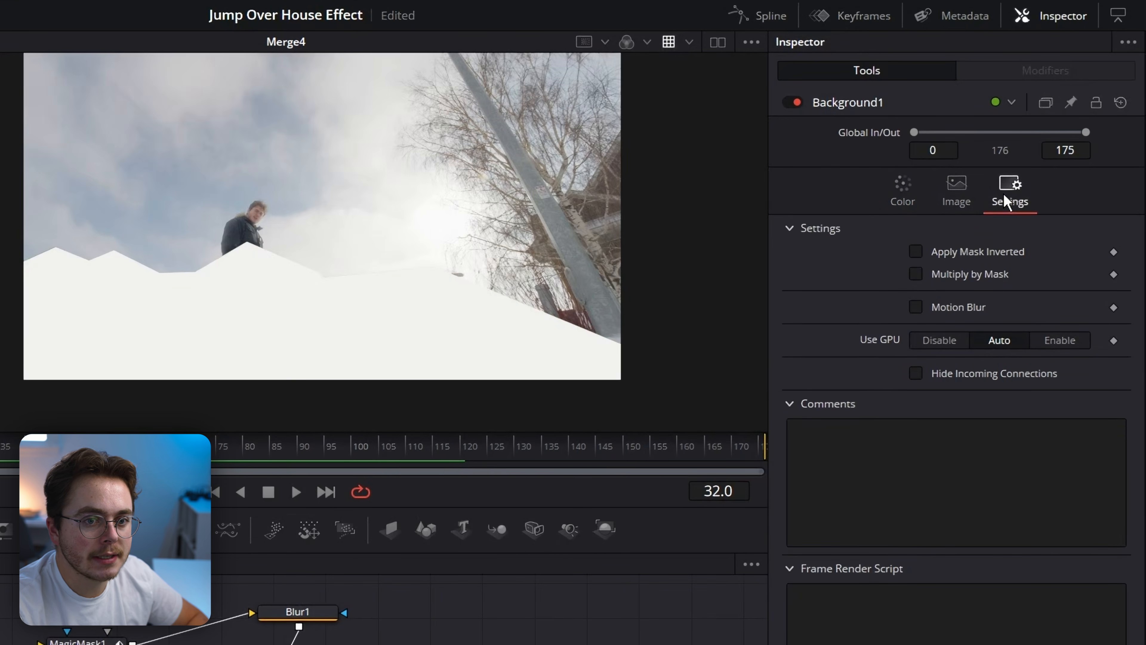
left_click(955, 250)
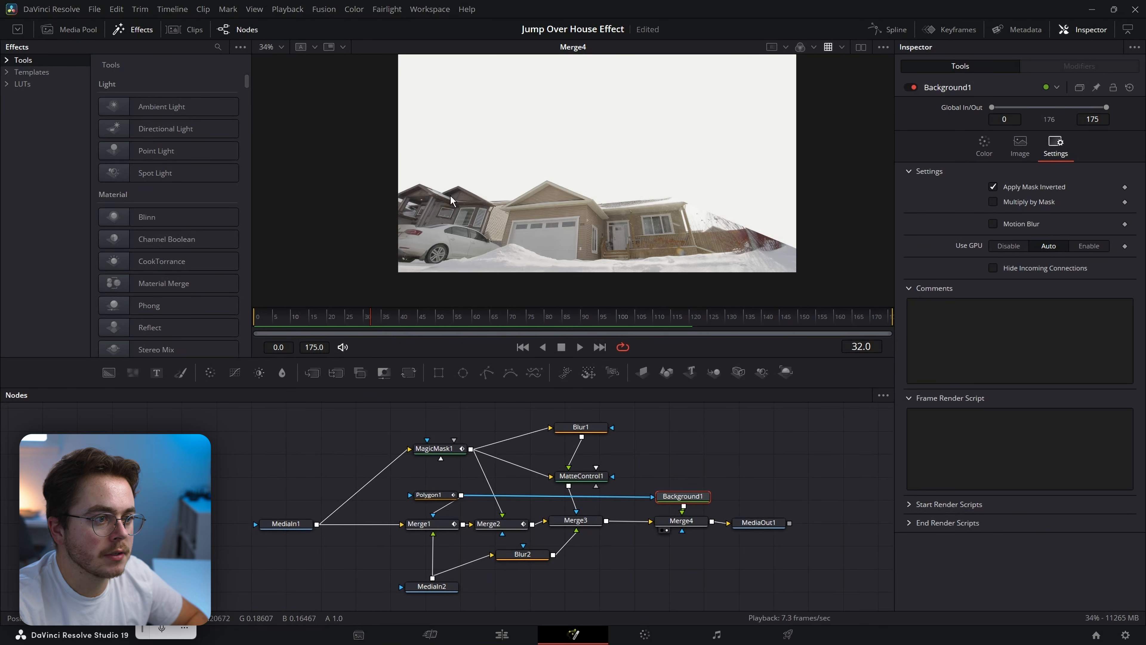
Step: Add a Rectangle mask to Merge4 and place its node directly below Merge4 in the node graph
left_click(690, 523)
key("shift+space")
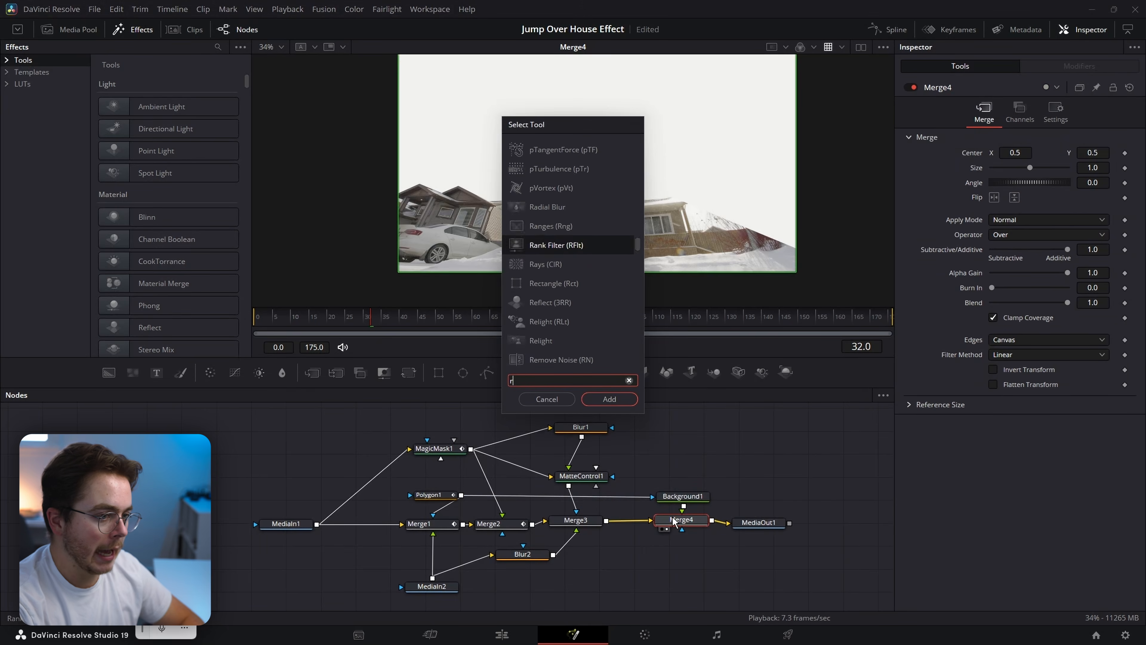
type("rec")
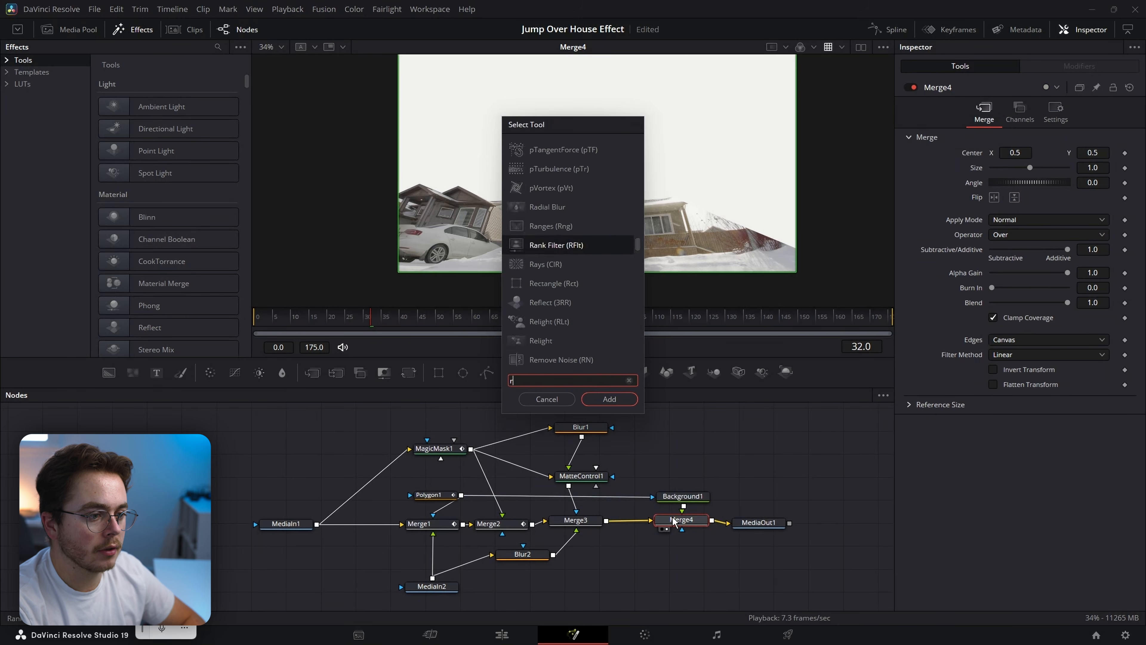
type("ta")
key("Return")
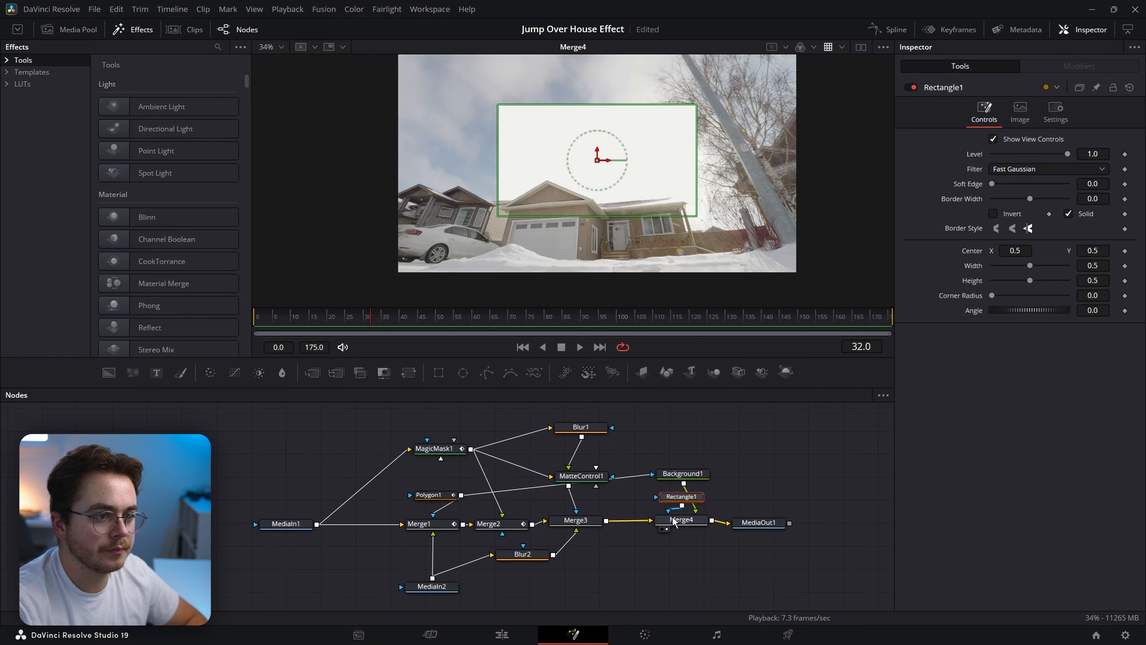
left_click_drag(698, 501, 694, 549)
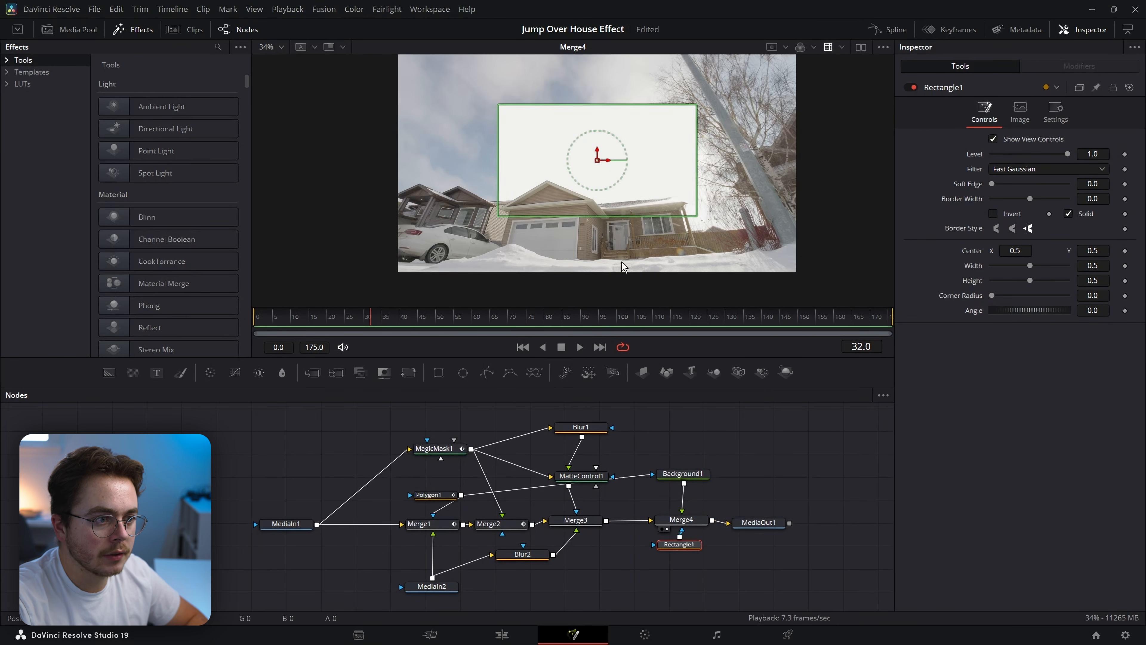
Step: Resize Rectangle1 over the roofline to about 0.587 wide and 0.239 high, and raise its soft edge to about 0.07
left_click_drag(570, 106, 586, 209)
left_click_drag(686, 205, 703, 206)
scroll(532, 189, "up", 6)
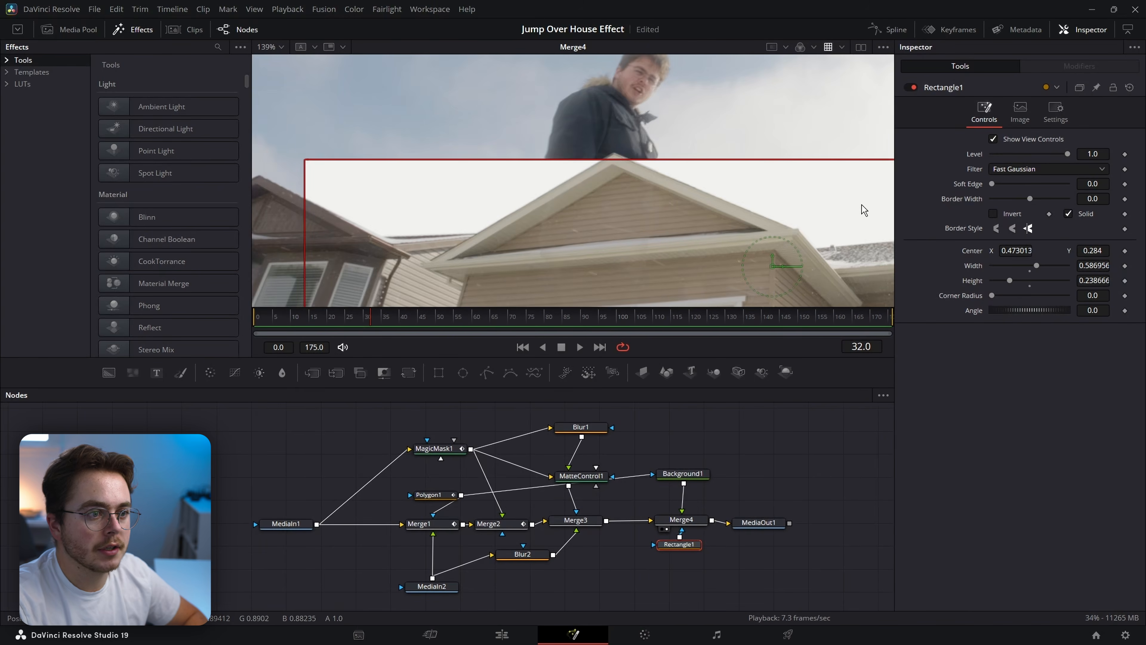
left_click_drag(992, 184, 1020, 181)
scroll(665, 148, "down", 3)
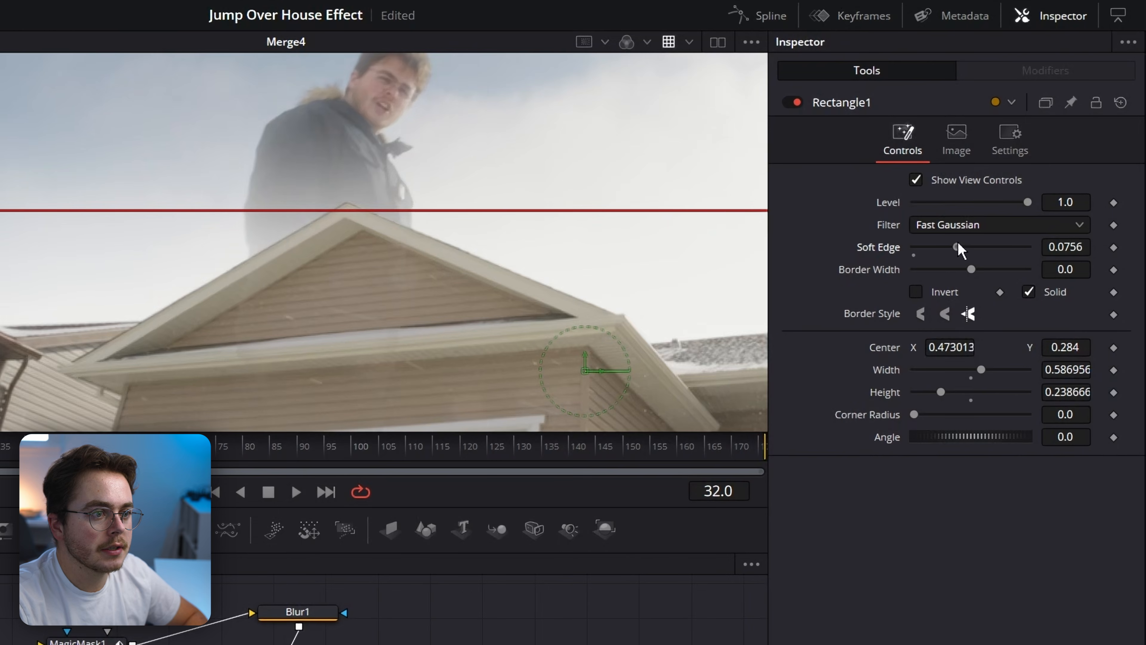
Step: Lower Rectangle1's upper edge to a height of about 0.163 and narrow its width to about 0.419
scroll(424, 193, "down", 1)
left_click_drag(235, 198, 234, 209)
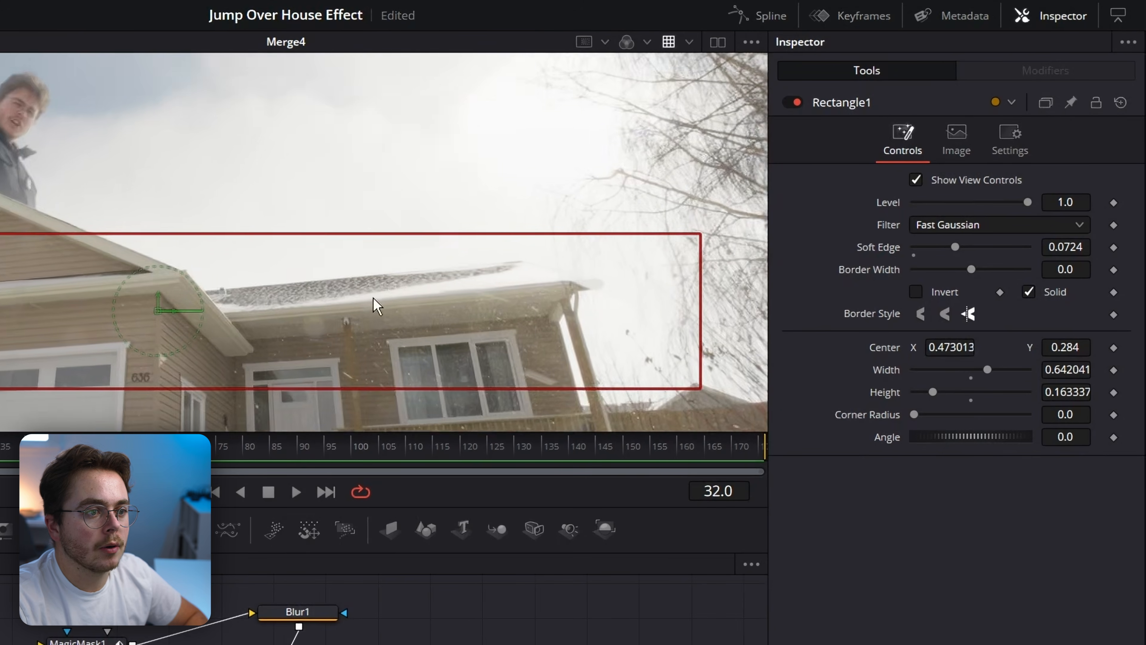
left_click_drag(371, 299, 352, 315)
left_click_drag(447, 316, 208, 255)
scroll(412, 261, "up", 3)
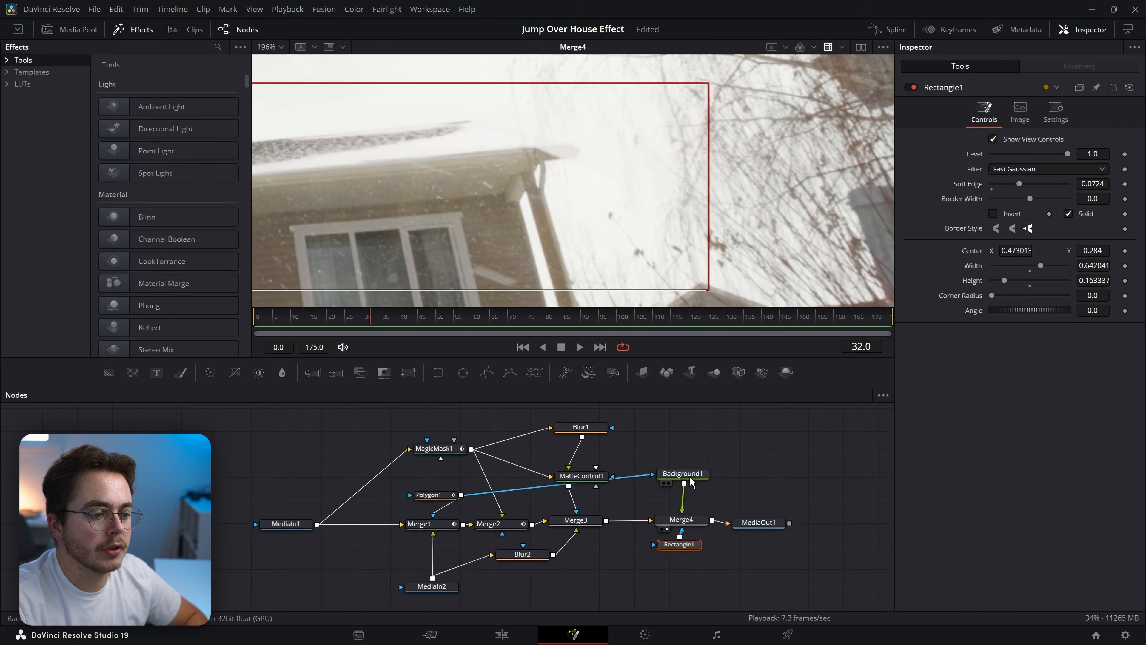
left_click_drag(707, 180, 457, 185)
scroll(501, 133, "down", 3)
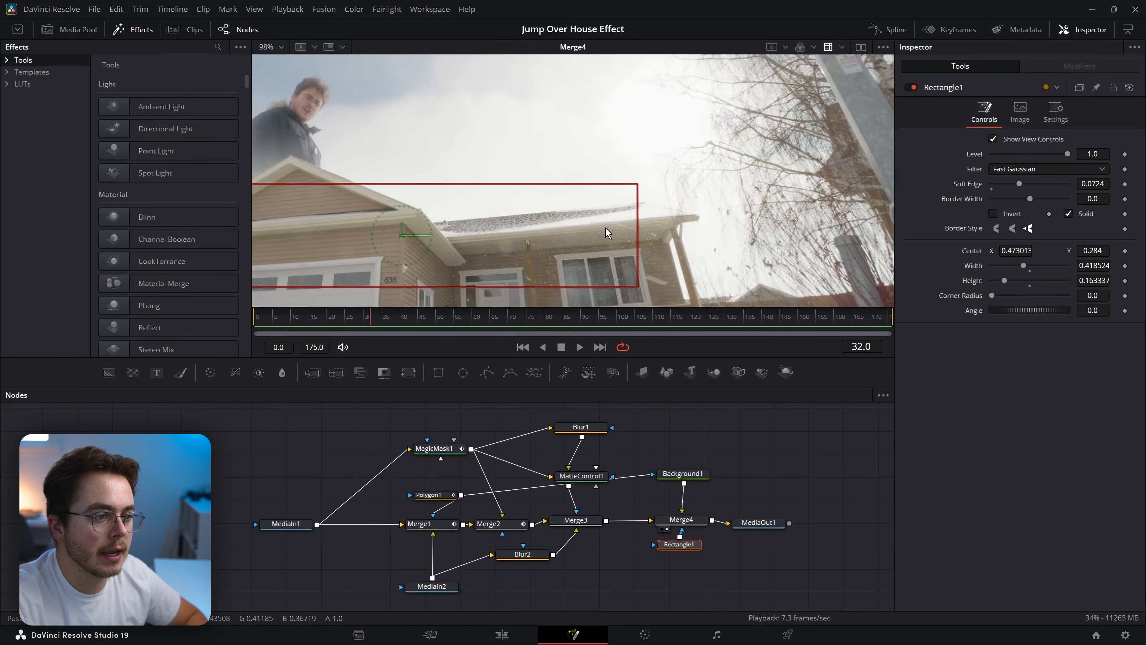
Step: Toggle Merge4 off and on to compare the haze over the man's lower body, and examine the roof peak closely
scroll(476, 180, "up", 2)
scroll(442, 172, "up", 1)
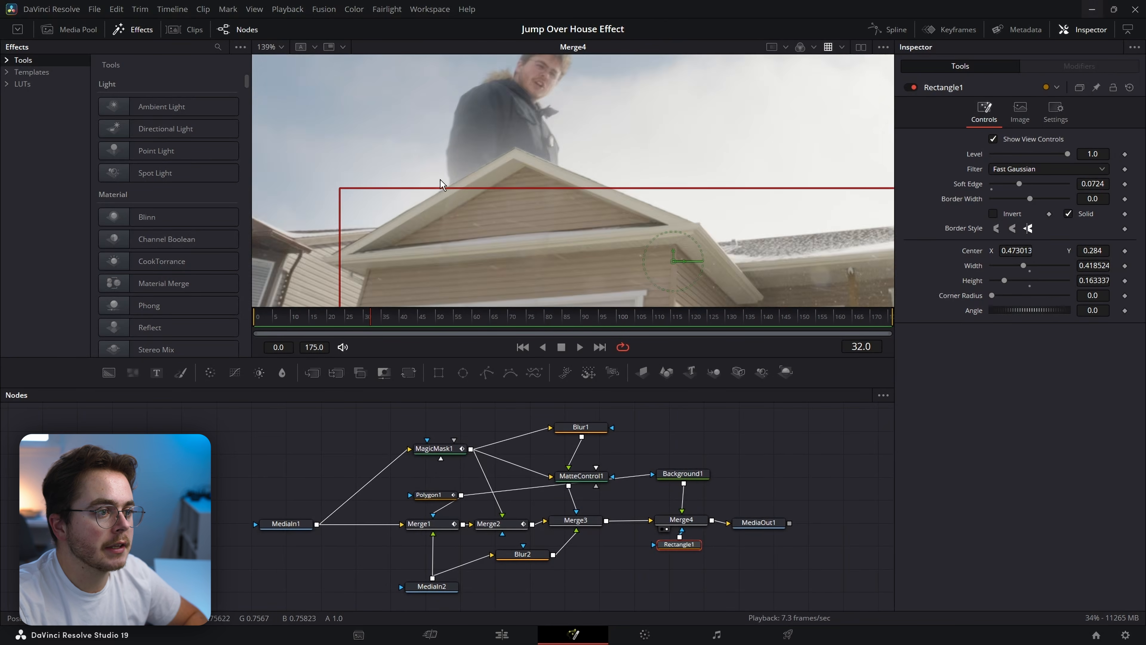
scroll(444, 185, "up", 2)
left_click(672, 516)
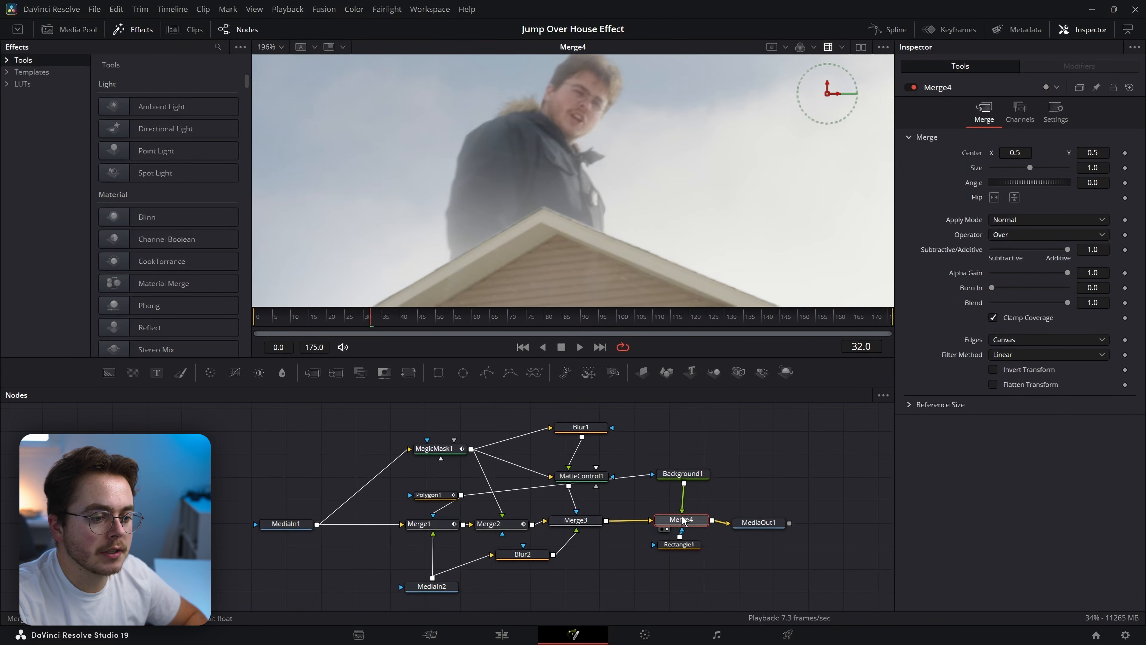
left_click(912, 89)
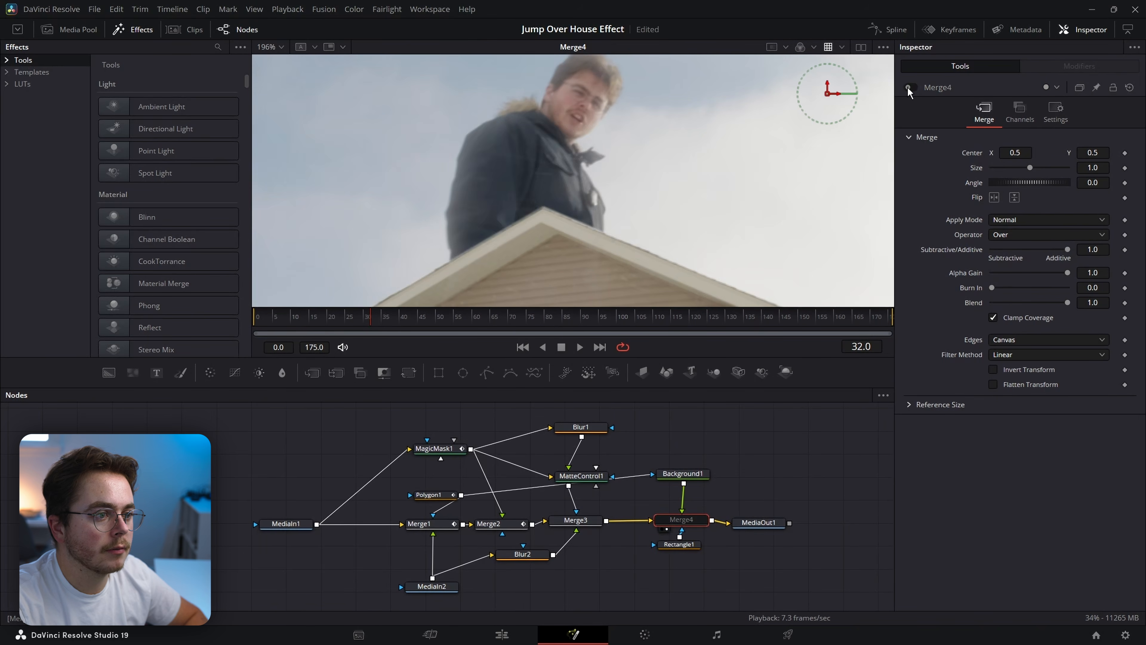
left_click(910, 90)
left_click(909, 91)
left_click(910, 90)
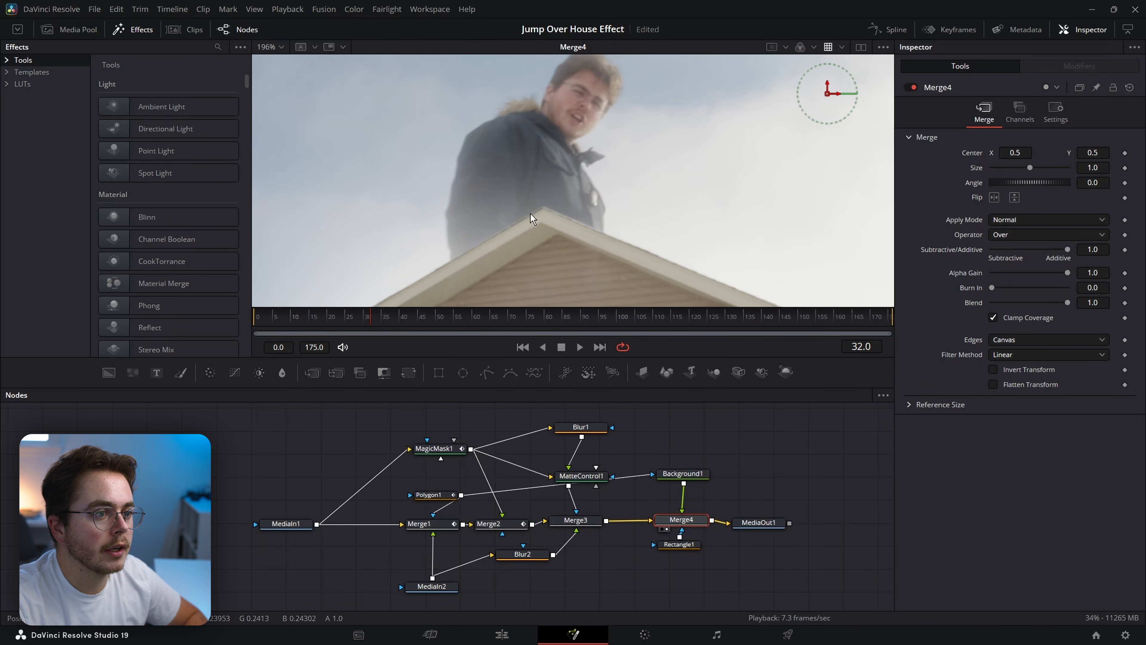
scroll(453, 248, "up", 4)
scroll(555, 193, "up", 2)
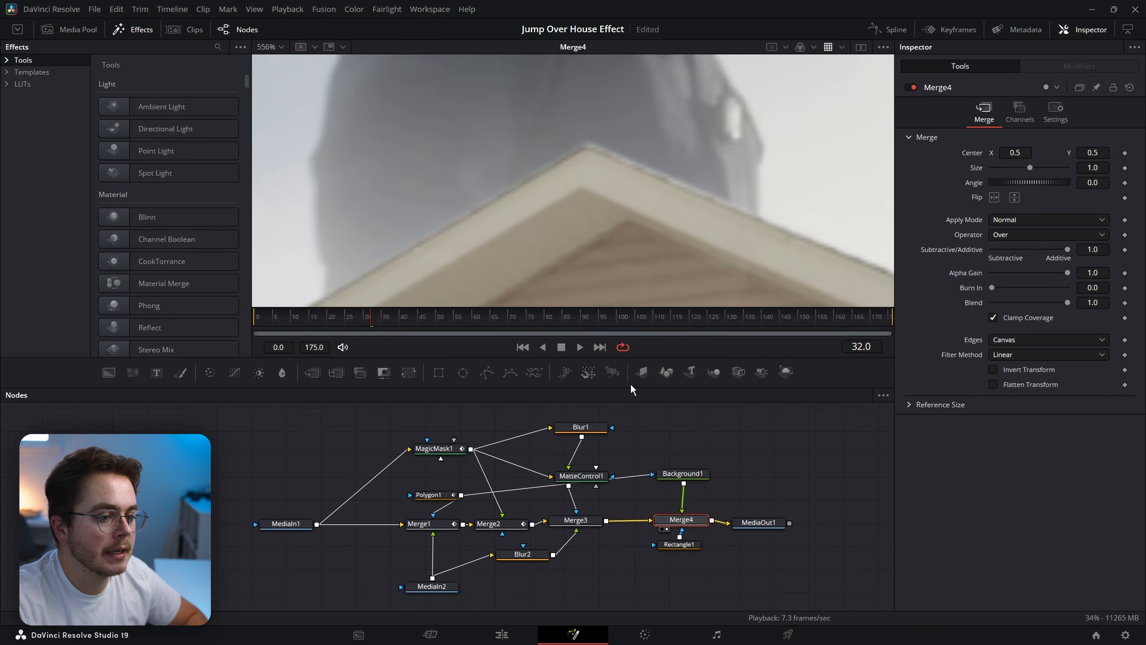
Step: Reduce Merge4's Blend to about 0.717 and check the haze around the roof peak and across the full frame
scroll(545, 170, "down", 2)
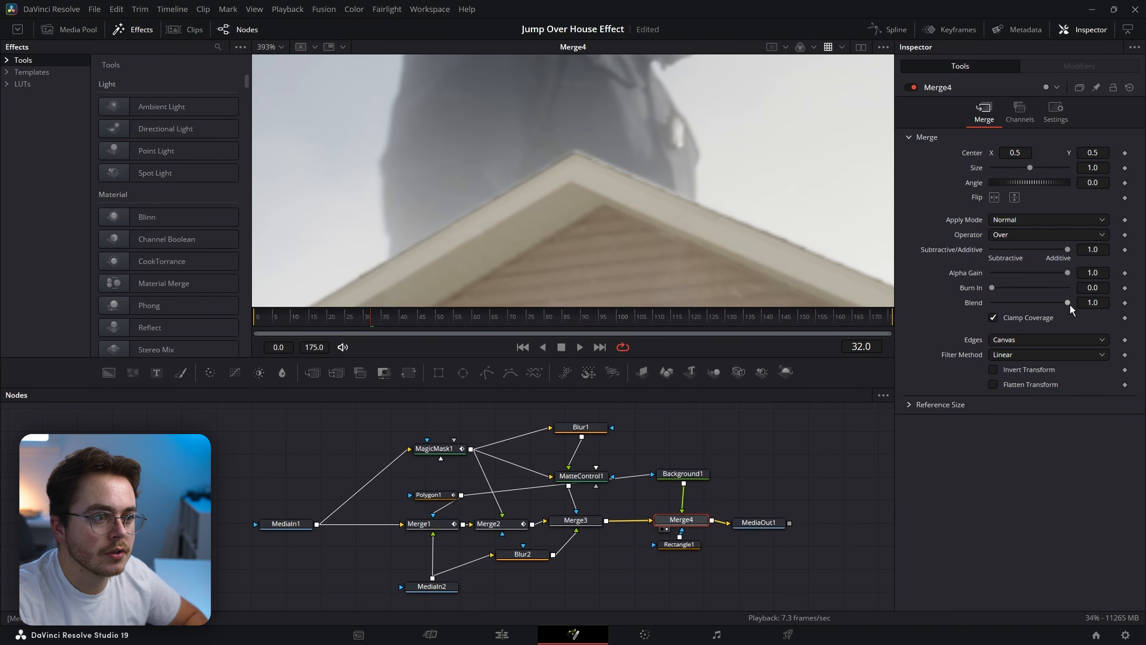
left_click_drag(1059, 307, 1047, 301)
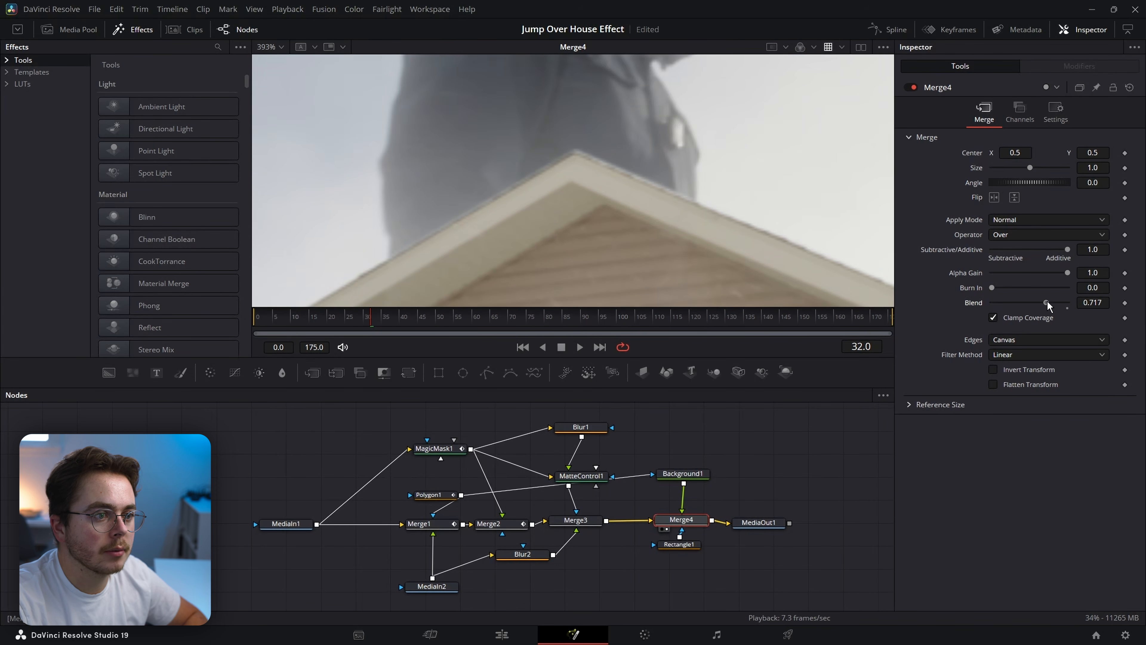
scroll(668, 190, "down", 8)
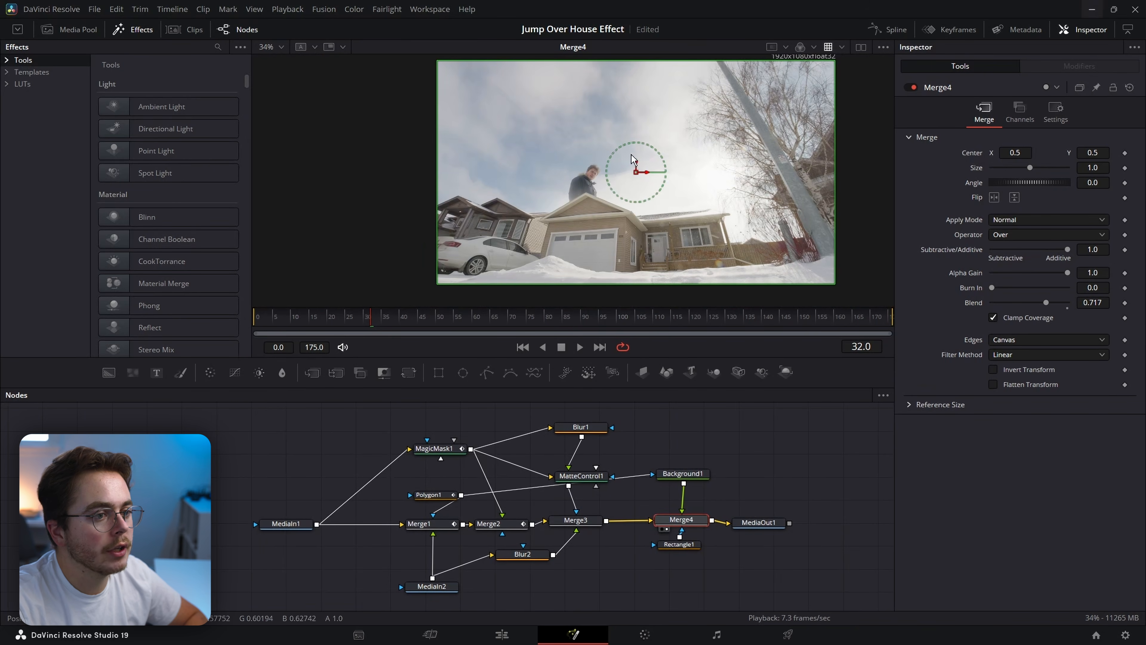
scroll(591, 194, "up", 5)
scroll(611, 183, "down", 5)
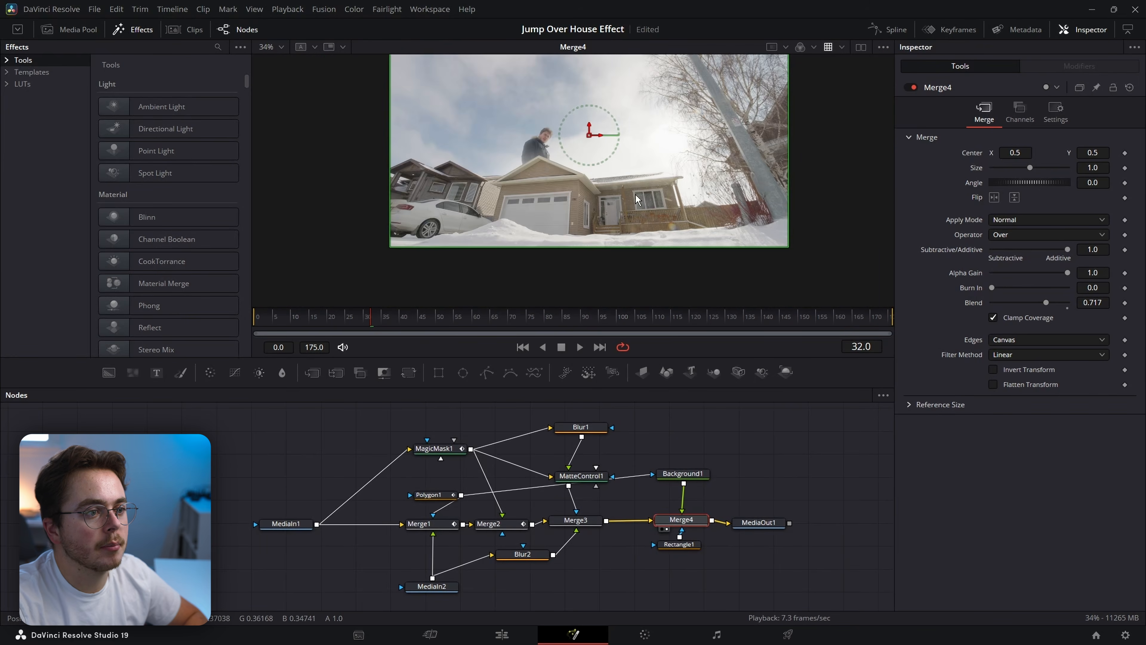
scroll(564, 149, "up", 1)
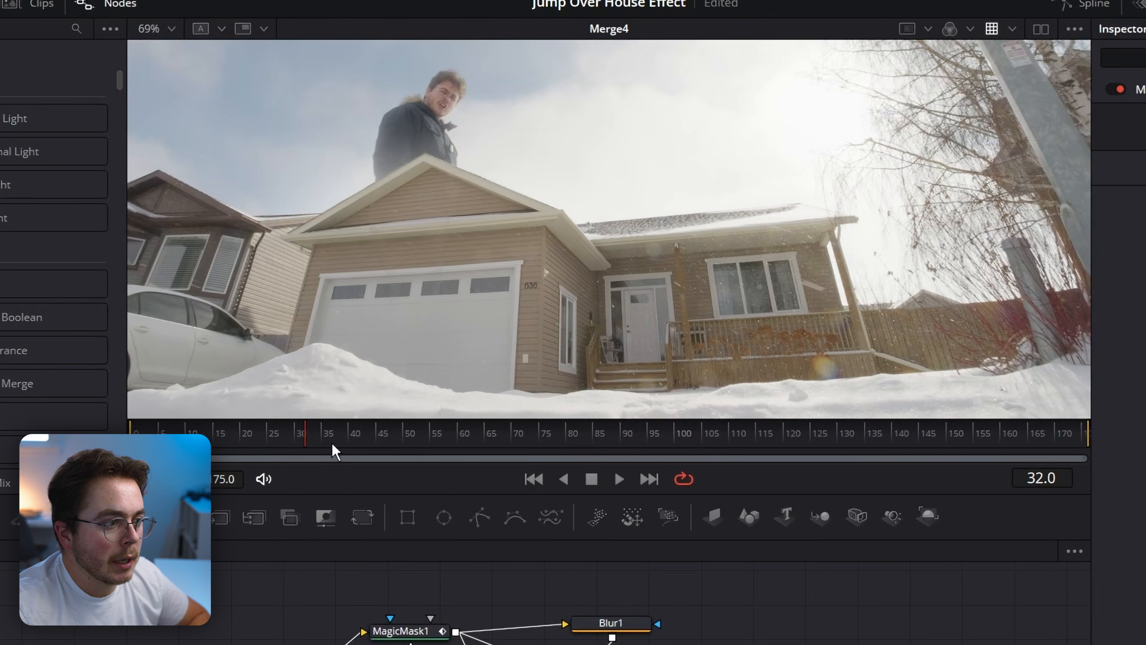
Step: Keyframe Merge4's Blend at 0.717 on frame 100, just before the man lands on the roof
left_click_drag(334, 450, 502, 436)
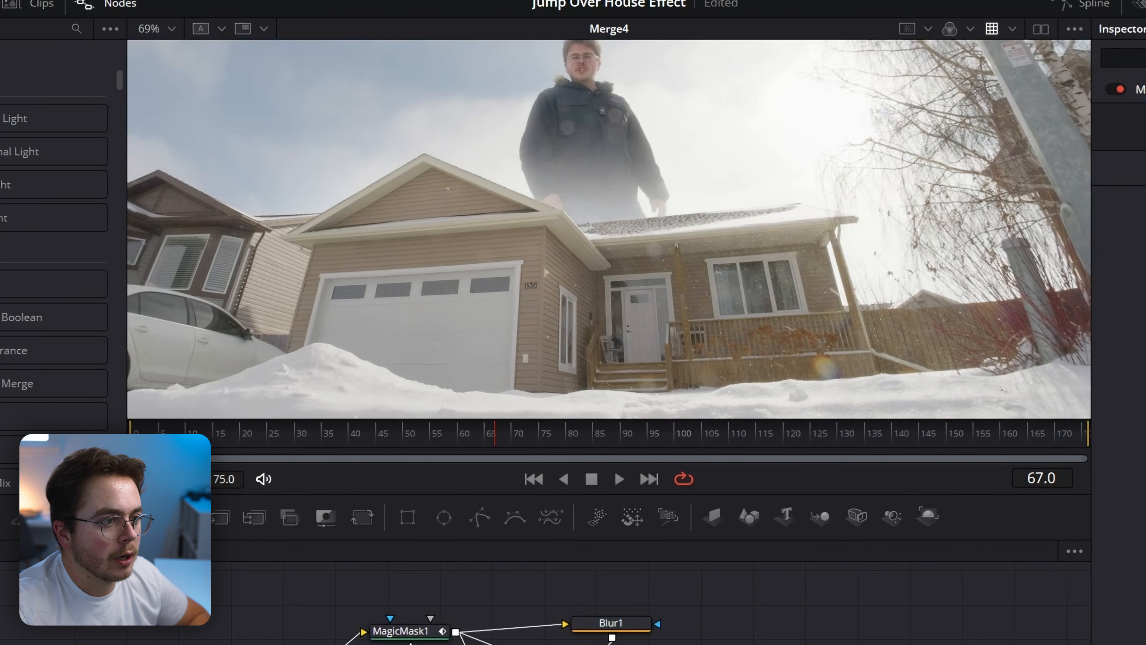
left_click(612, 643)
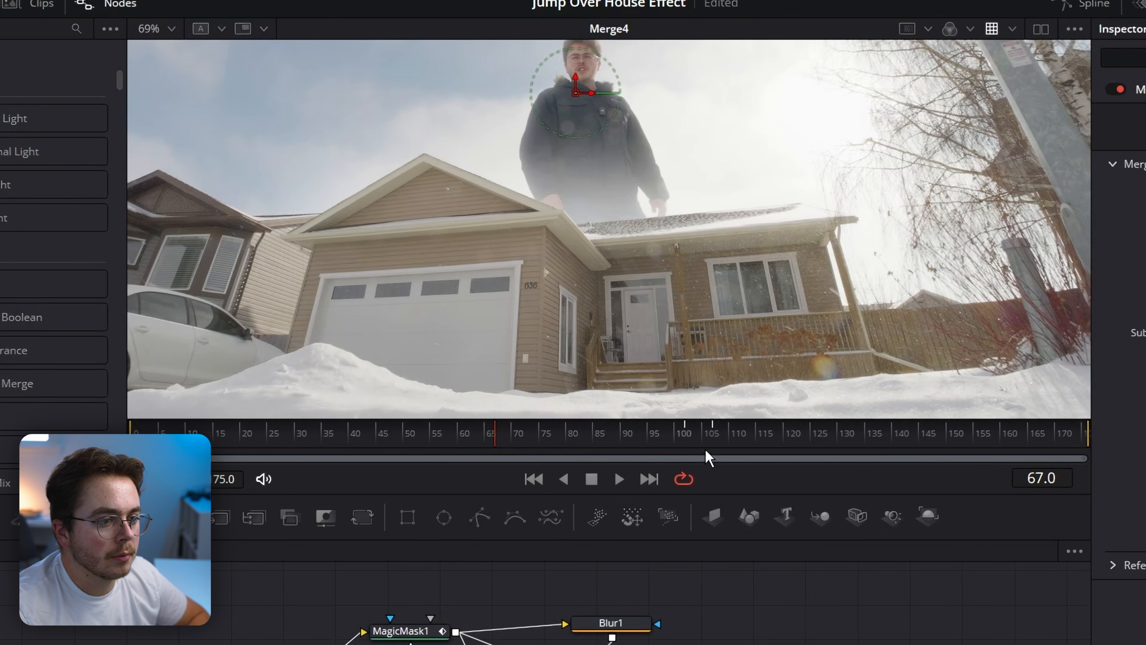
left_click(693, 434)
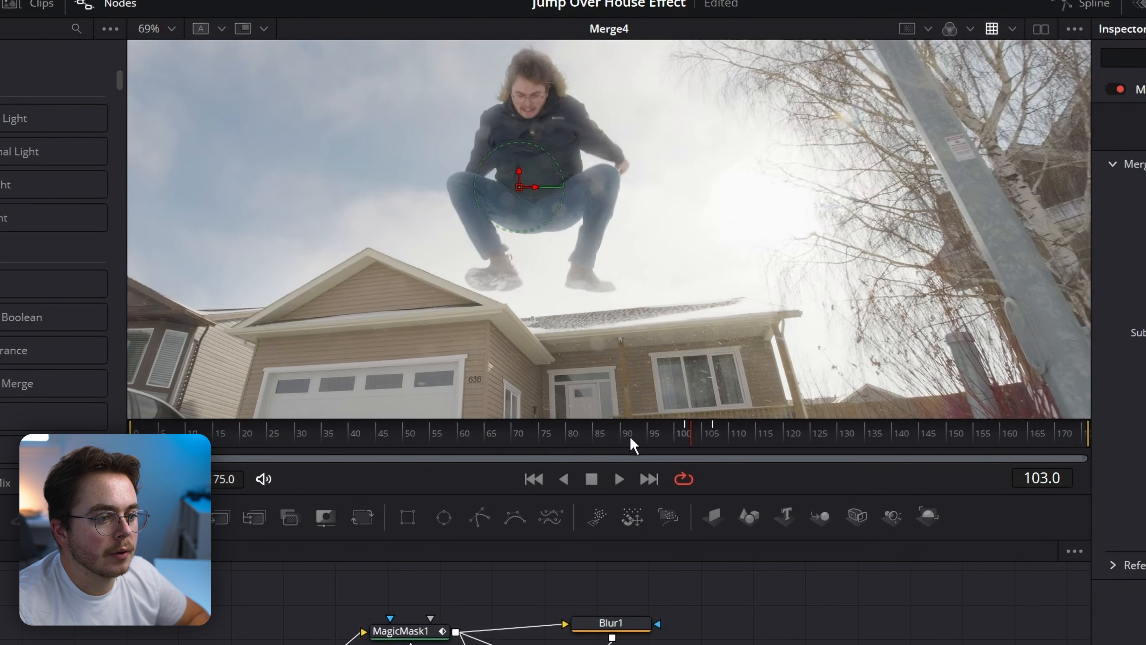
left_click(649, 440)
left_click(687, 442)
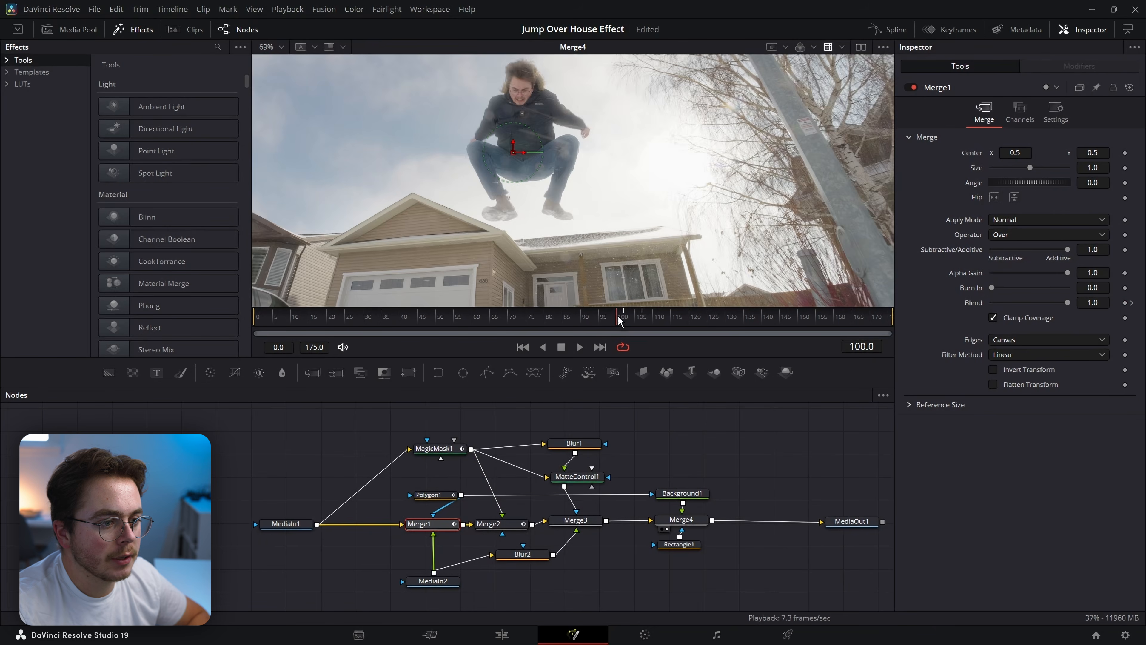
left_click(683, 436)
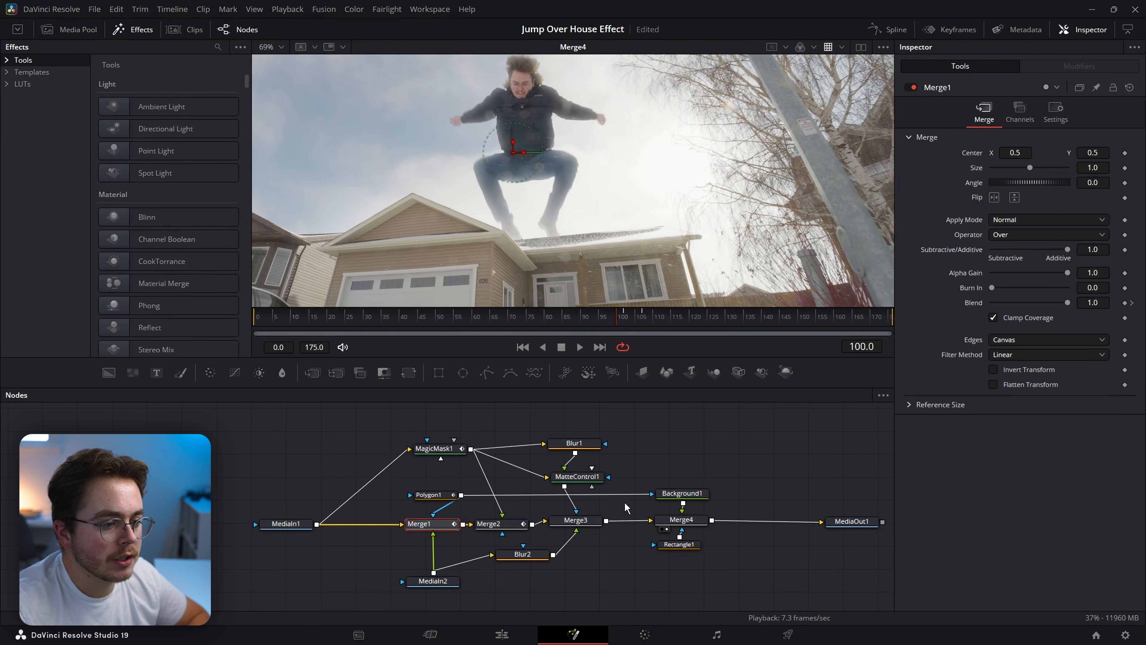
left_click(679, 520)
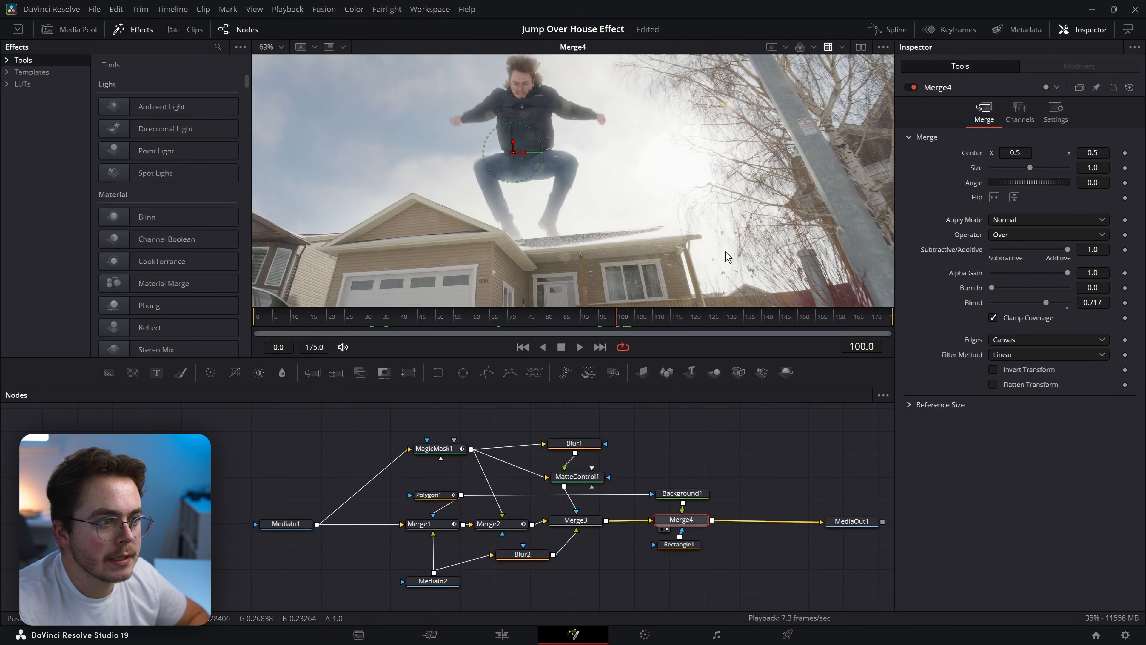
left_click(1125, 302)
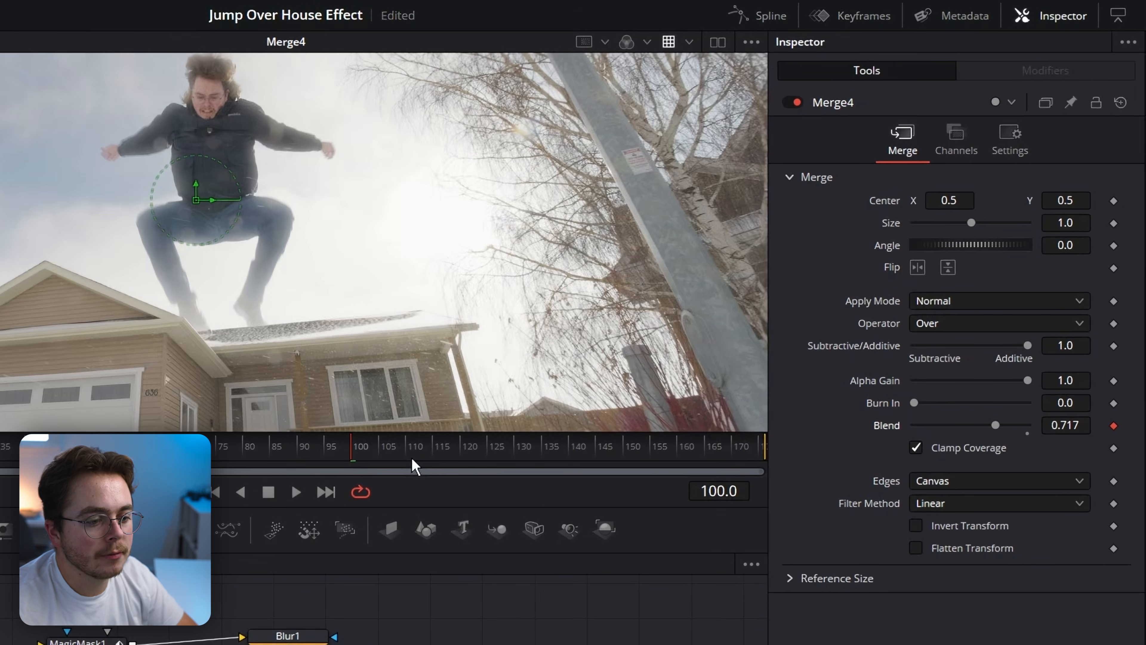
Step: Keyframe Merge4's Blend down to 0 on frame 104, where the man touches down on the roof
key("Right")
key("Right")
key("Right")
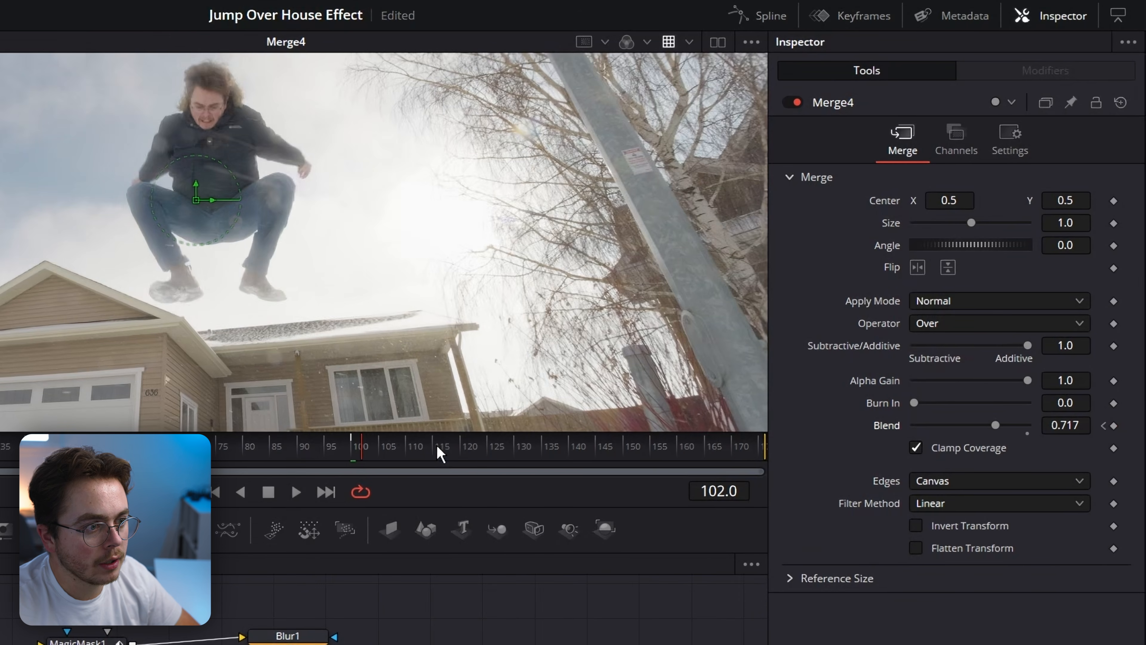
key("Right")
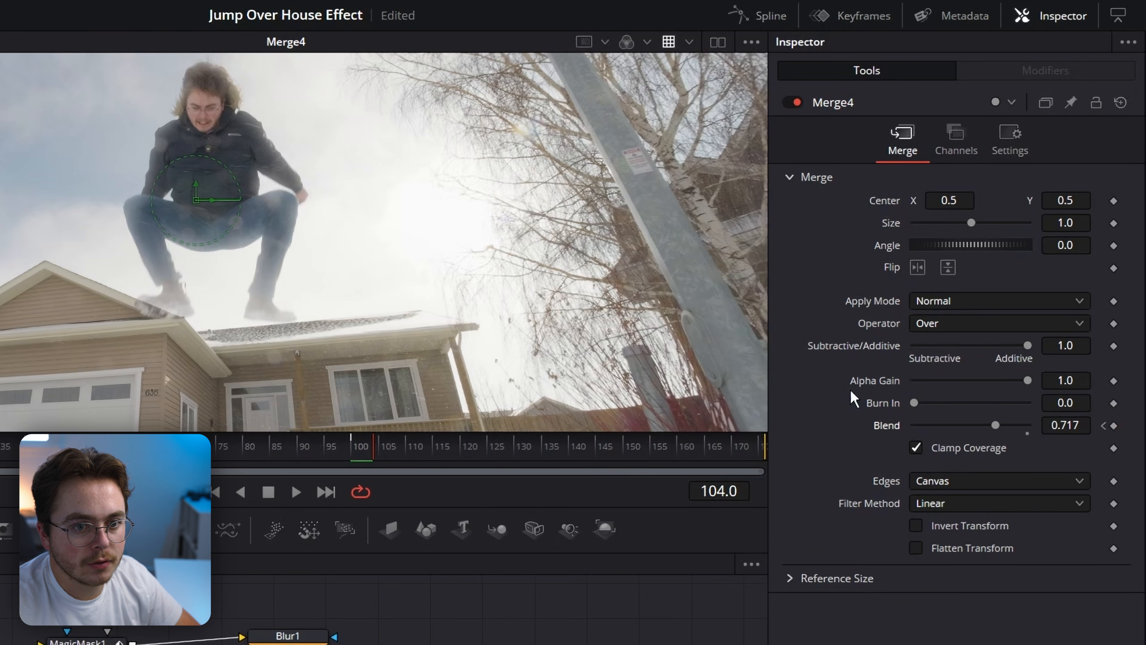
left_click_drag(992, 423, 924, 427)
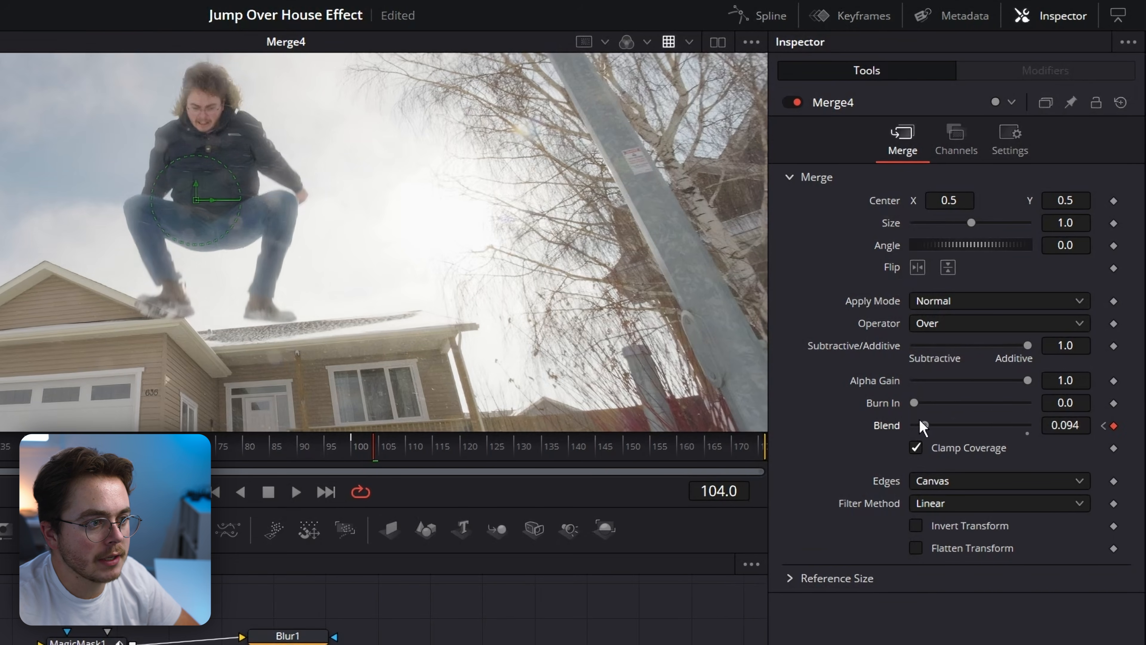
Step: Step back and forth through the frames around 99 to 104 to check how Merge4's haze fades out at the landing
key("Left")
key("Left")
key("Left")
key("Left")
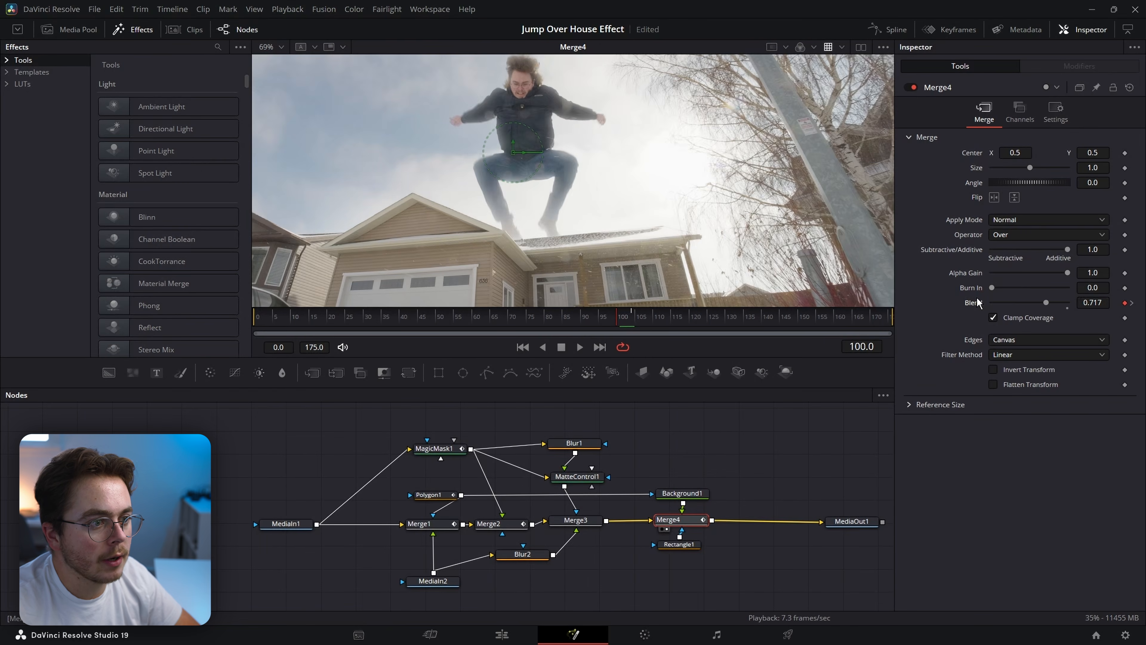
key("Right")
key("Right")
key("Right")
key("Left")
key("Left")
key("Left")
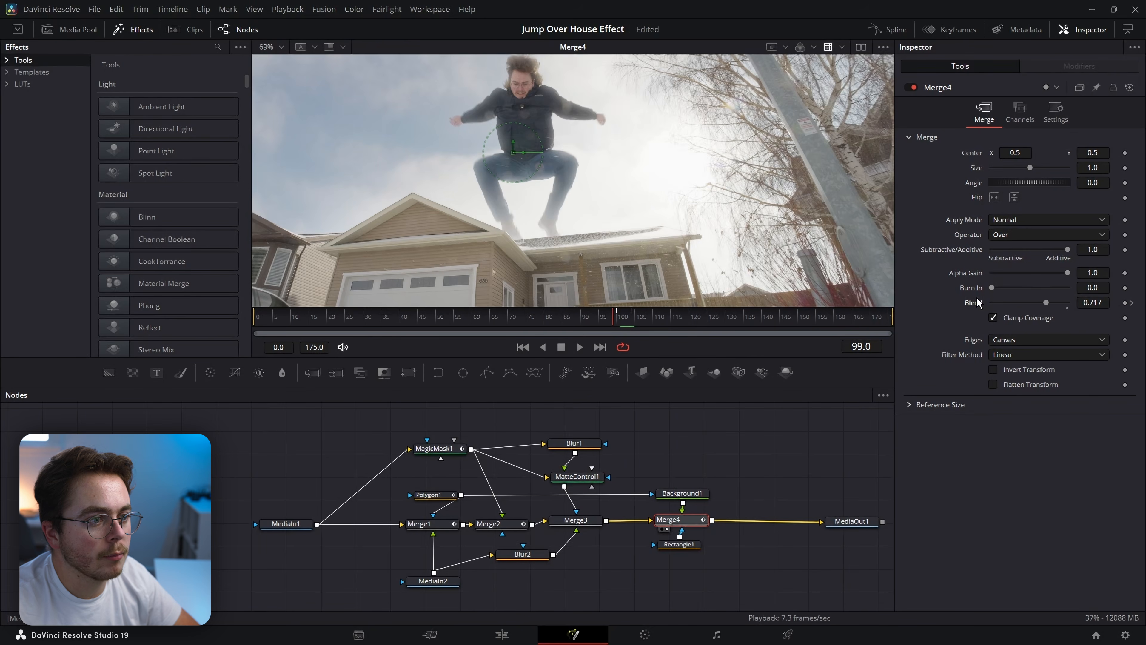
key("Right")
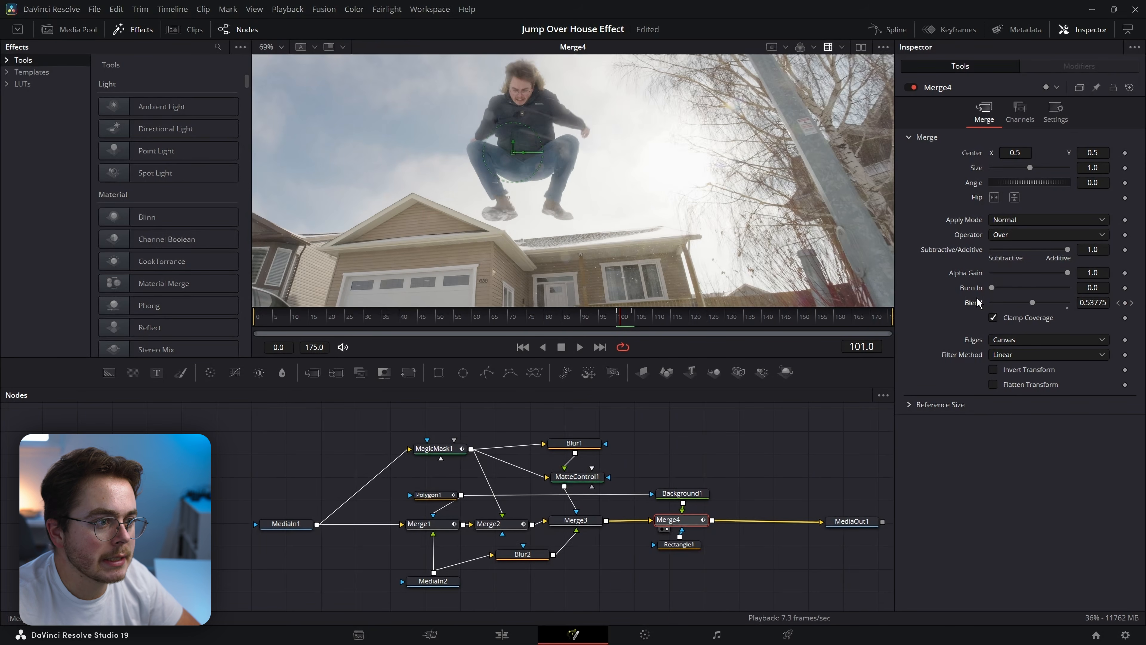
key("Left")
key("Left")
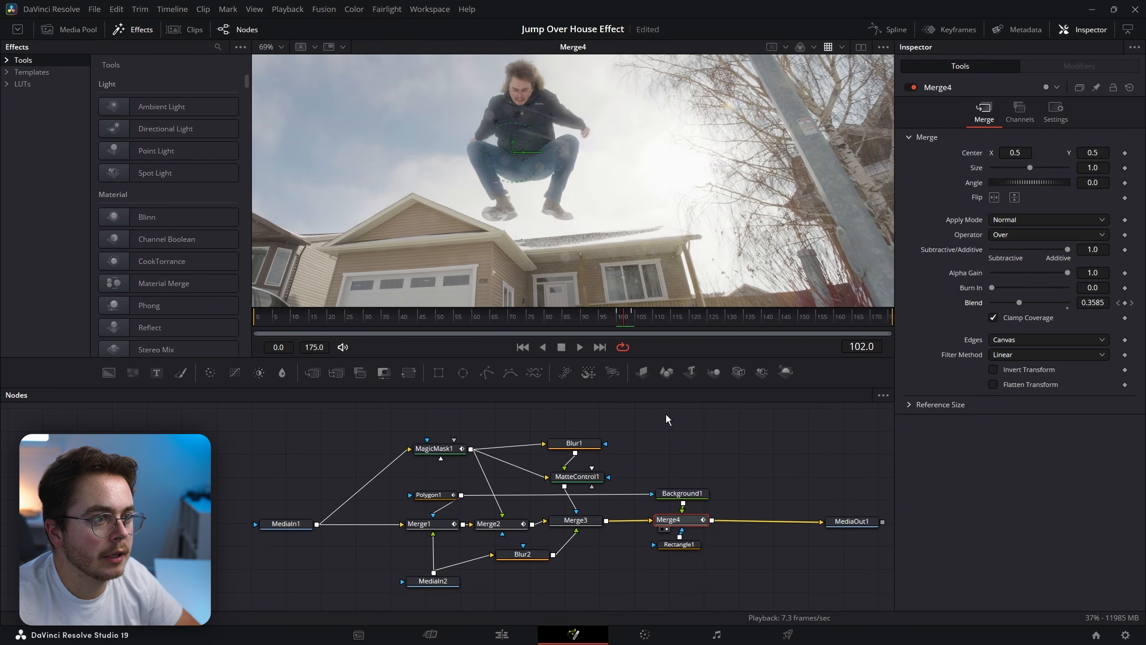
key("Right")
Step: Keyframe Merge3's Blend at 0.472 on frame 100 and fade the light wrap out by frame 104
left_click(576, 520)
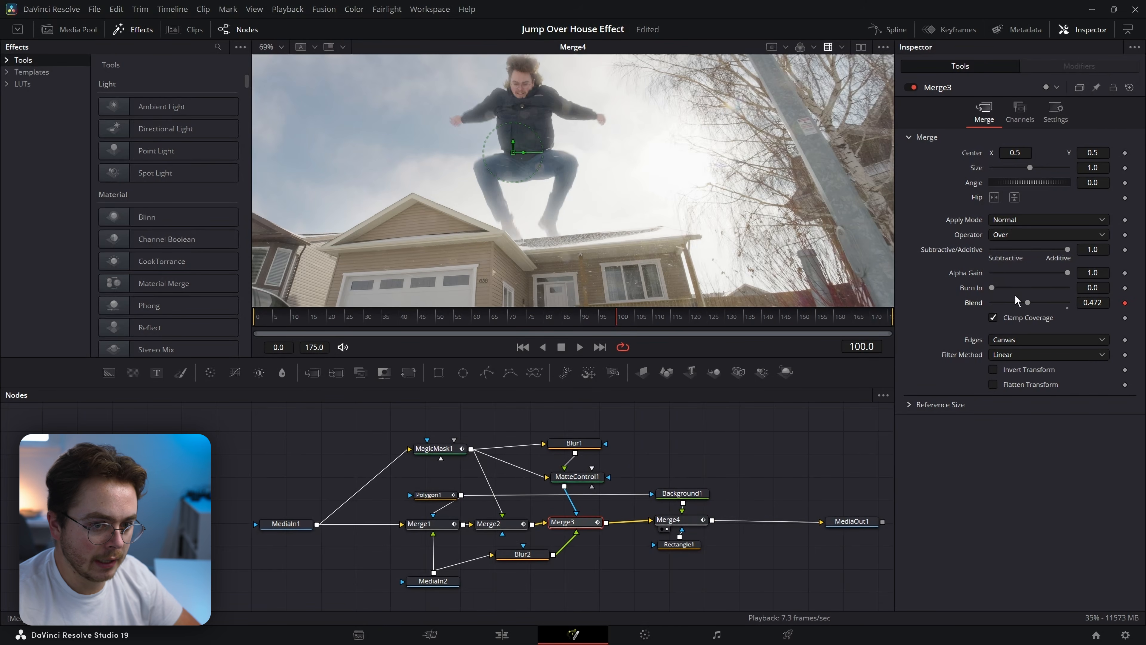
key("Right")
key("Right")
key("Right")
key("Right")
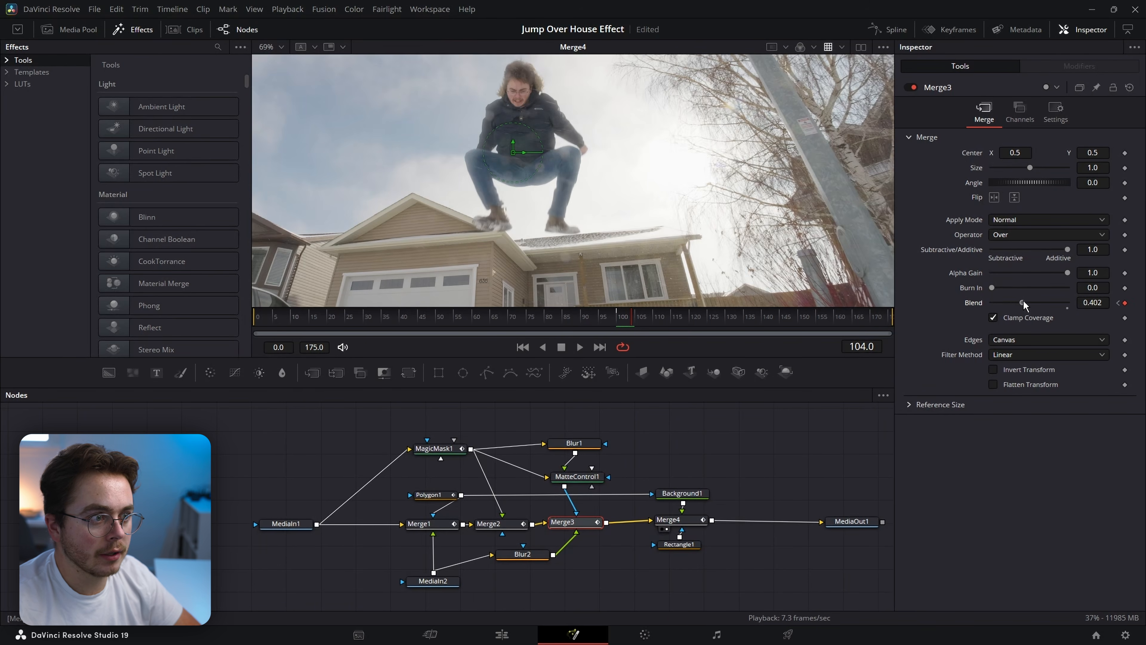
left_click_drag(1034, 303, 963, 293)
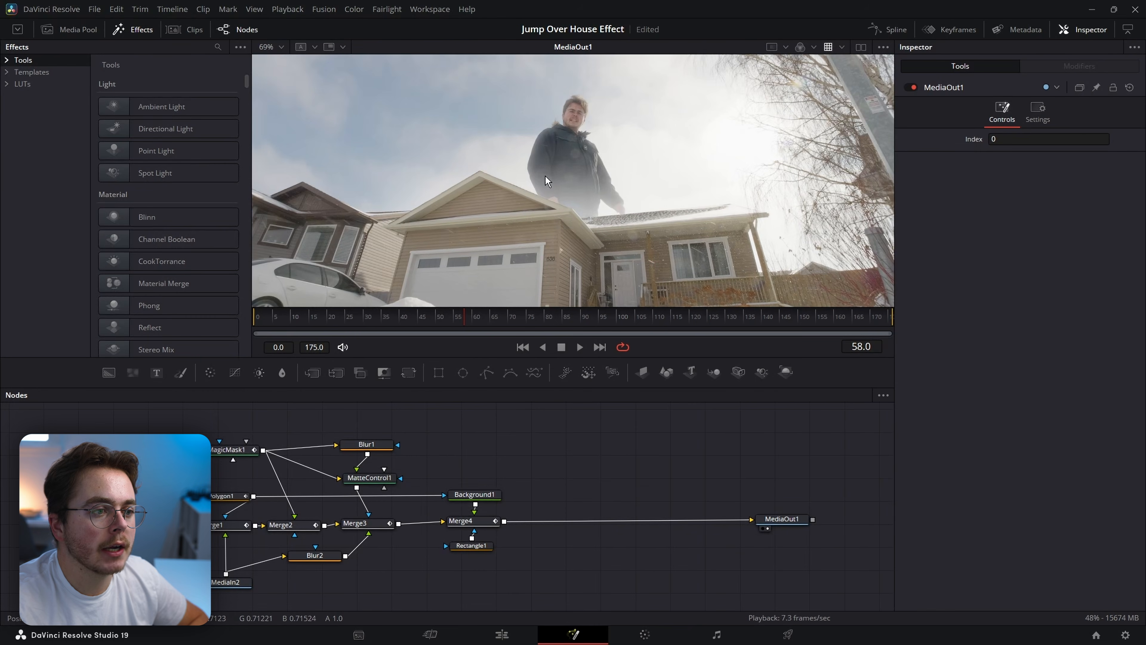
Step: Add a separate Polygon mask node for the gap between the two houses at frame 58
left_click_drag(469, 253, 615, 239)
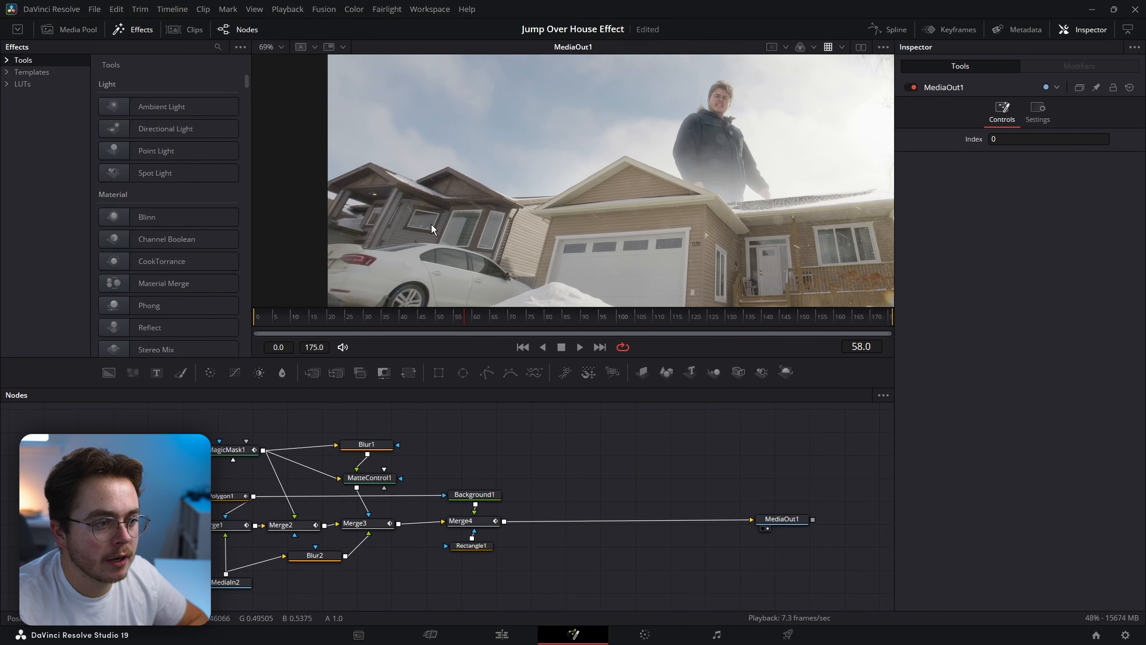
scroll(528, 239, "up", 3)
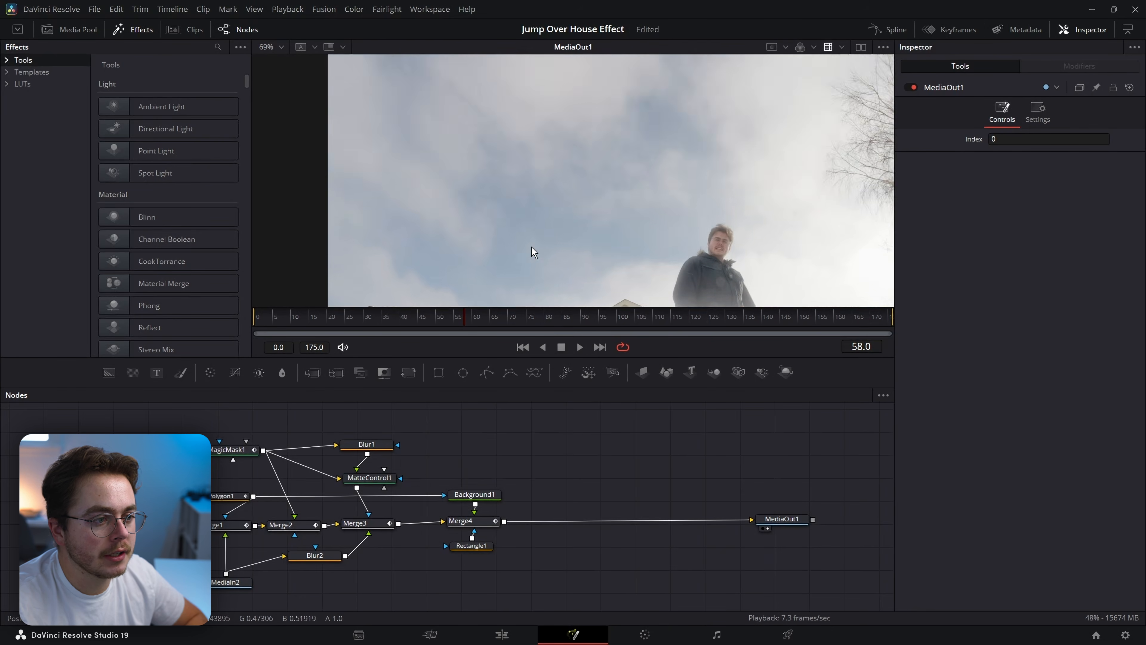
scroll(532, 235, "down", 4)
scroll(526, 197, "up", 2)
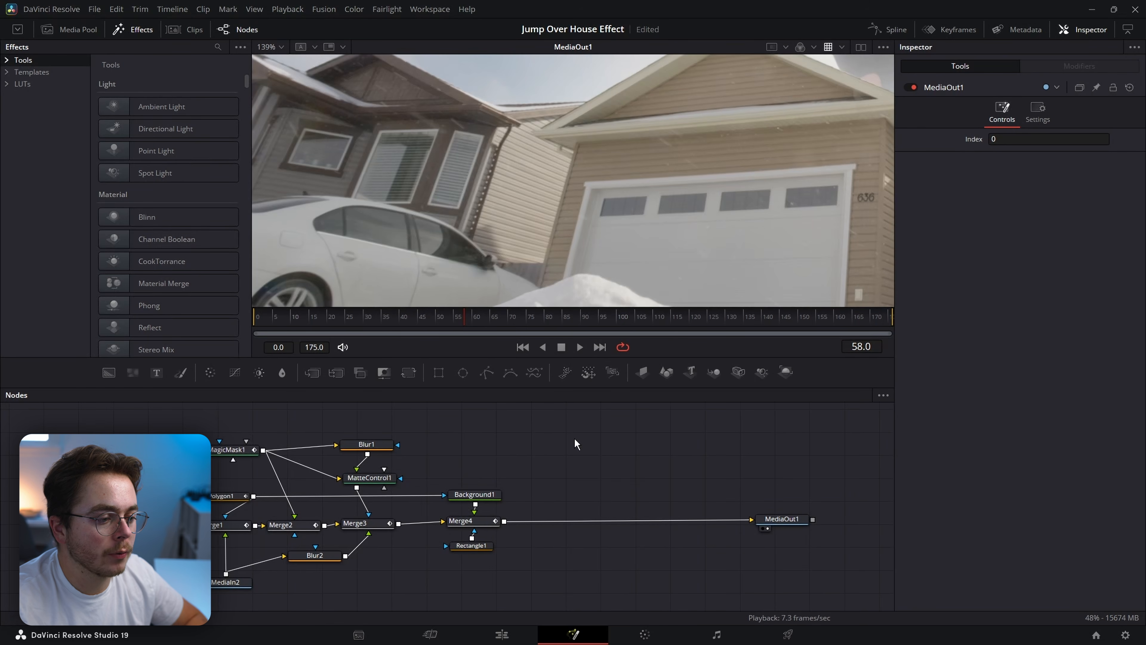
key("shift+space")
type("poly")
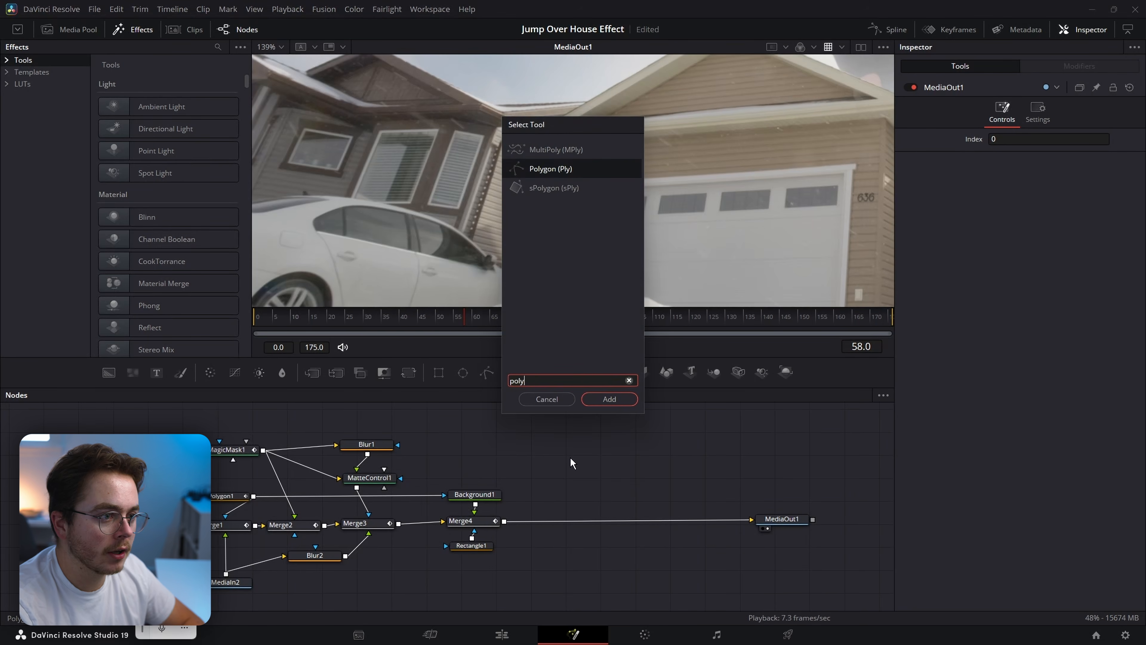
key("Return")
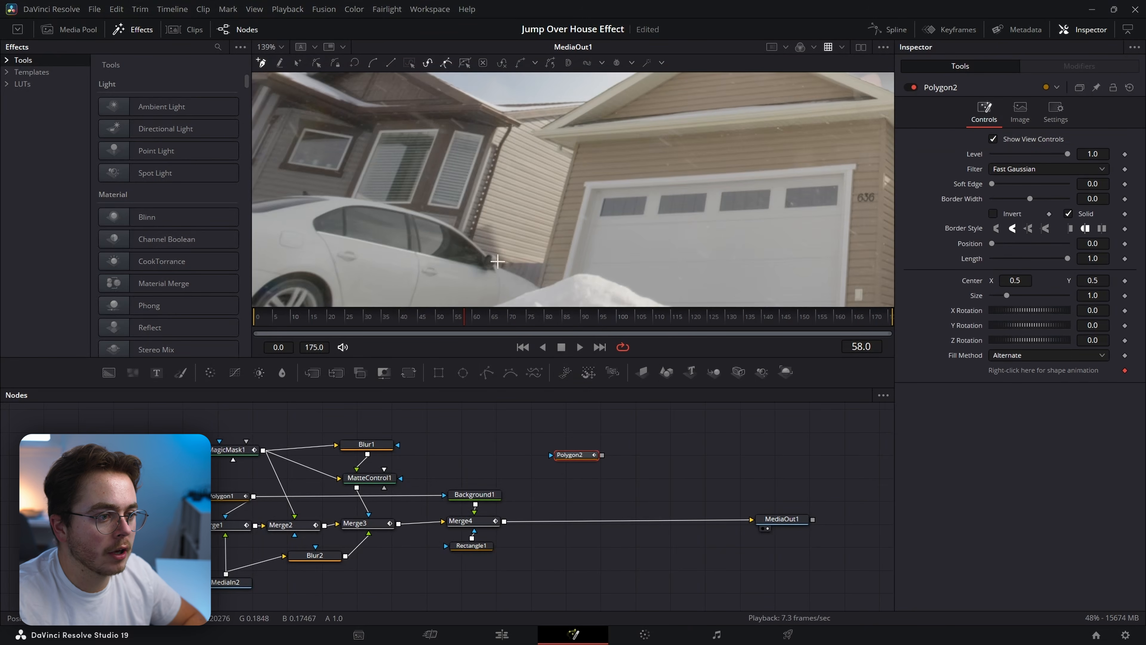
Step: Trace the polygon mask from the gap's base up the garage house's wall and eave, and across the distant roof edge
scroll(532, 259, "up", 3)
scroll(575, 259, "up", 2)
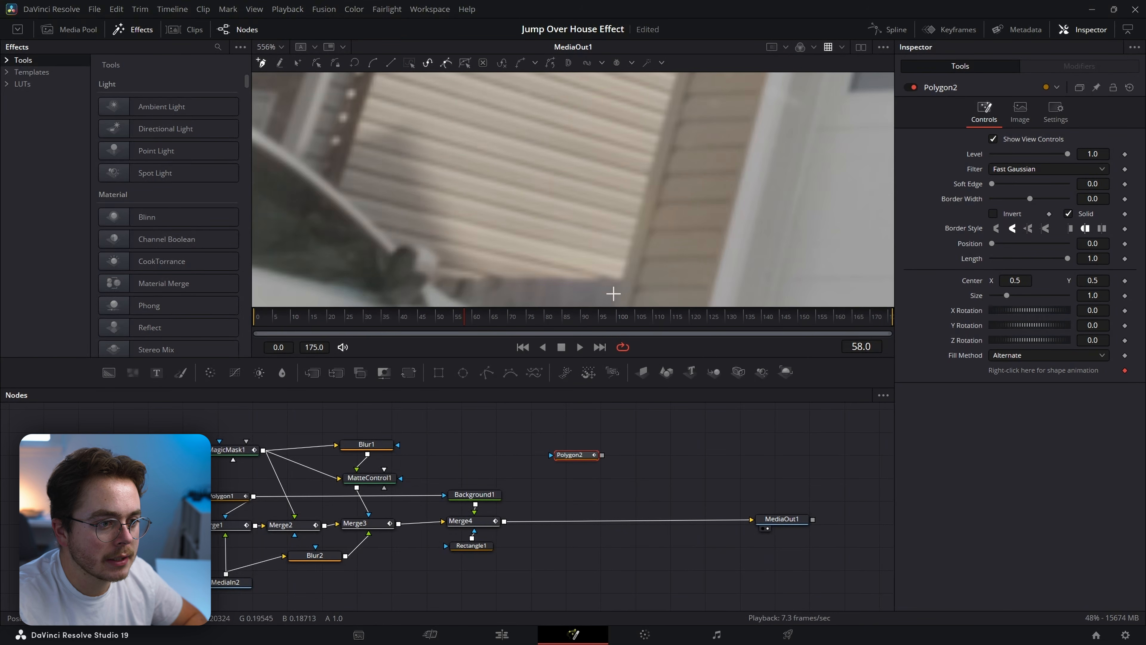
left_click(621, 279)
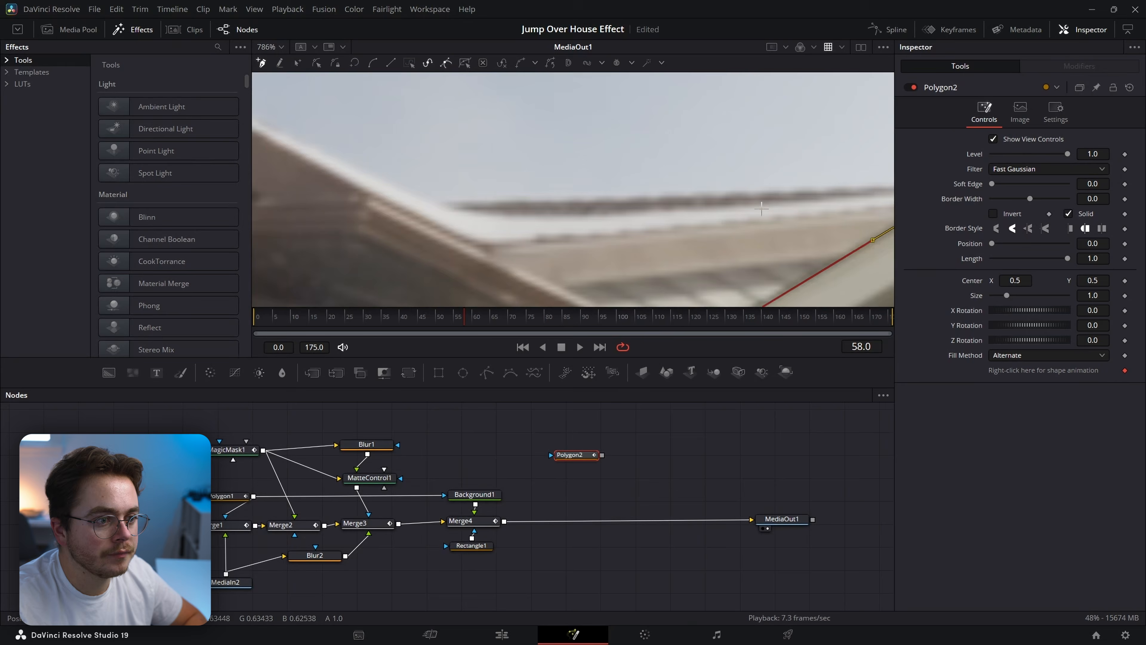
left_click(459, 206)
scroll(515, 222, "down", 2)
left_click_drag(552, 238, 611, 127)
left_click_drag(727, 133, 600, 208)
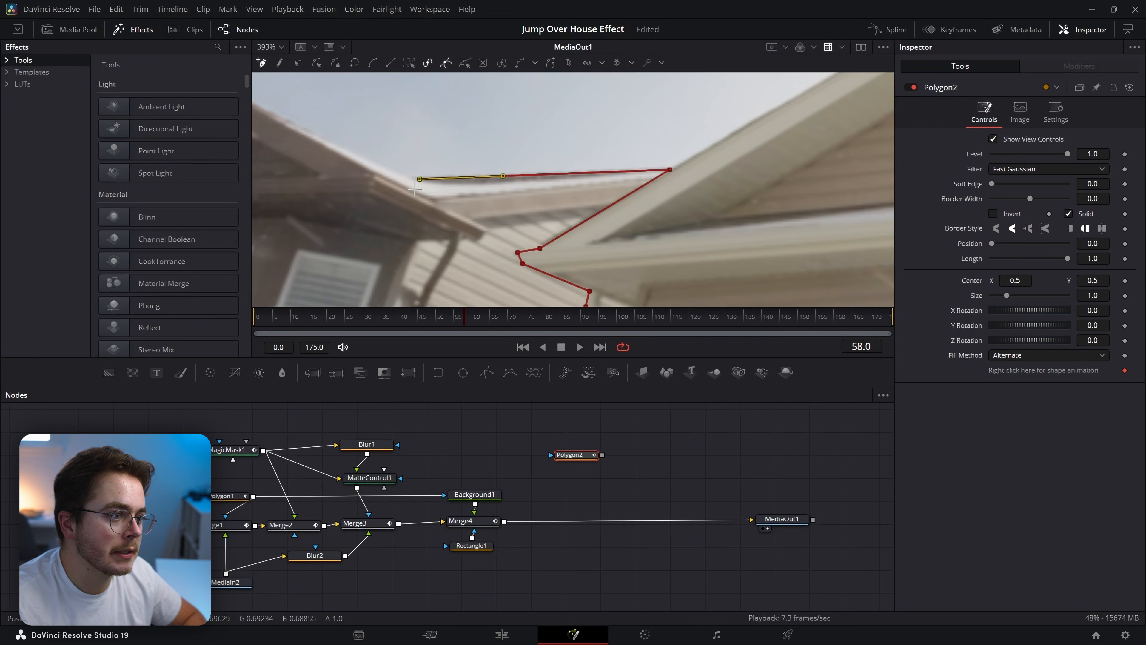
Step: Continue the polygon mask around the snow-covered roof slope of the neighbouring dark house
left_click_drag(432, 203, 585, 260)
scroll(519, 226, "up", 1)
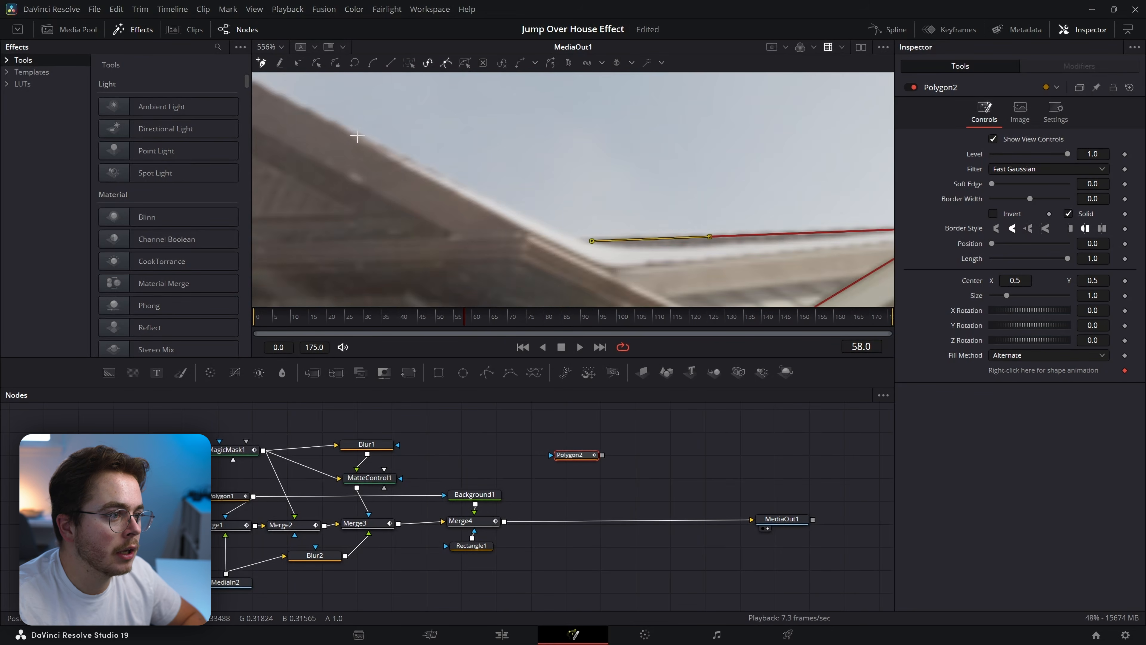
left_click(572, 238)
left_click(444, 178)
left_click(379, 149)
left_click(525, 234)
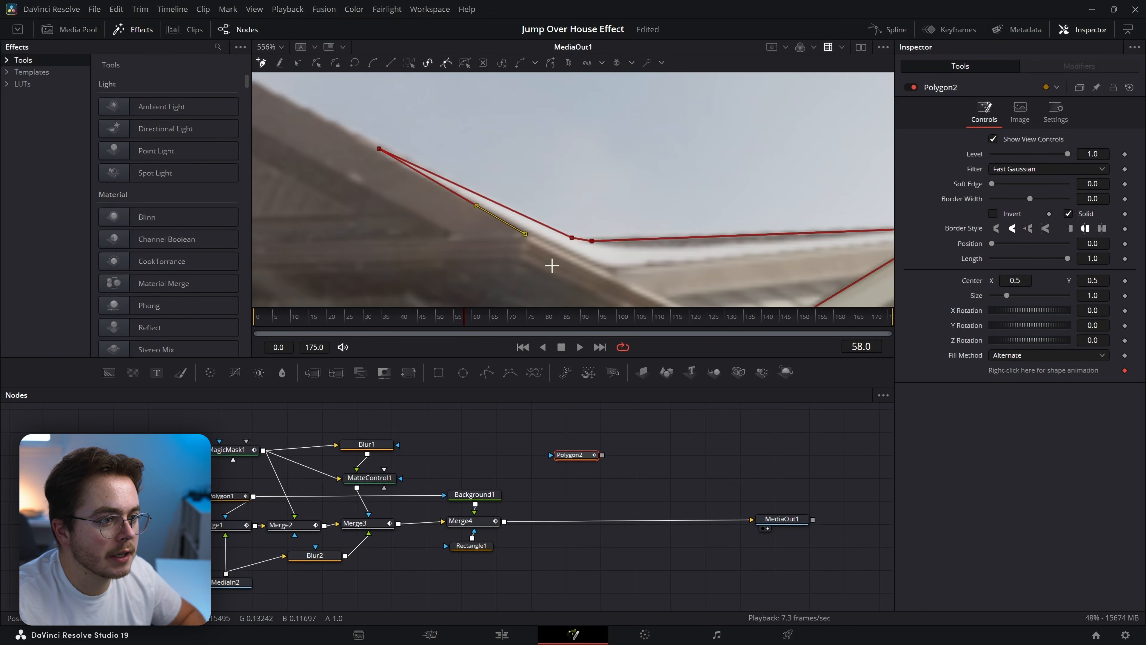
Step: Trace the mask along the dark house's eave, wall and the car's edge, and close the polygon around the gap
scroll(561, 270, "down", 1)
left_click_drag(563, 269, 517, 224)
scroll(558, 236, "up", 3)
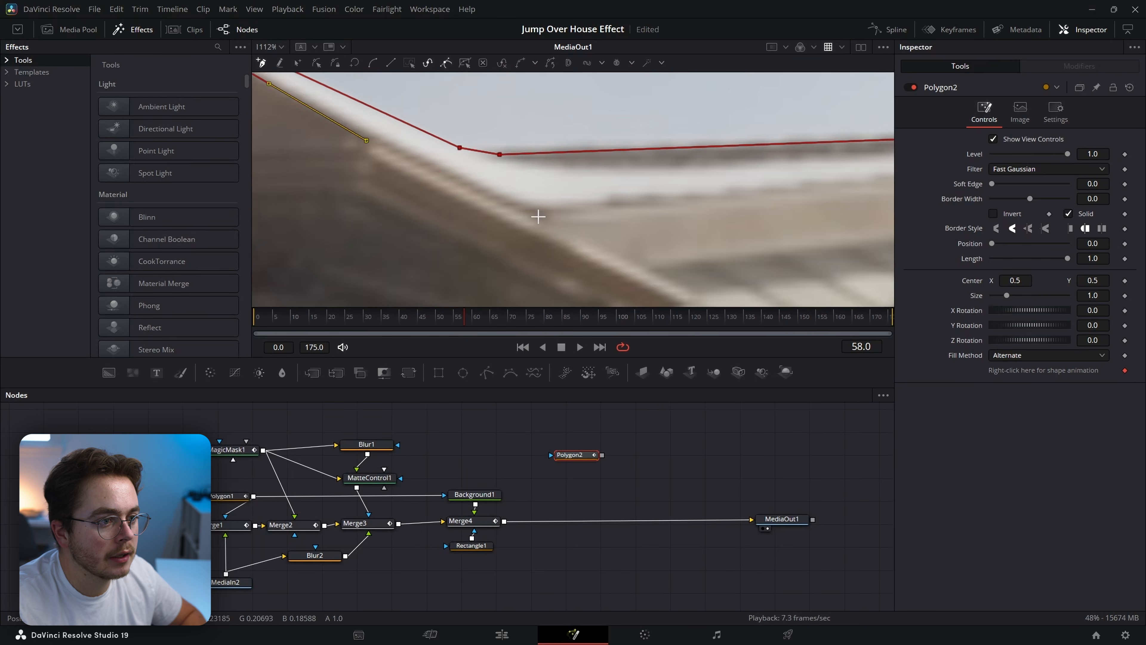
left_click(538, 217)
left_click(562, 237)
left_click_drag(651, 273, 551, 201)
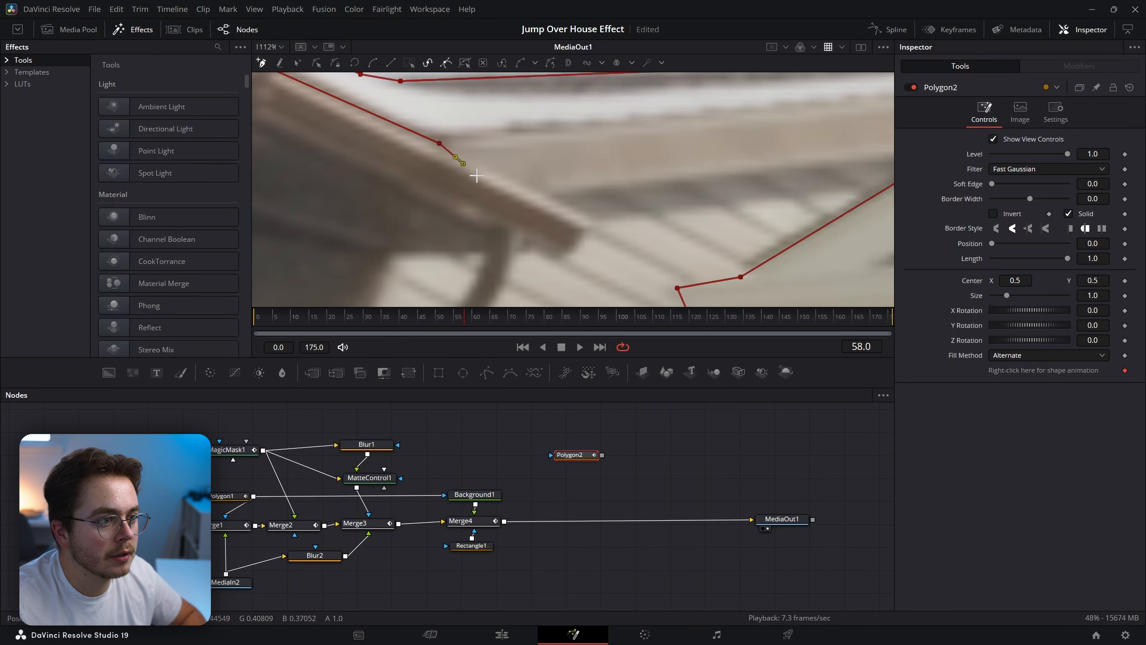
left_click(577, 230)
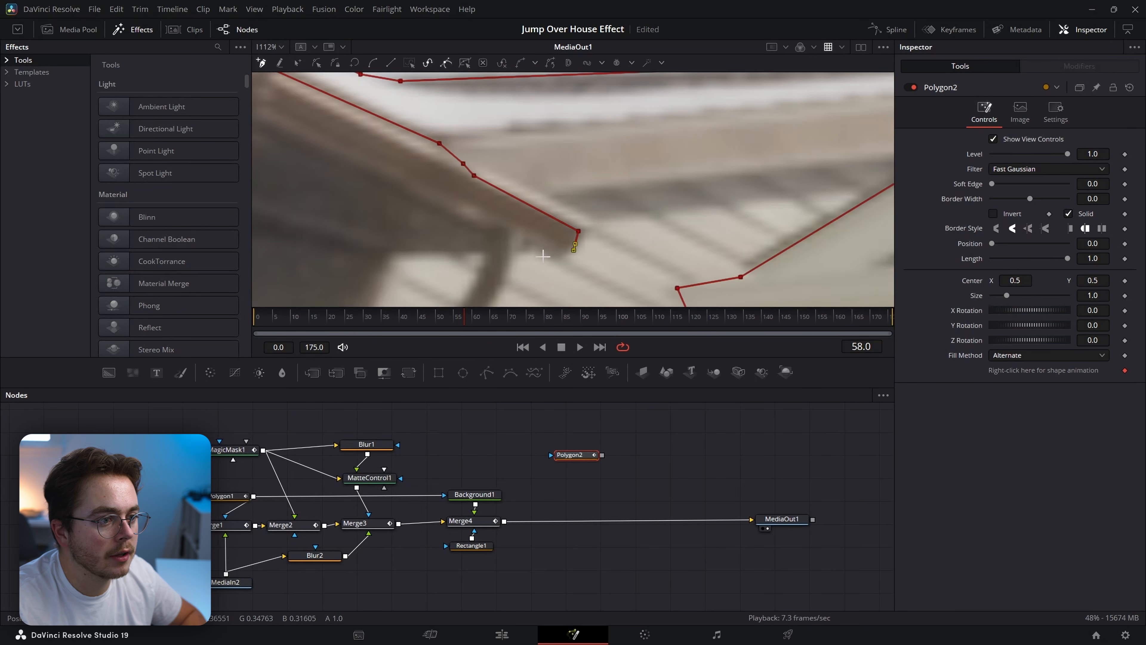
scroll(520, 256, "down", 6)
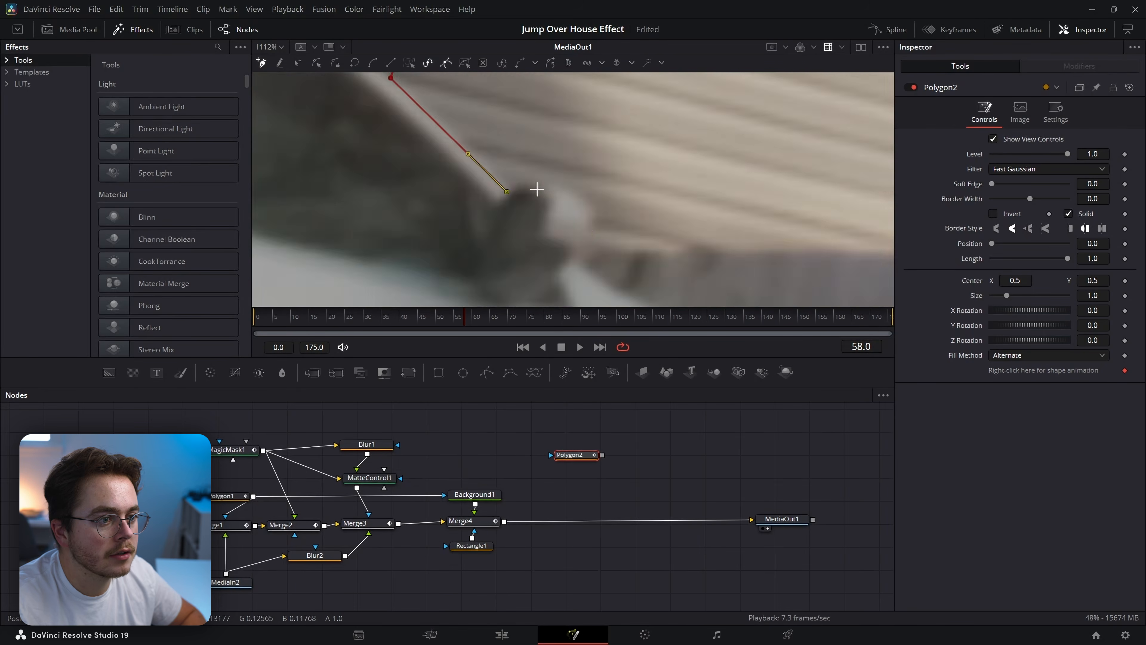
scroll(600, 191, "up", 2)
Step: Add a black Background node masked by Polygon2 and merge it over Merge4's output
key("shift+space")
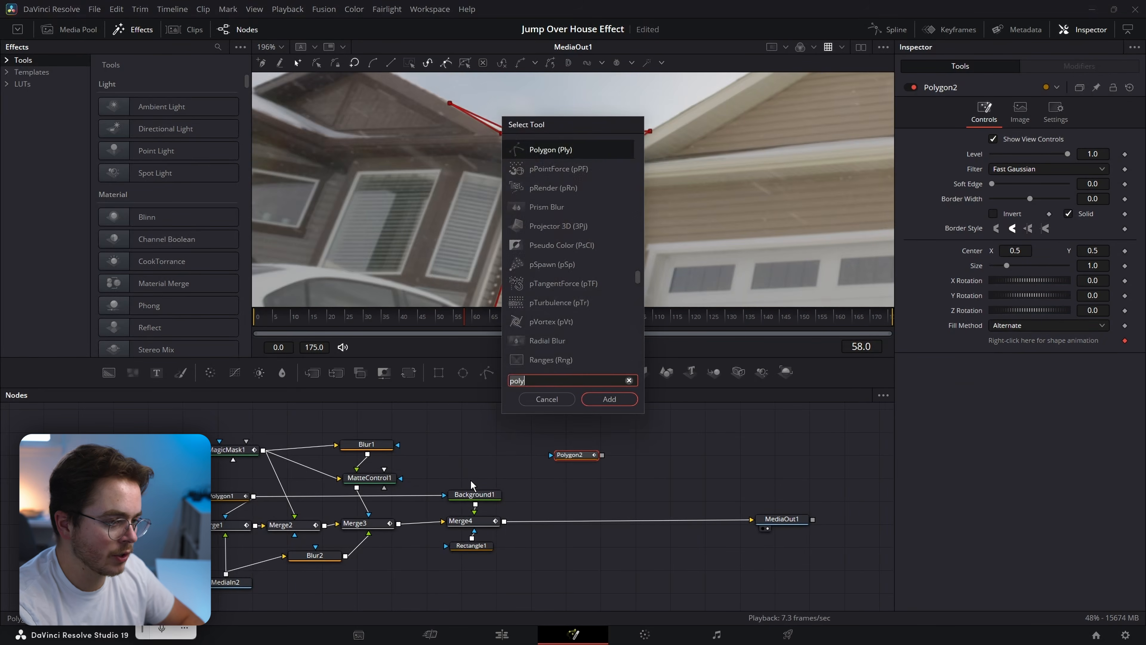
type("back")
key("Return")
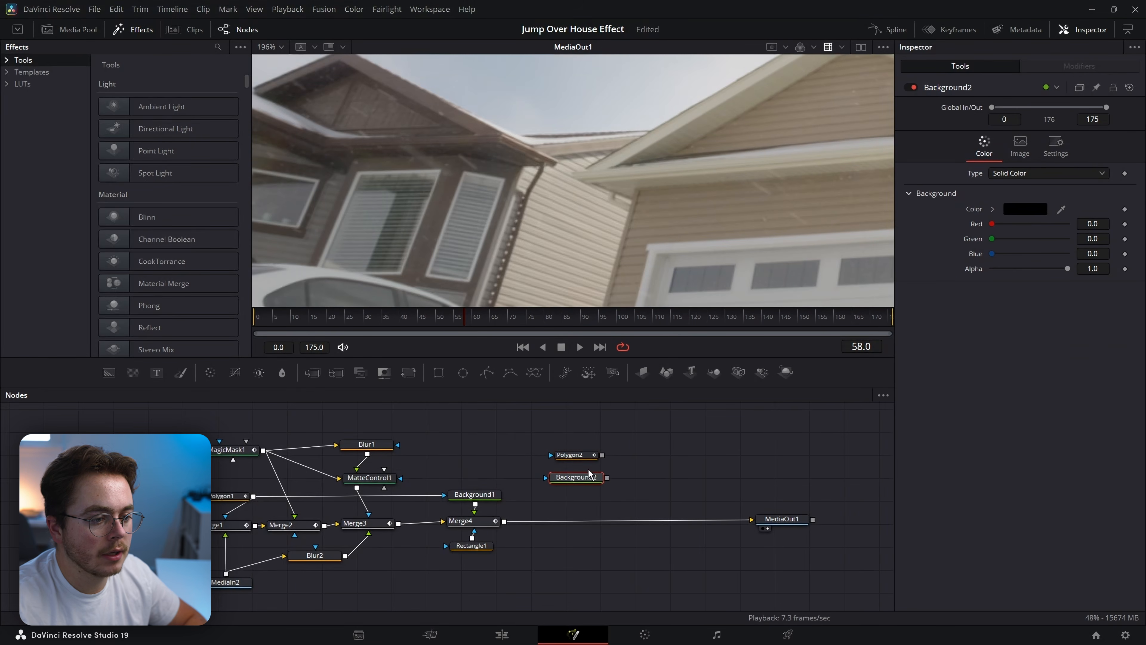
left_click_drag(602, 455, 505, 528)
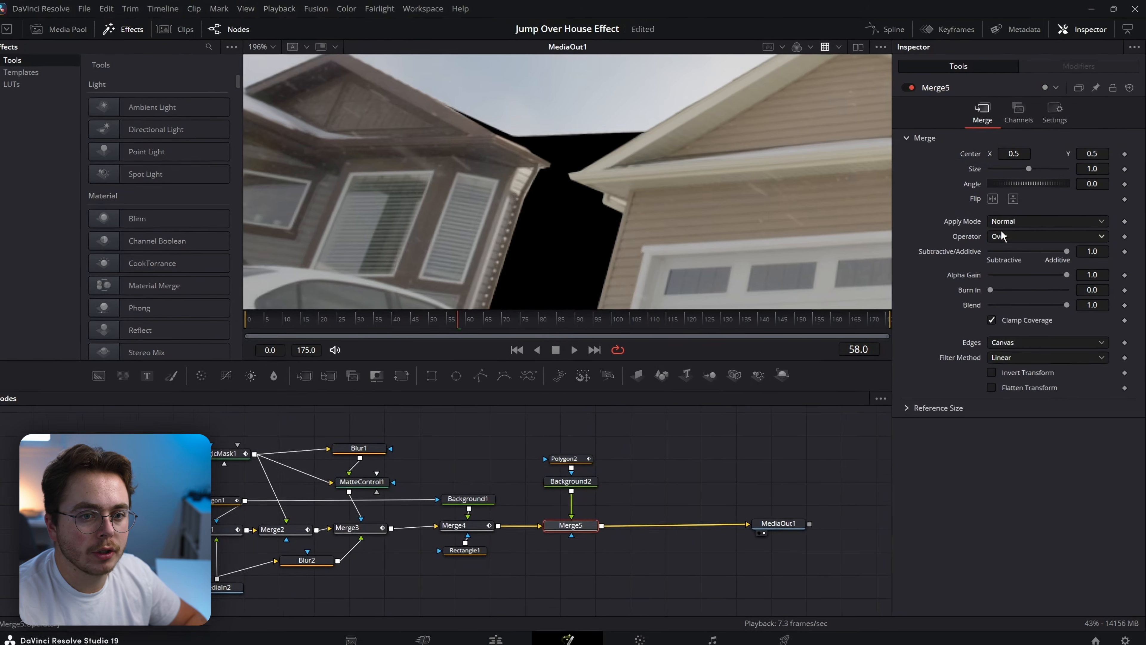
Step: Set Merge5's apply mode to Multiply and reduce its Blend to about 0.323 to darken the gap
left_click(1005, 225)
left_click(942, 396)
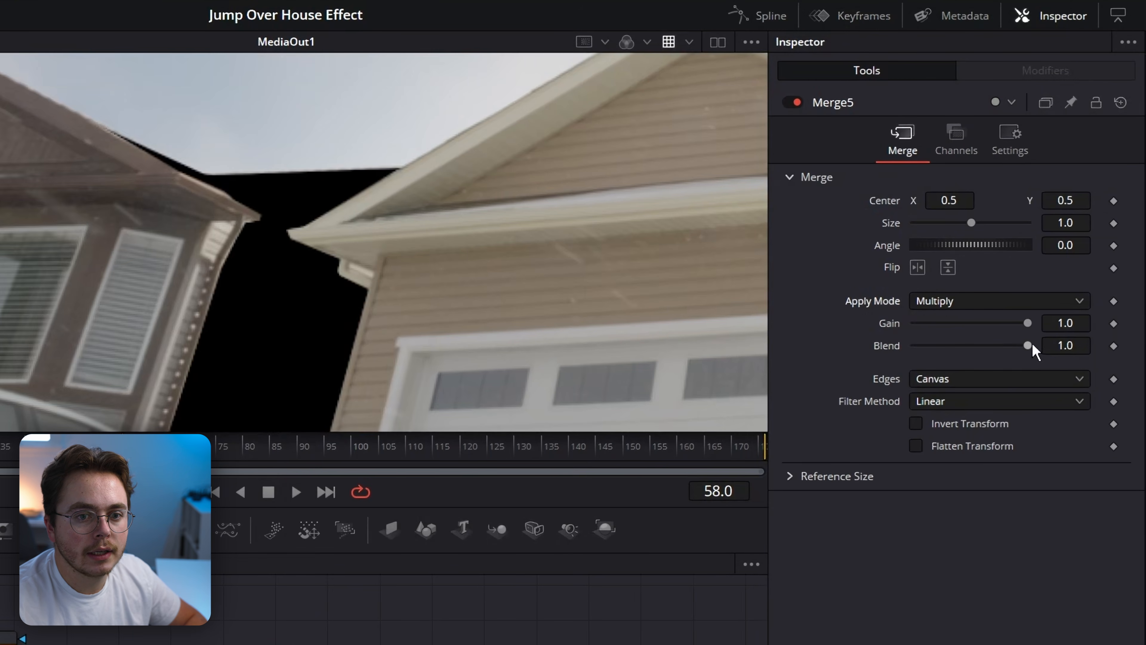
left_click_drag(1029, 345, 915, 336)
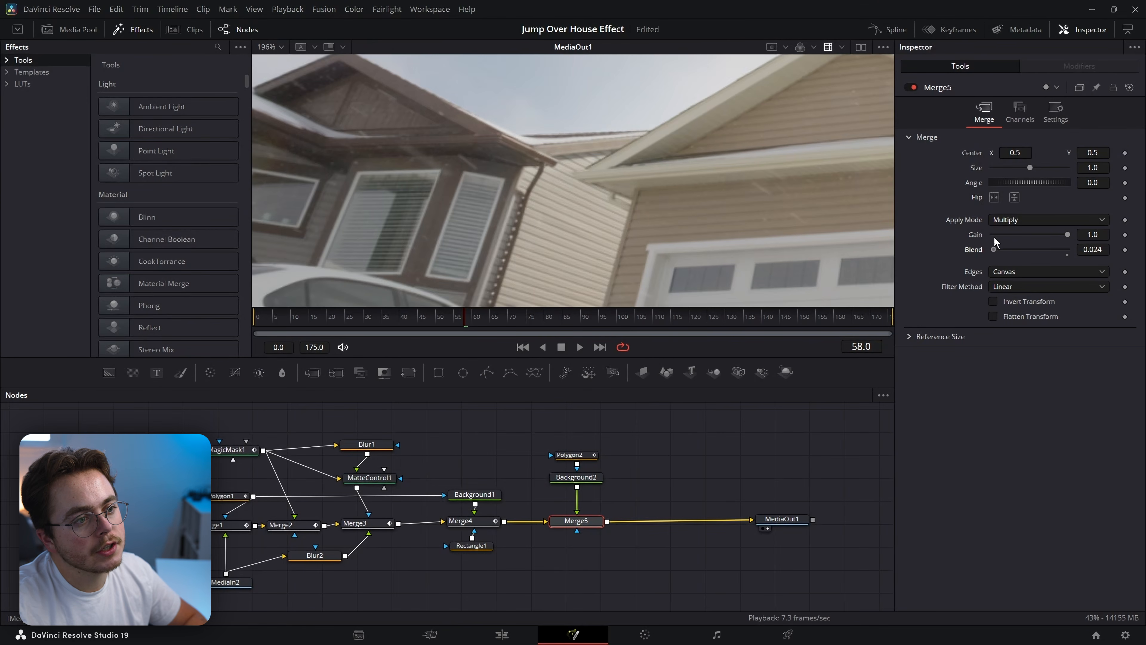
mouse_move(996, 241)
left_mouse_down()
mouse_move(984, 238)
mouse_move(1009, 250)
left_mouse_up()
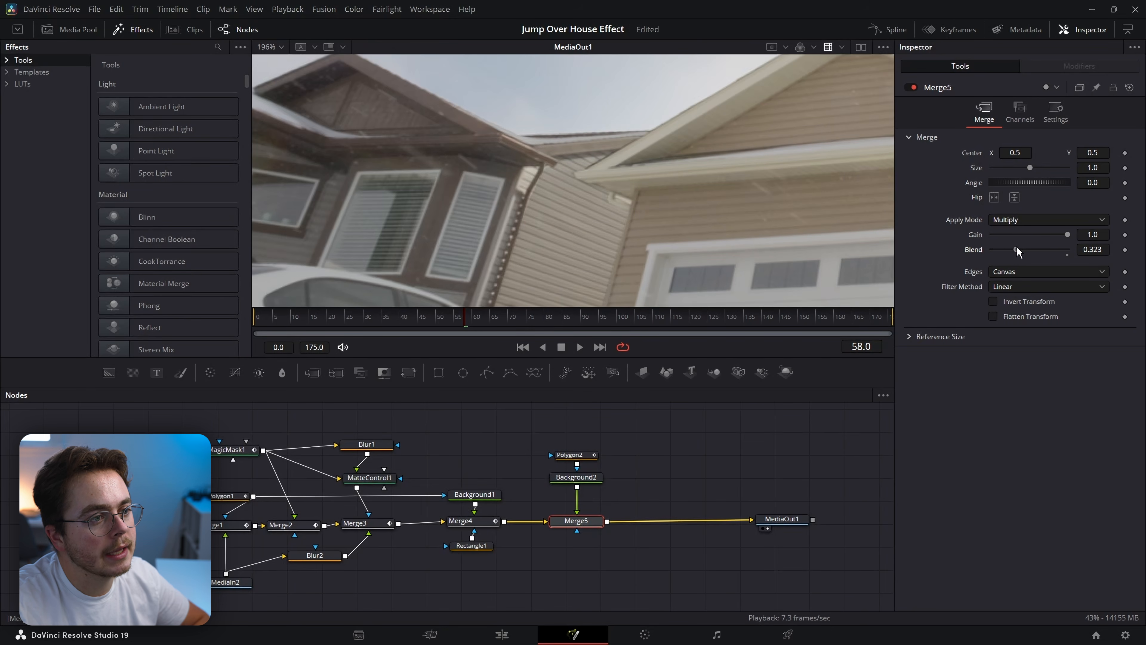
Step: Set Polygon2's Soft Edge to 0.0017 and Border Width to 0.0024 to blend the shadow mask's edges
scroll(545, 218, "up", 4)
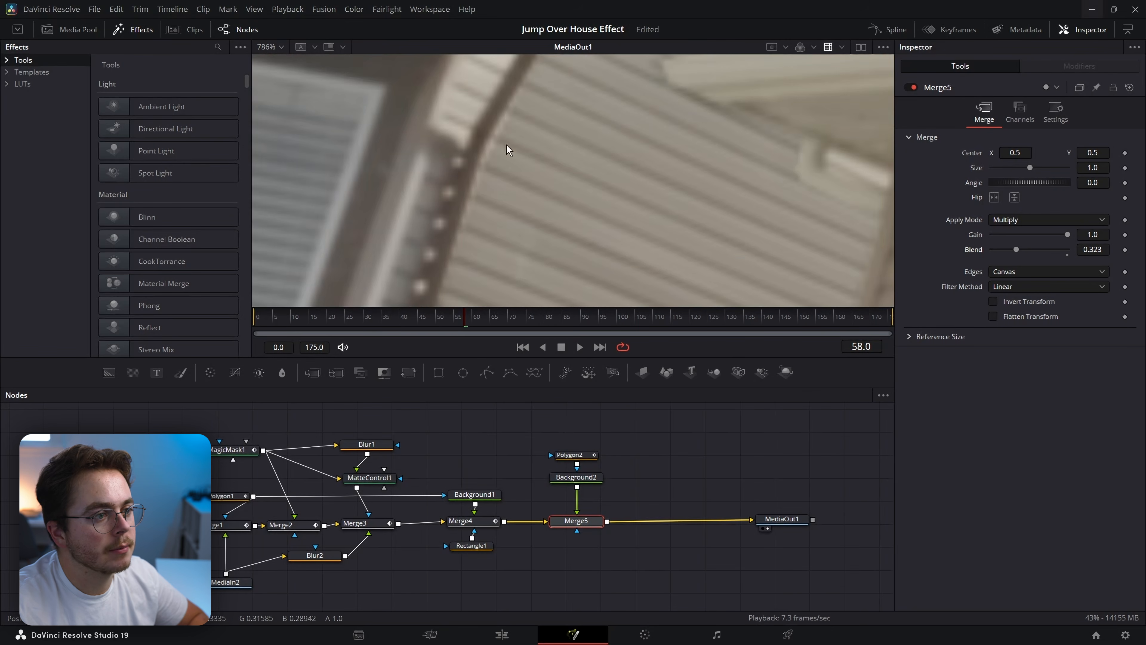
left_click(568, 456)
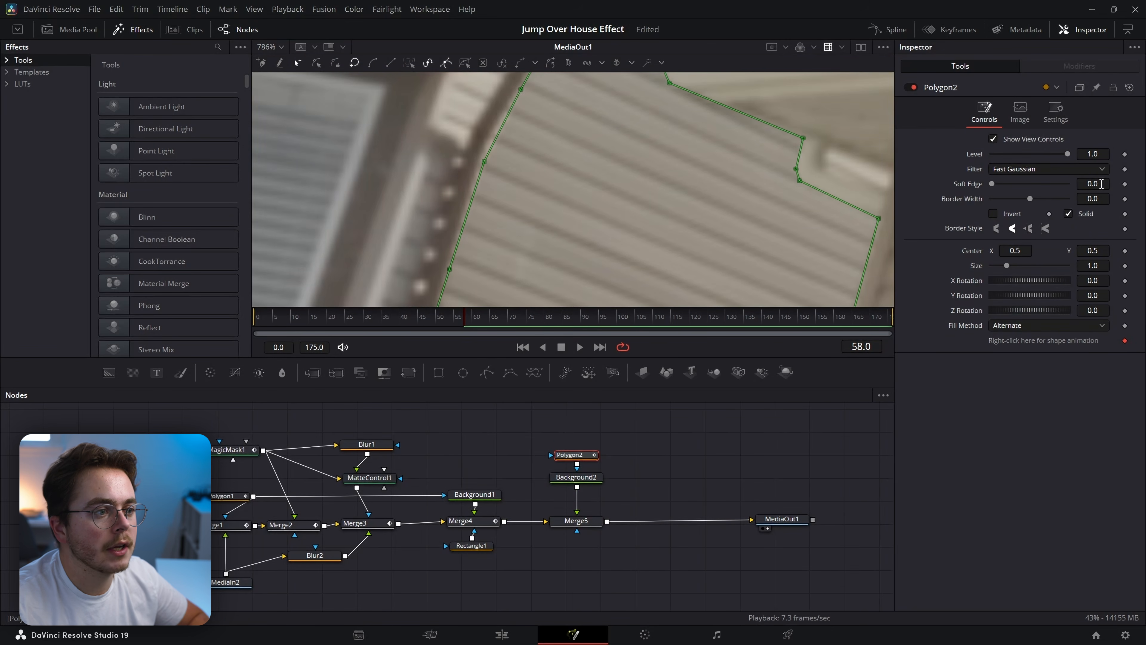
left_click(1101, 184)
type("0.0013")
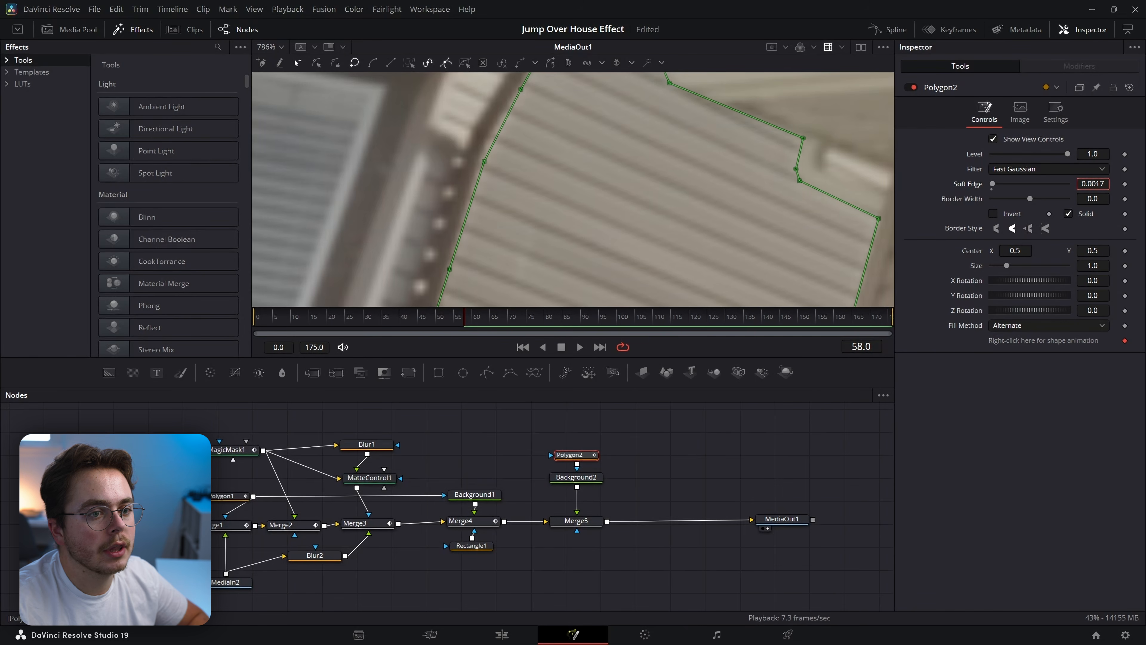
left_click(1093, 199)
type("0.001")
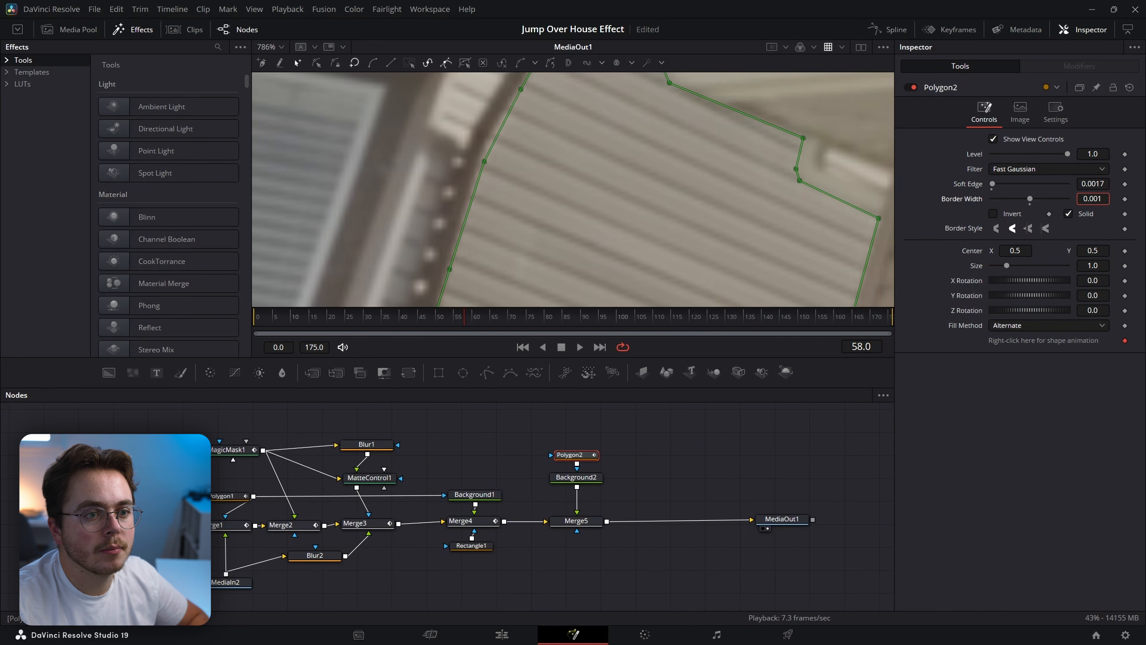
type("4")
key("Return")
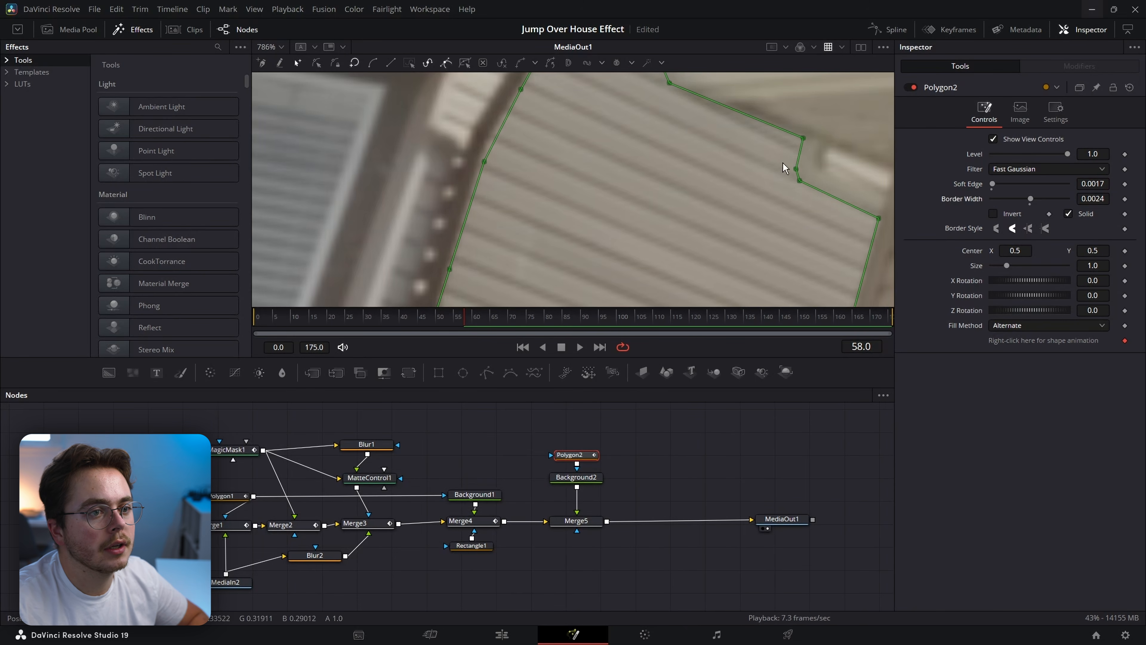
Step: Check the darkened gap at full frame and up close, and add a Polygon3 mask node between Polygon2 and Background2
scroll(782, 162, "down", 5)
left_click(742, 430)
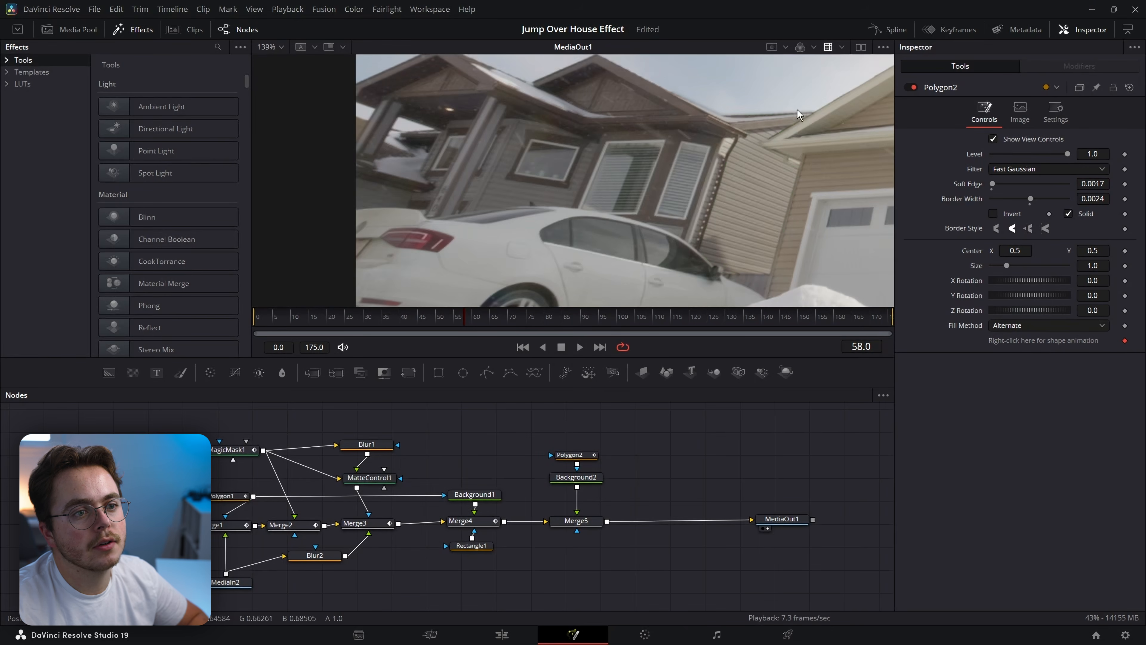
scroll(622, 170, "down", 8)
scroll(574, 156, "up", 12)
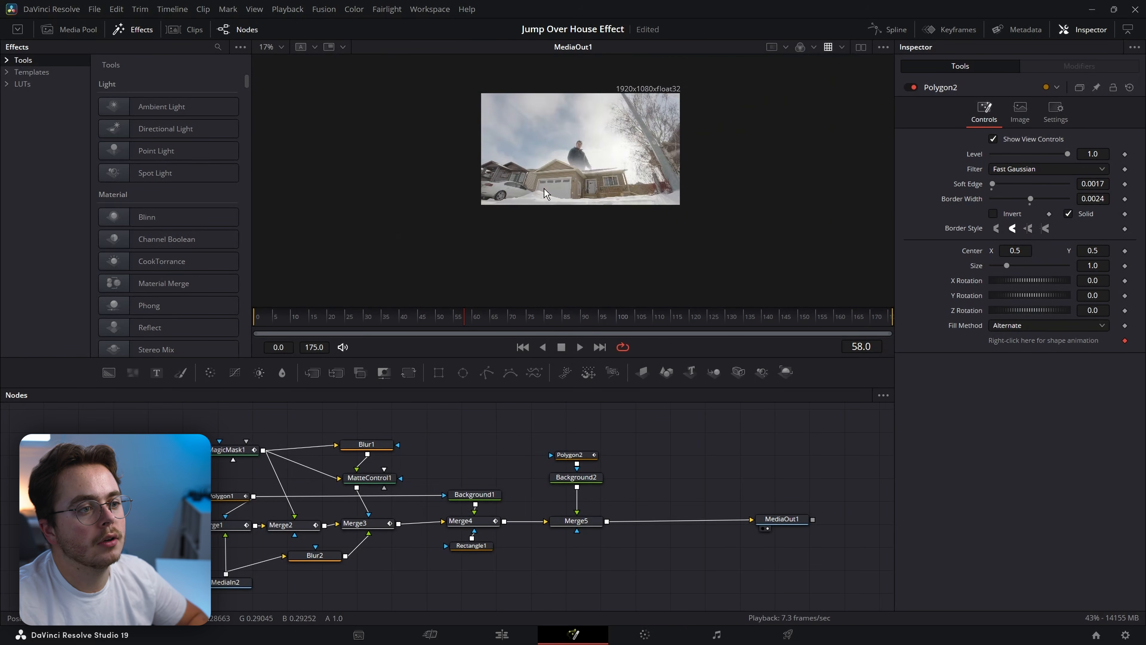
scroll(572, 159, "up", 5)
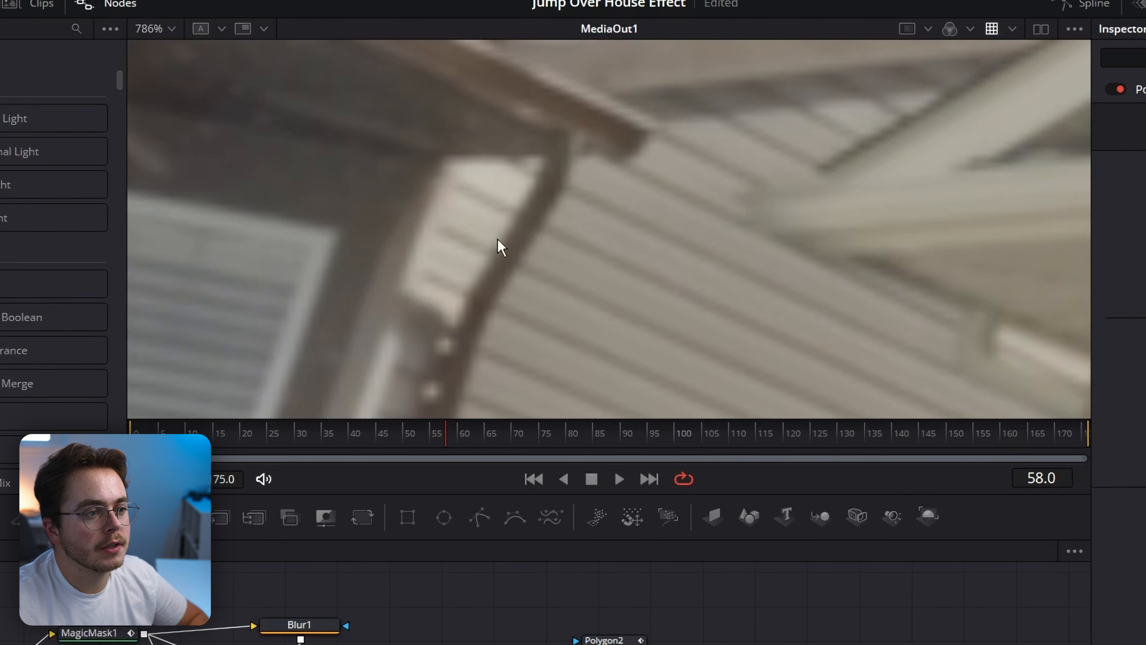
left_click_drag(844, 350, 525, 244)
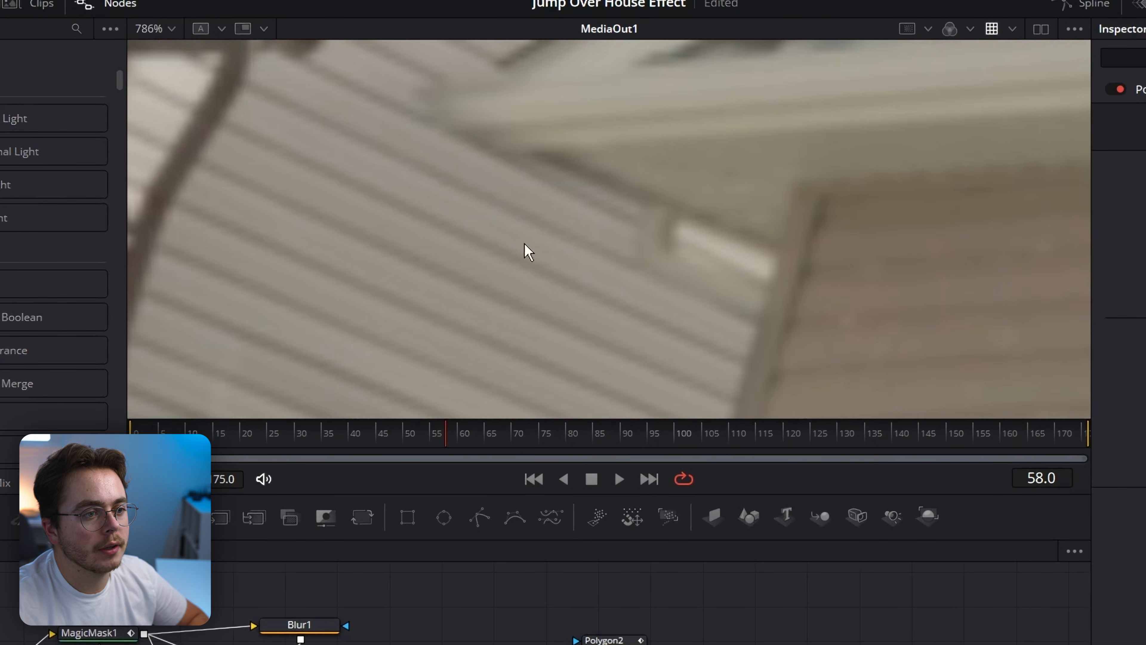
left_click(602, 640)
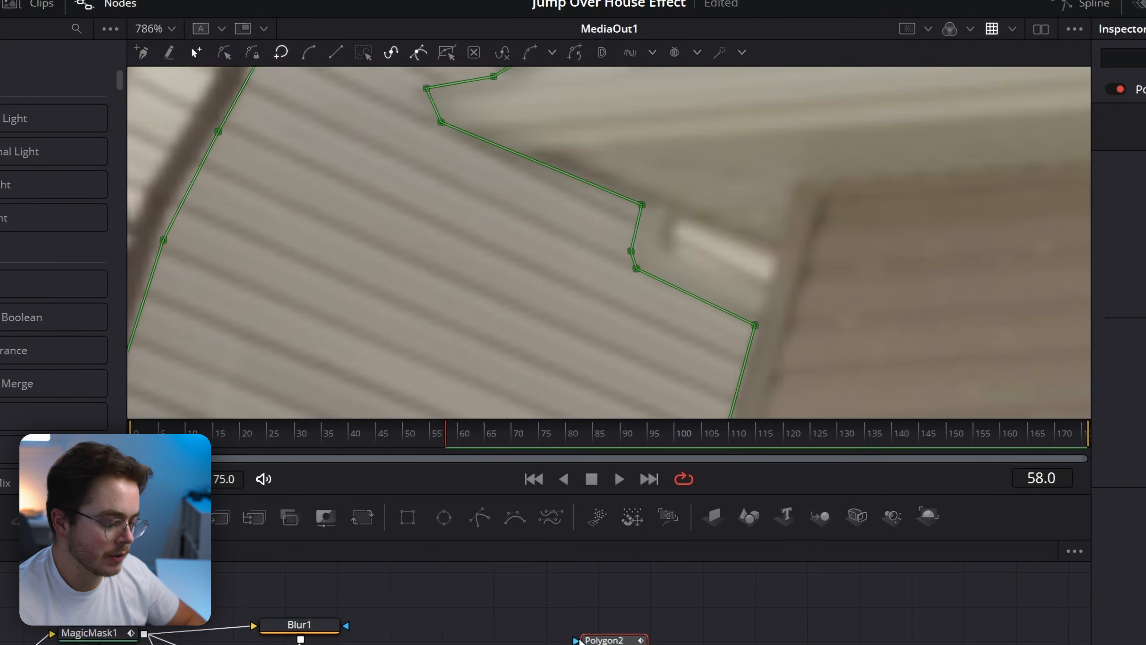
key("shift+space")
type("poly")
key("Return")
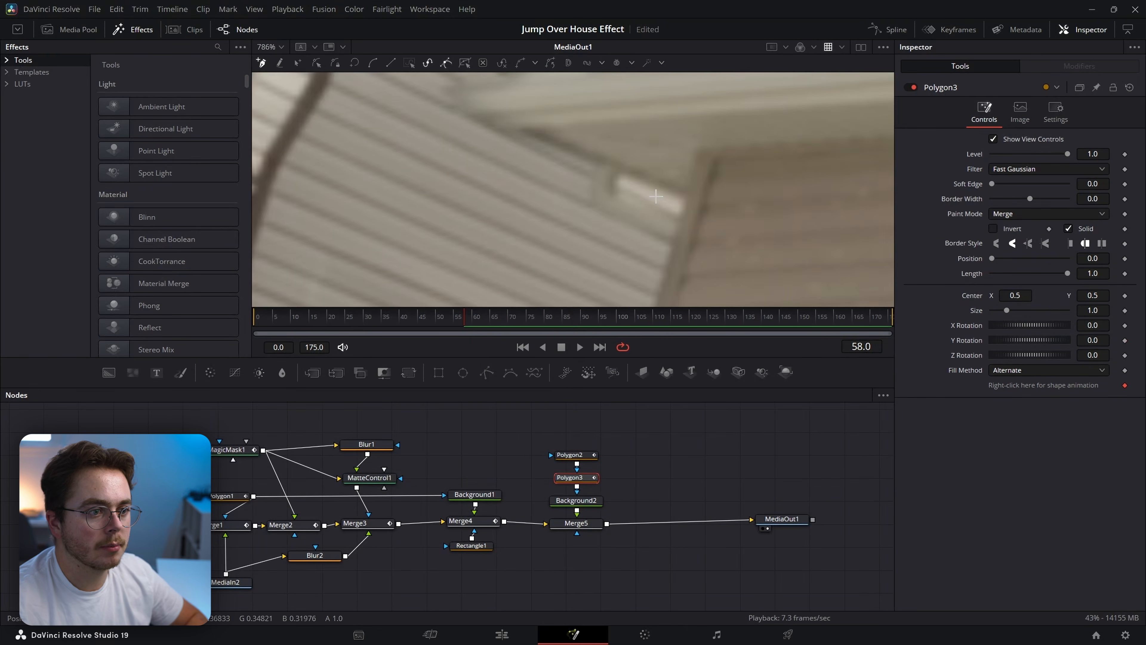
Step: Trace the small bright patch under the light house's eave with Soft Edge 0.0012 and Border Width 0.0013, using Add paint mode
scroll(625, 152, "up", 4)
left_click_drag(631, 210, 562, 124)
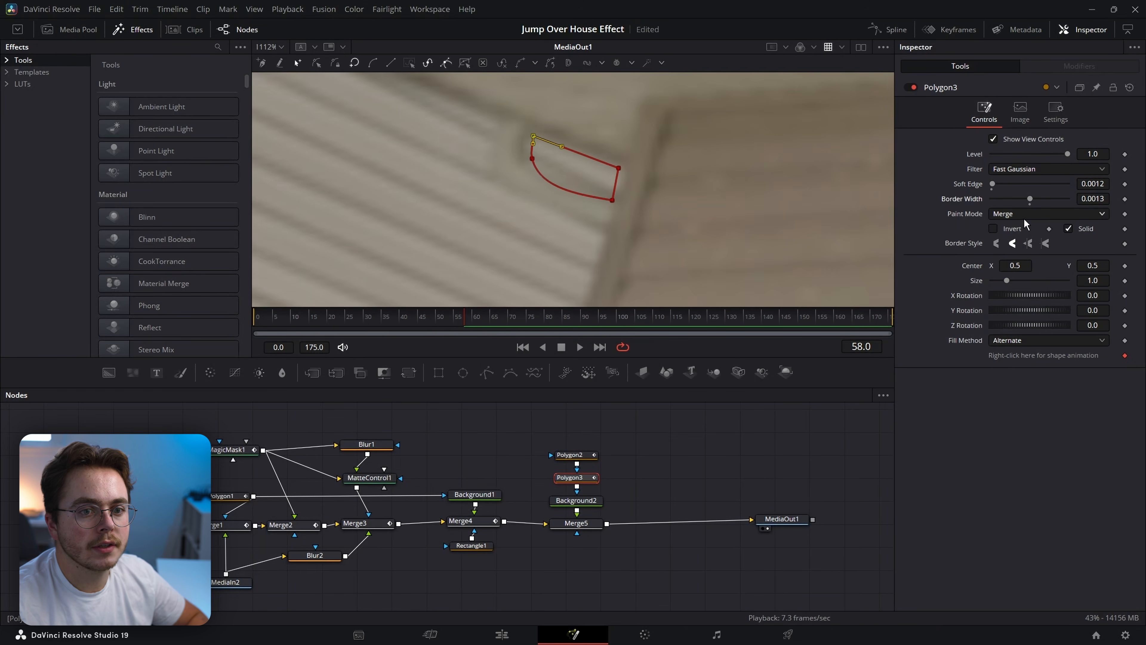
left_click(1024, 215)
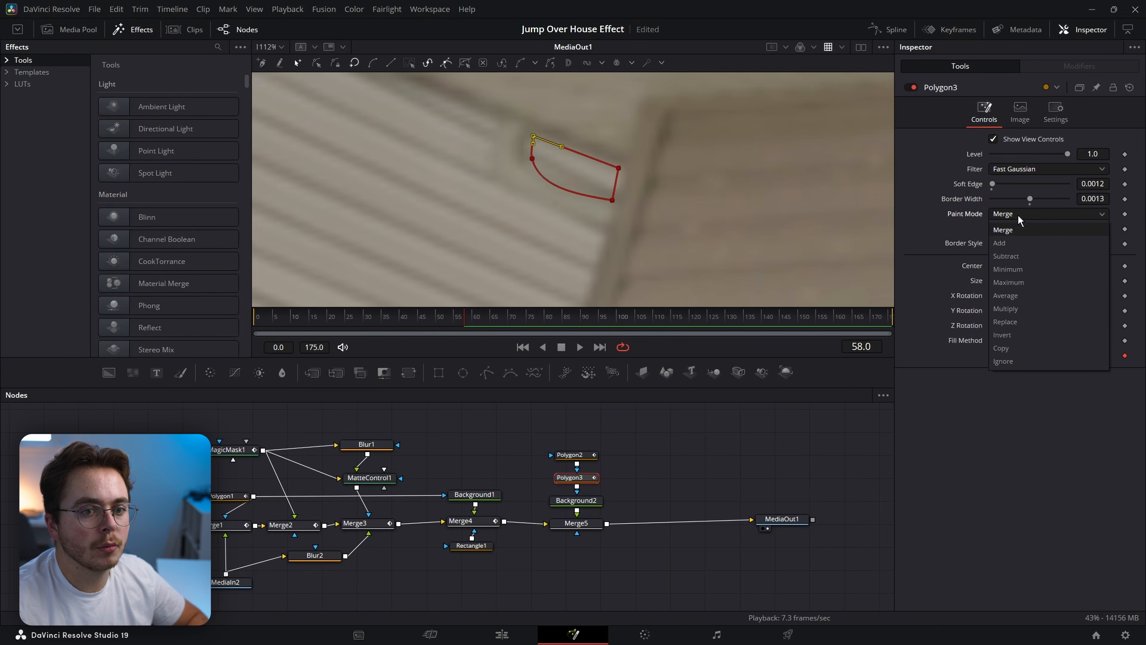
left_click(1013, 242)
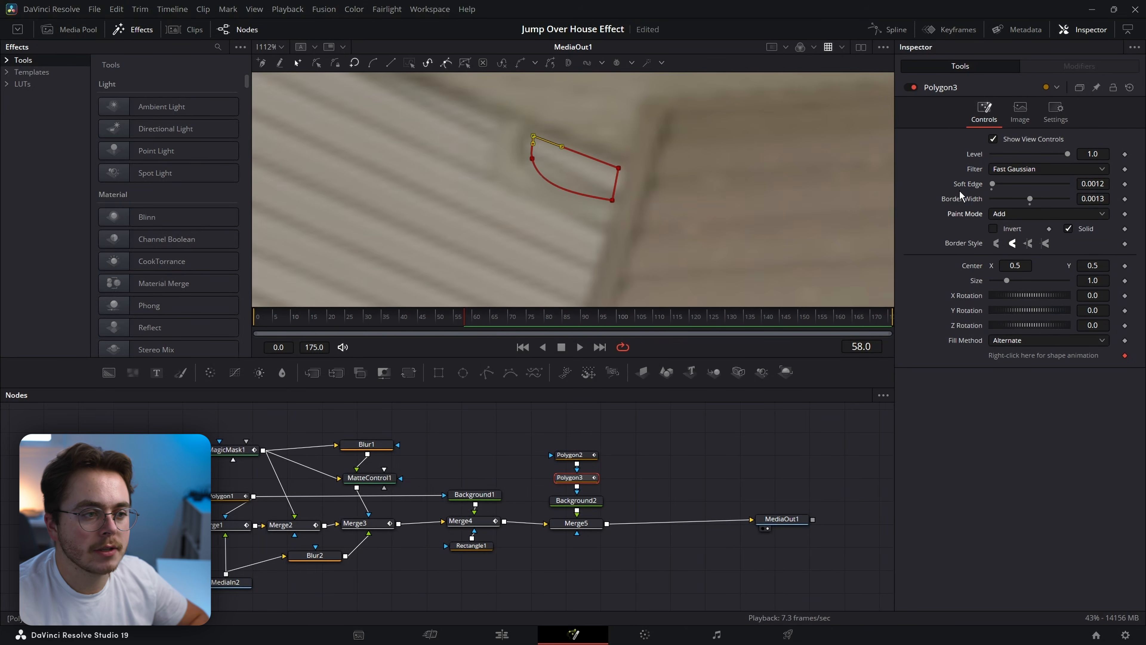
Step: Add a Polygon4 mask below Polygon3 for another patch of the gap, with Soft Edge 0.0013, Border Width 0.0015 and Add paint mode
left_click_drag(519, 195, 780, 268)
key("shift+space")
type("poly")
key("Return")
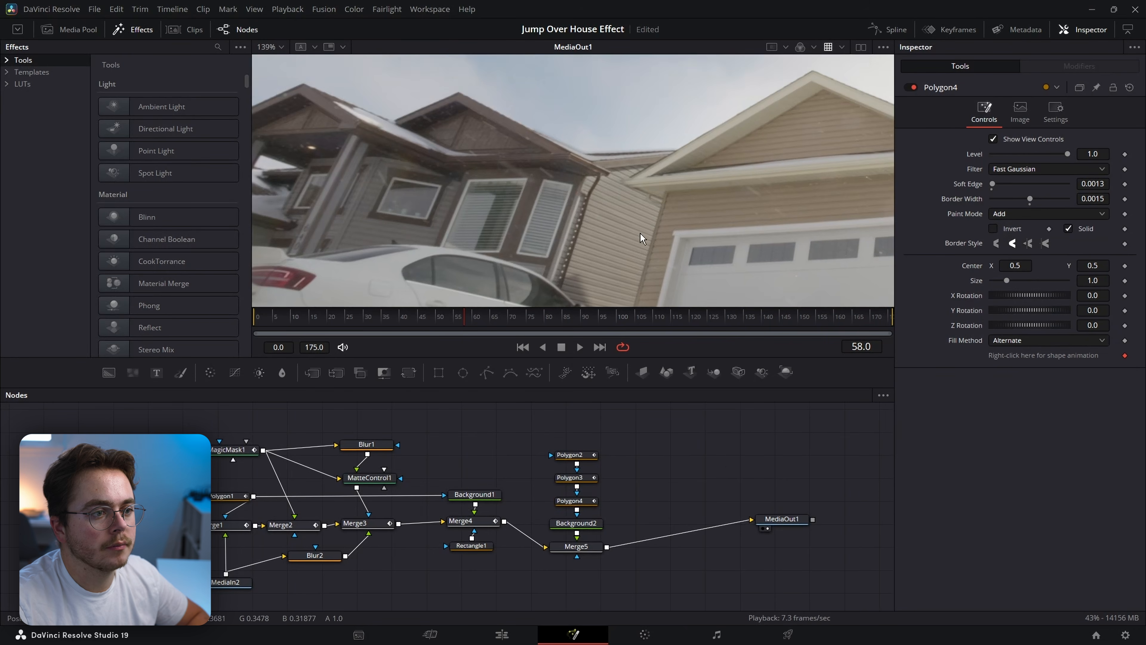
left_click_drag(640, 233, 587, 218)
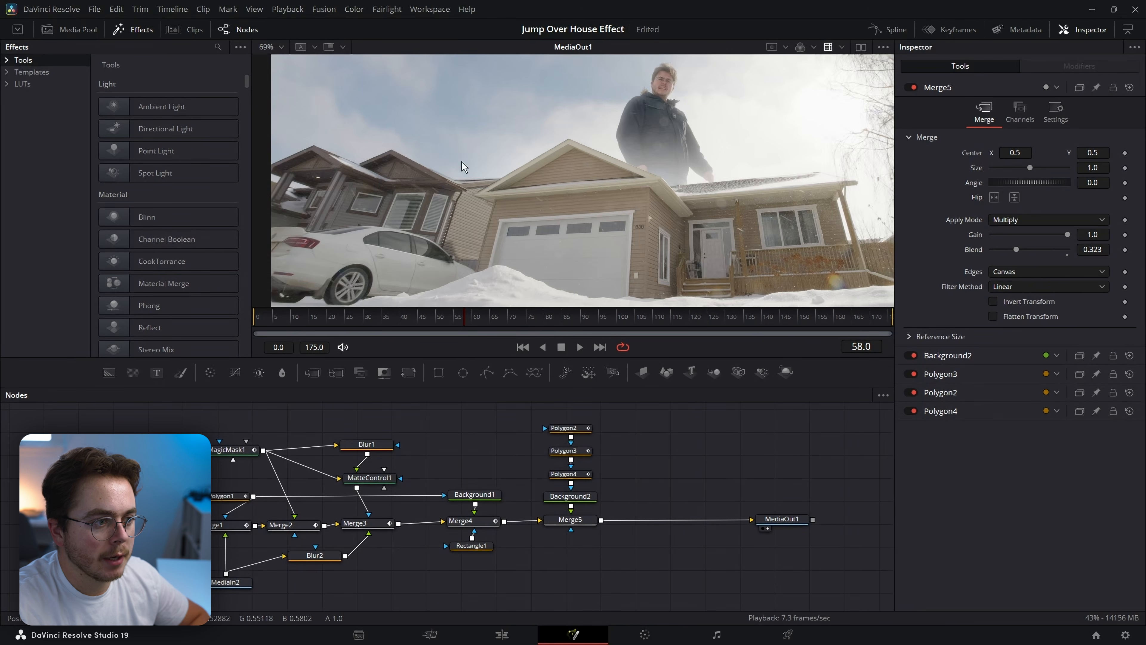
Step: Add a Rectangle mask node to Merge5's effect mask input
left_click(570, 522)
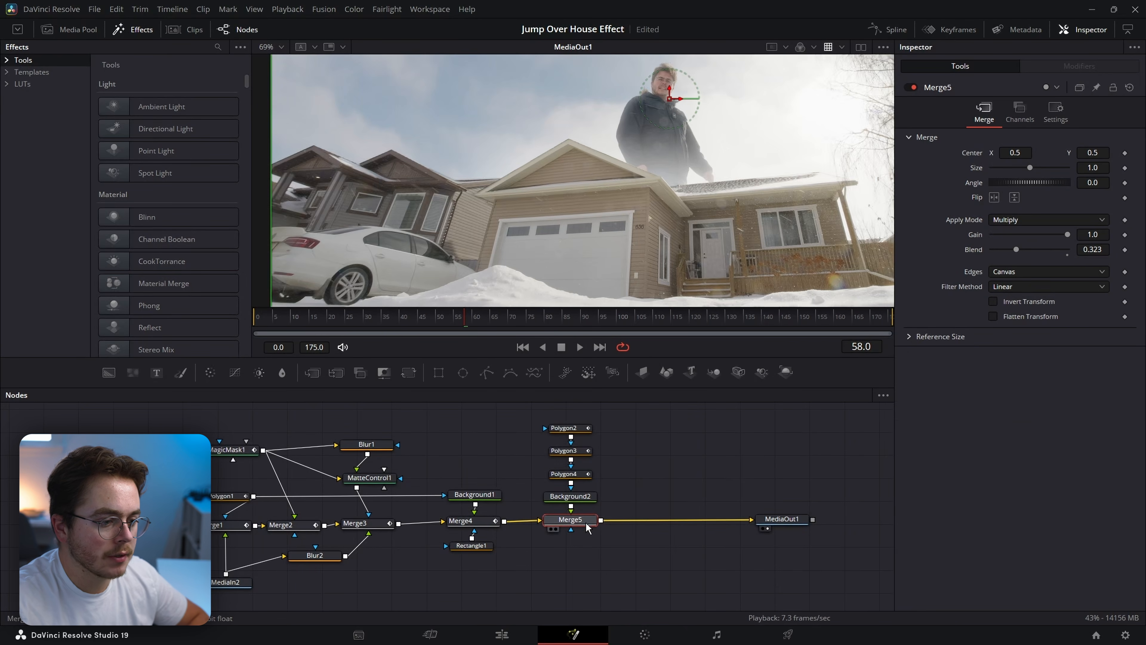
key("shift+space")
type("reca")
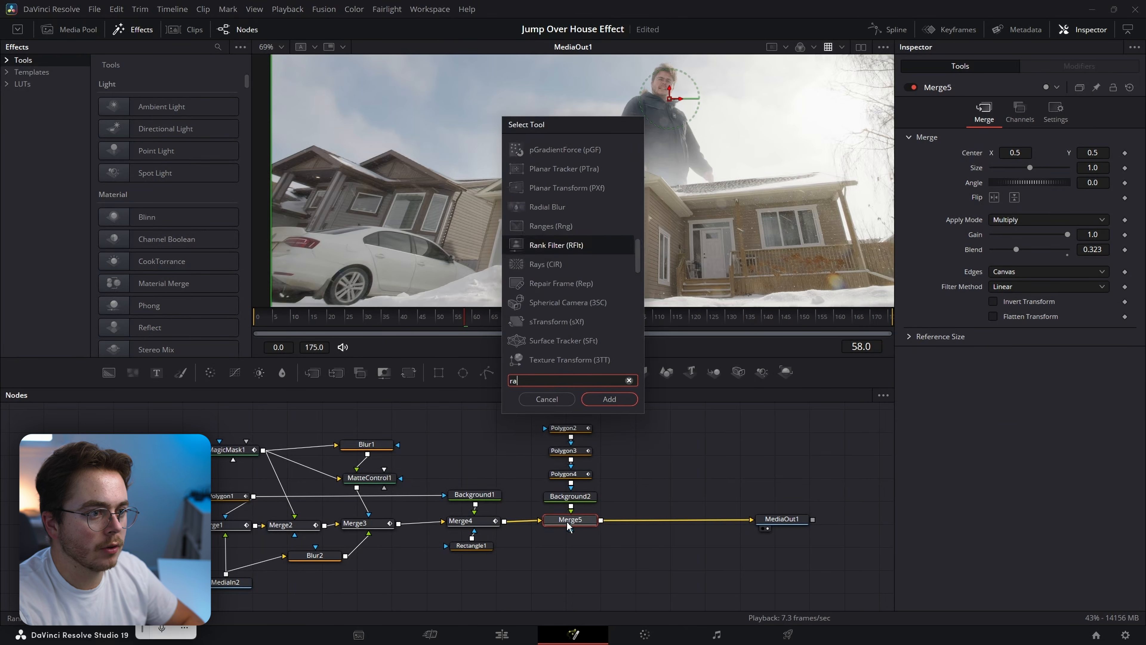
key("BackSpace")
type("ta")
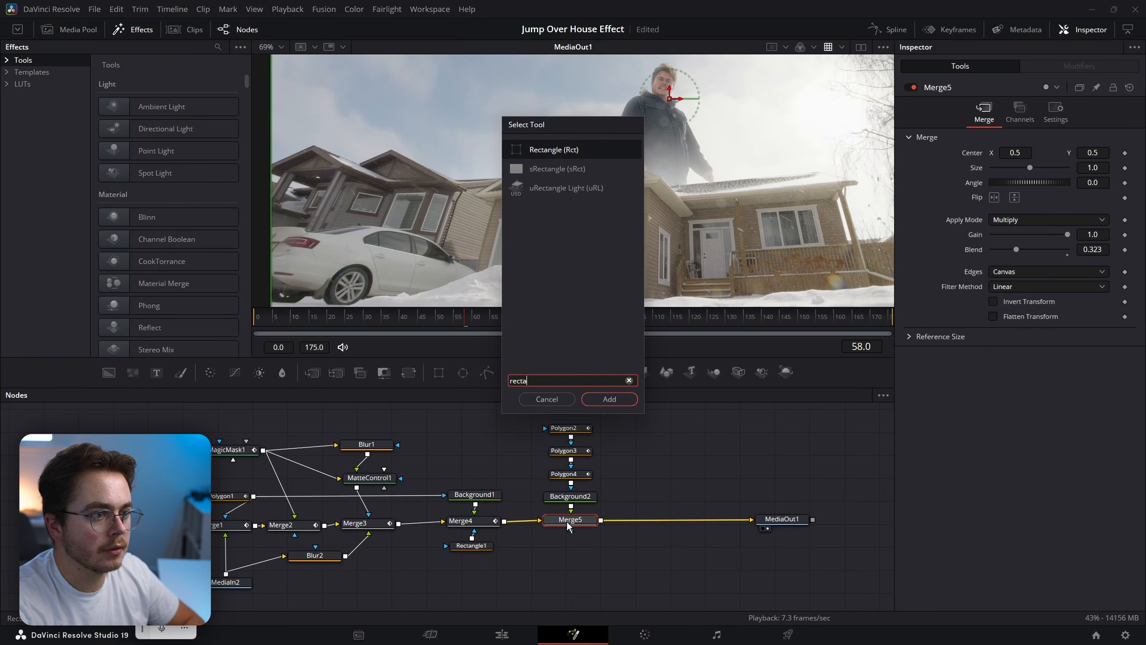
key("Return")
Step: Place Rectangle2 over the garage at about X 0.341, Y 0.226, rotate it about -8 degrees, and set Soft Edge to 0.0189
left_click_drag(740, 224, 613, 85)
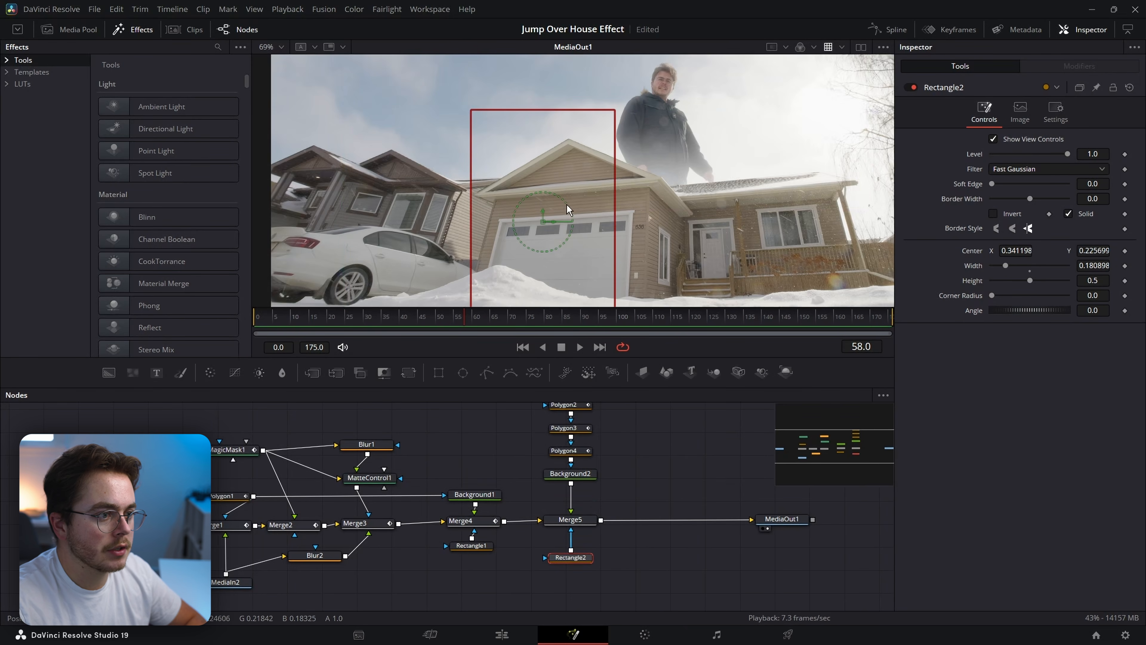
left_click_drag(567, 204, 578, 202)
mouse_move(1100, 183)
left_mouse_down()
mouse_move(1110, 184)
mouse_move(1096, 183)
left_mouse_up()
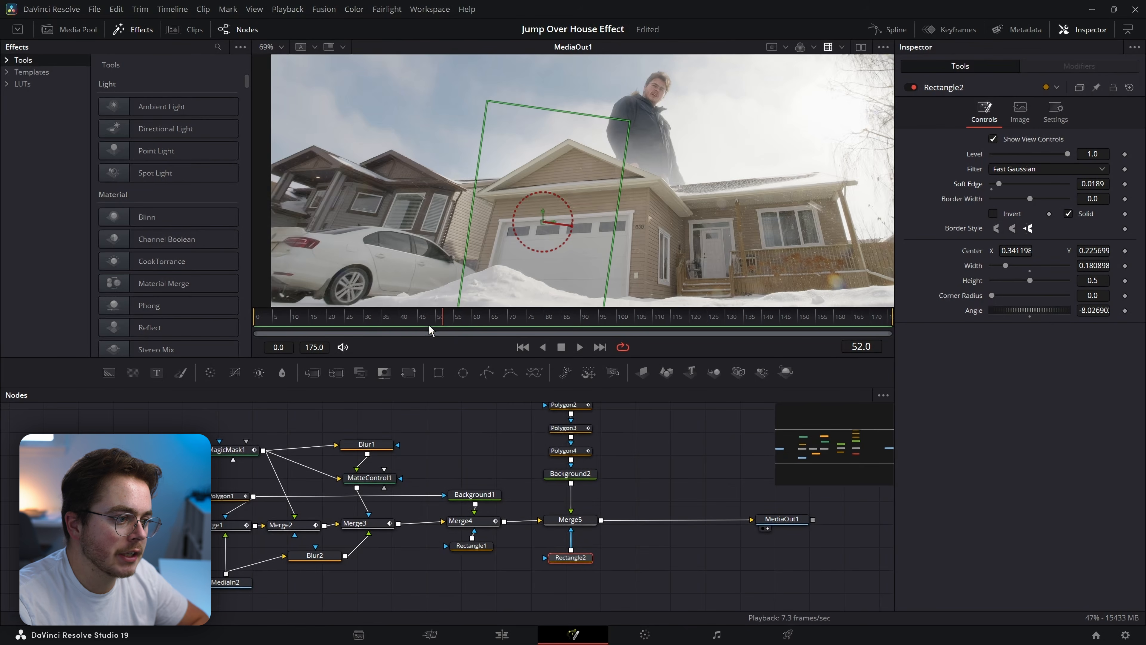
Step: Keyframe Rectangle2's Width at about 0.091 on frame 47, 0.209 on frame 57 and 0.032 on frame 66
left_click_drag(382, 321, 418, 322)
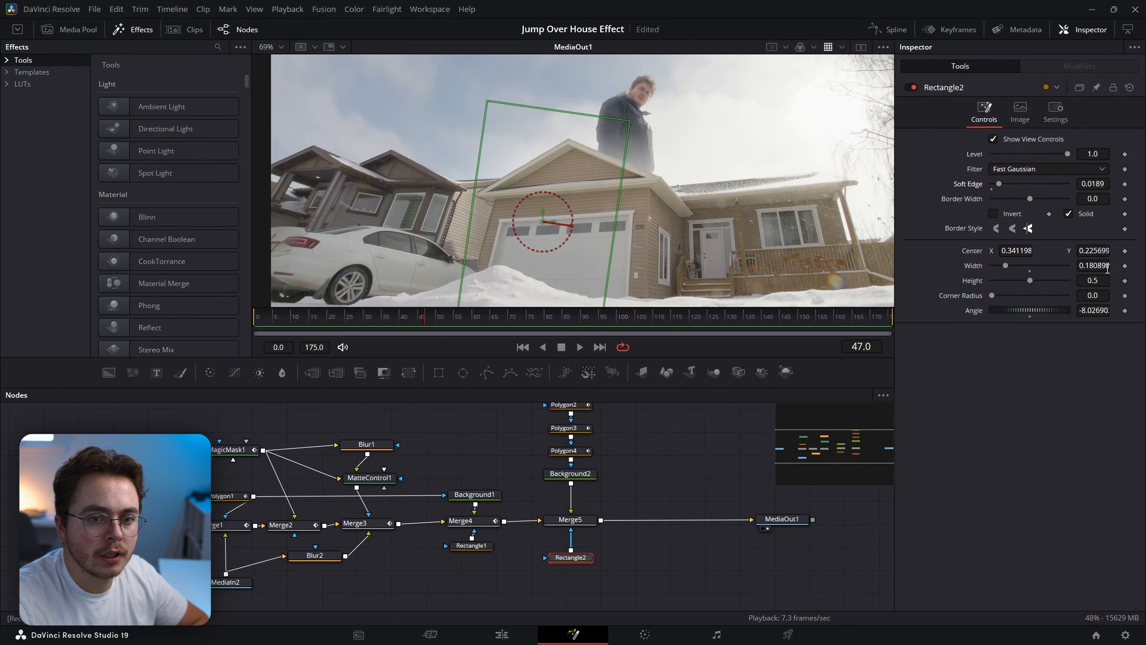
left_click_drag(1107, 268, 1066, 268)
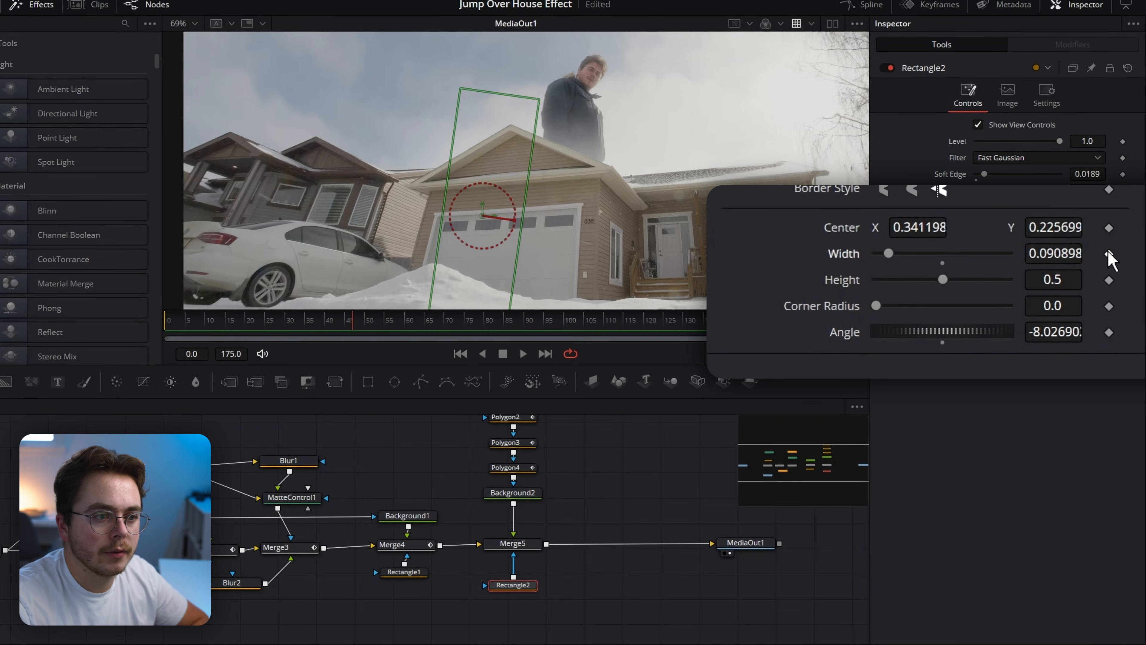
left_click(1109, 254)
left_click(391, 333)
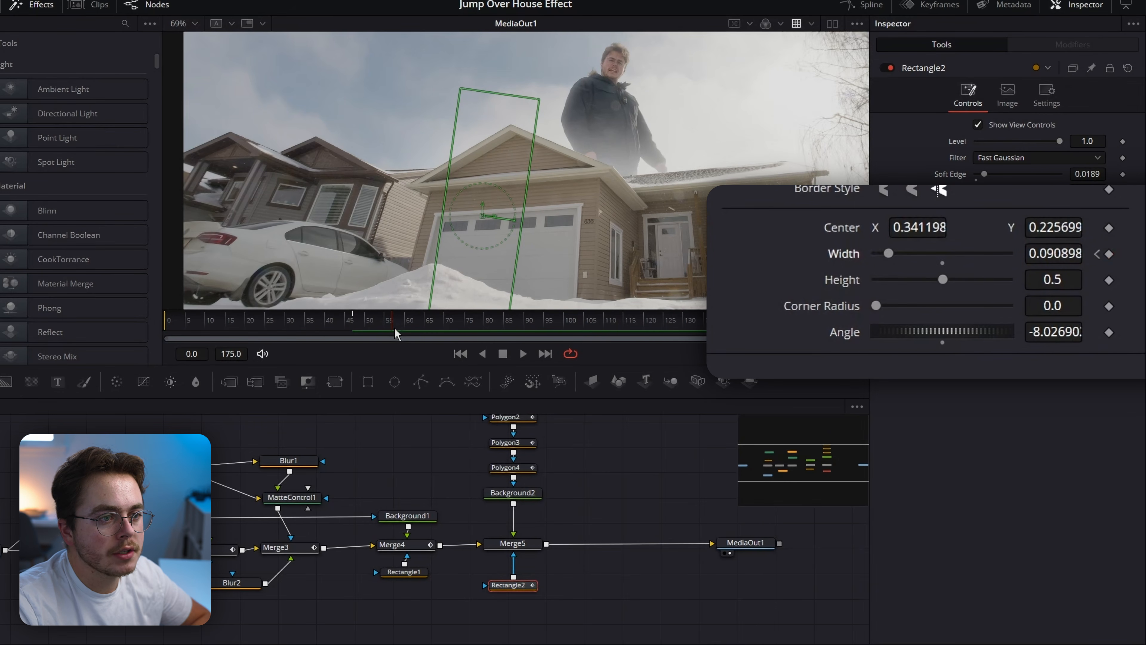
left_click_drag(1064, 253, 1117, 253)
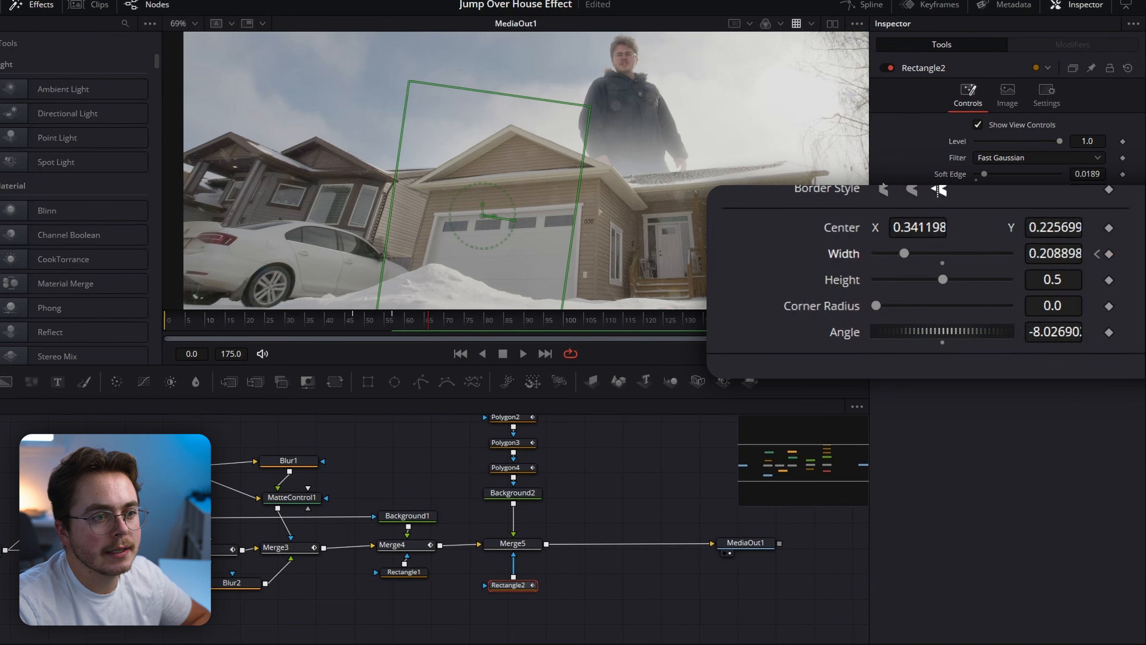
left_click_drag(1038, 247, 958, 248)
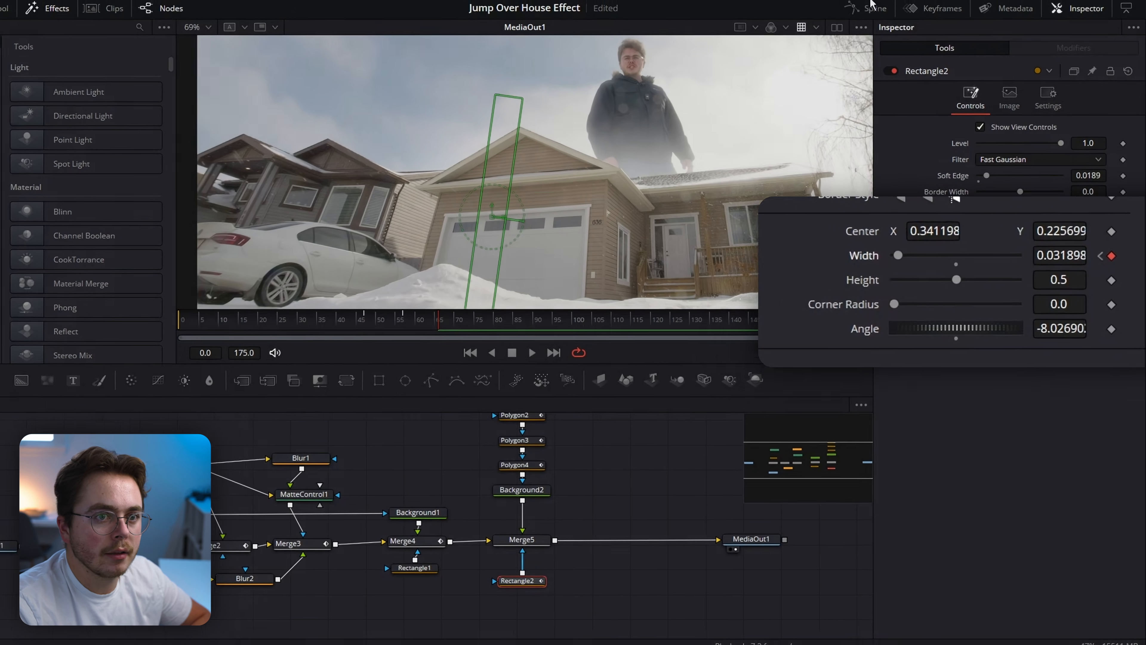
Step: Smooth all of Rectangle2's Width keyframes in the Spline editor and lengthen both handles of the peak keyframe
left_click(870, 4)
left_click(493, 444)
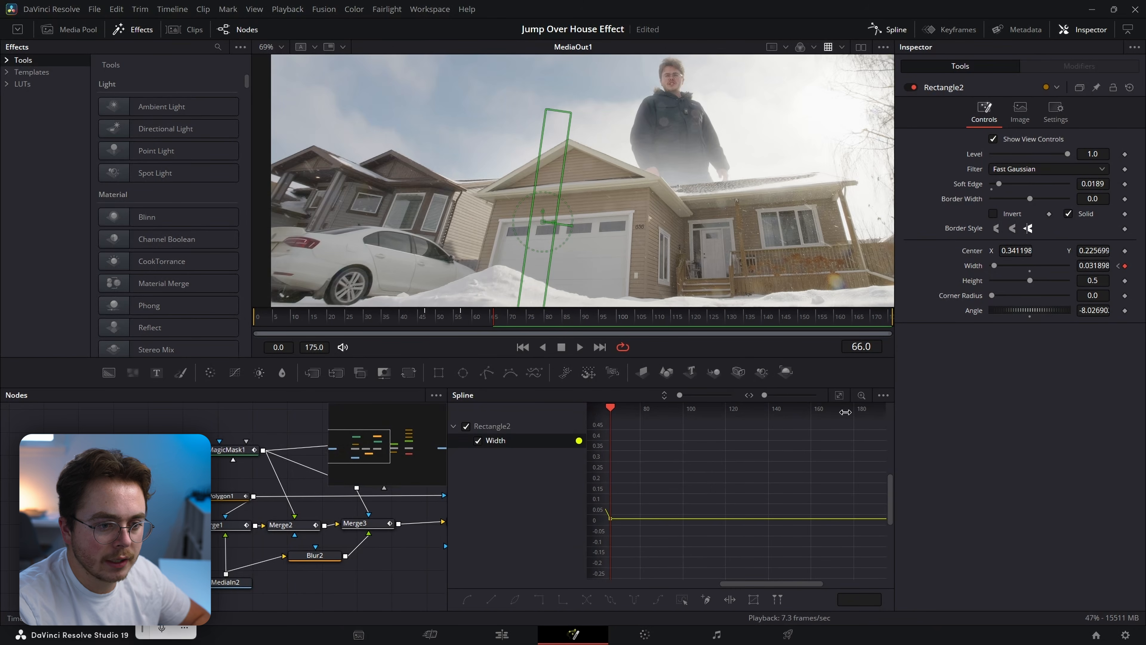
left_click(840, 396)
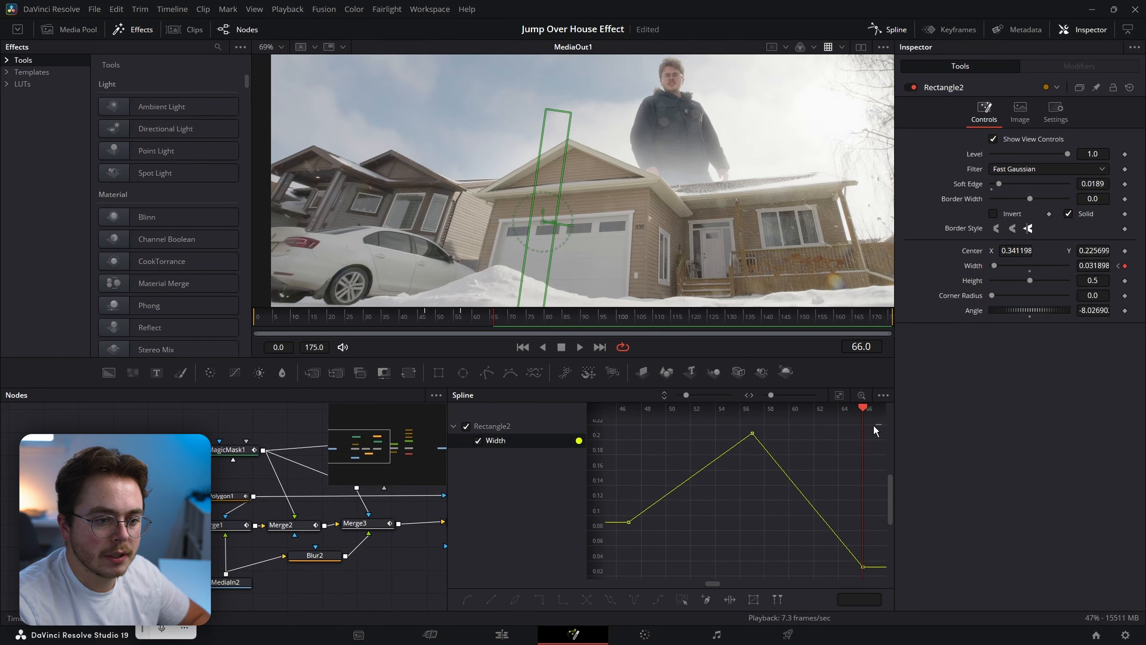
left_click_drag(873, 425, 607, 574)
key("shift+s")
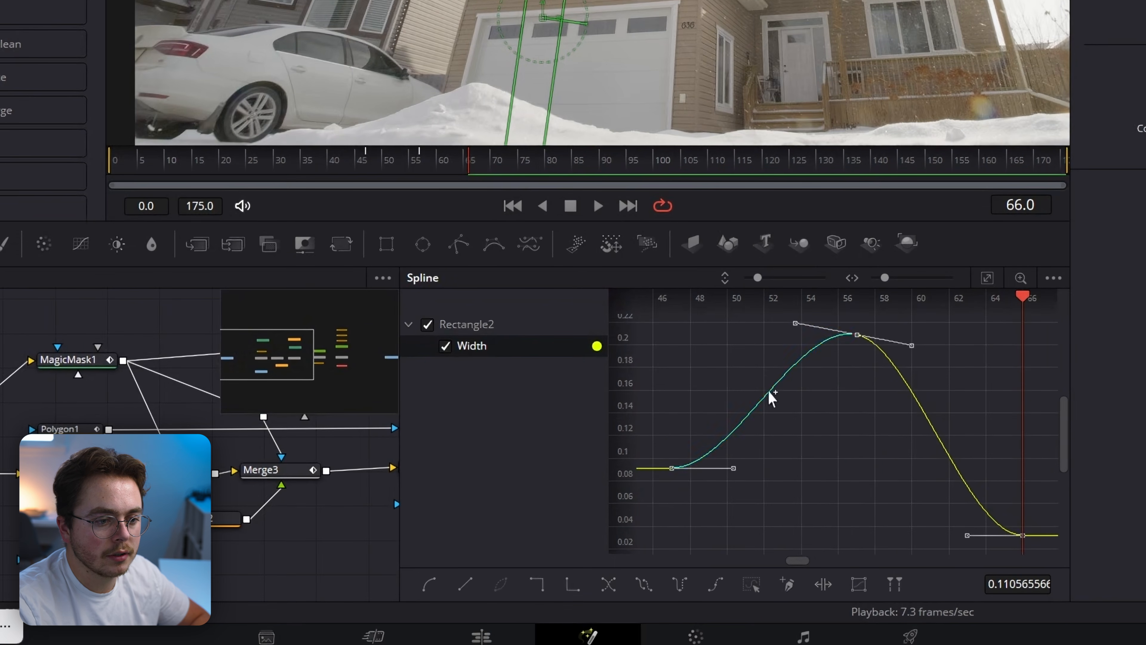
left_click_drag(794, 323, 760, 331)
left_click_drag(911, 335, 961, 341)
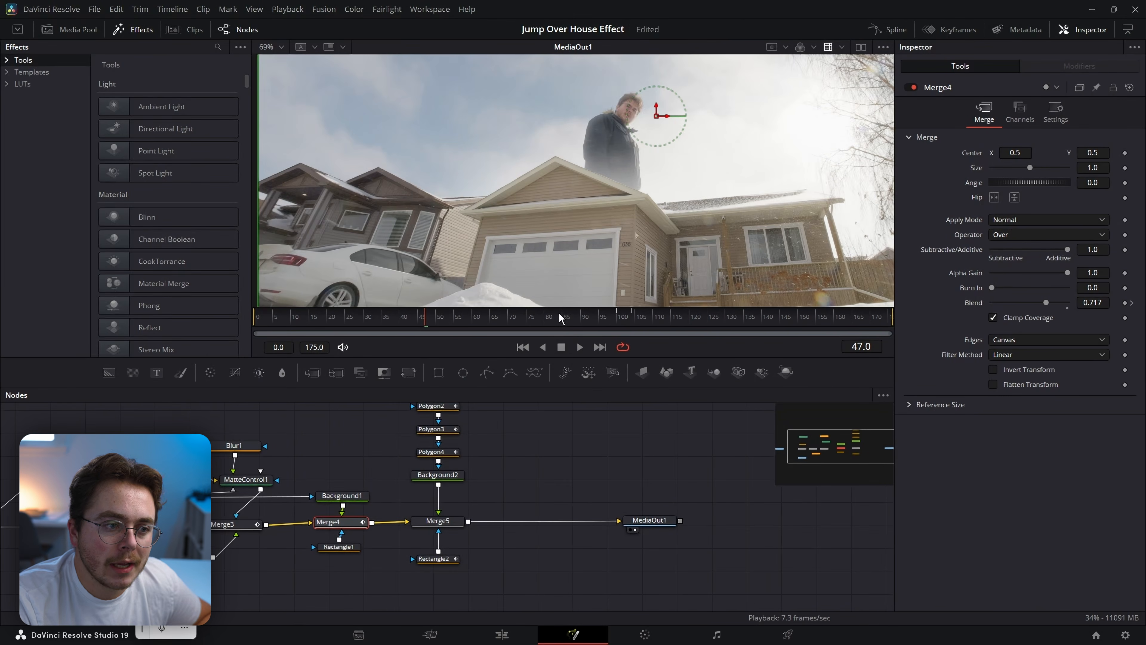